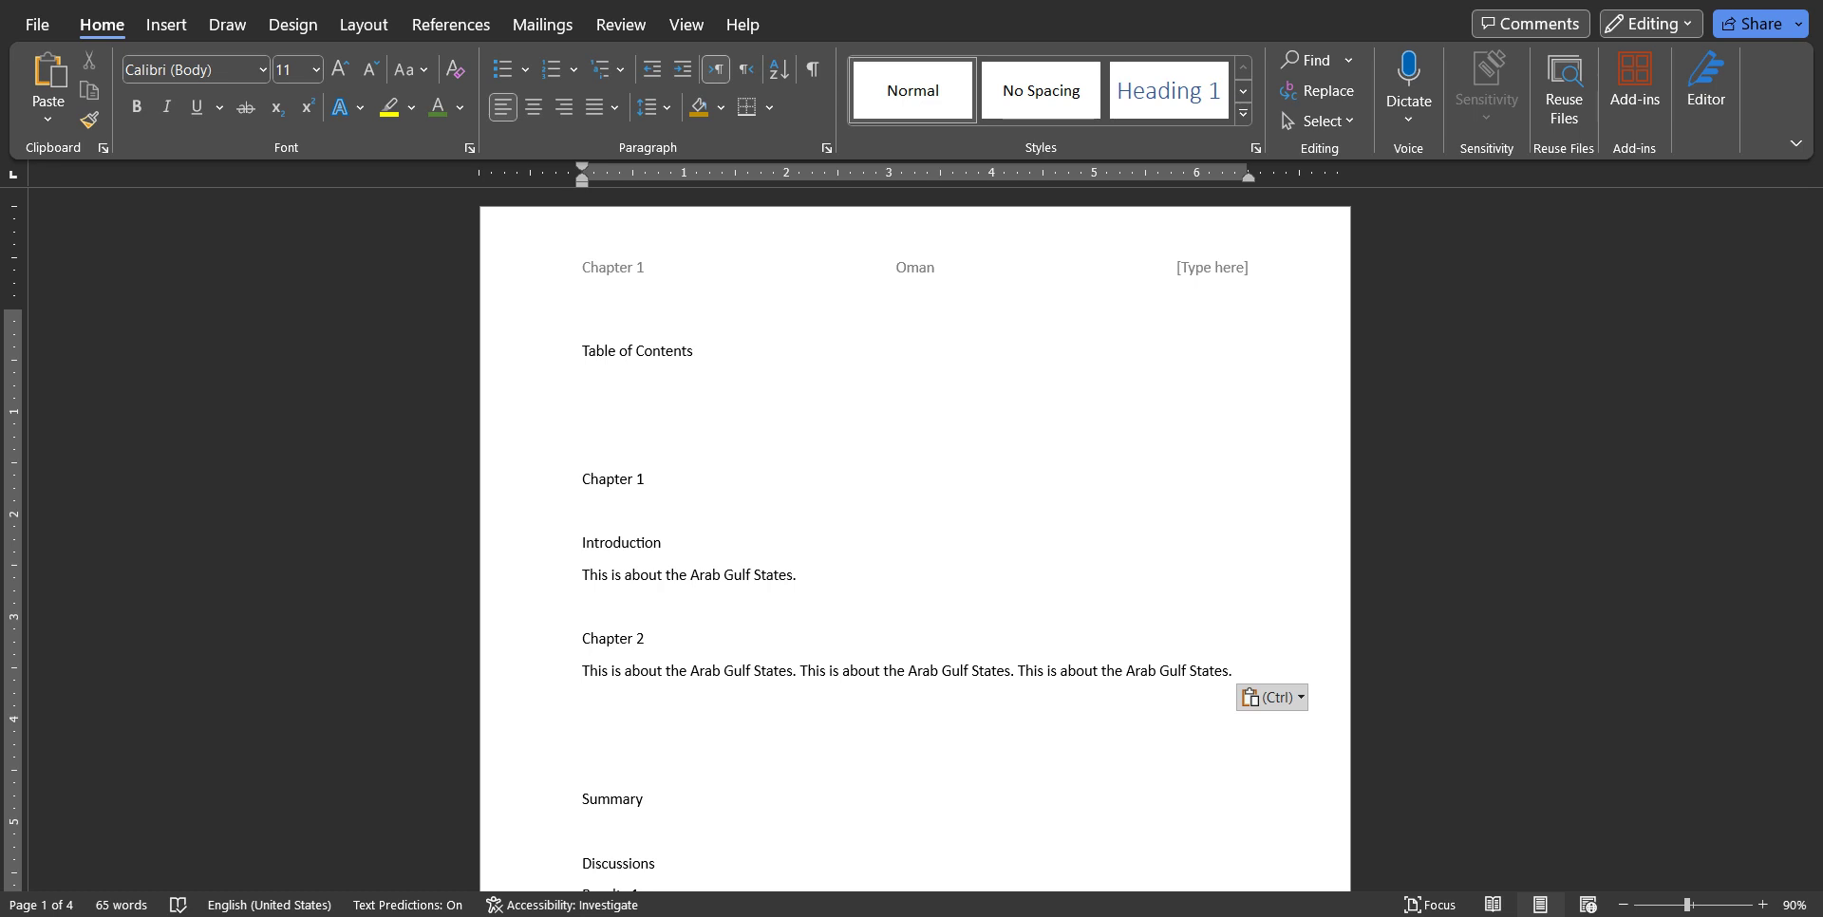
pyautogui.scroll(-2, 914, 541)
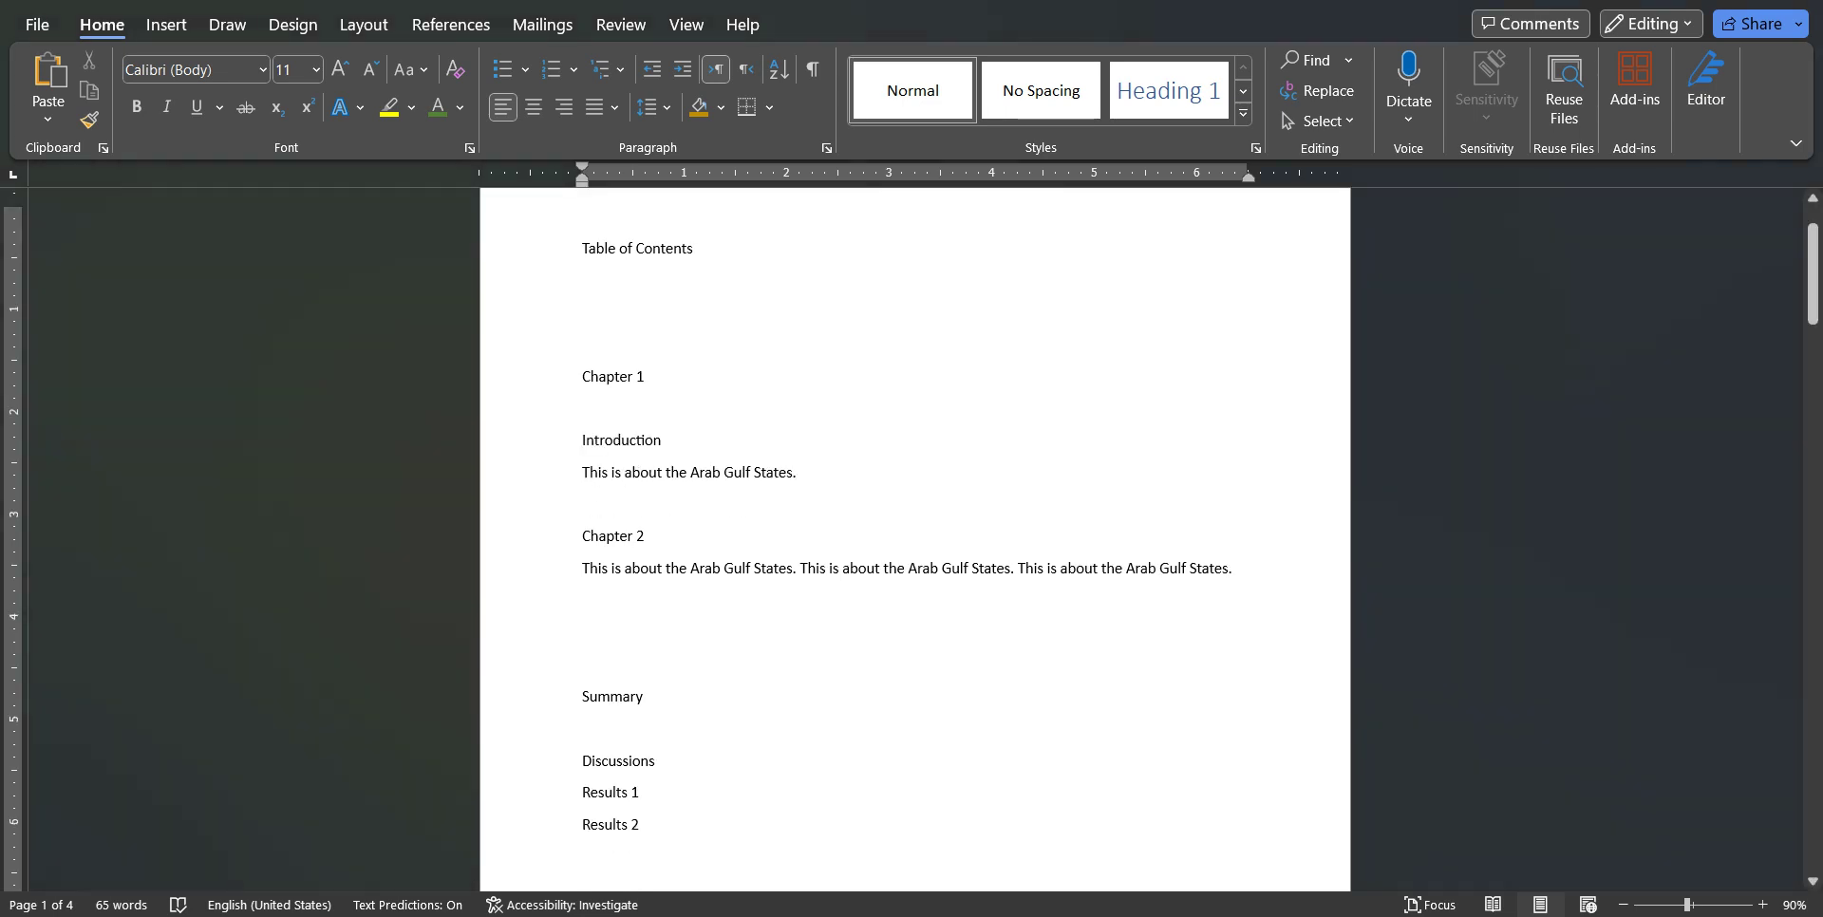
pyautogui.scroll(2, 915, 541)
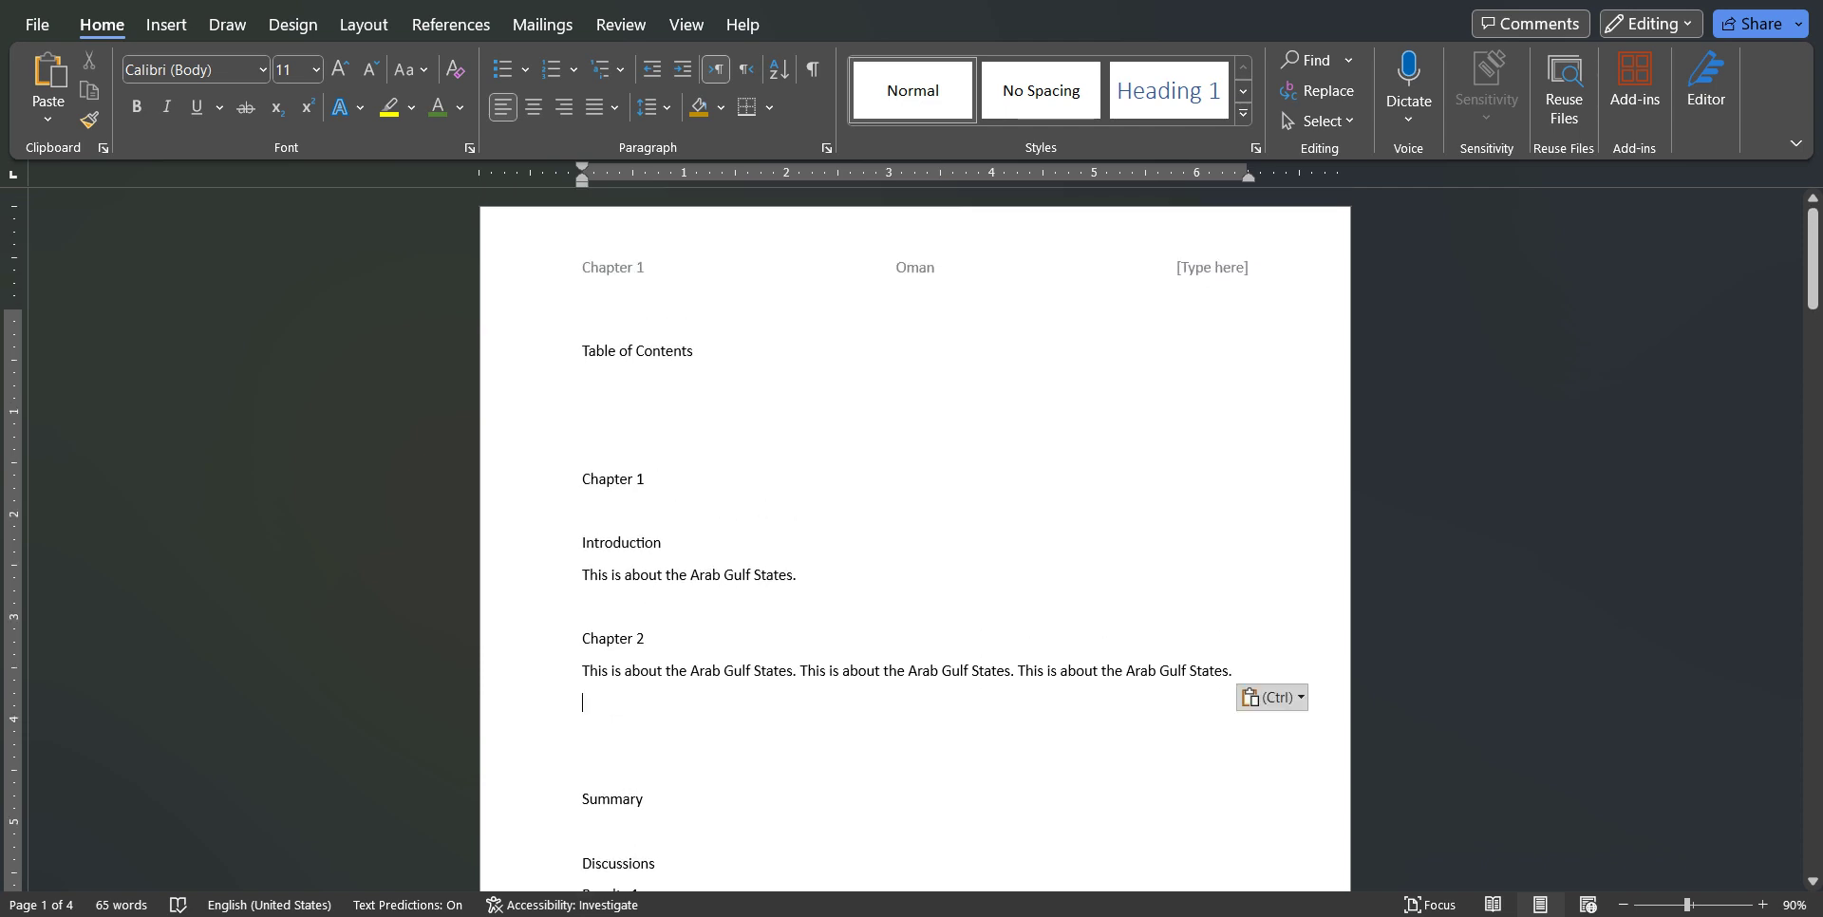
pyautogui.scroll(-3, 914, 541)
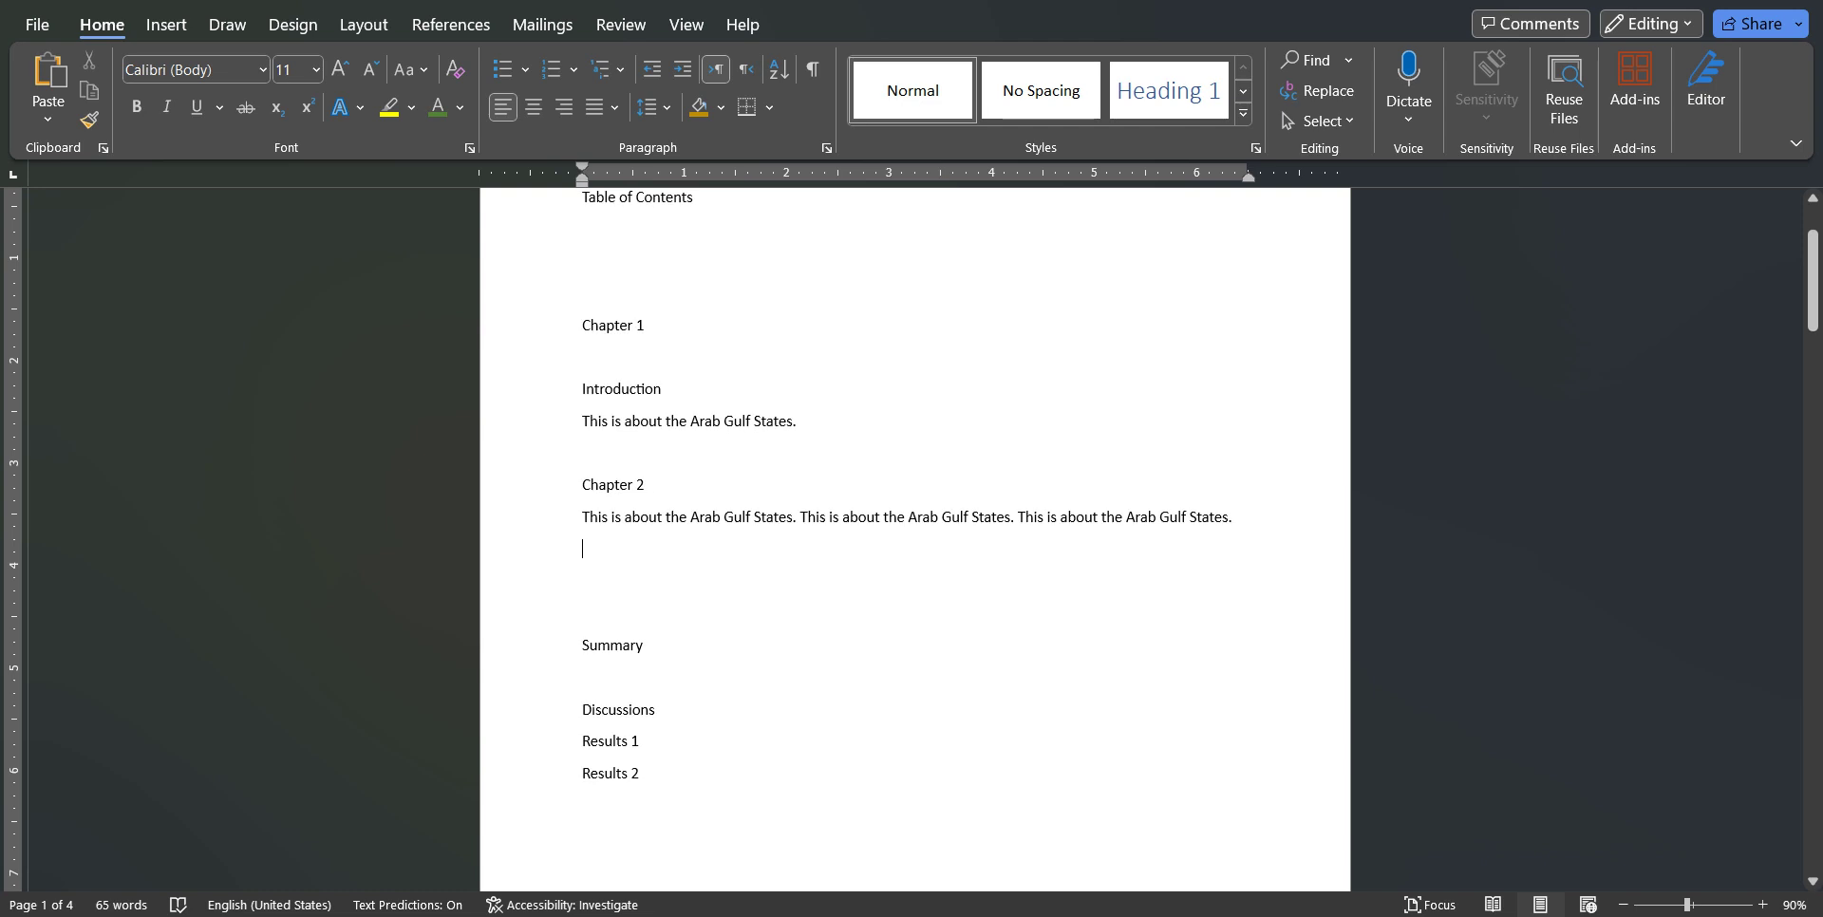
pyautogui.scroll(-2, 915, 541)
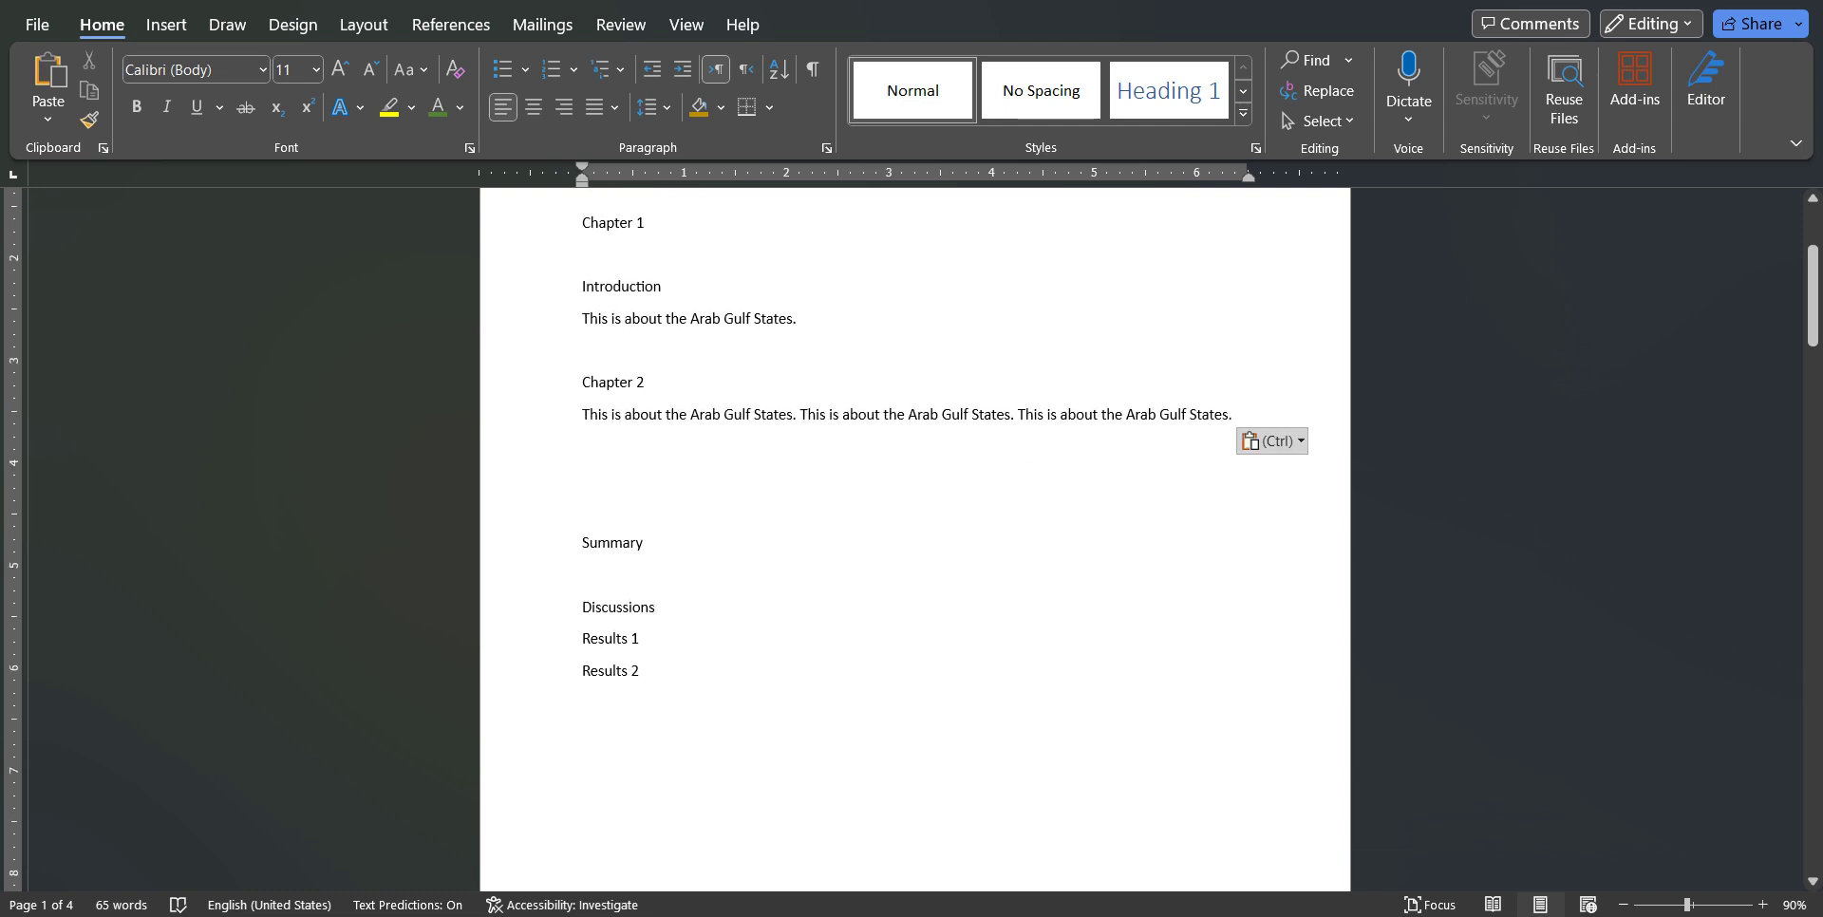
pyautogui.scroll(5, 915, 541)
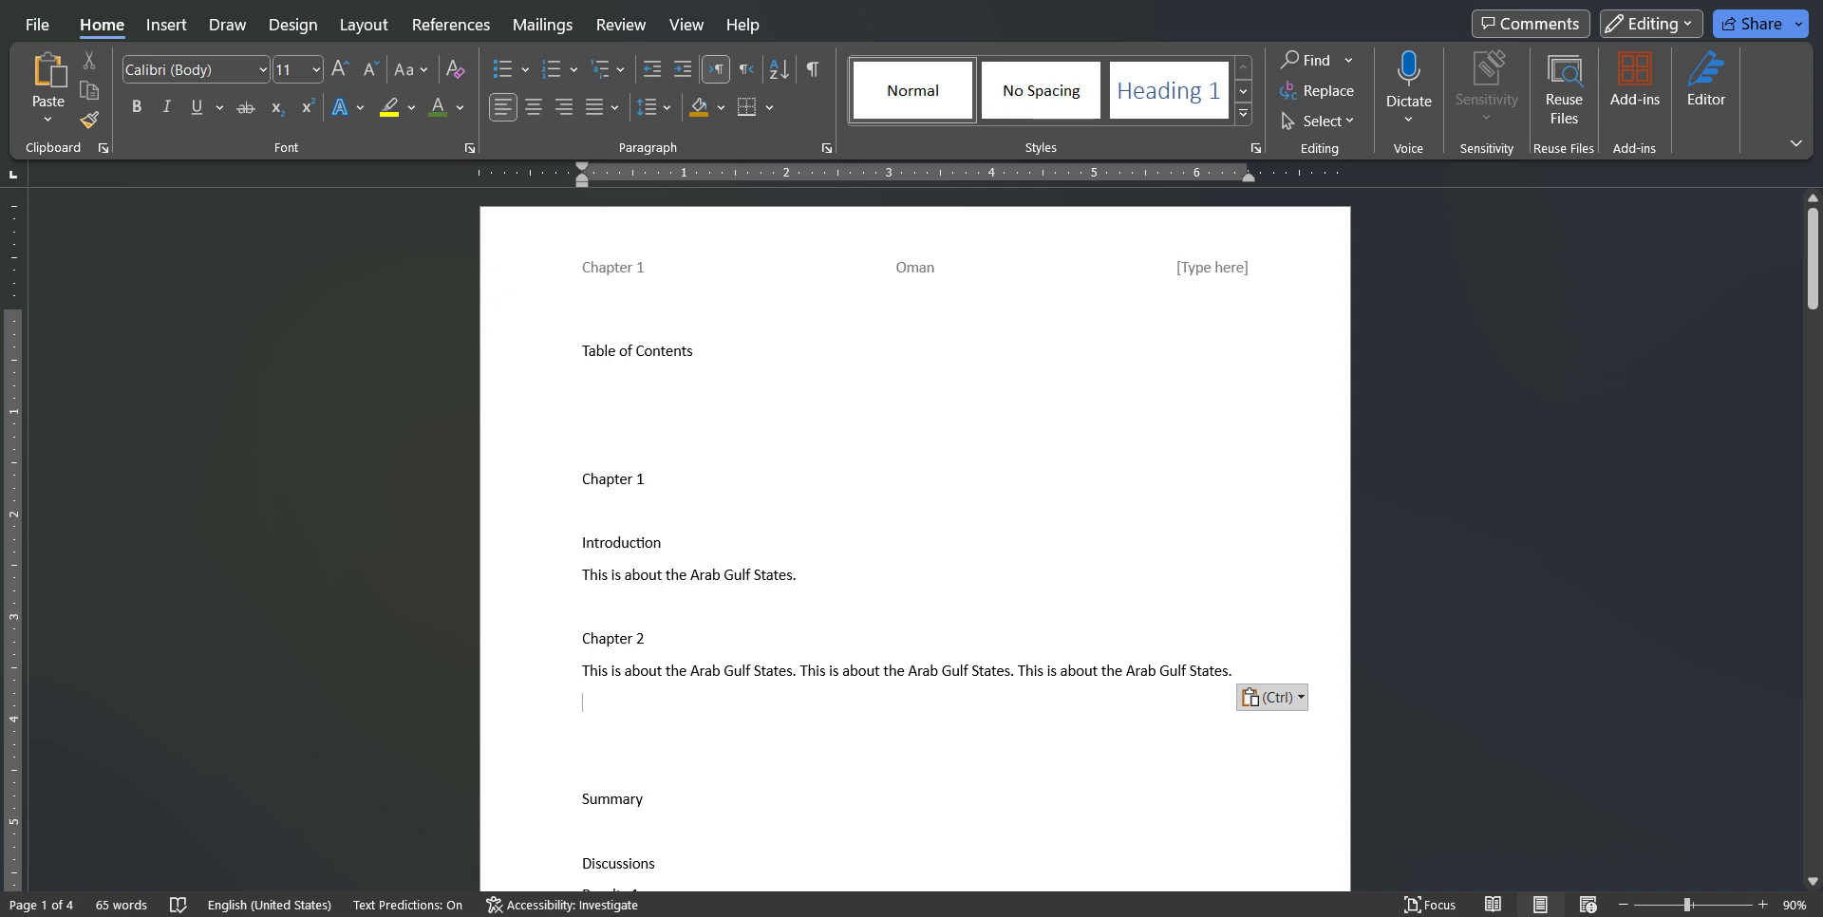
# Apply the Heading 1 style to the "Chapter 1" line in the document body.
pyautogui.click(547, 481)
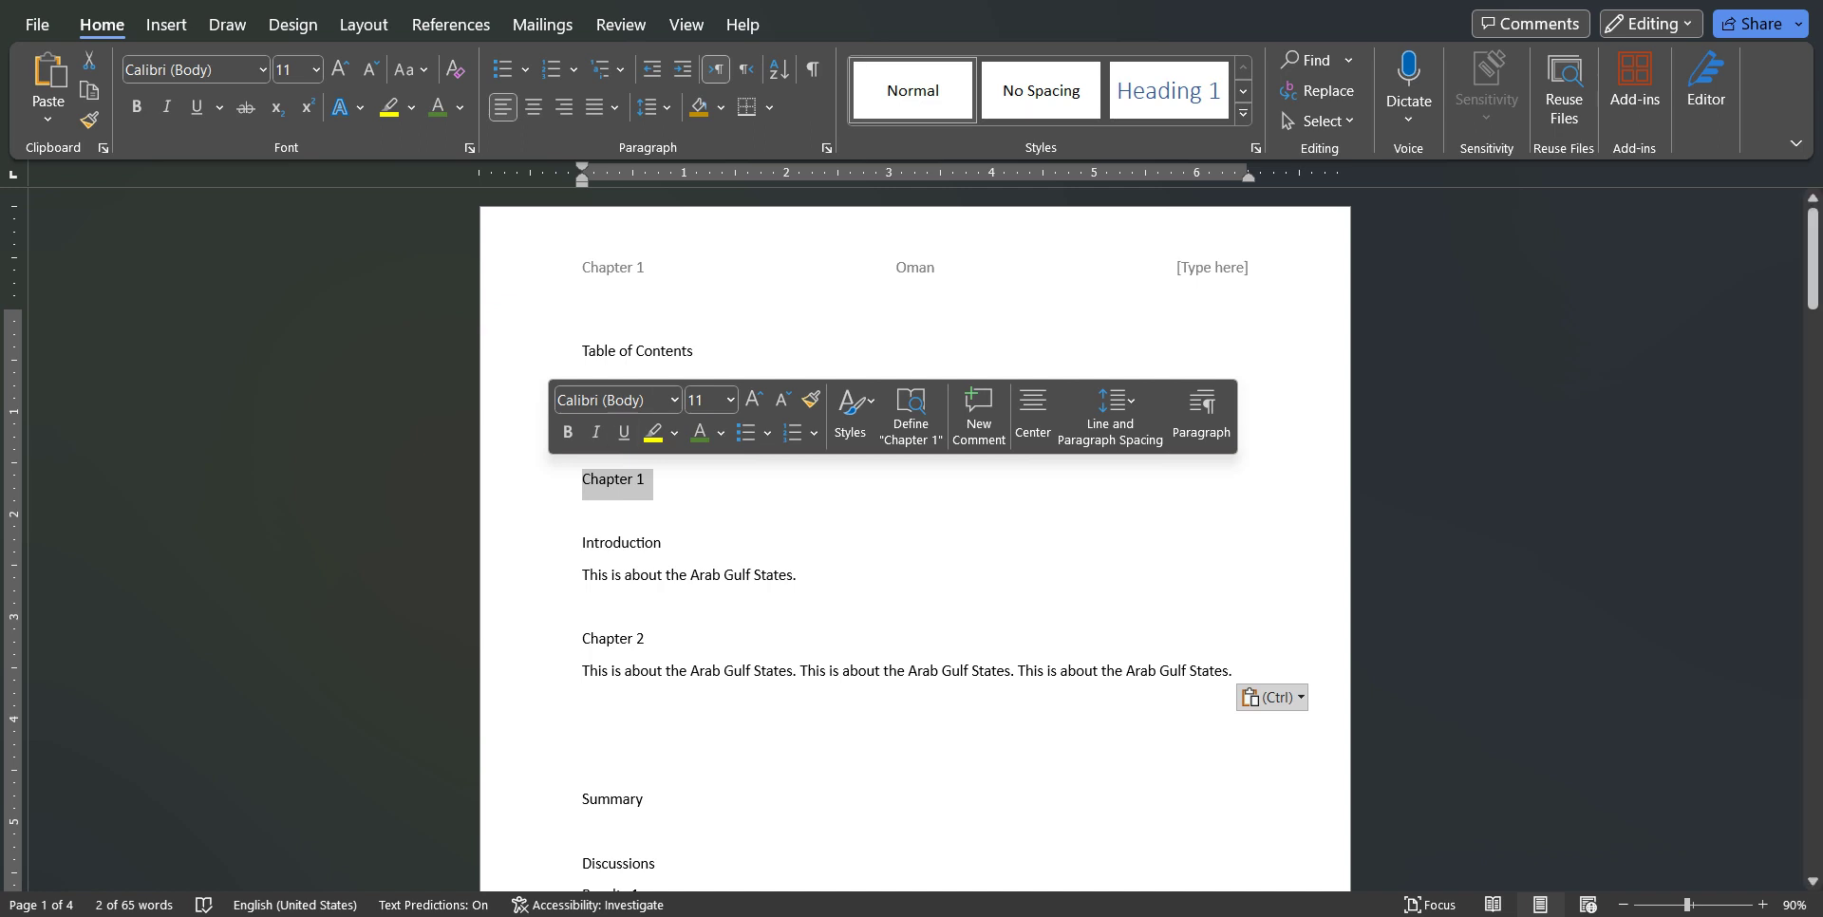
pyautogui.click(1167, 95)
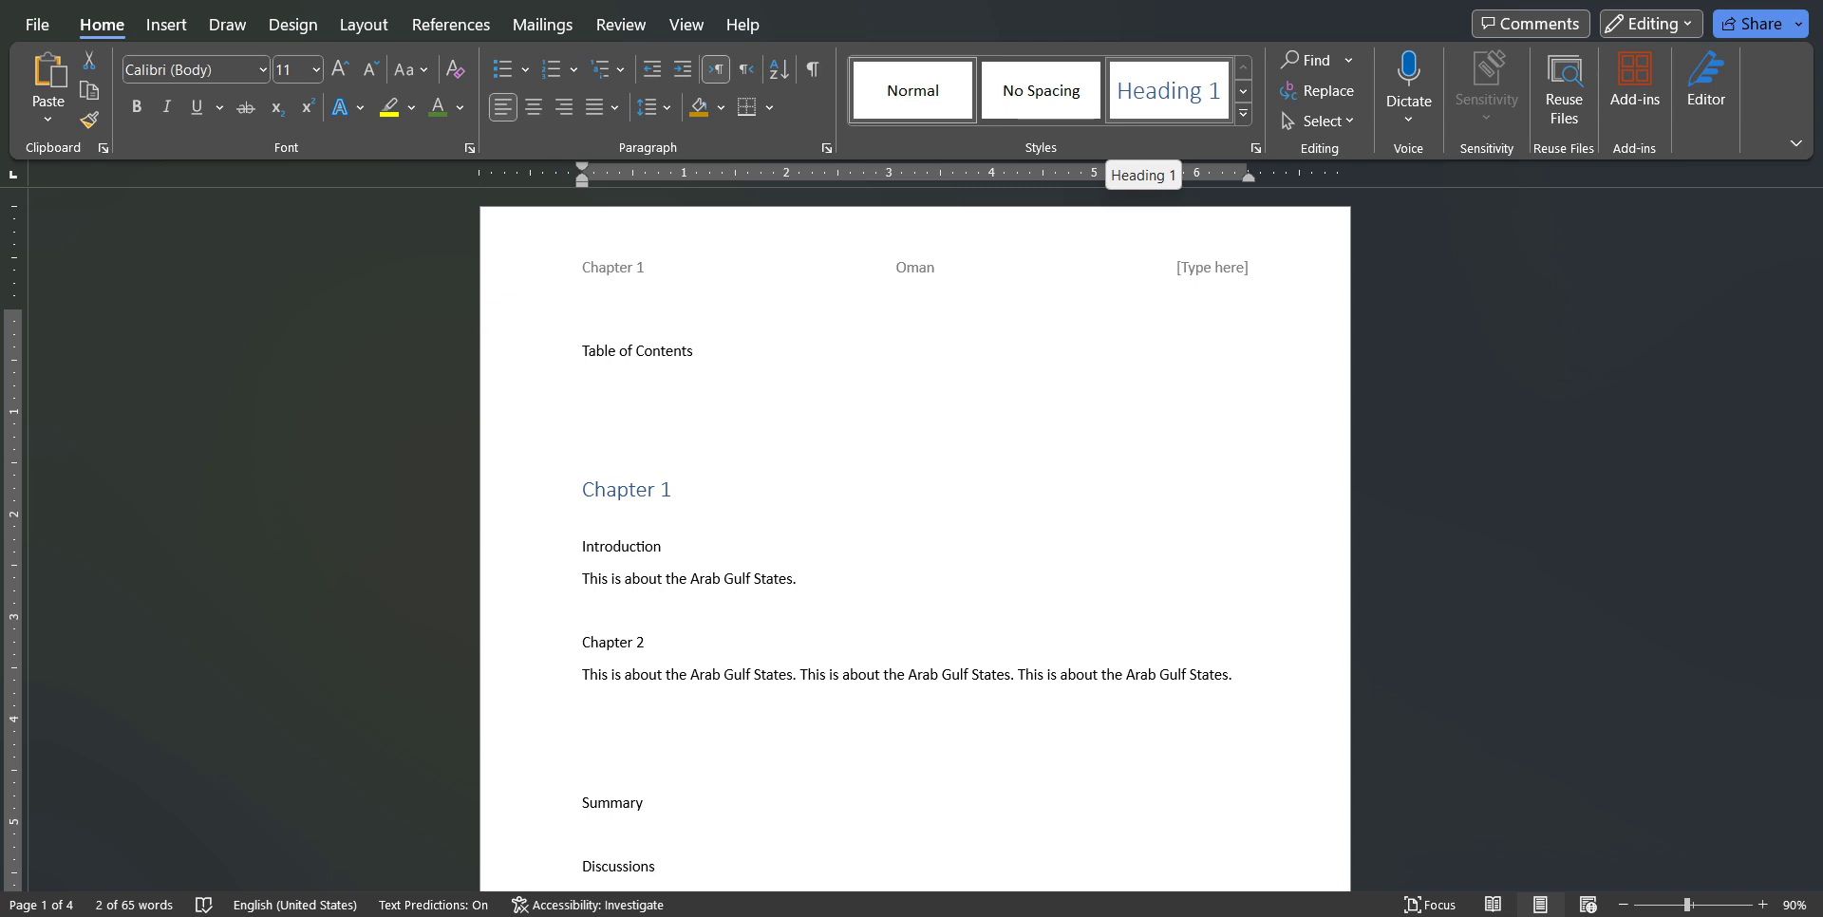
pyautogui.click(1168, 90)
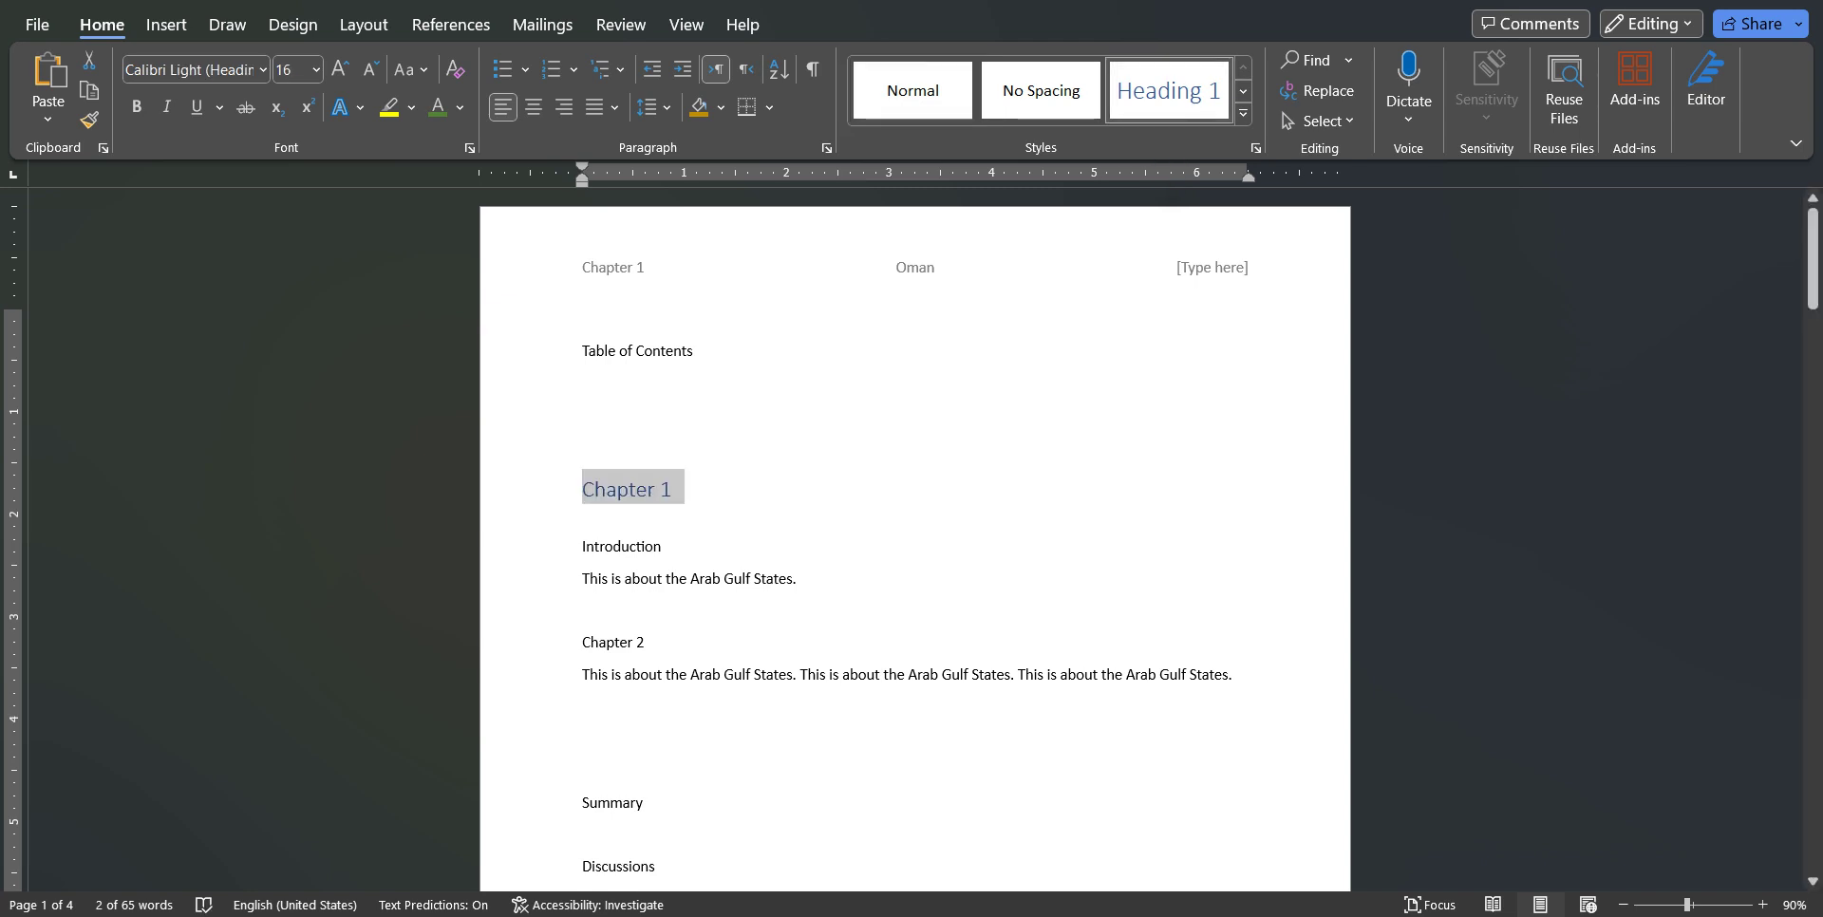
# Apply the Heading 2 style to the "Introduction" line under Chapter 1.
pyautogui.doubleClick(622, 547)
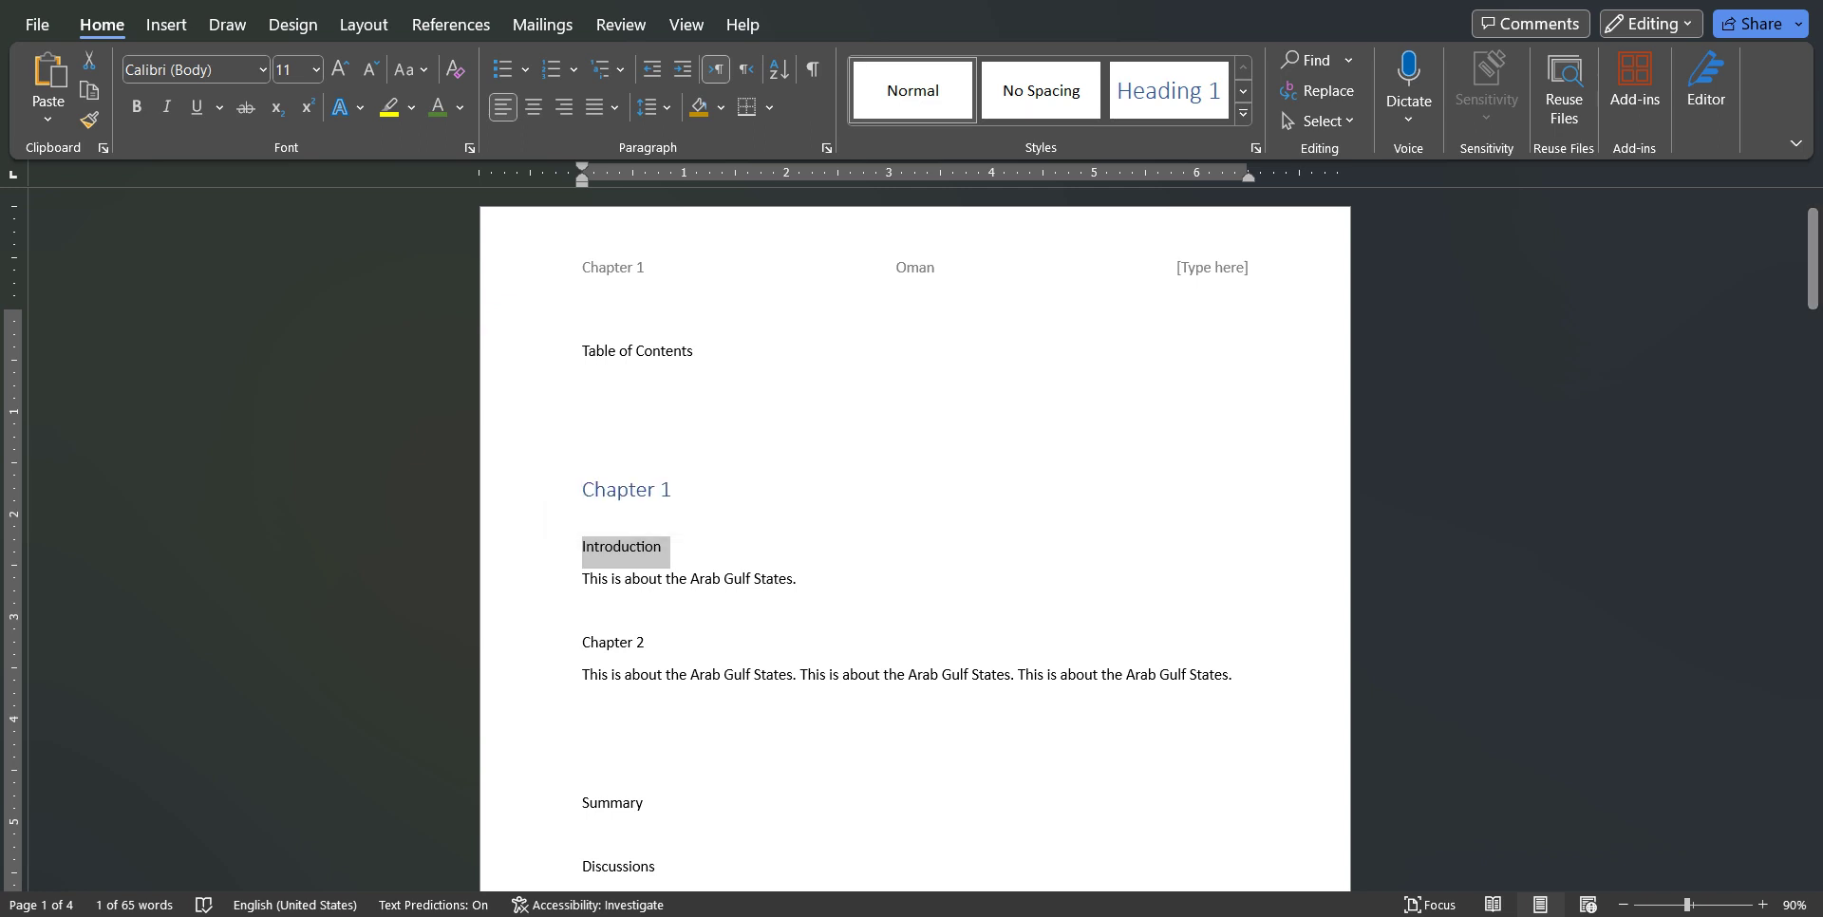
pyautogui.click(1243, 113)
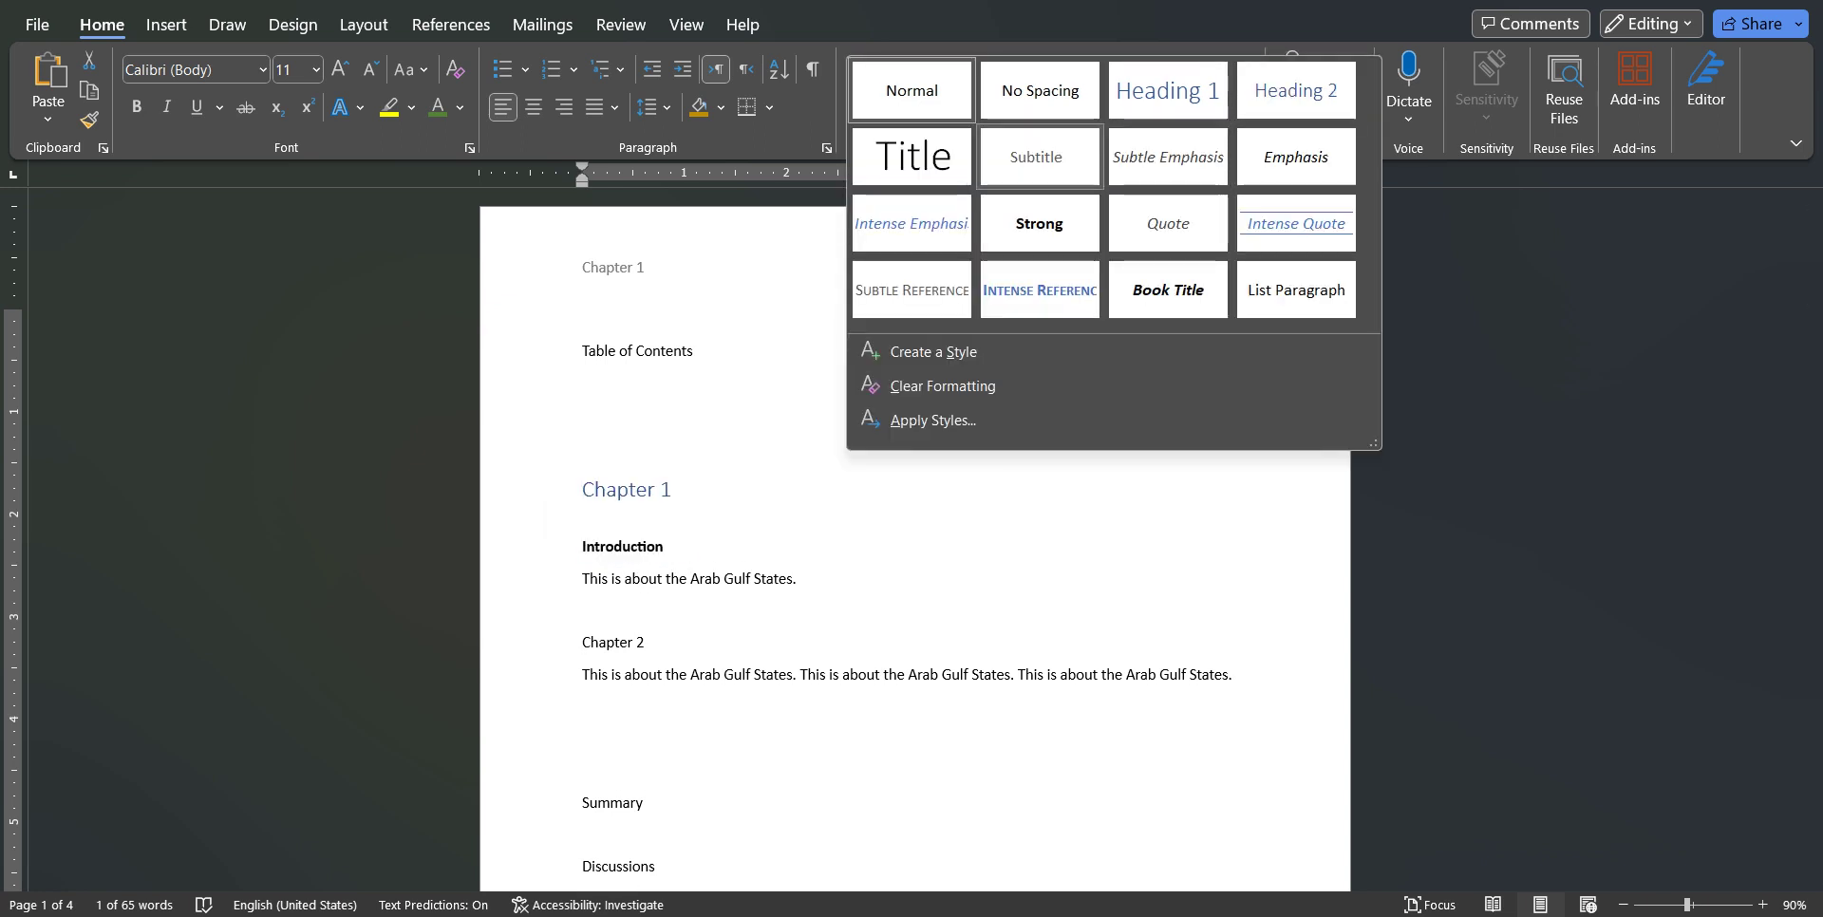
pyautogui.click(1295, 90)
# Apply the Heading 1 style to the "Chapter 2" line.
pyautogui.scroll(-2, 914, 541)
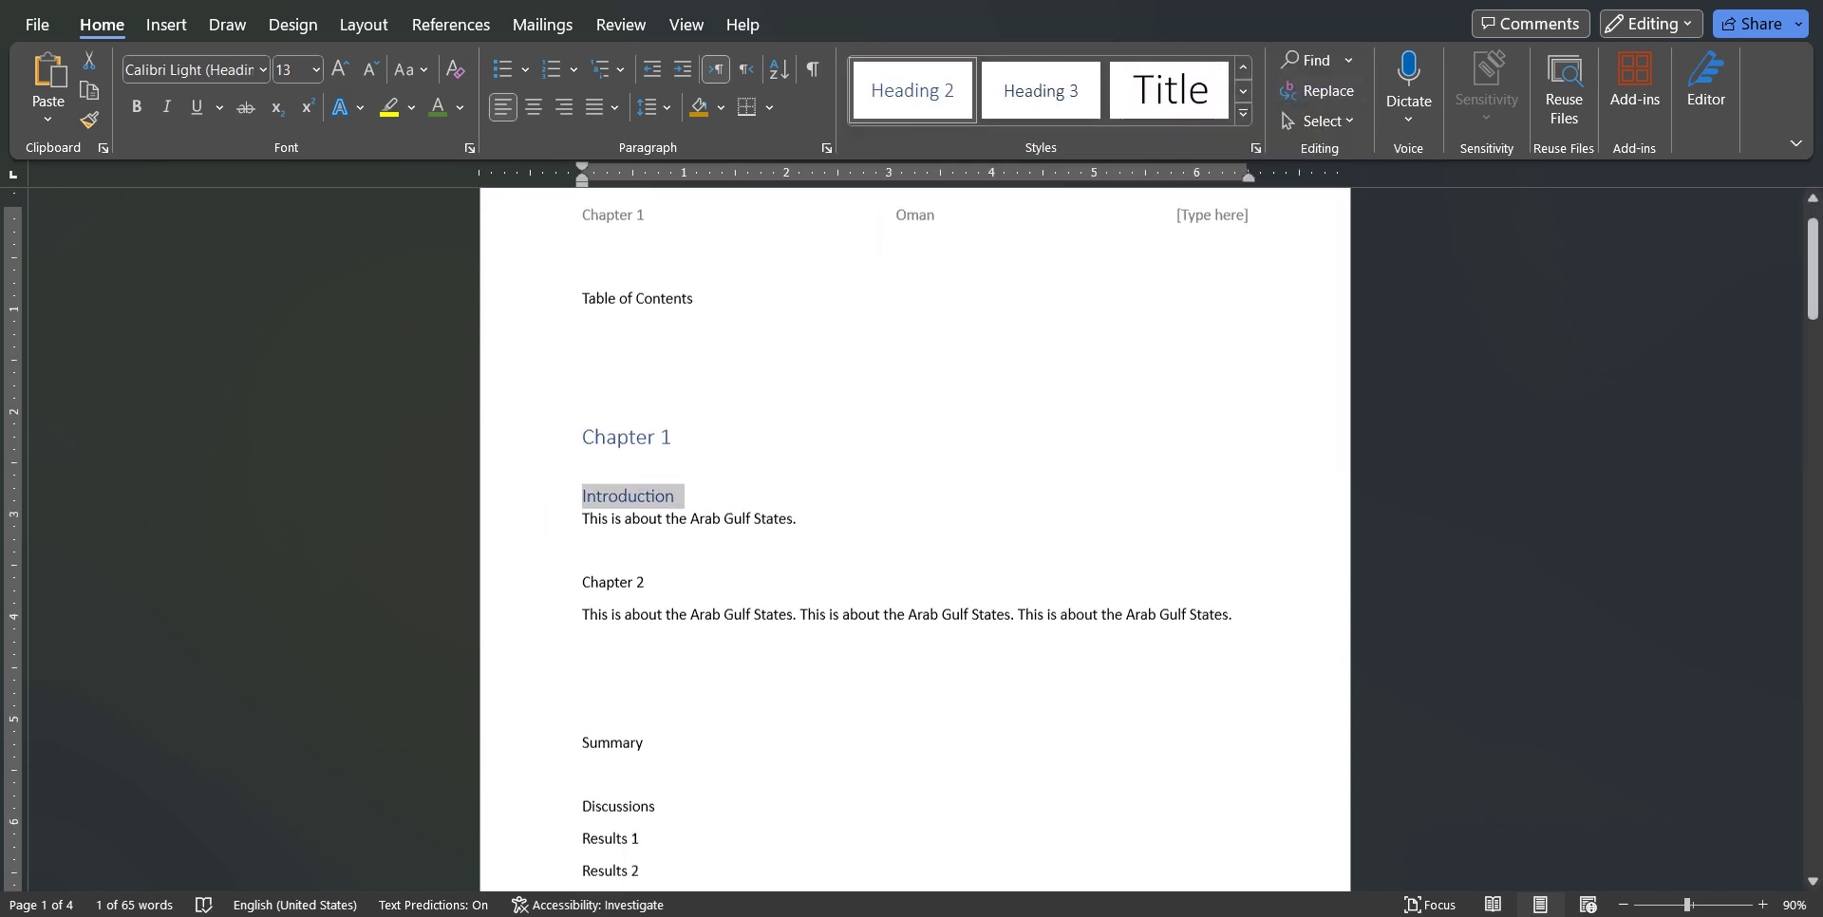
pyautogui.click(554, 535)
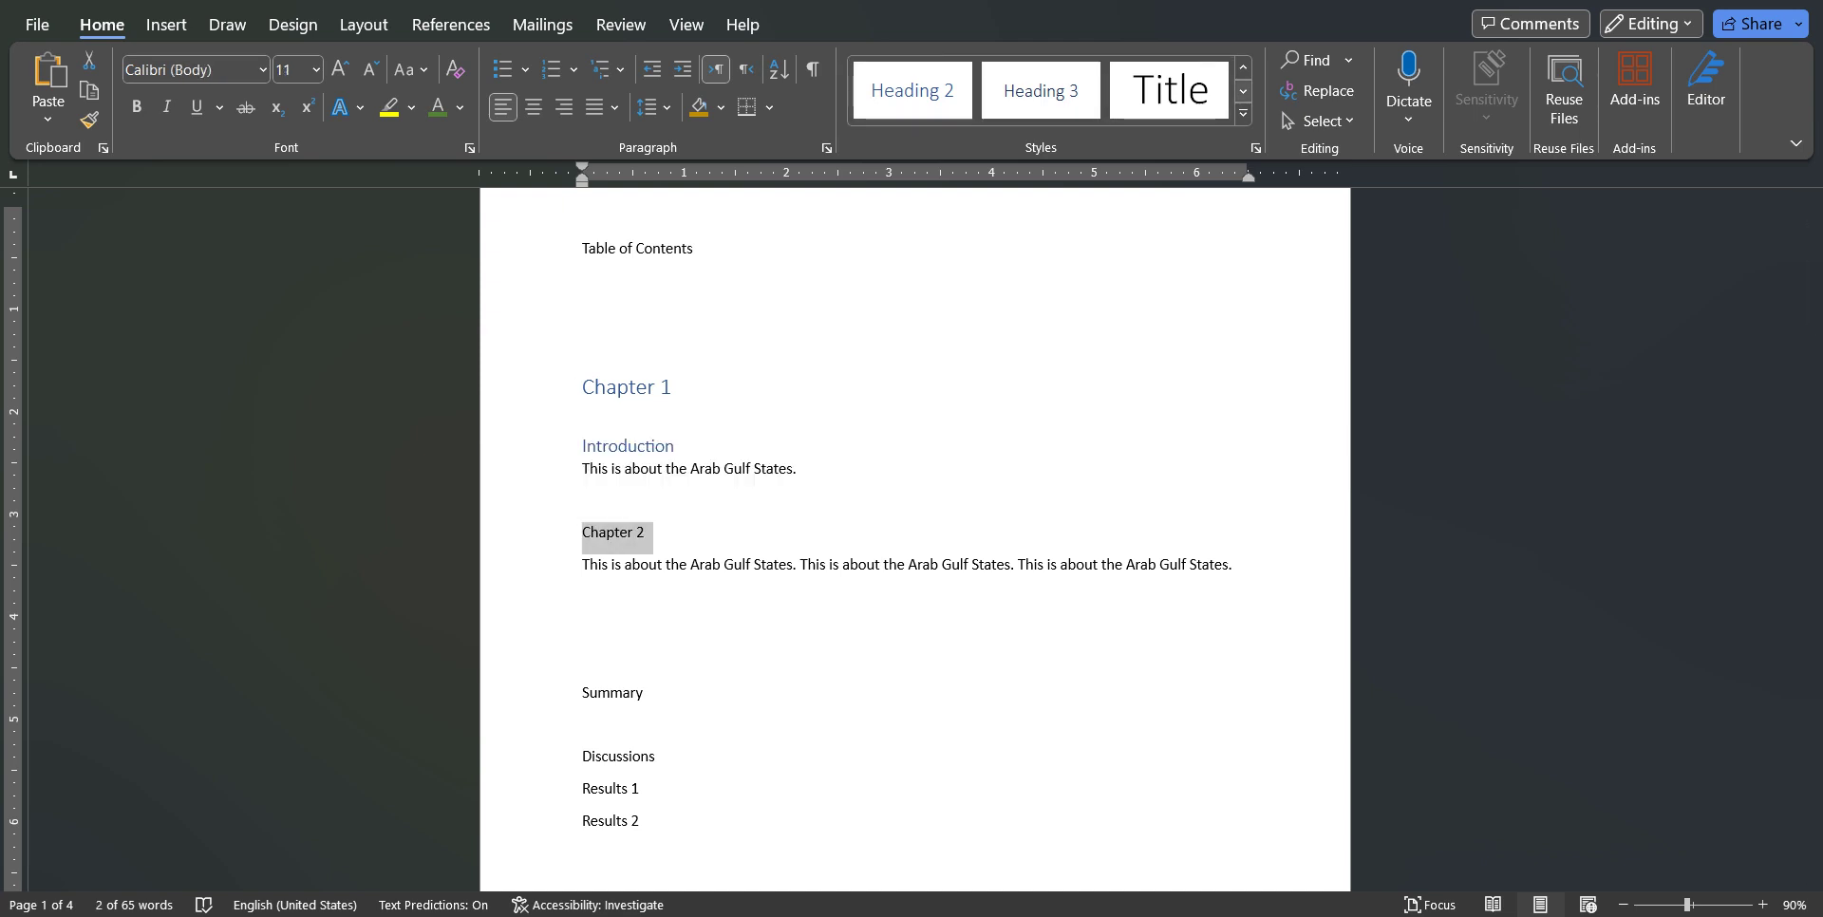
pyautogui.click(1243, 113)
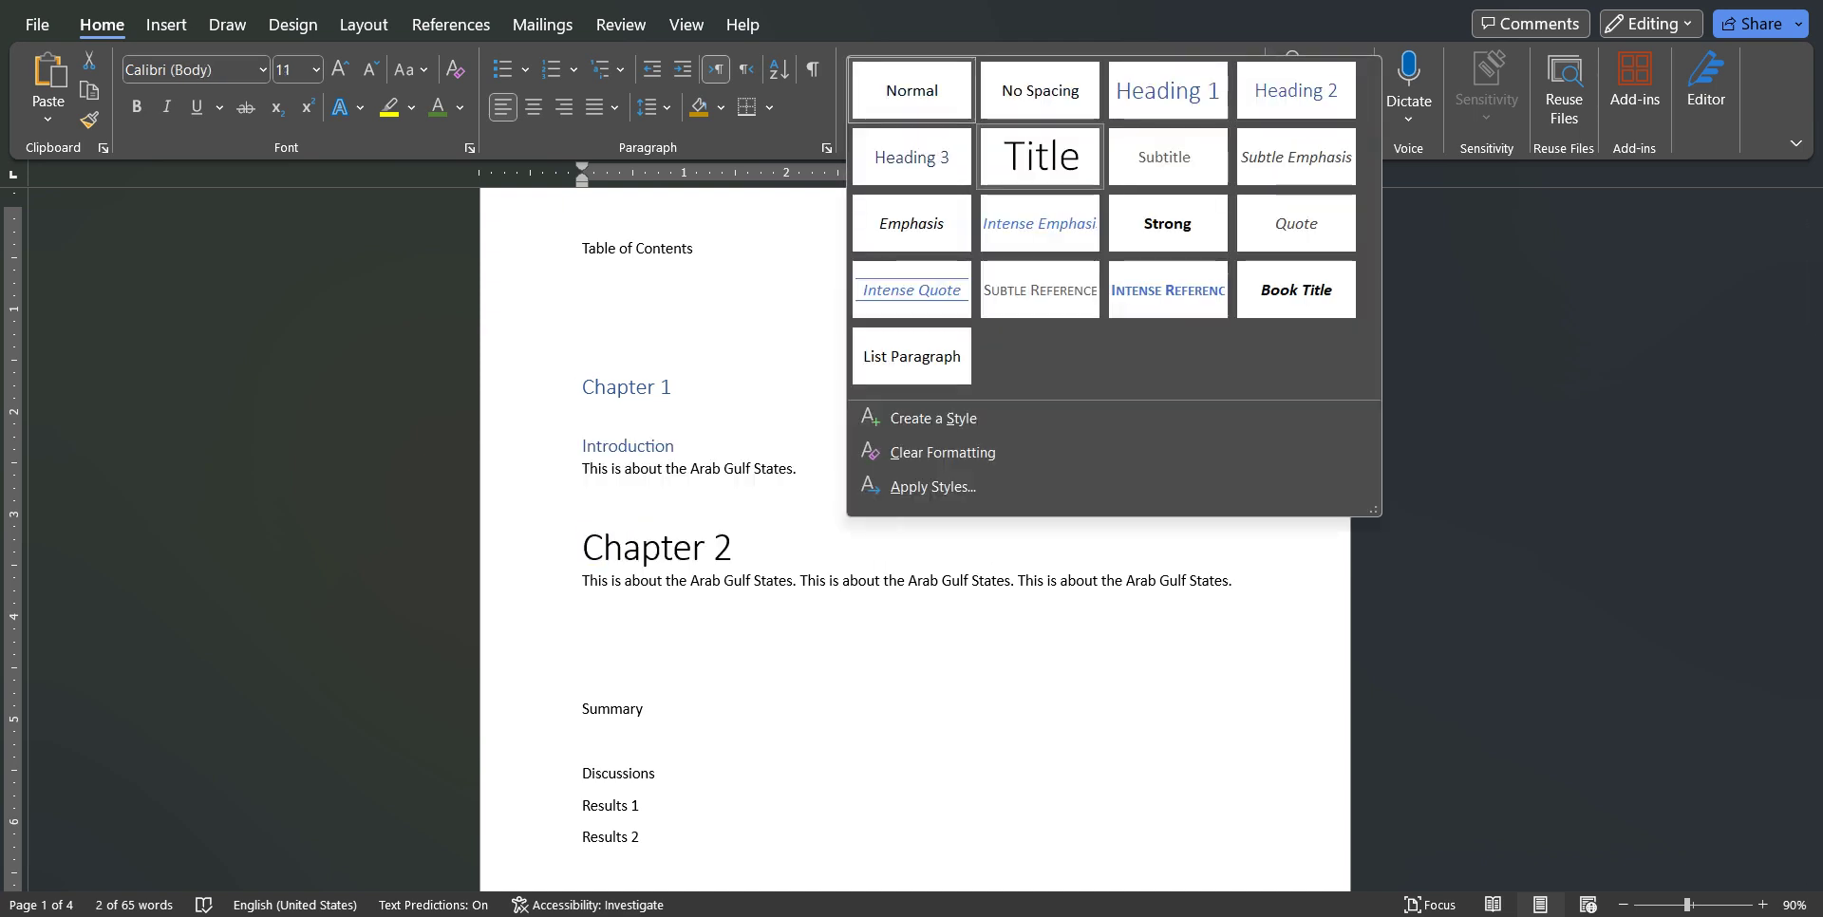
pyautogui.click(1167, 90)
# Apply the Heading 3 style to the "Summary" and "Discussions" lines below the Chapter 2 text.
pyautogui.scroll(-3, 914, 540)
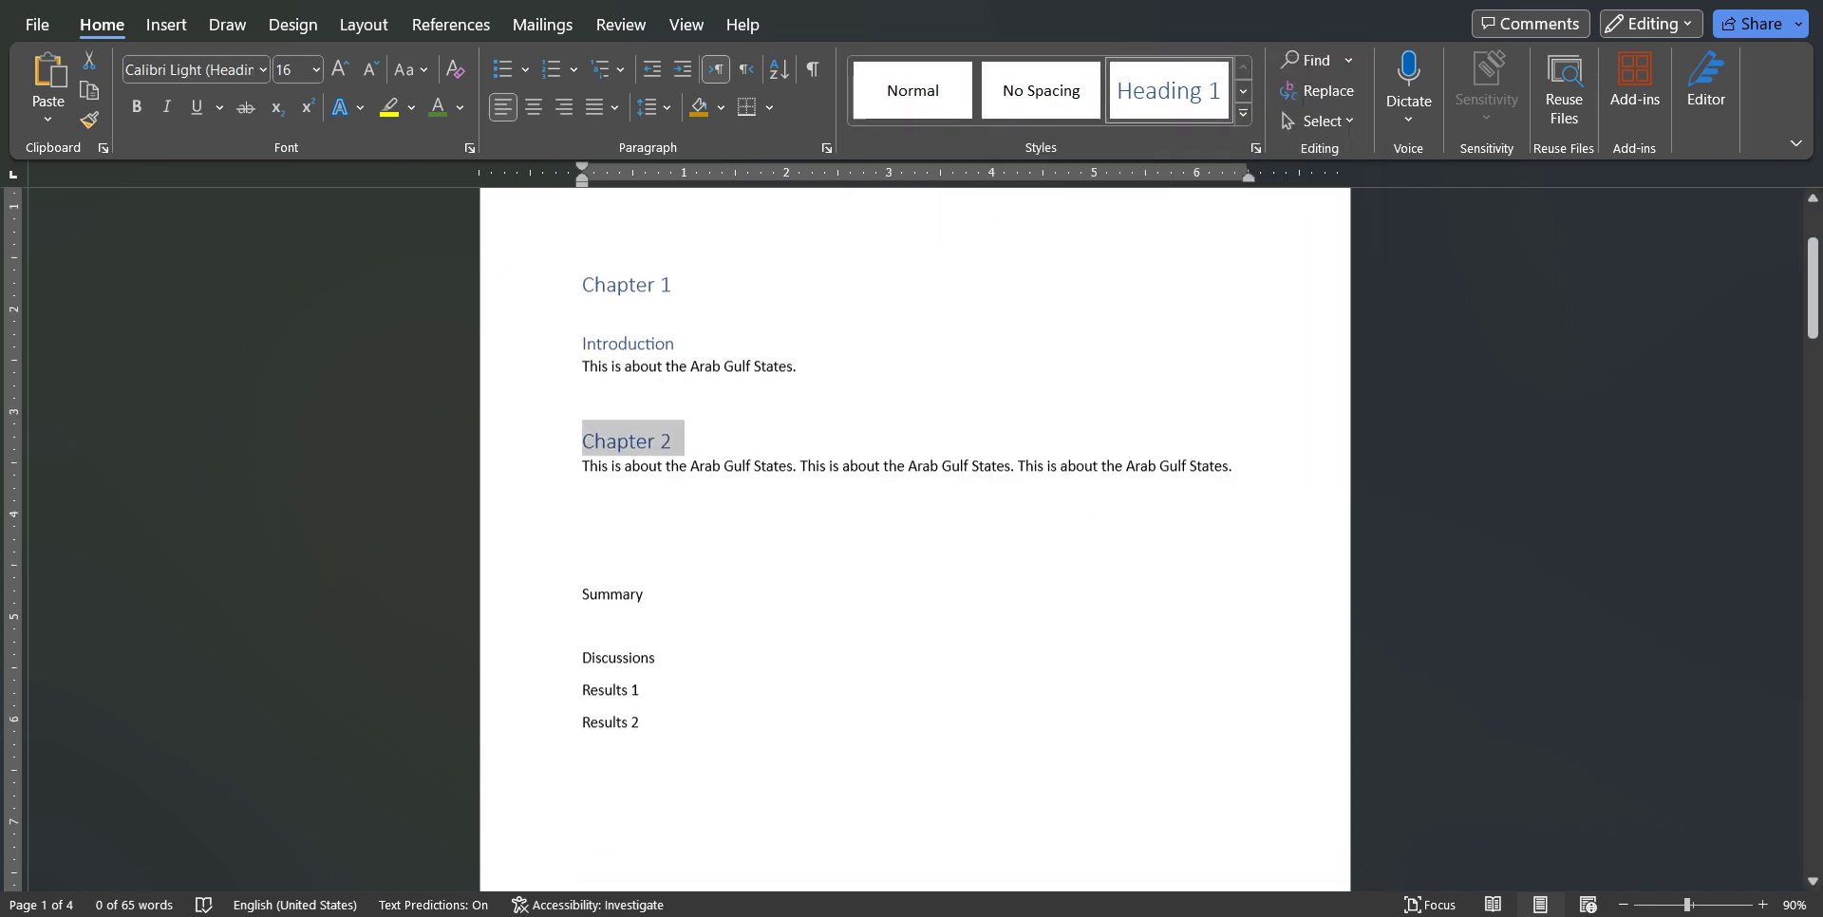
pyautogui.click(552, 545)
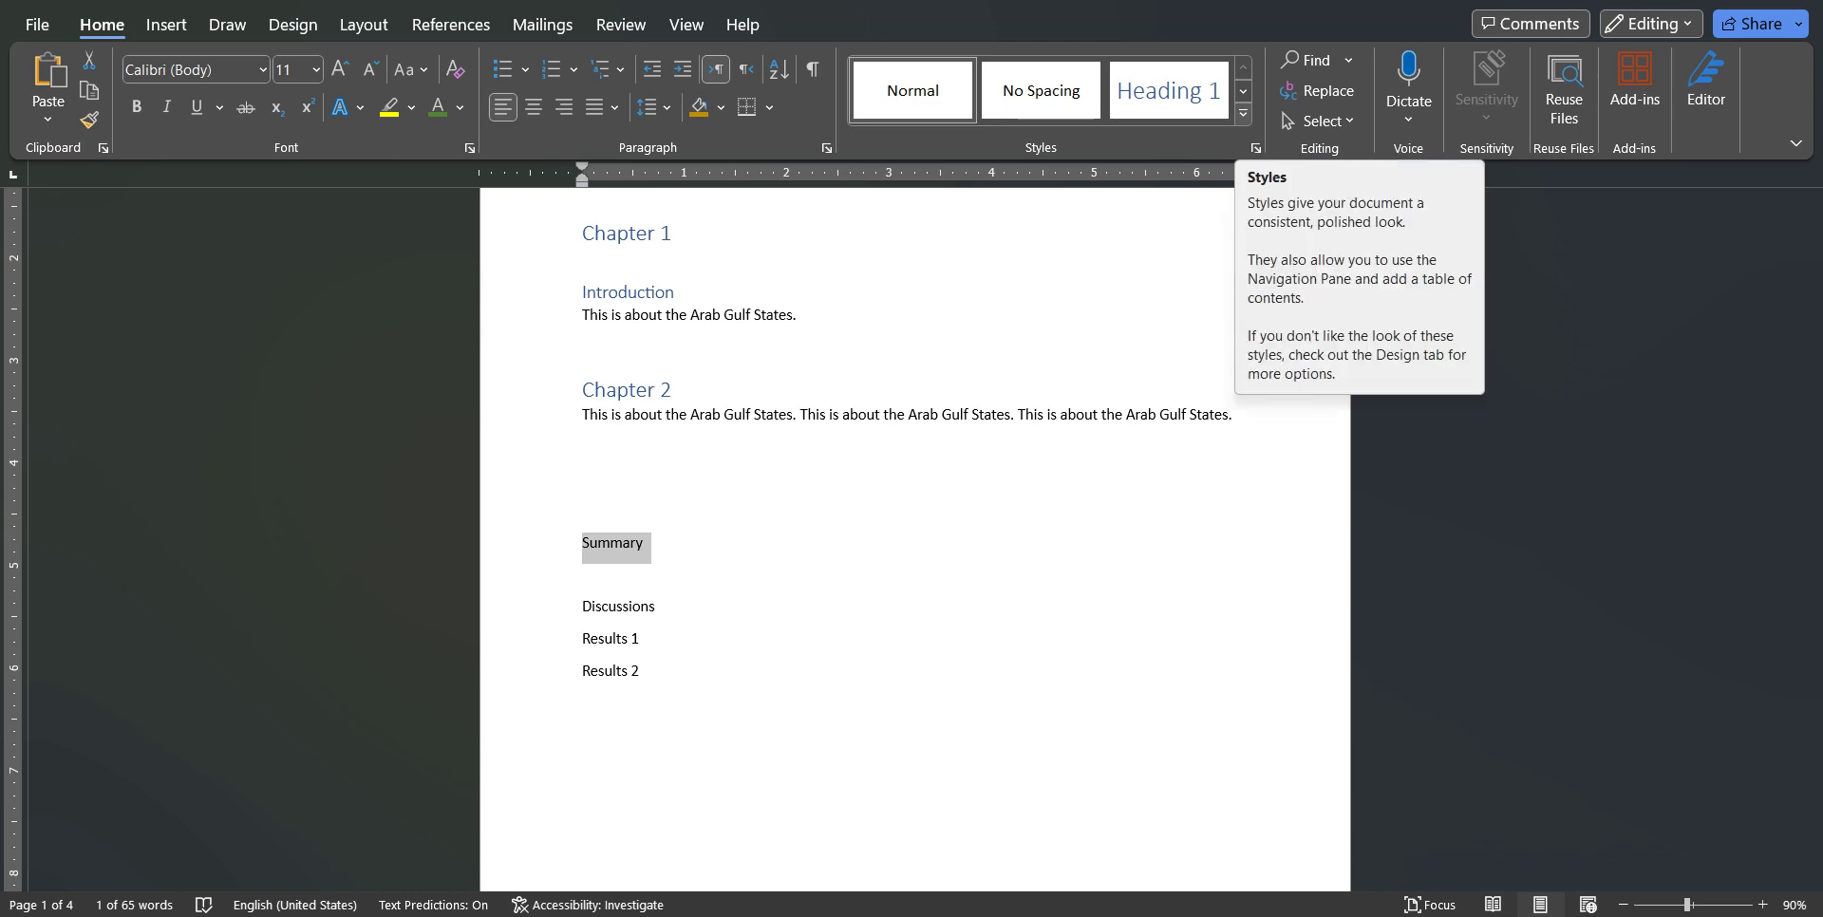
pyautogui.click(1243, 114)
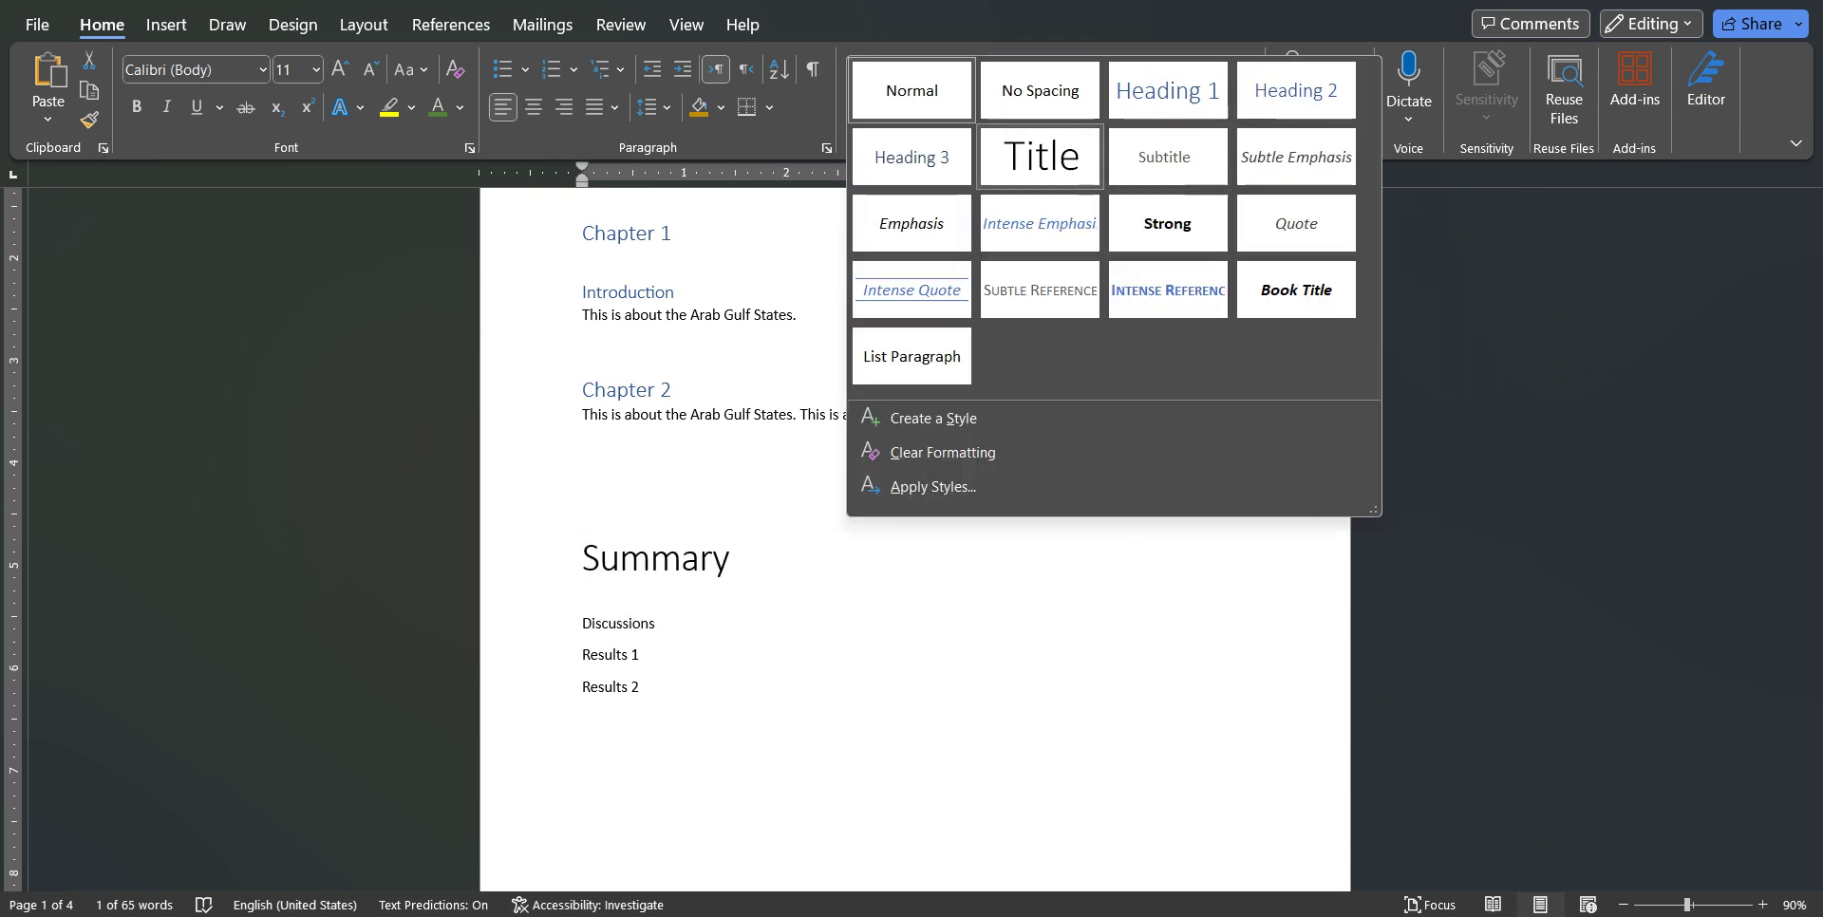
pyautogui.click(912, 157)
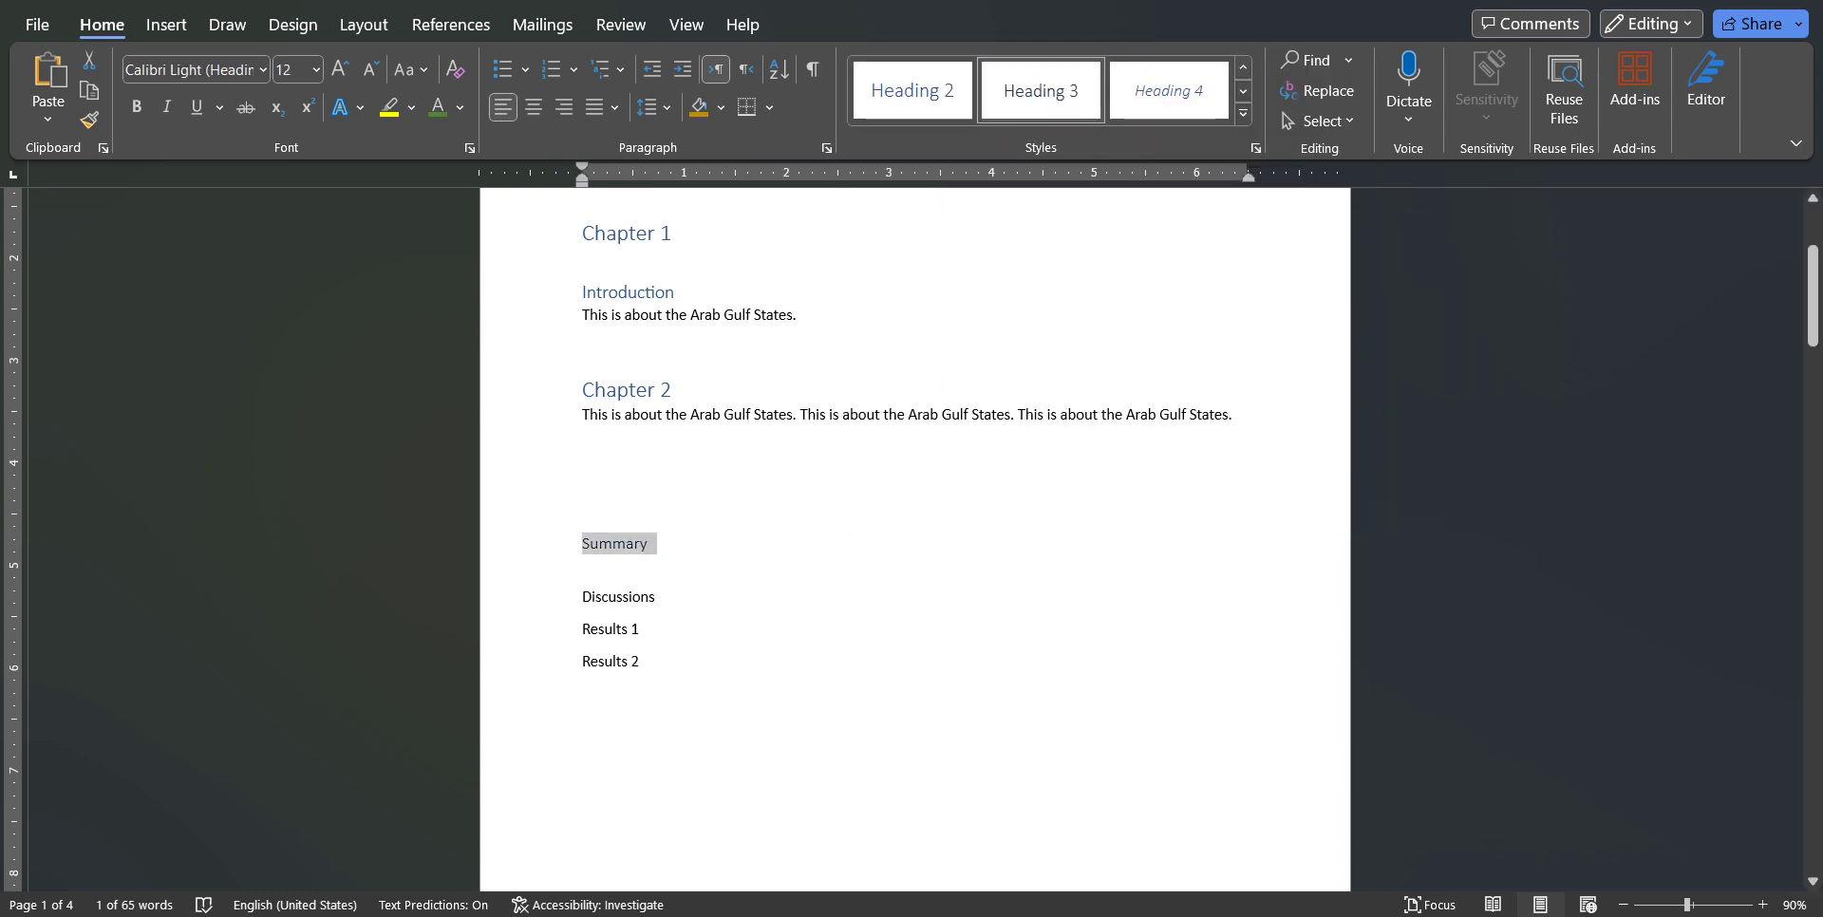
pyautogui.click(562, 600)
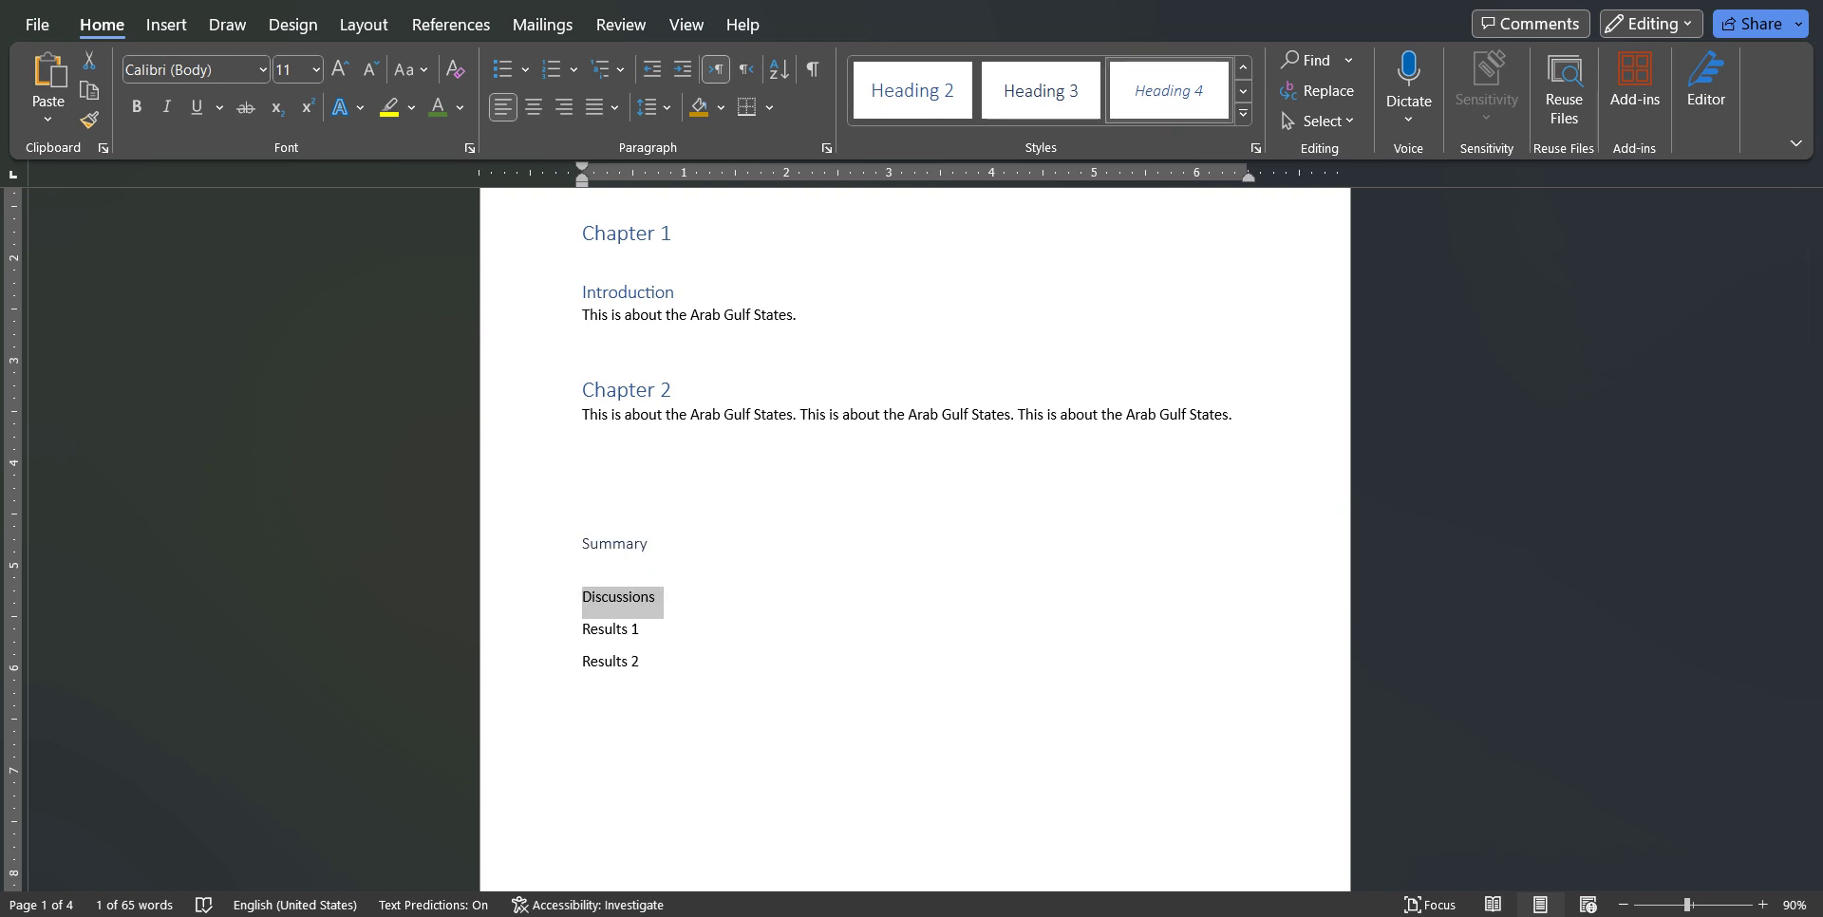
pyautogui.click(1041, 91)
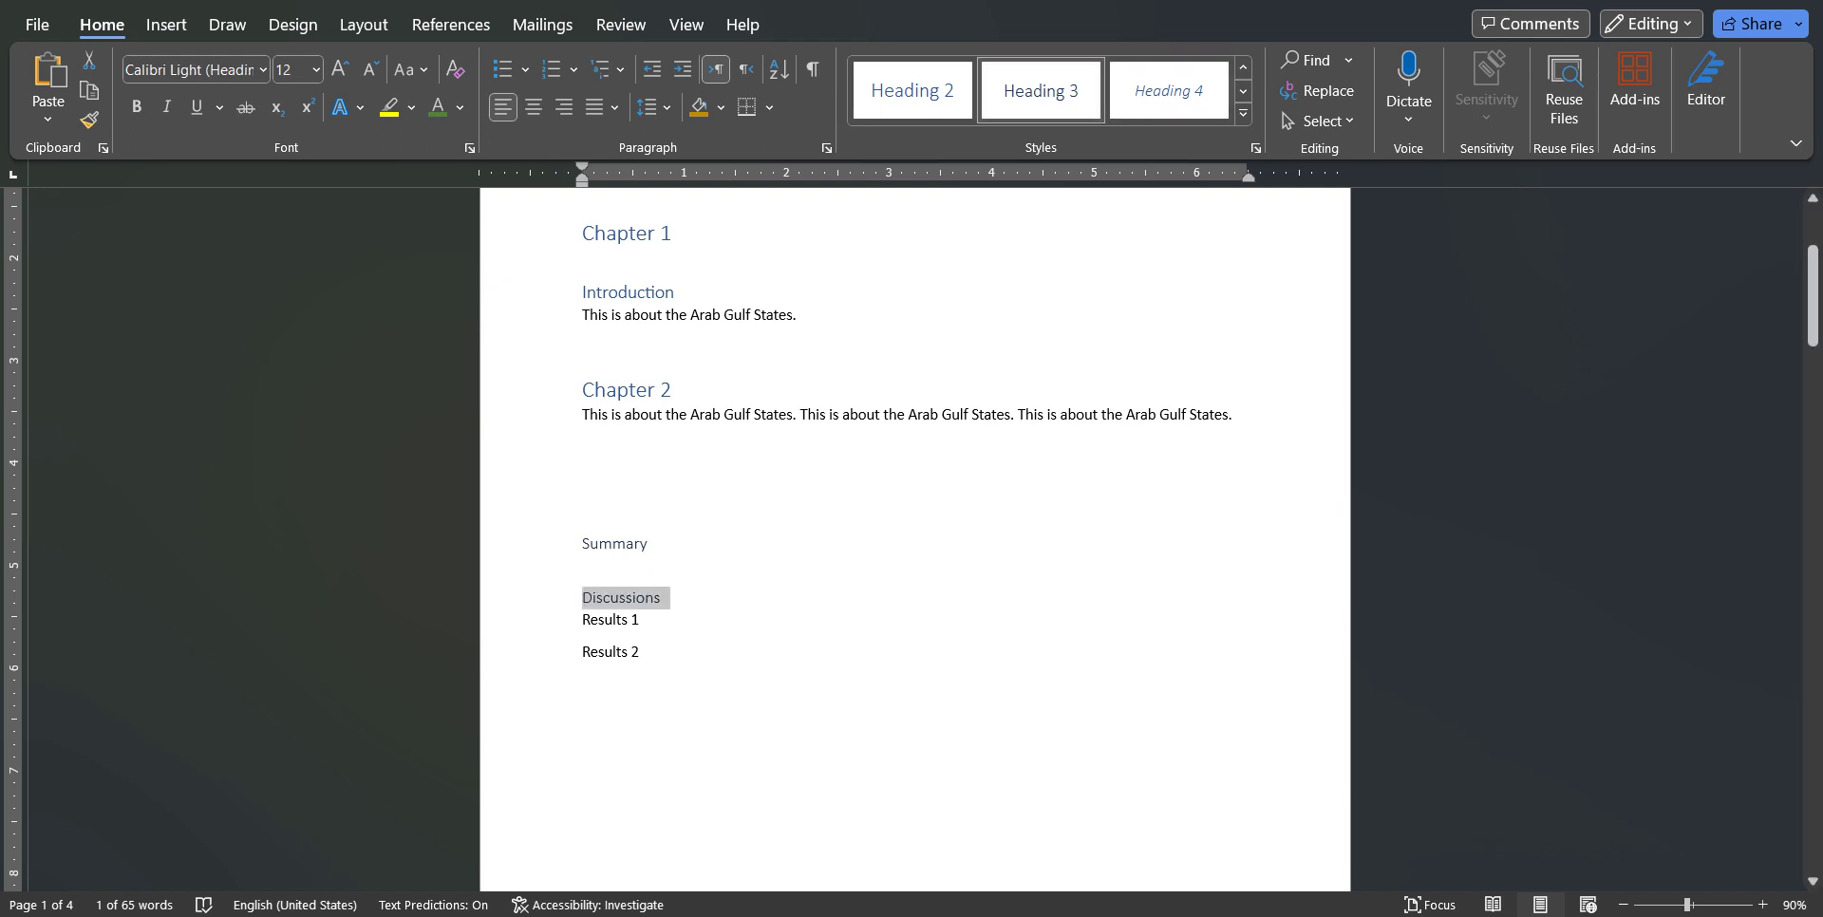
# Apply the Heading 4 style to the "Results 1" and "Results 2" lines under Discussions.
pyautogui.click(562, 620)
pyautogui.click(1169, 90)
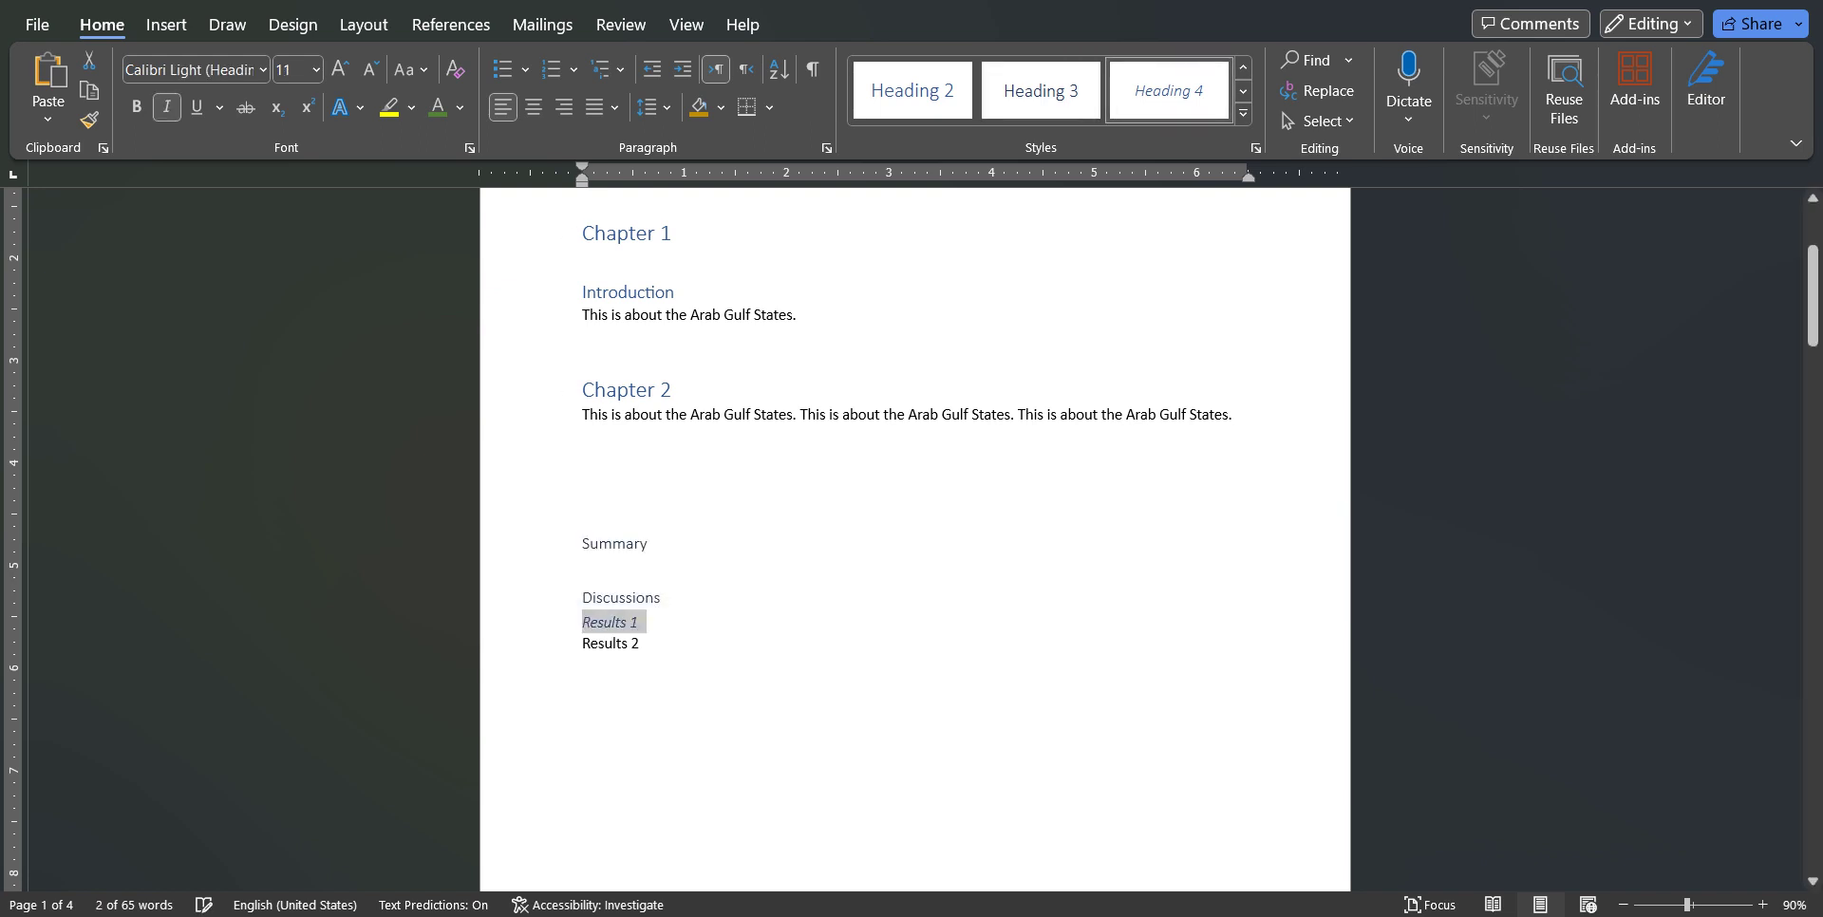
pyautogui.click(562, 643)
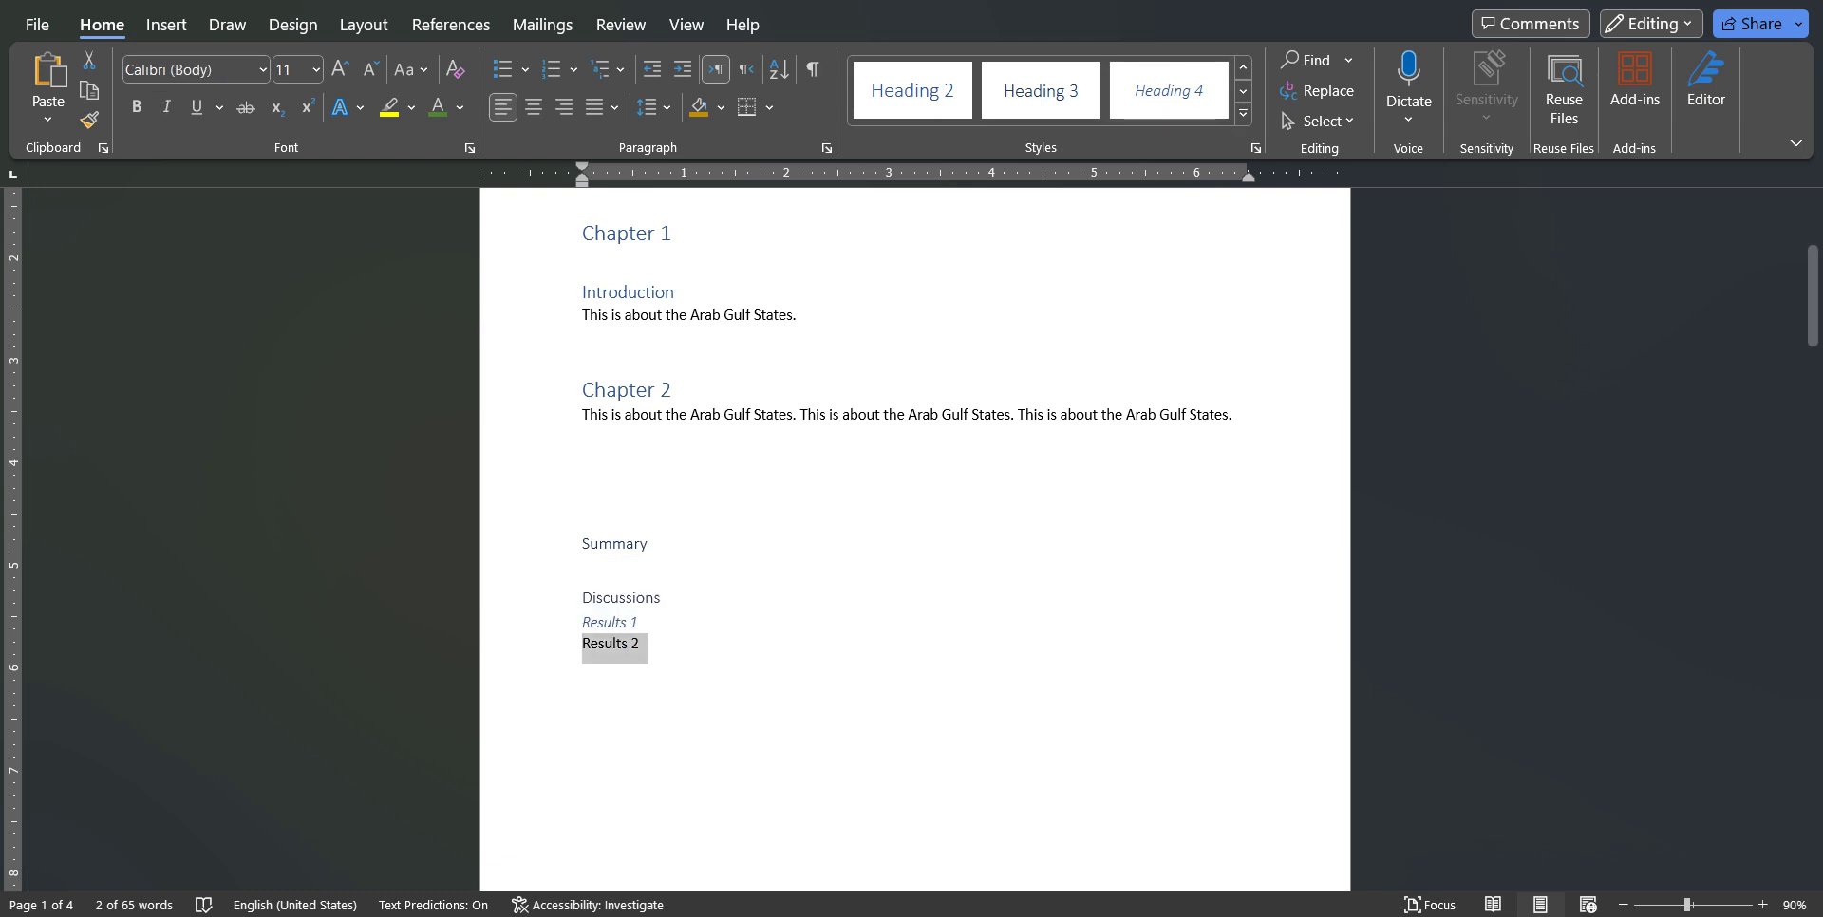
pyautogui.click(1168, 90)
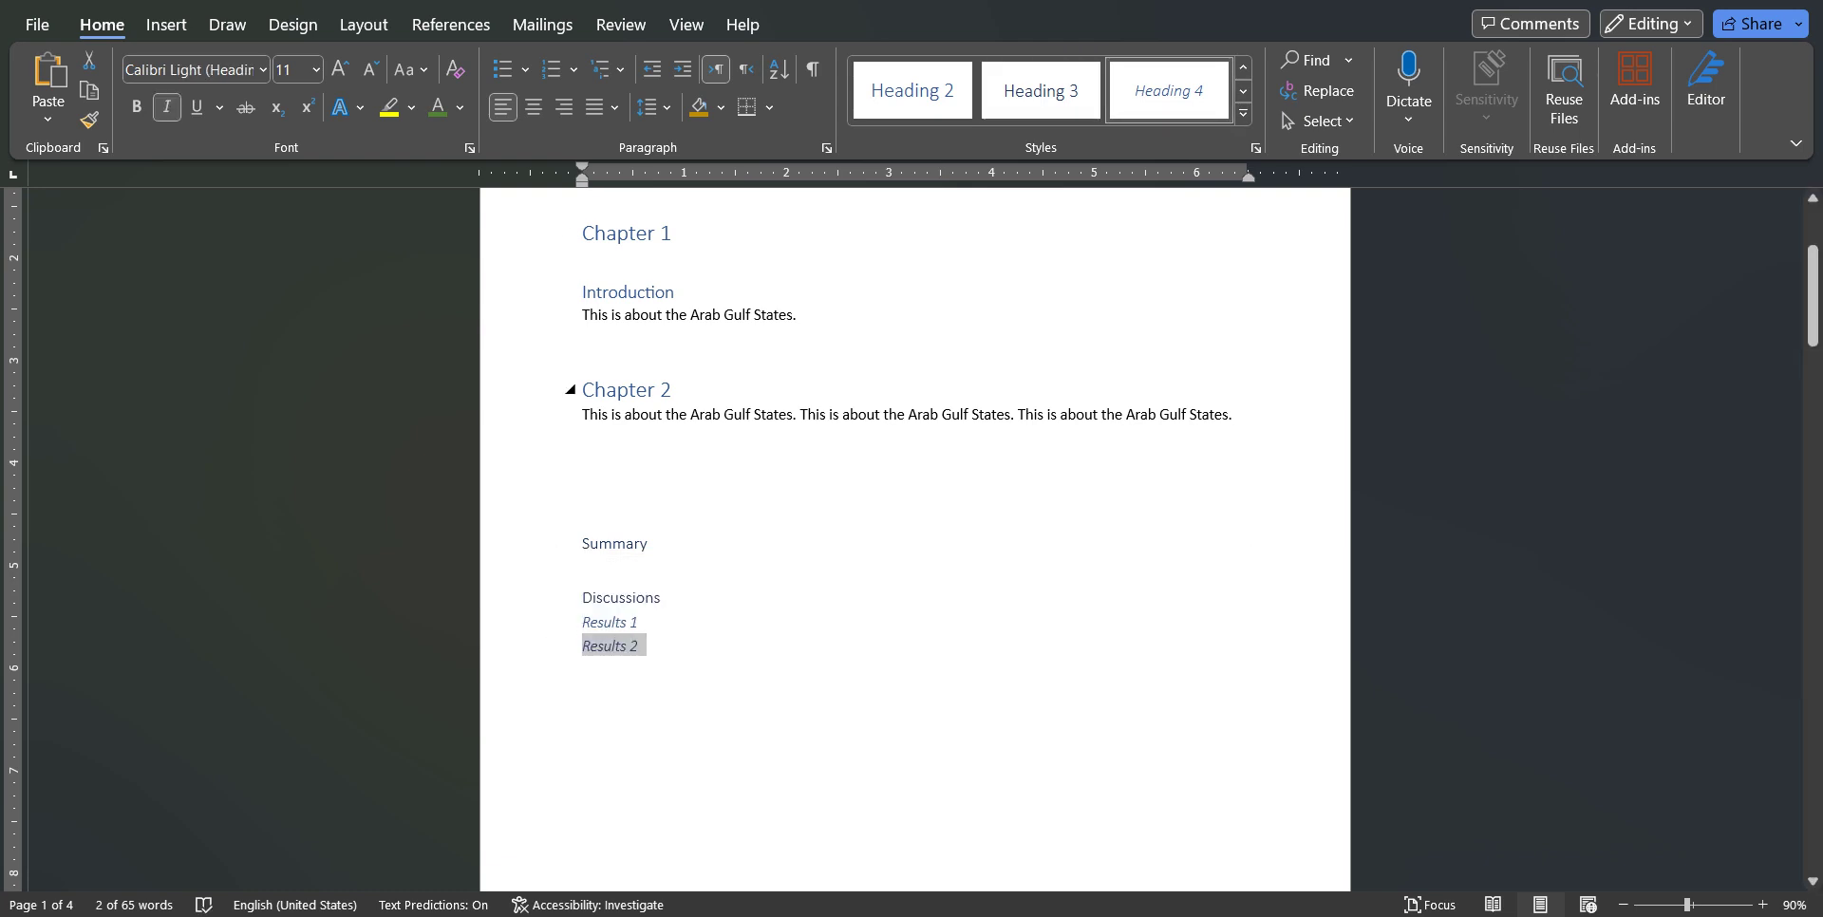
# Insert the built-in Automatic Table 1 table of contents on the empty line below the "Table of Contents" text.
pyautogui.scroll(2, 914, 540)
pyautogui.scroll(-3, 914, 539)
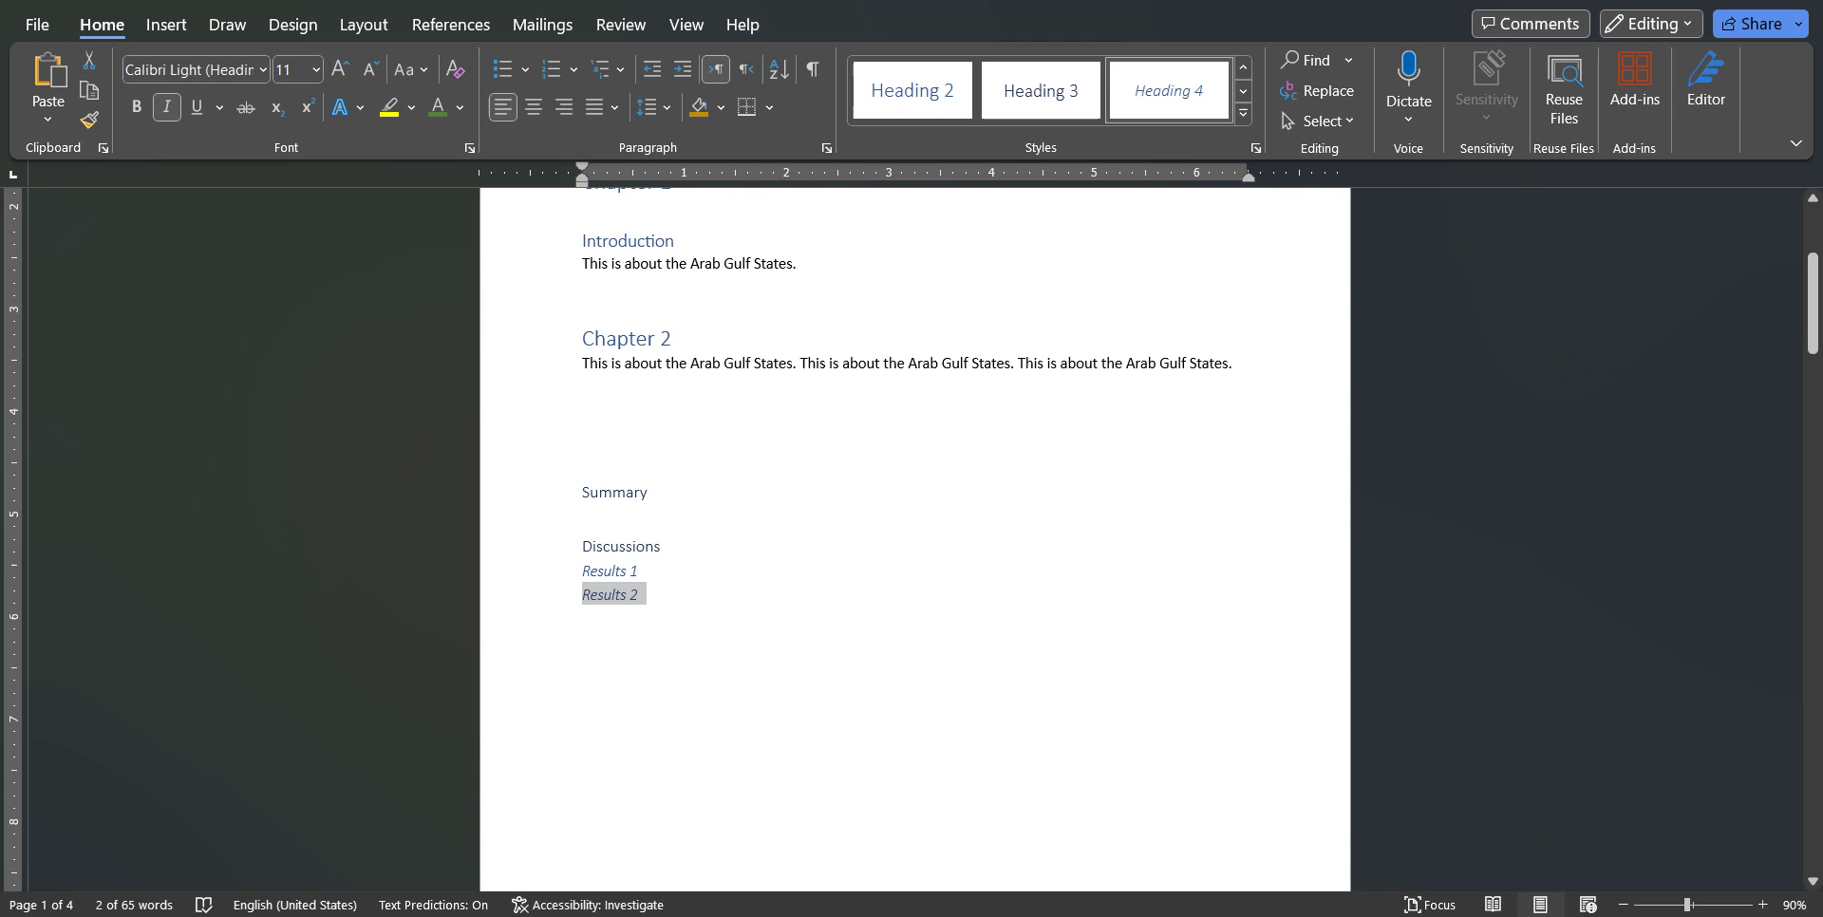
pyautogui.scroll(6, 914, 540)
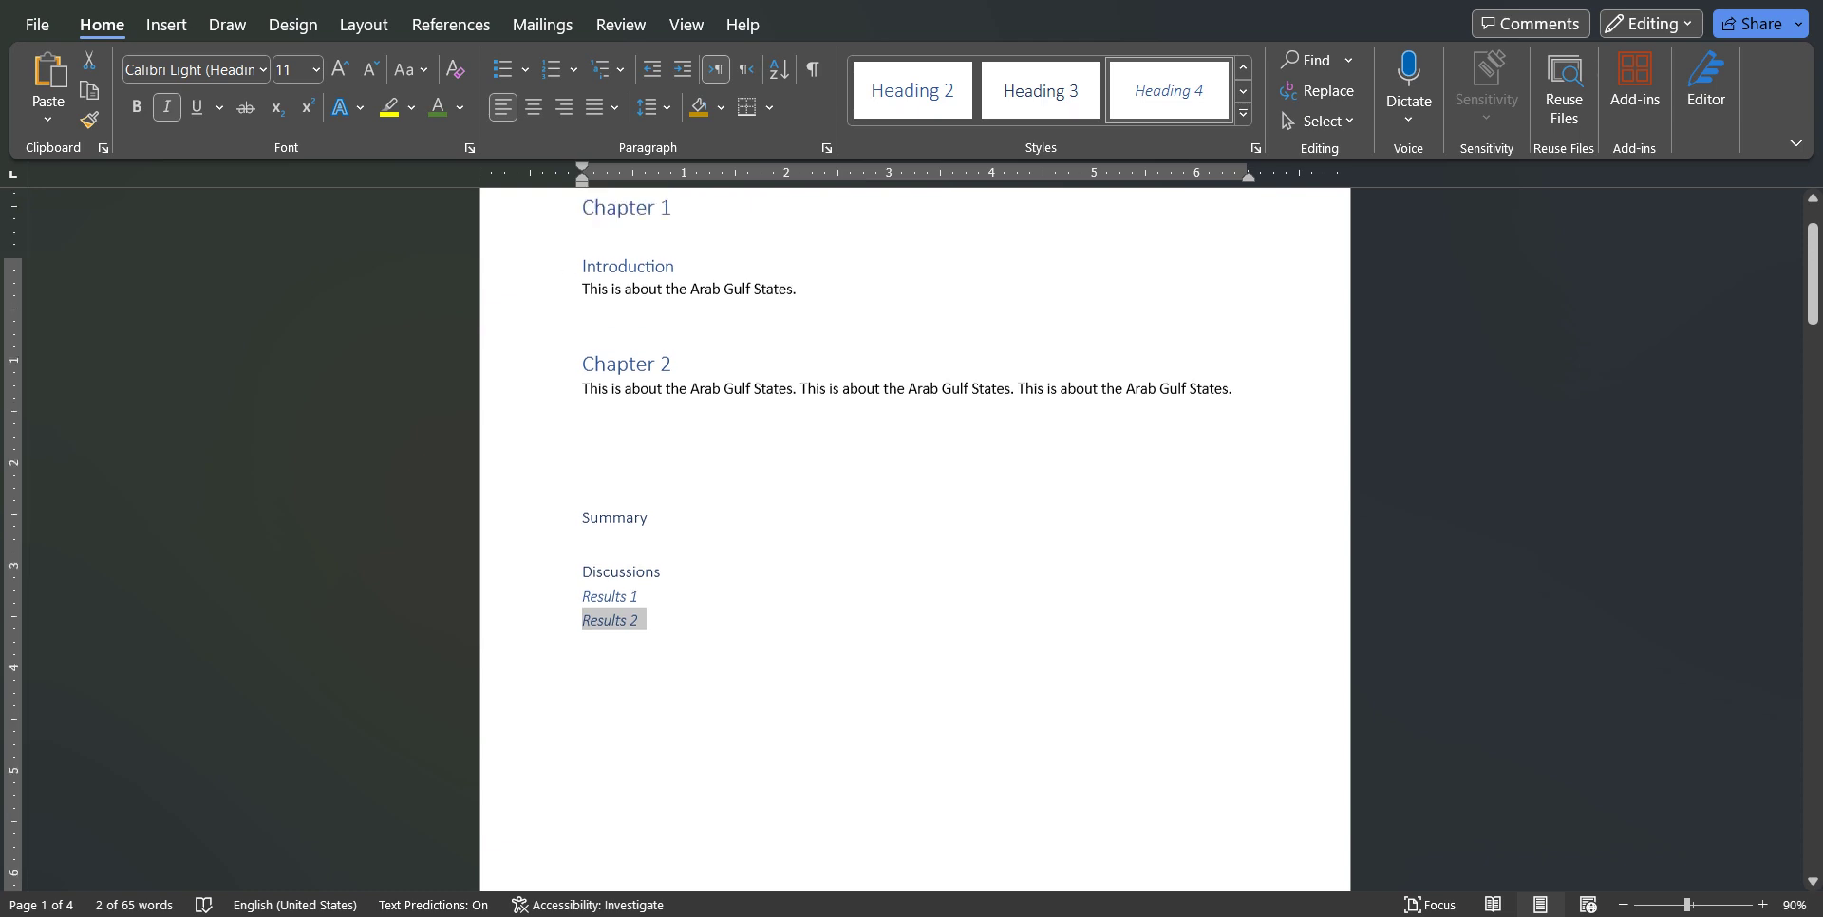
pyautogui.scroll(-3, 914, 540)
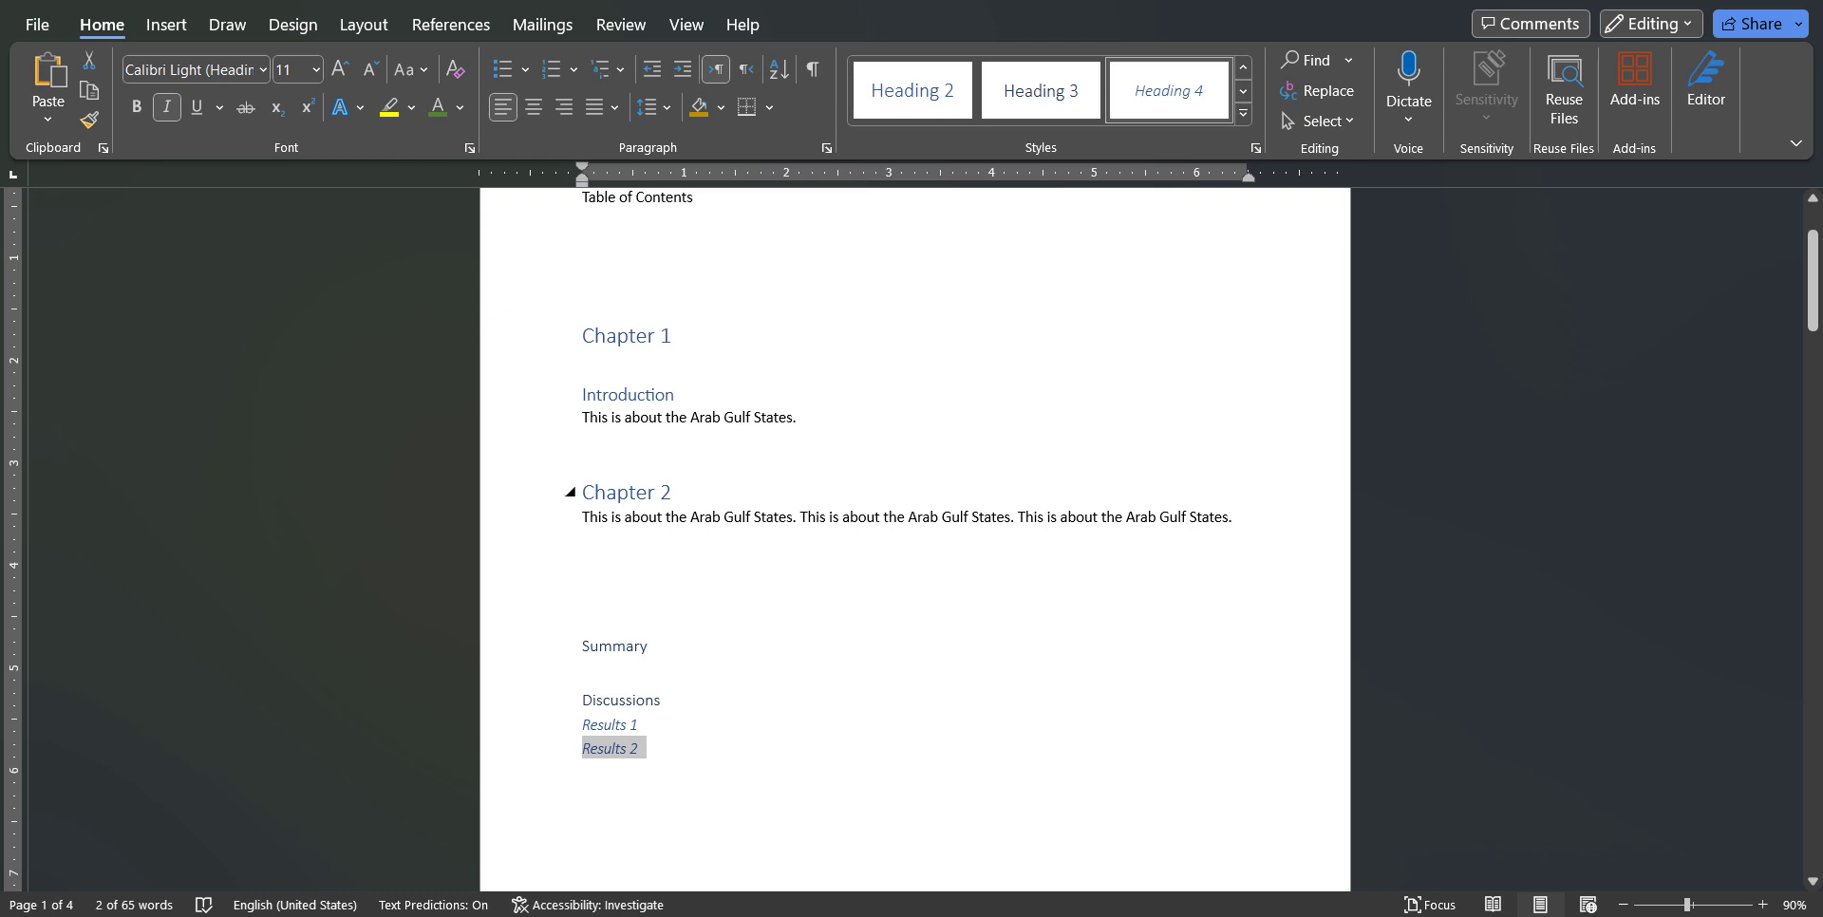
pyautogui.scroll(3, 914, 539)
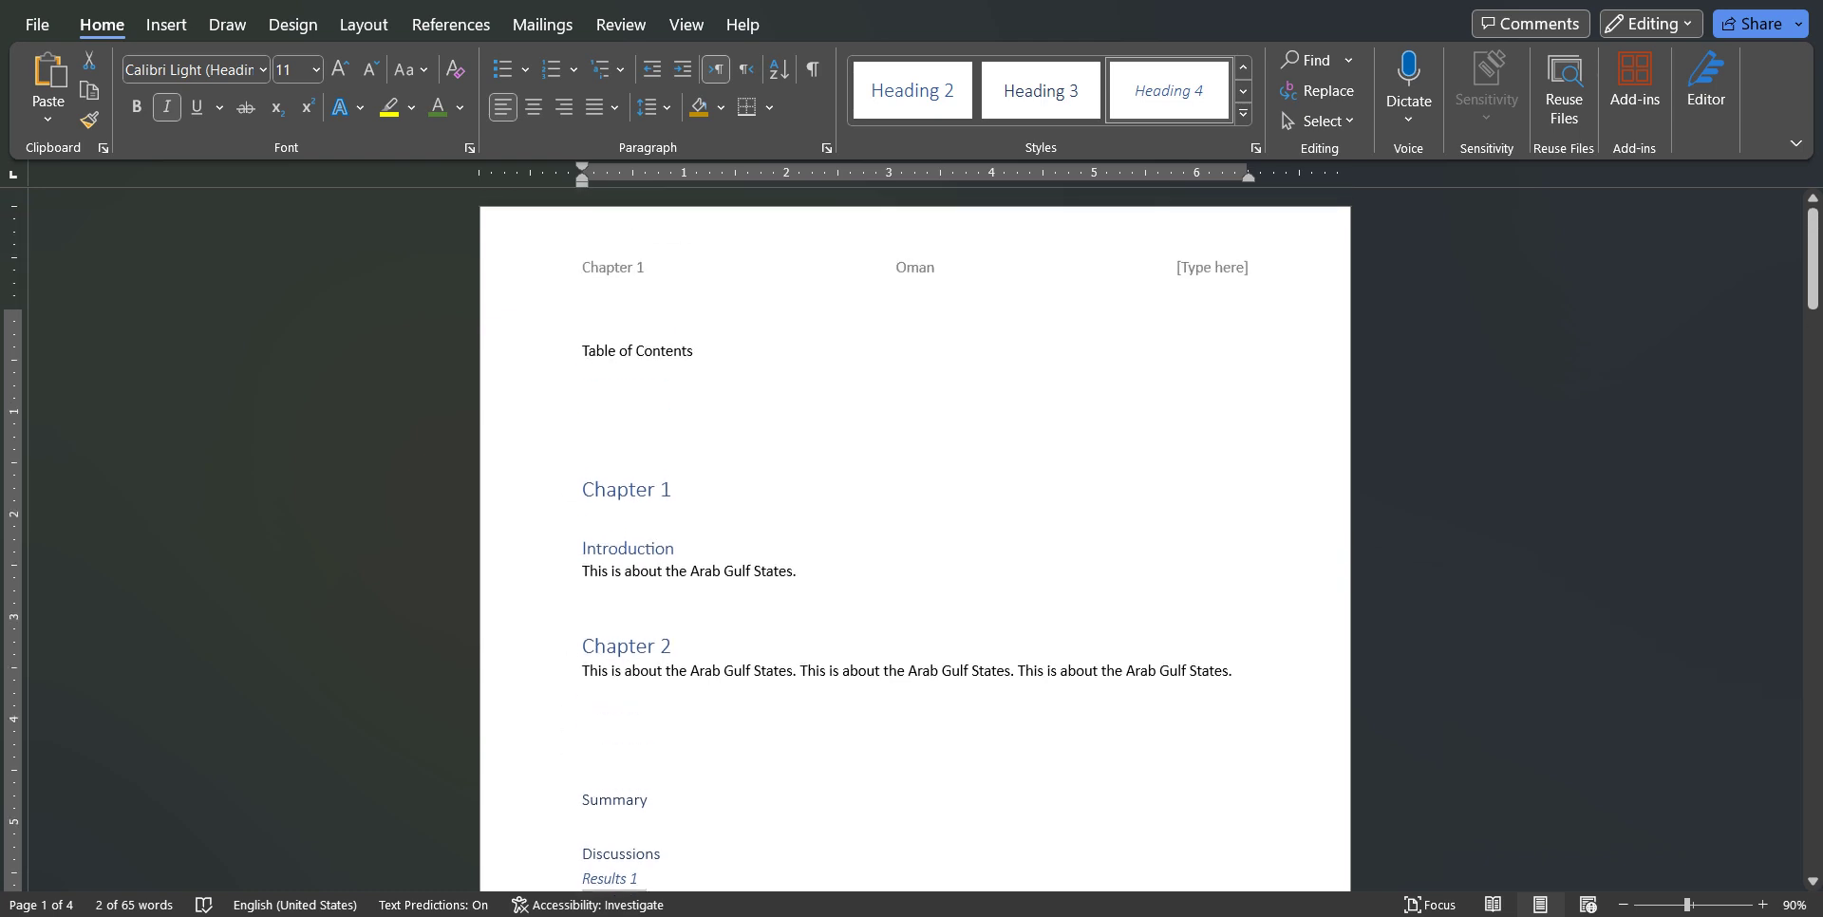
pyautogui.click(582, 382)
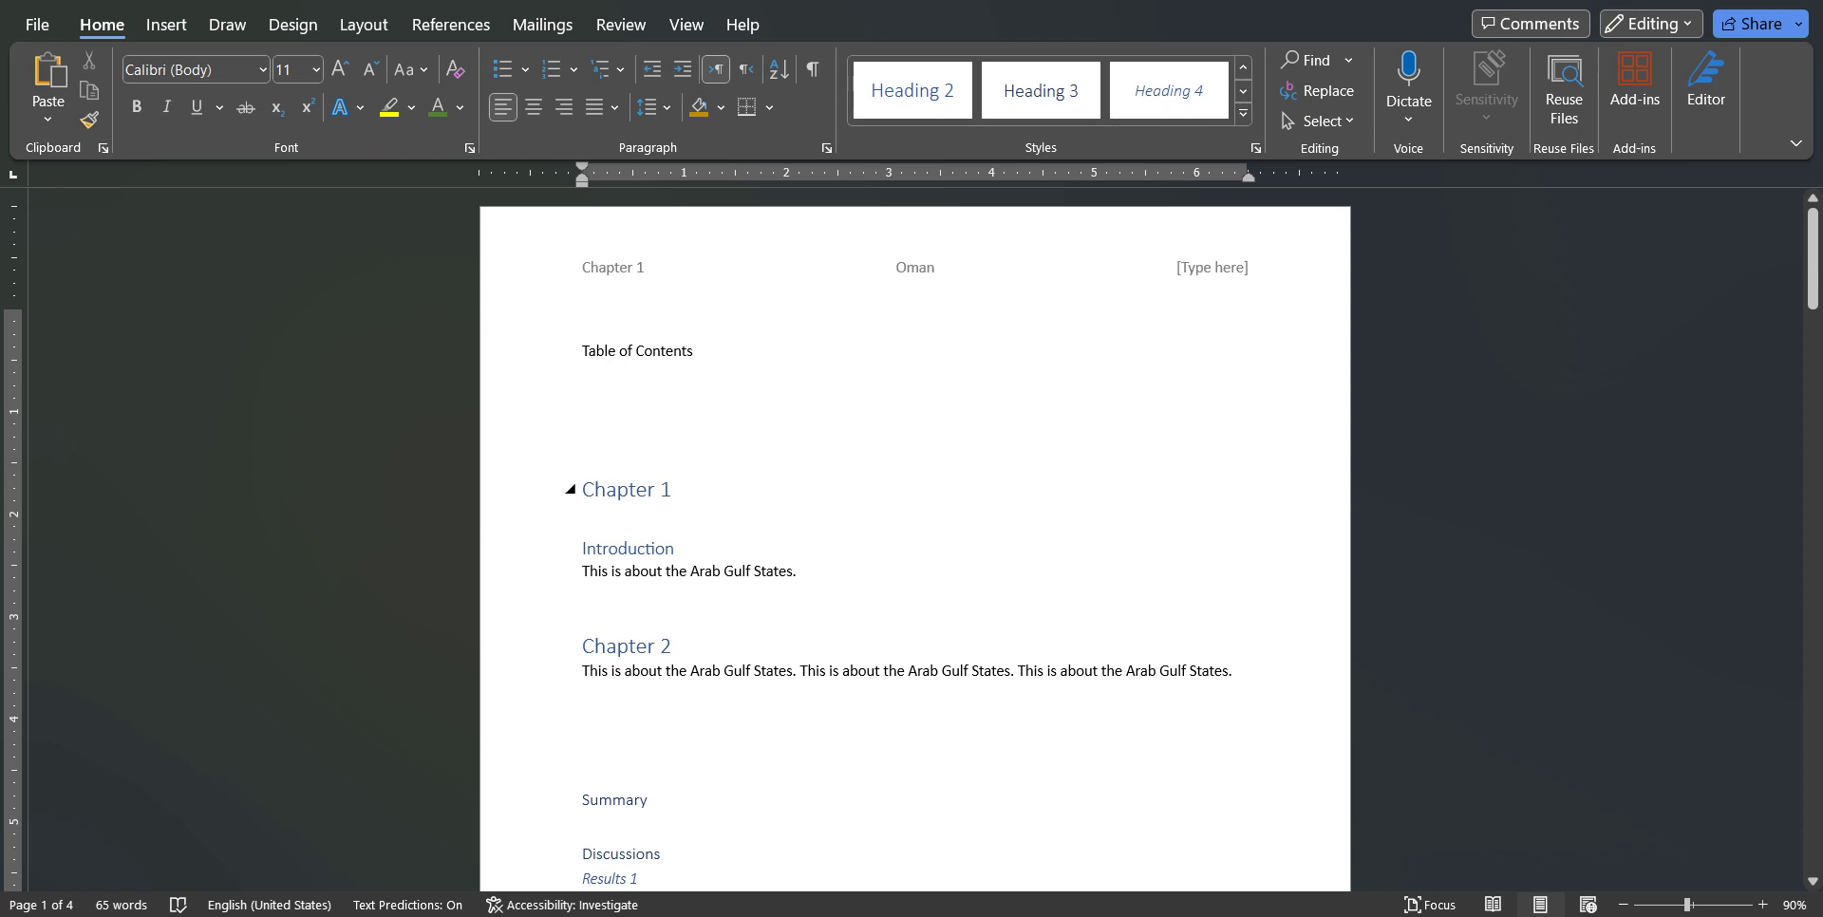
pyautogui.click(451, 24)
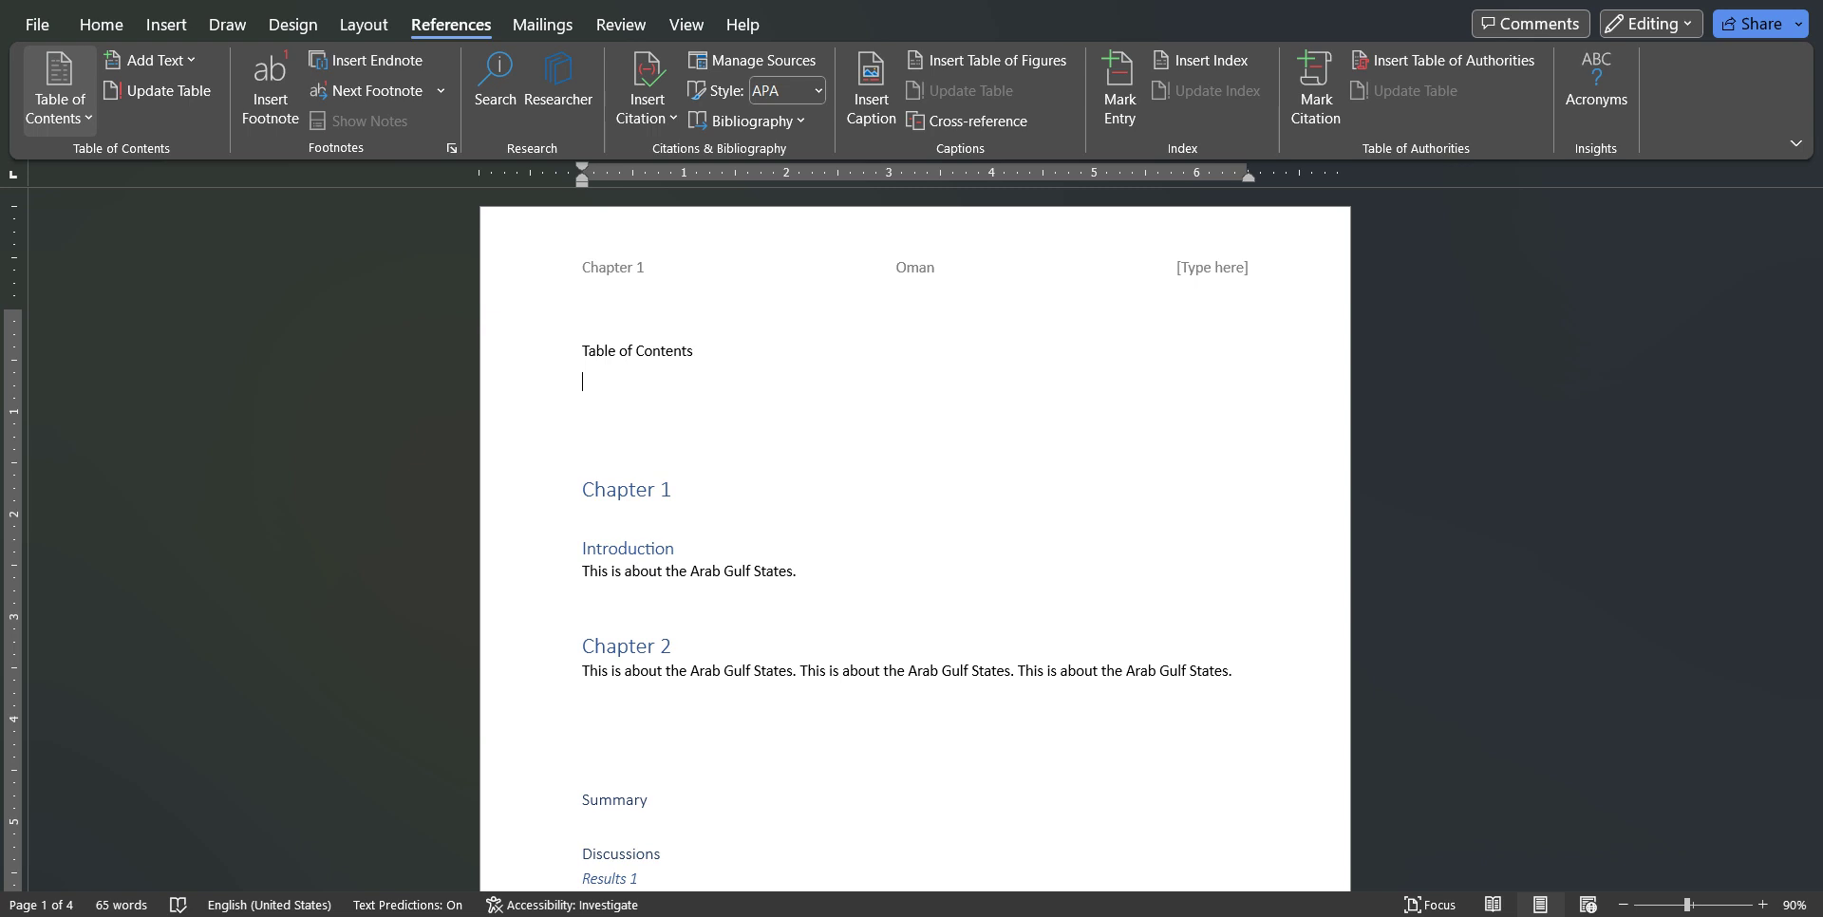
pyautogui.click(59, 95)
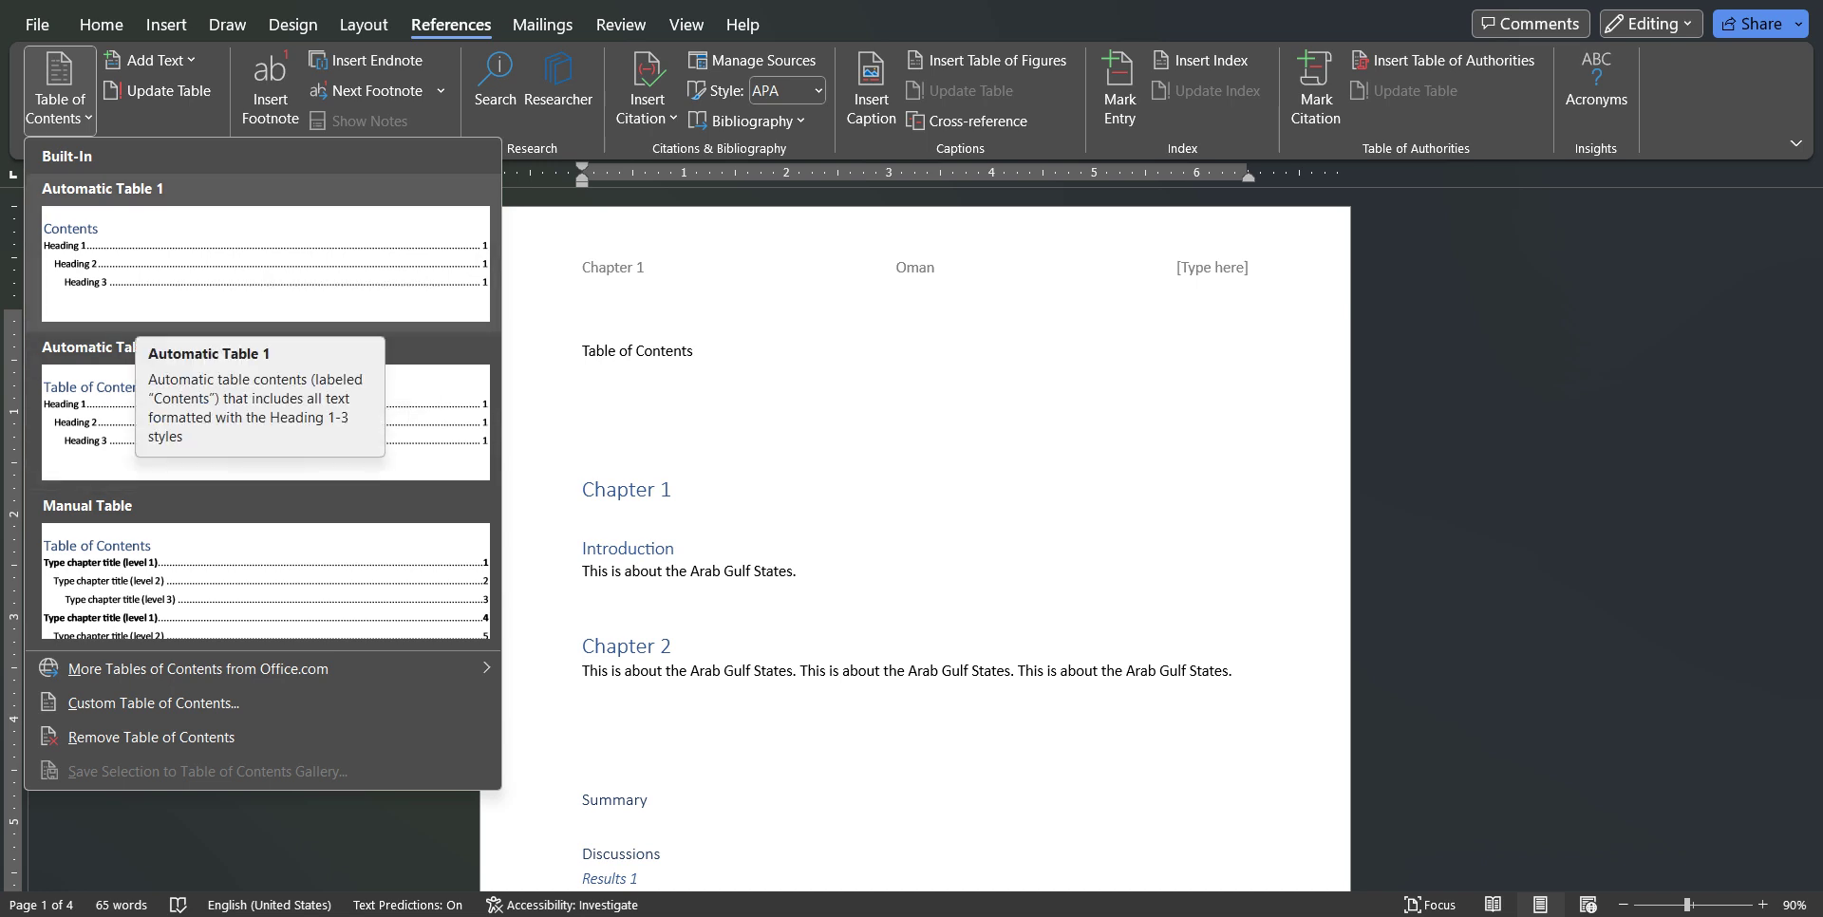
pyautogui.click(136, 313)
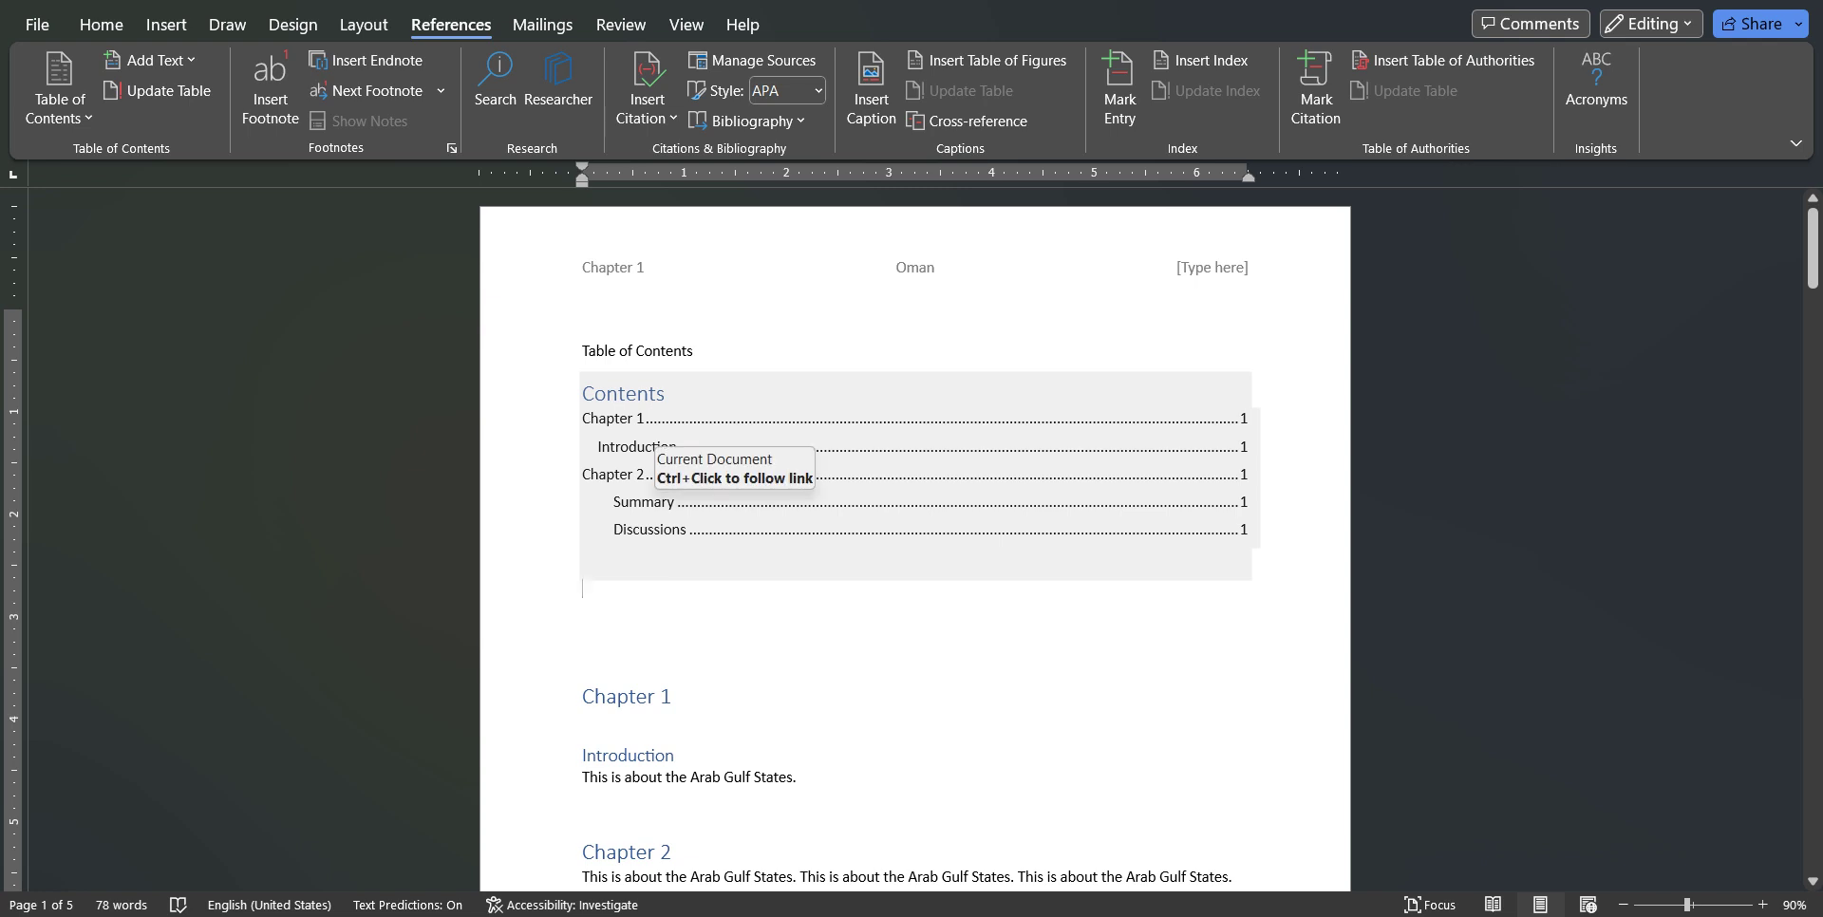
pyautogui.scroll(-1, 665, 442)
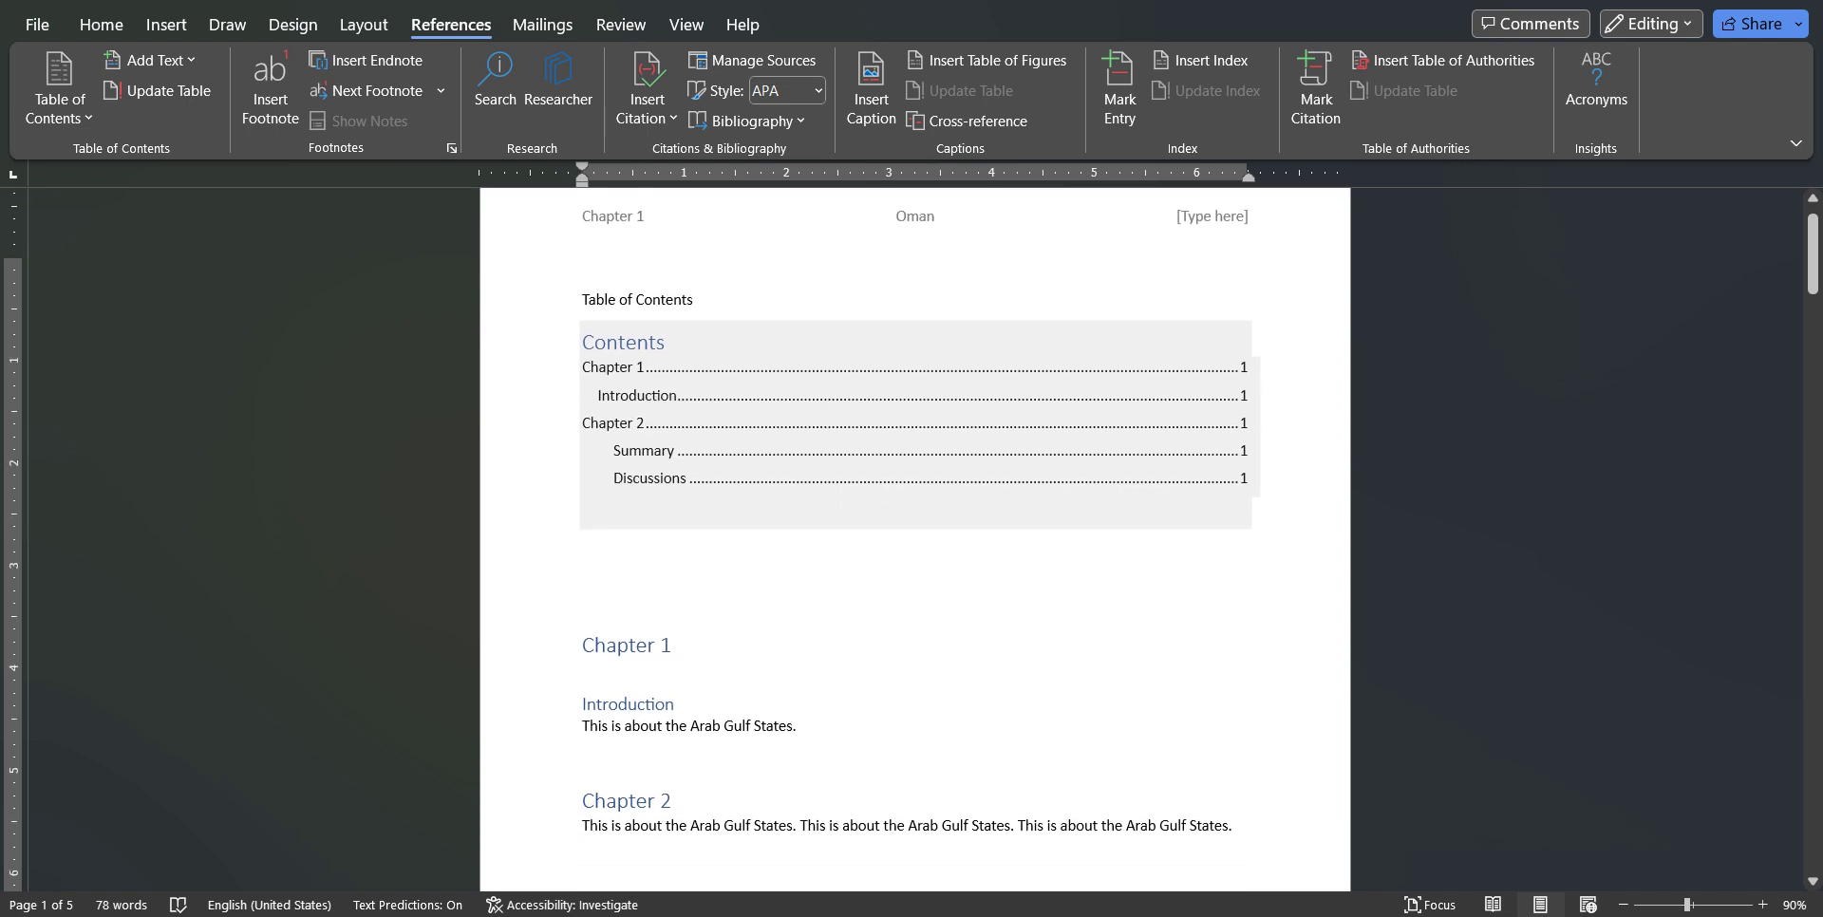
pyautogui.scroll(-5, 915, 538)
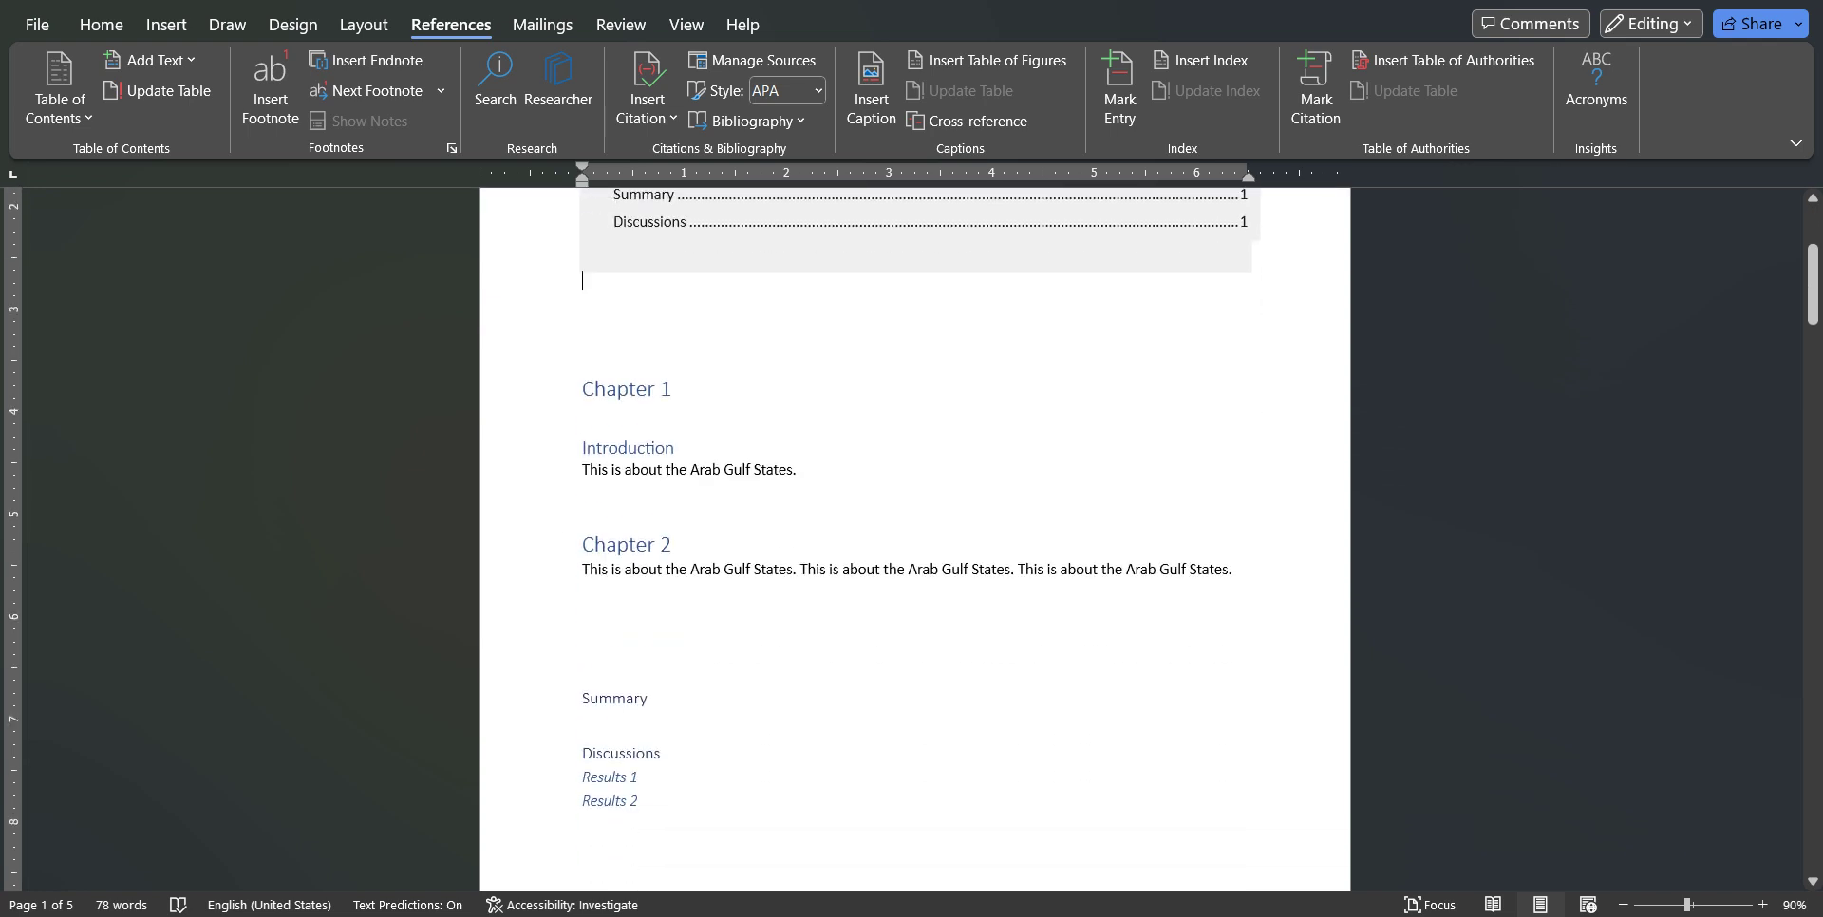
pyautogui.scroll(4, 914, 538)
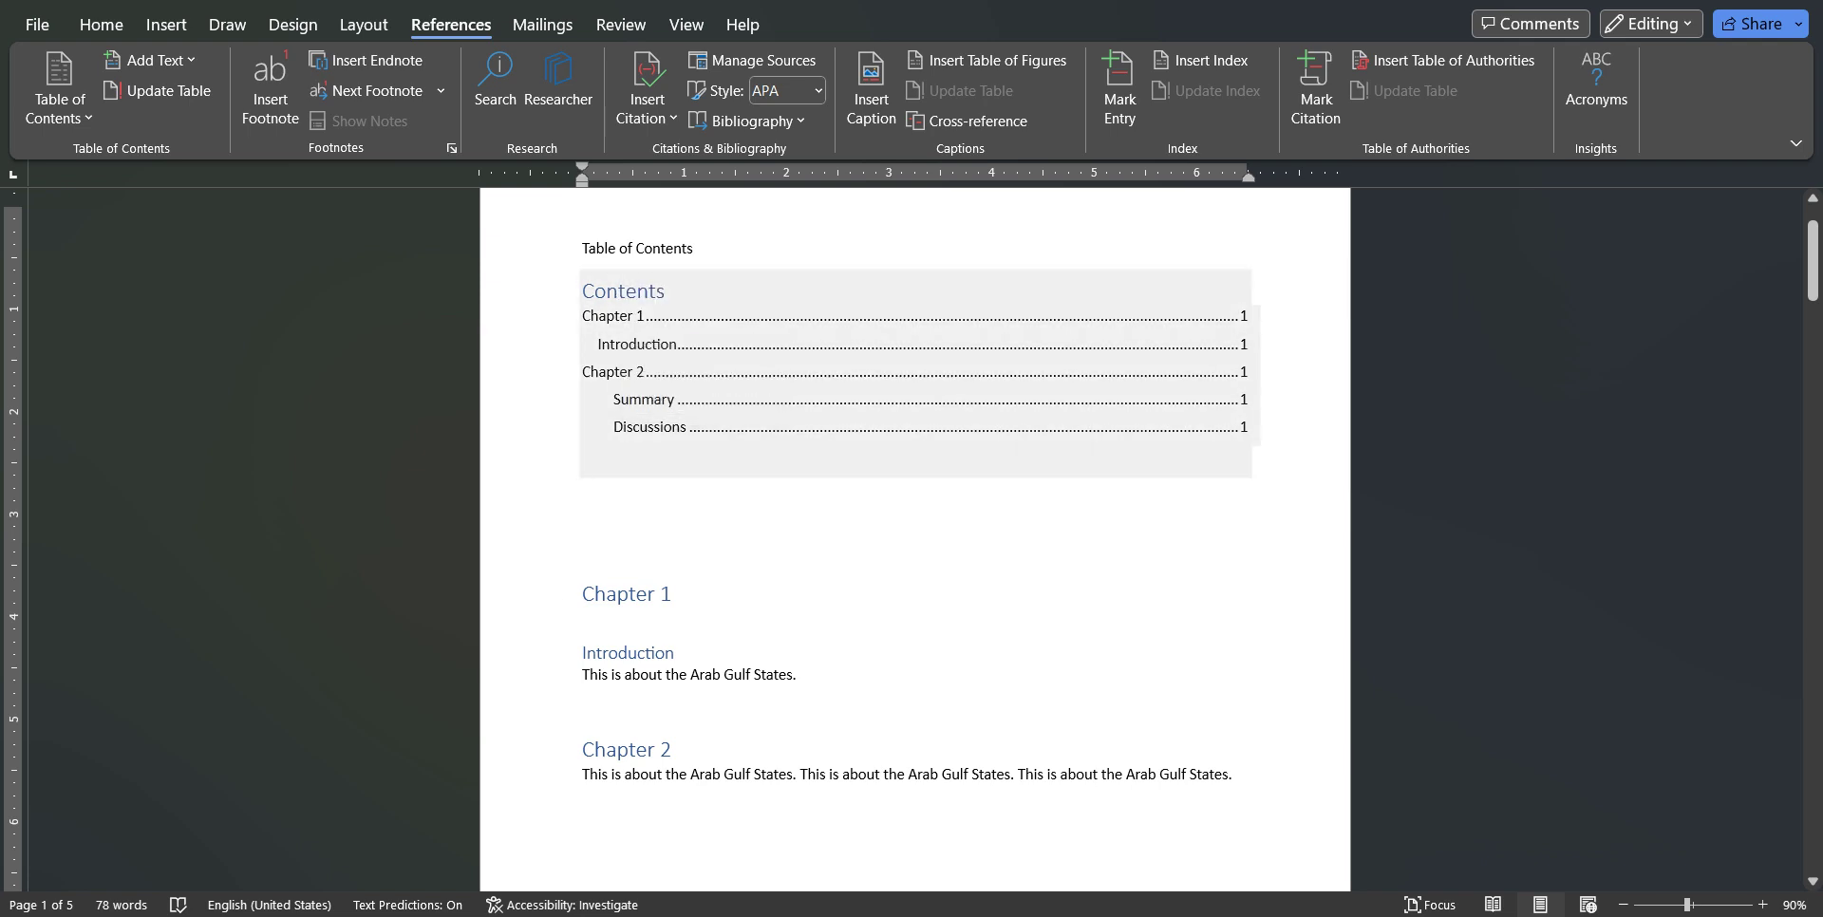
pyautogui.scroll(-3, 914, 538)
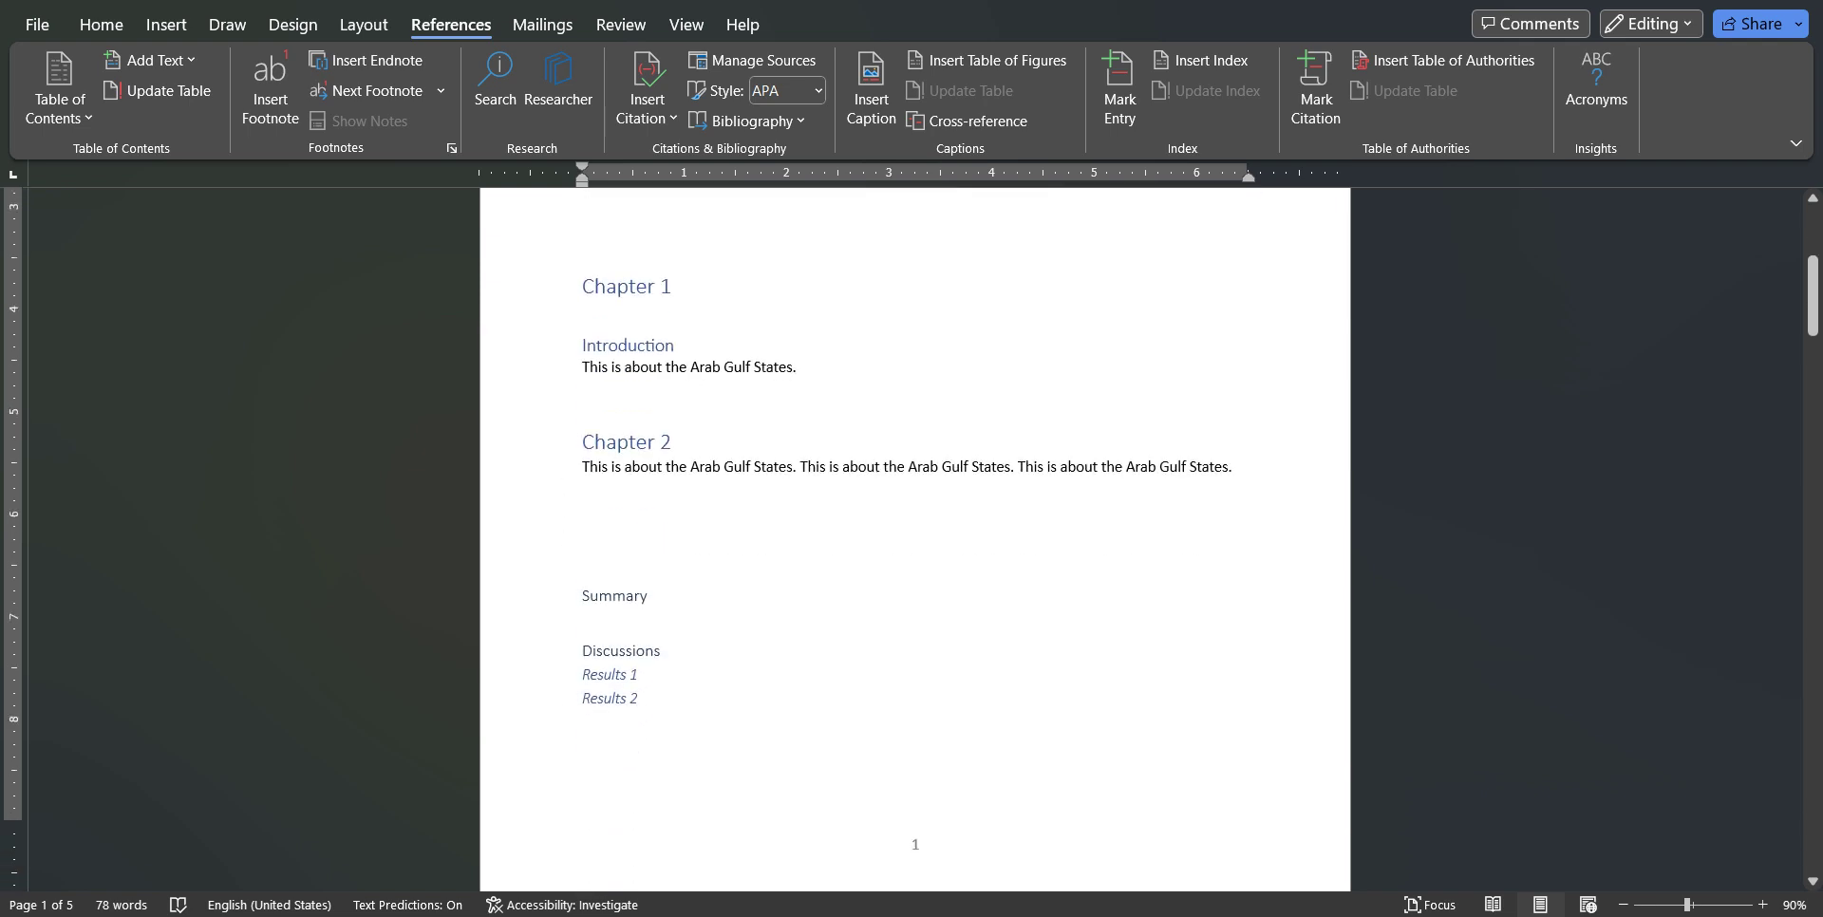
pyautogui.scroll(4, 914, 538)
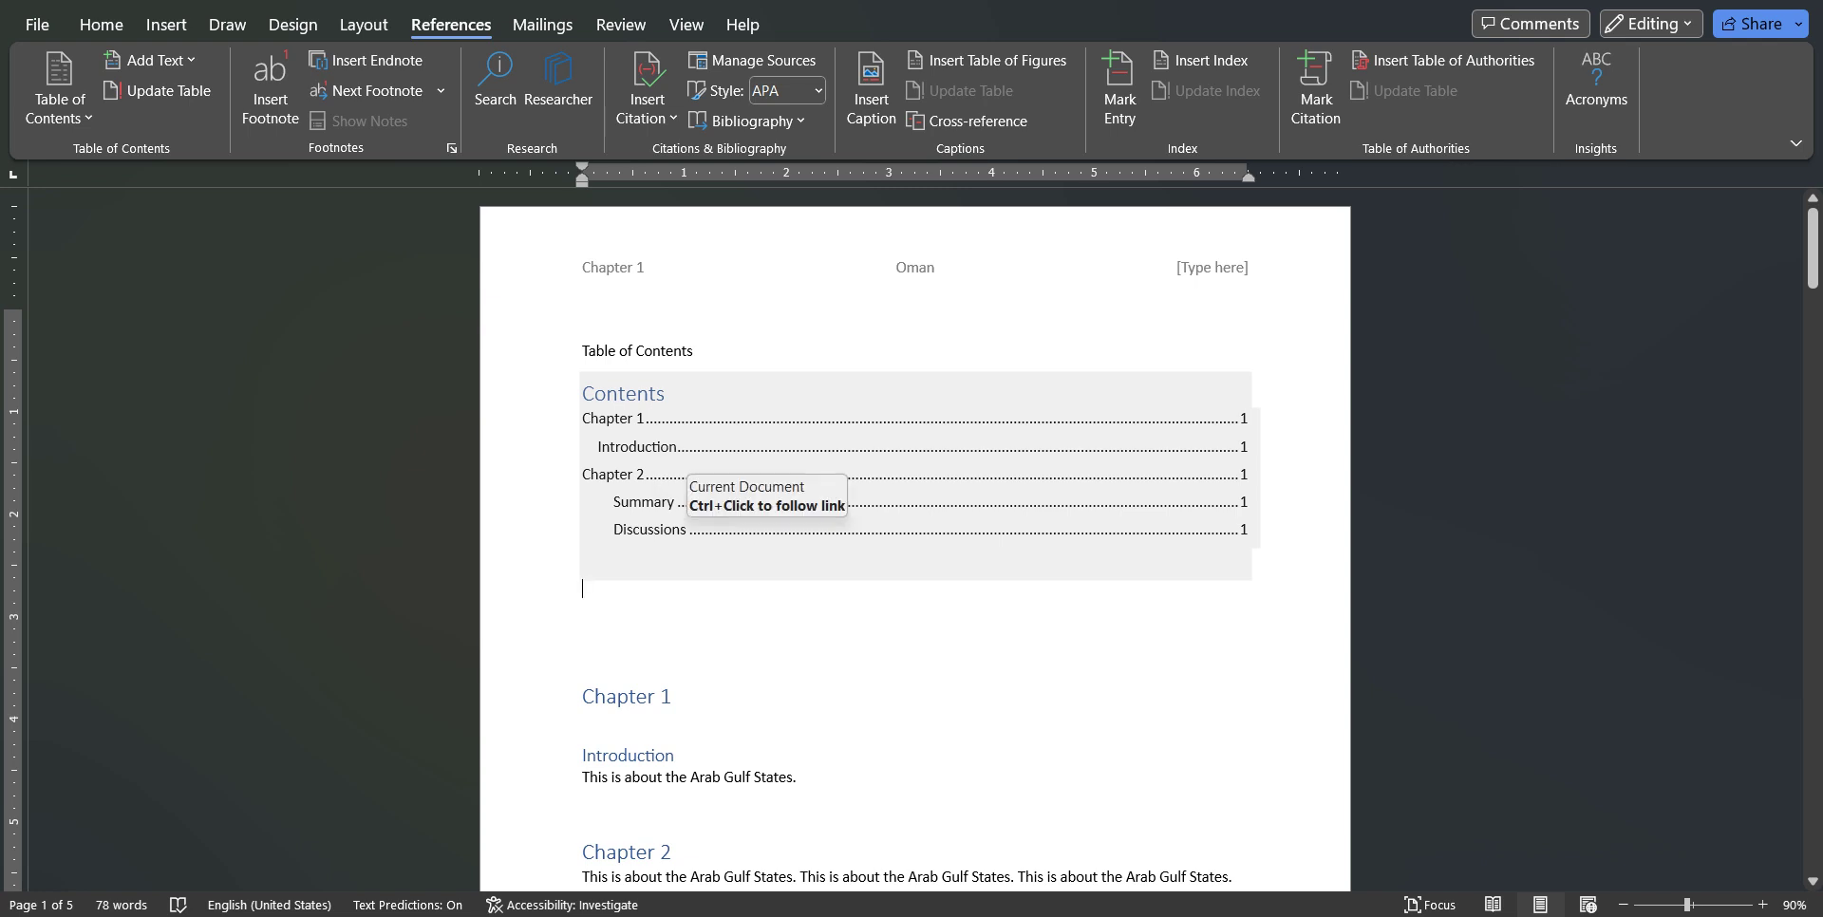
# Replace the table of contents with a custom one that shows 4 heading levels.
pyautogui.click(607, 474)
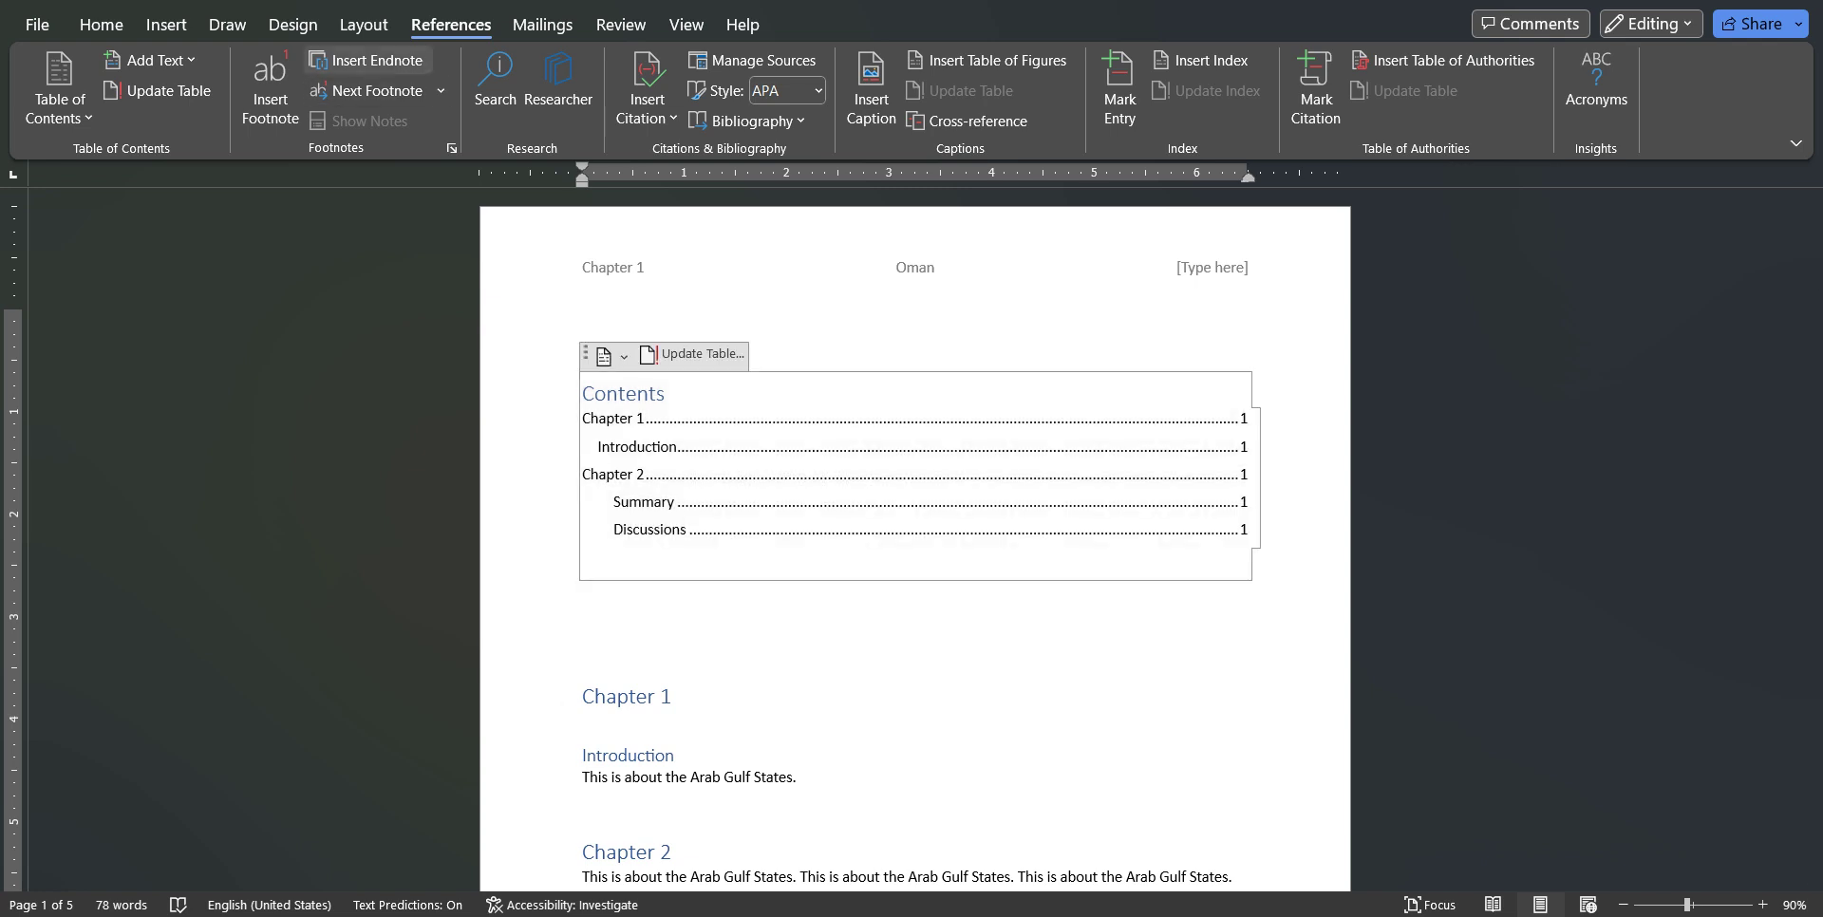
pyautogui.click(60, 95)
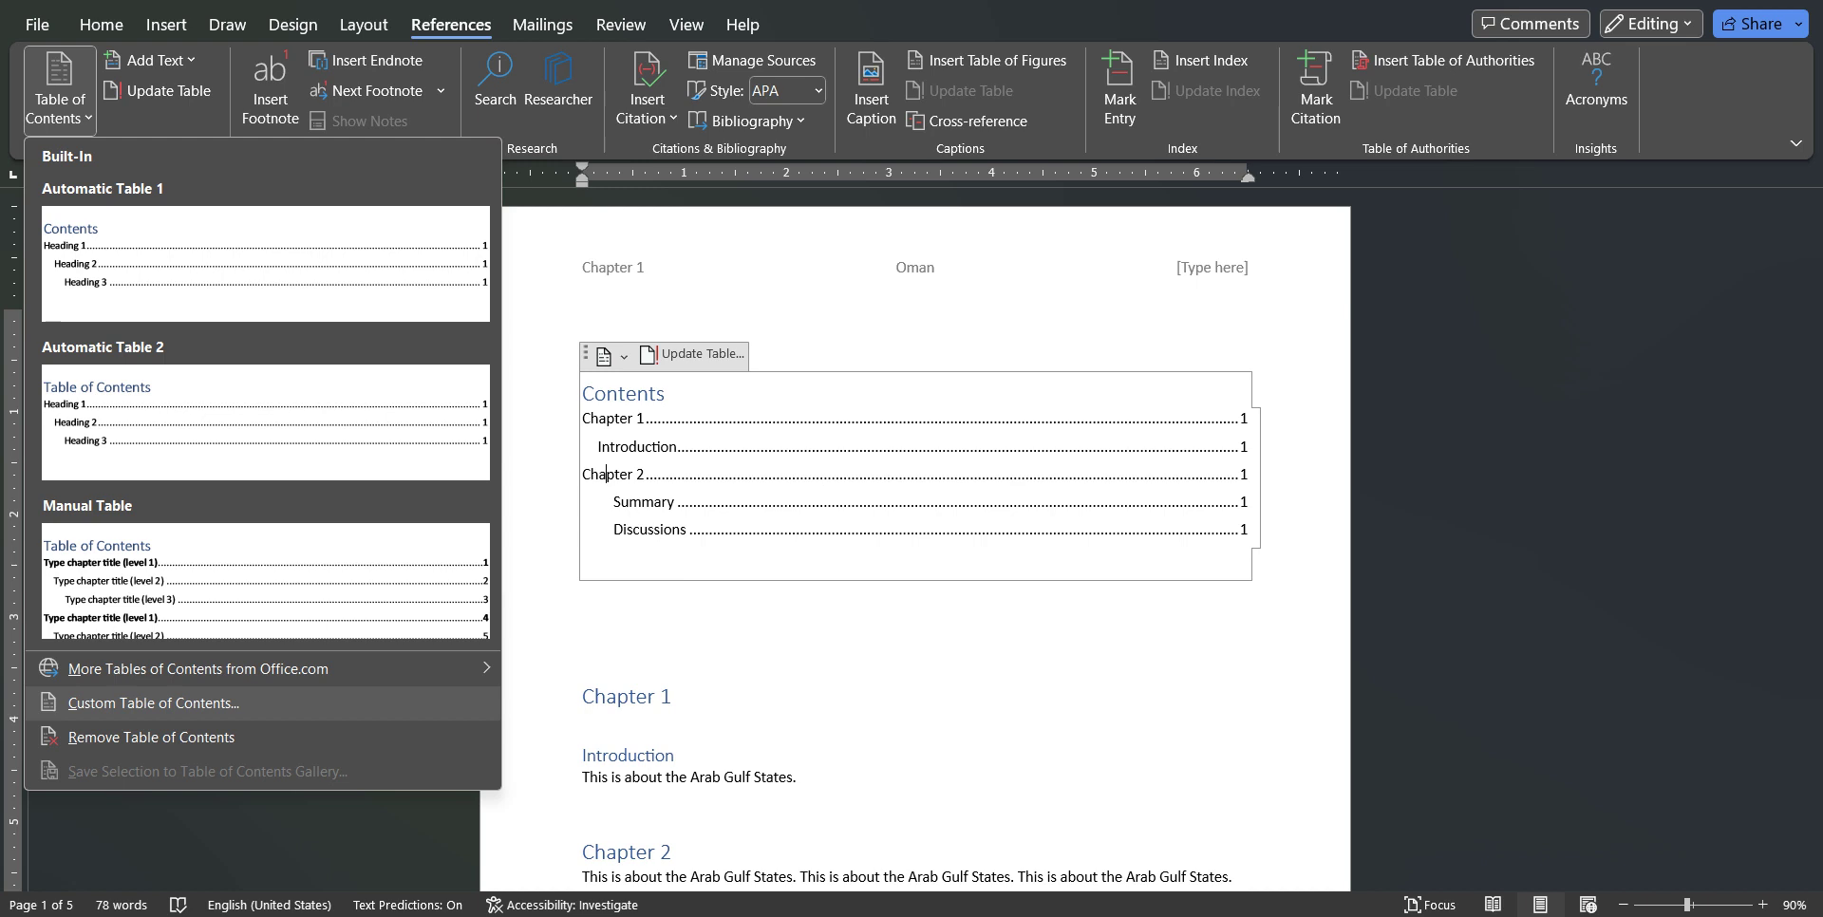
pyautogui.click(151, 703)
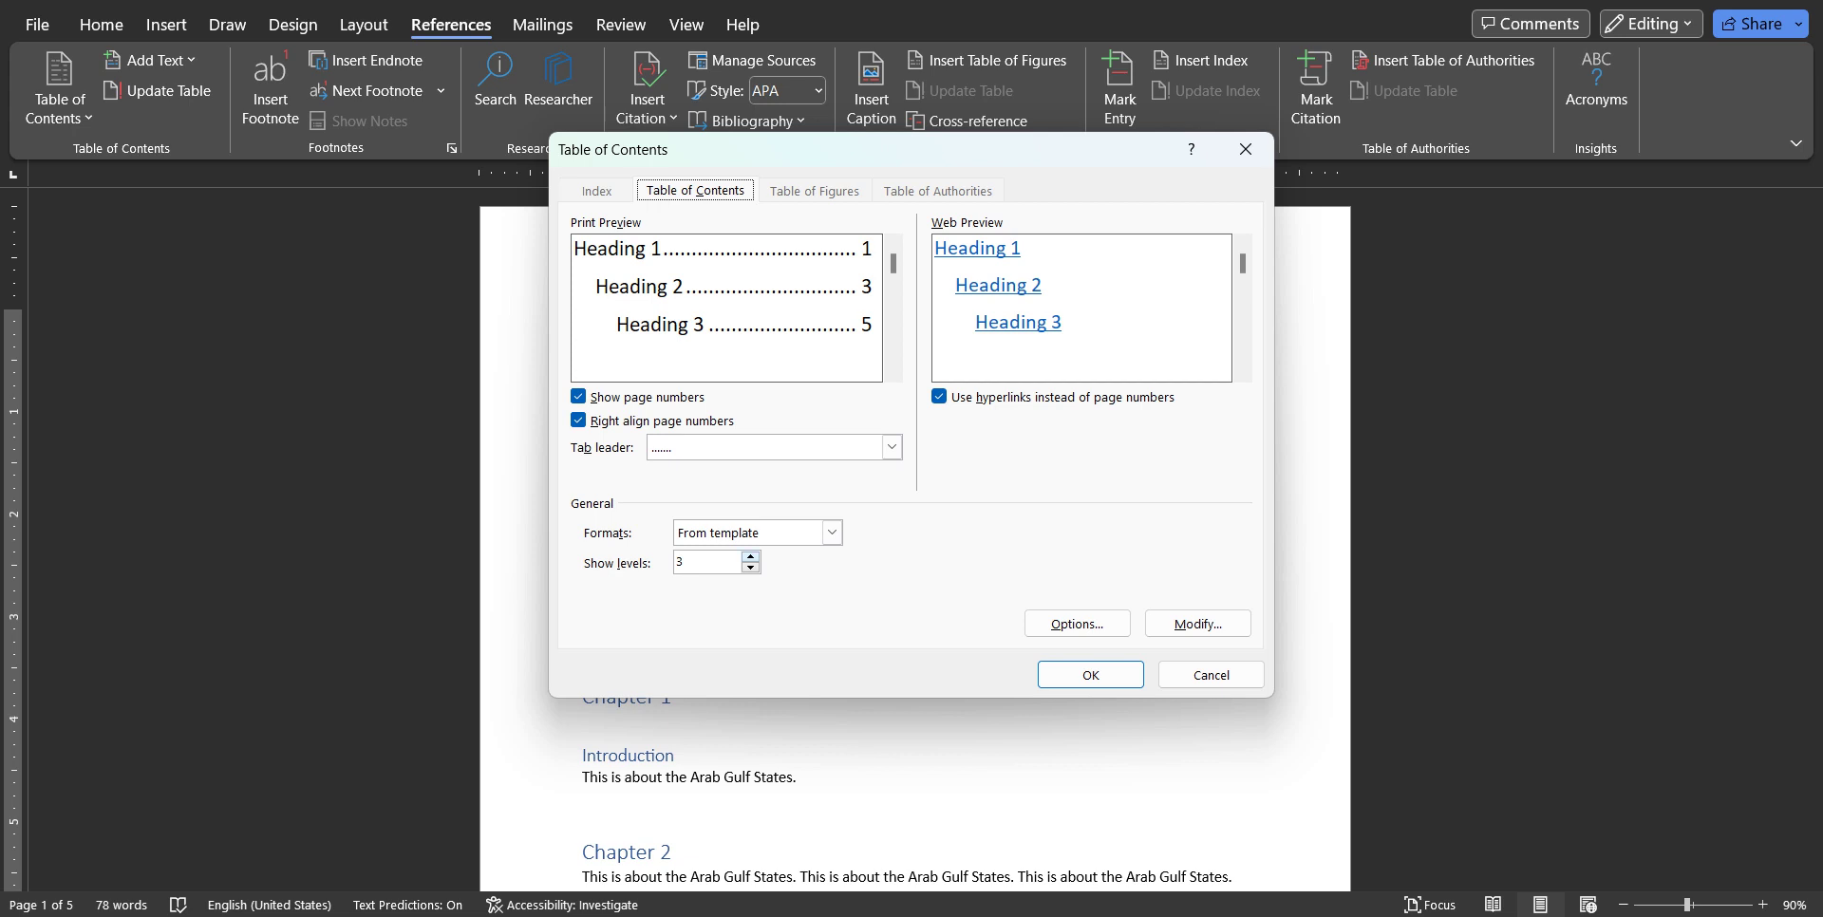
pyautogui.click(750, 556)
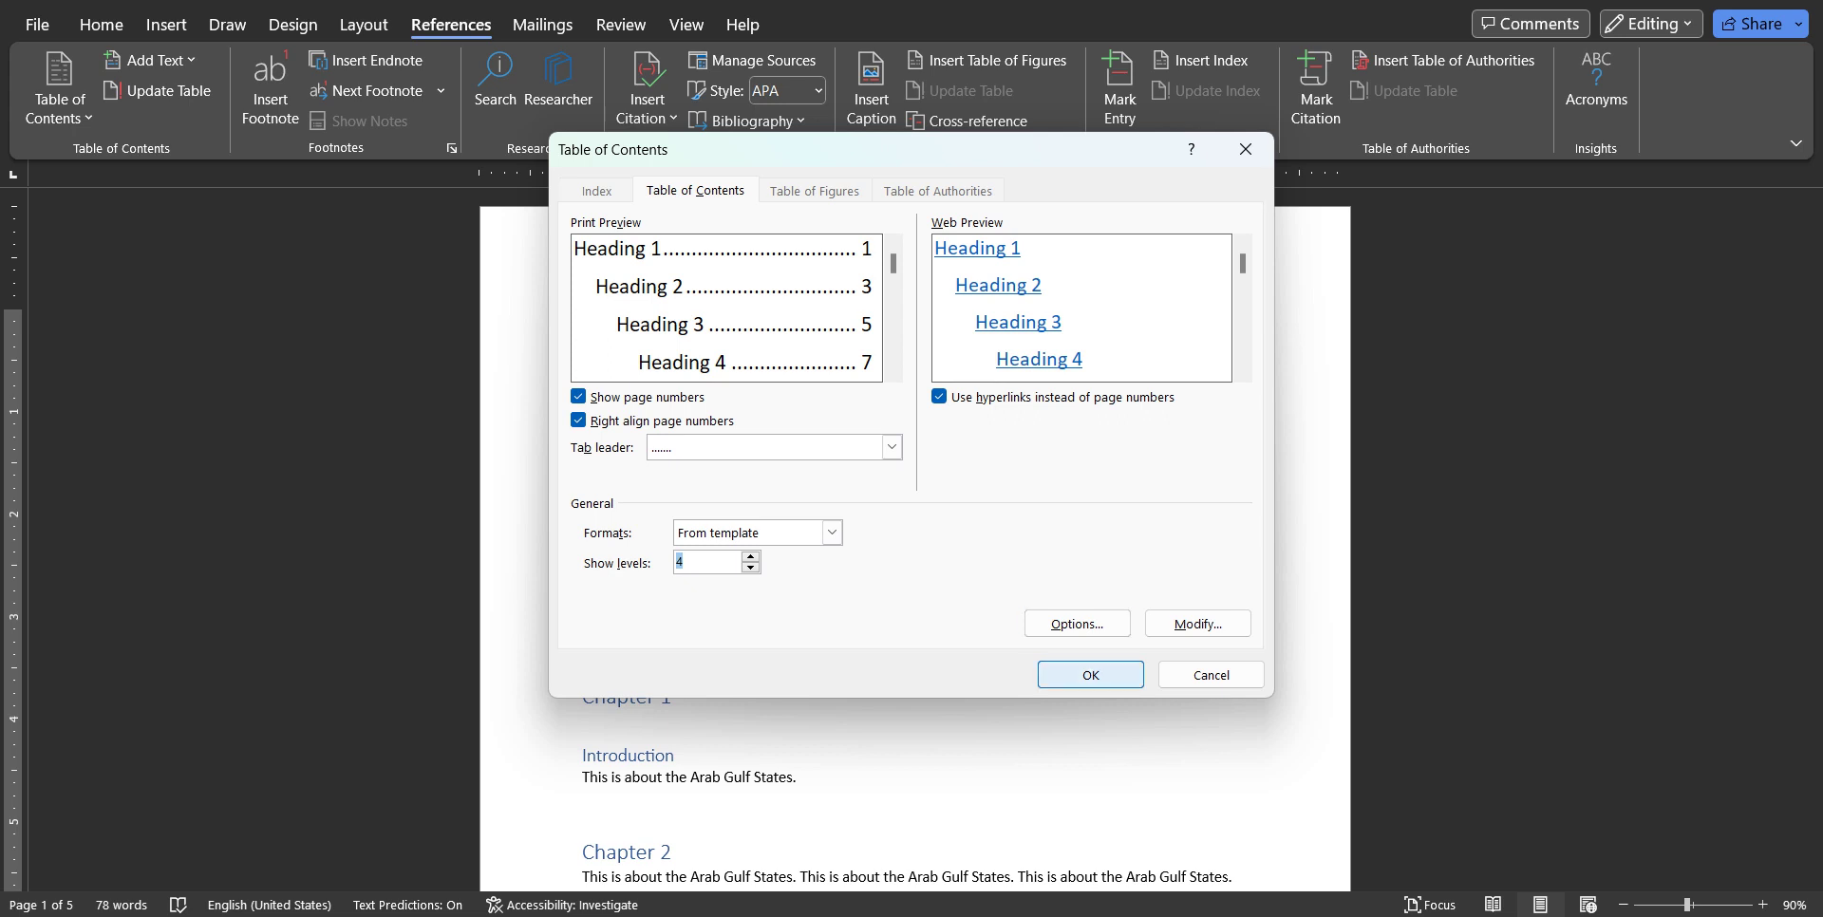
pyautogui.press('Return')
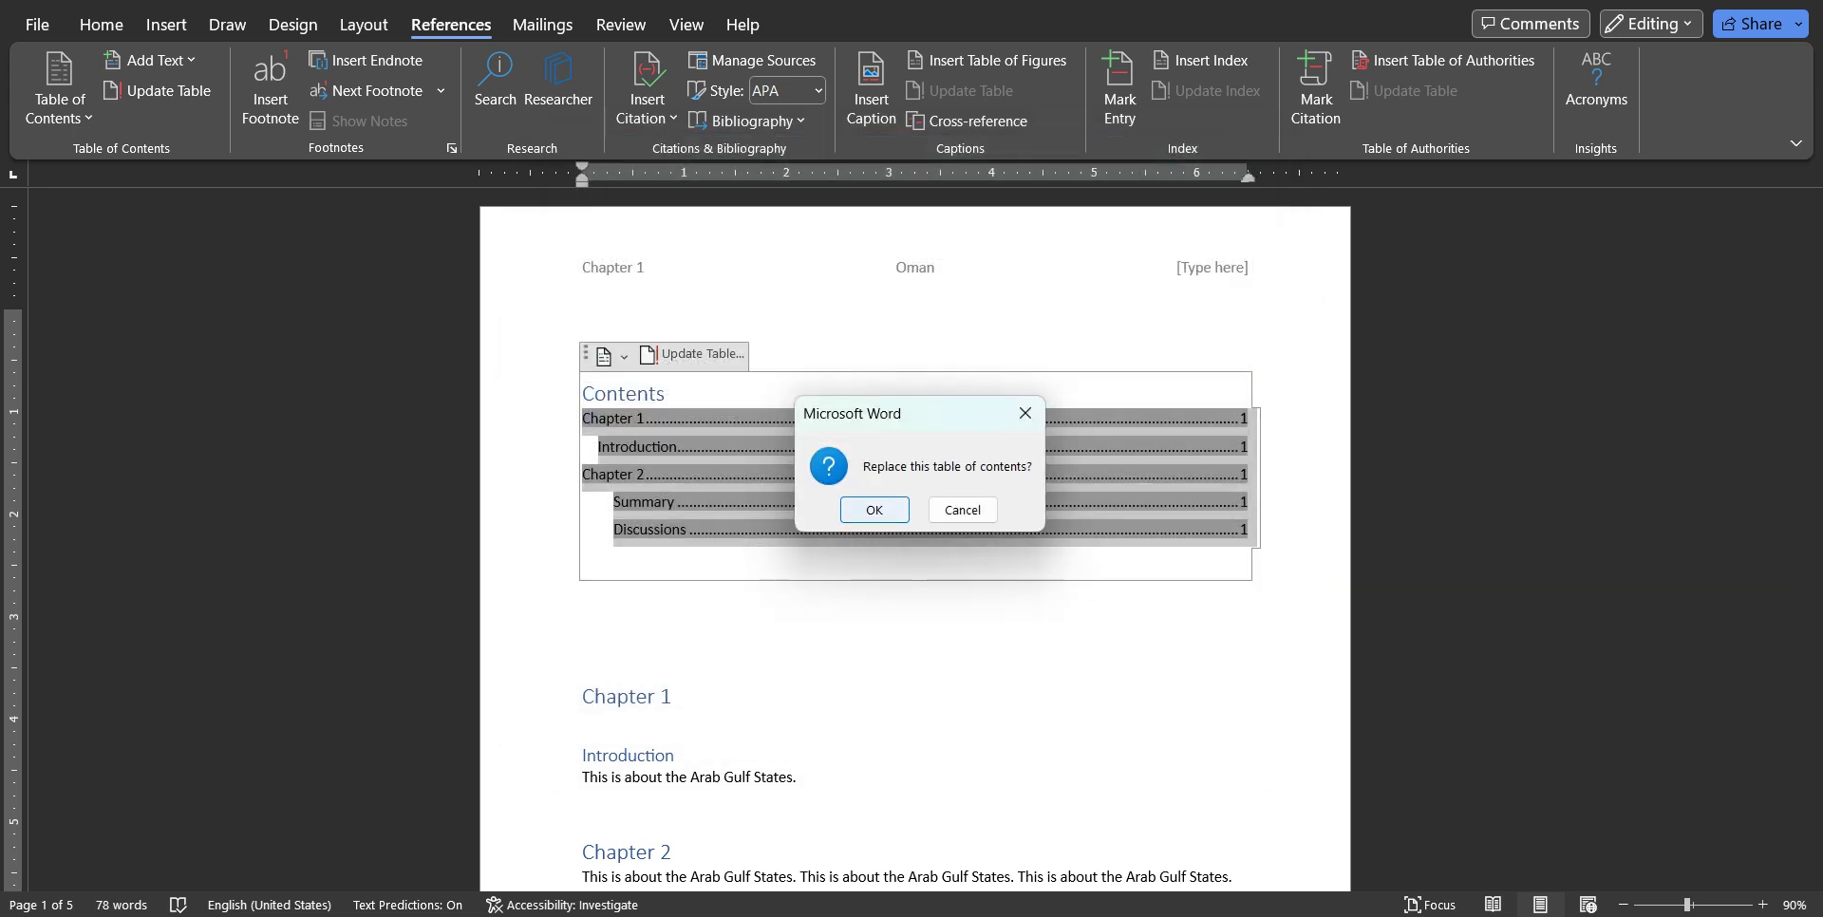
pyautogui.click(874, 510)
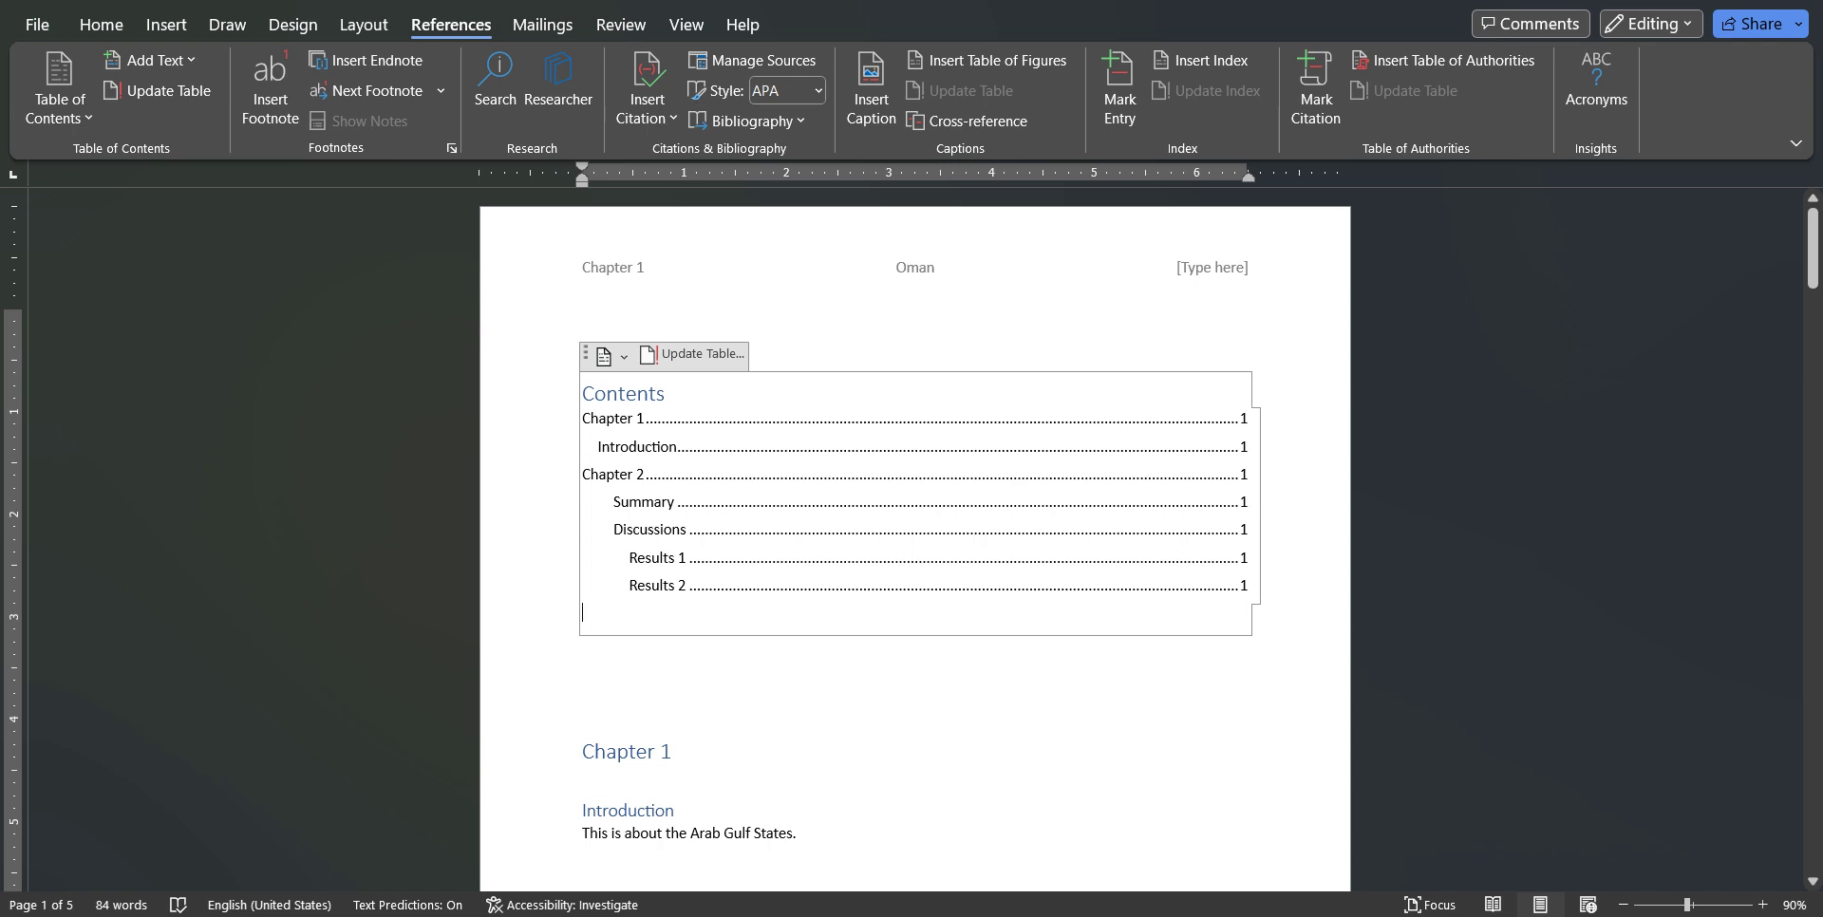
# Insert page breaks before the "Chapter 2" heading and before the "Summary" heading so each starts on a new page.
pyautogui.scroll(-5, 915, 540)
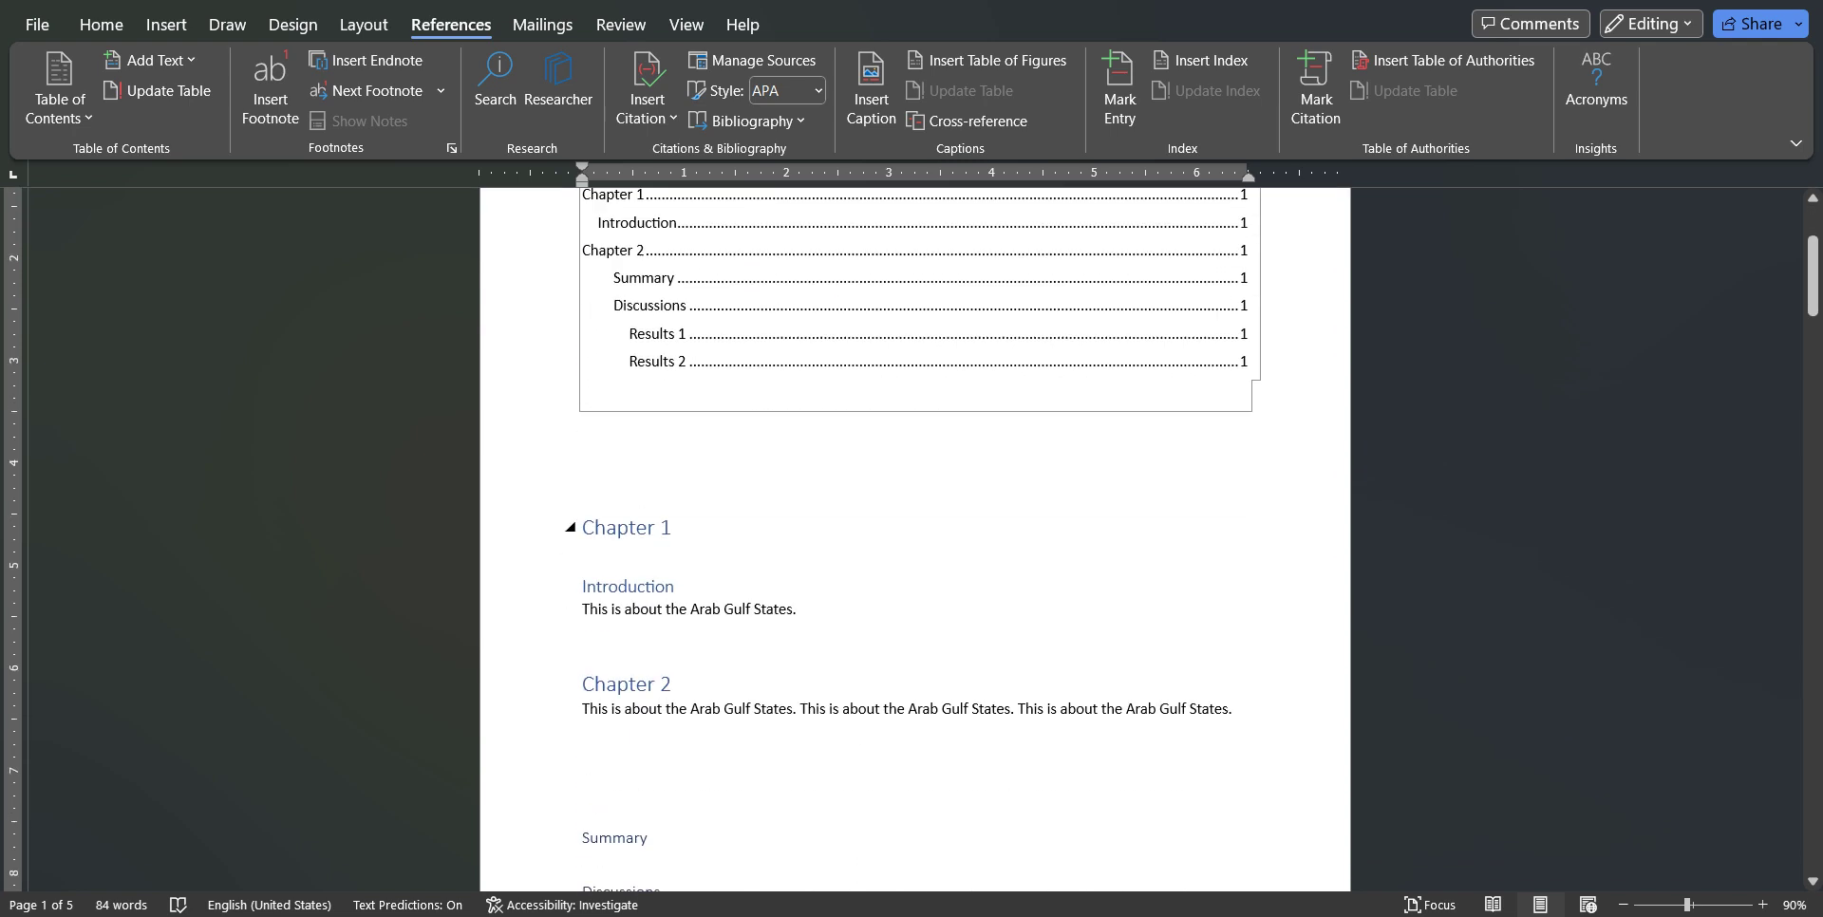
pyautogui.scroll(-4, 915, 539)
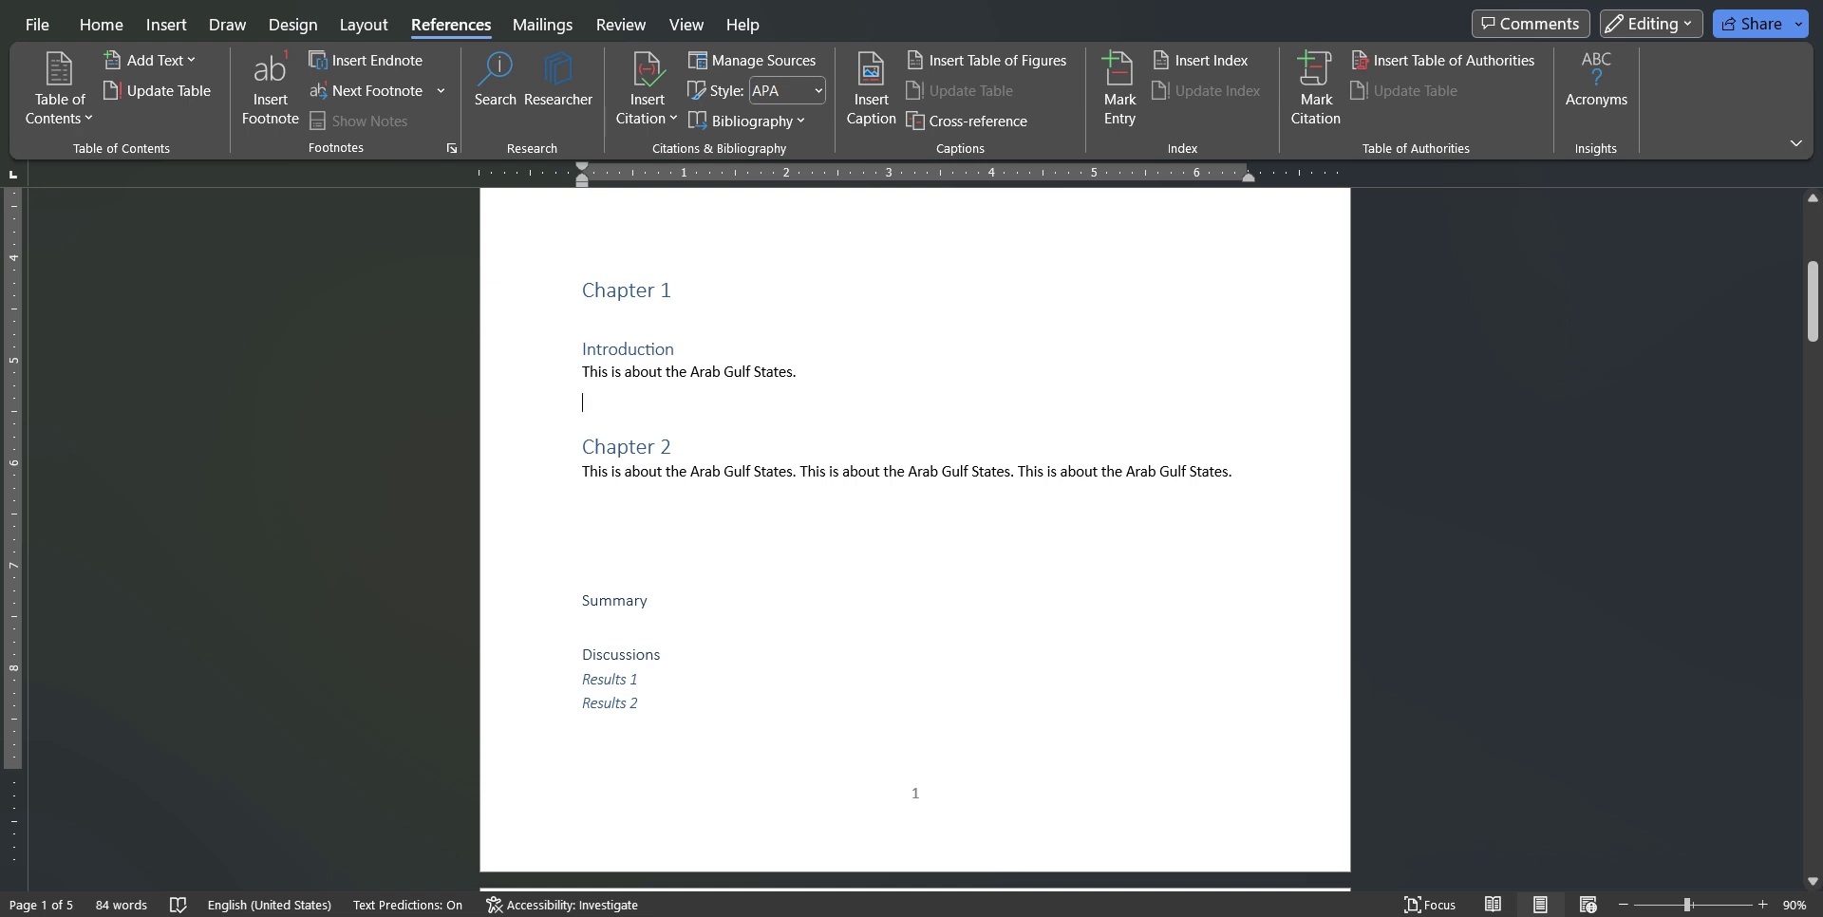
pyautogui.scroll(-3, 915, 539)
pyautogui.scroll(-7, 915, 539)
pyautogui.scroll(-3, 560, 598)
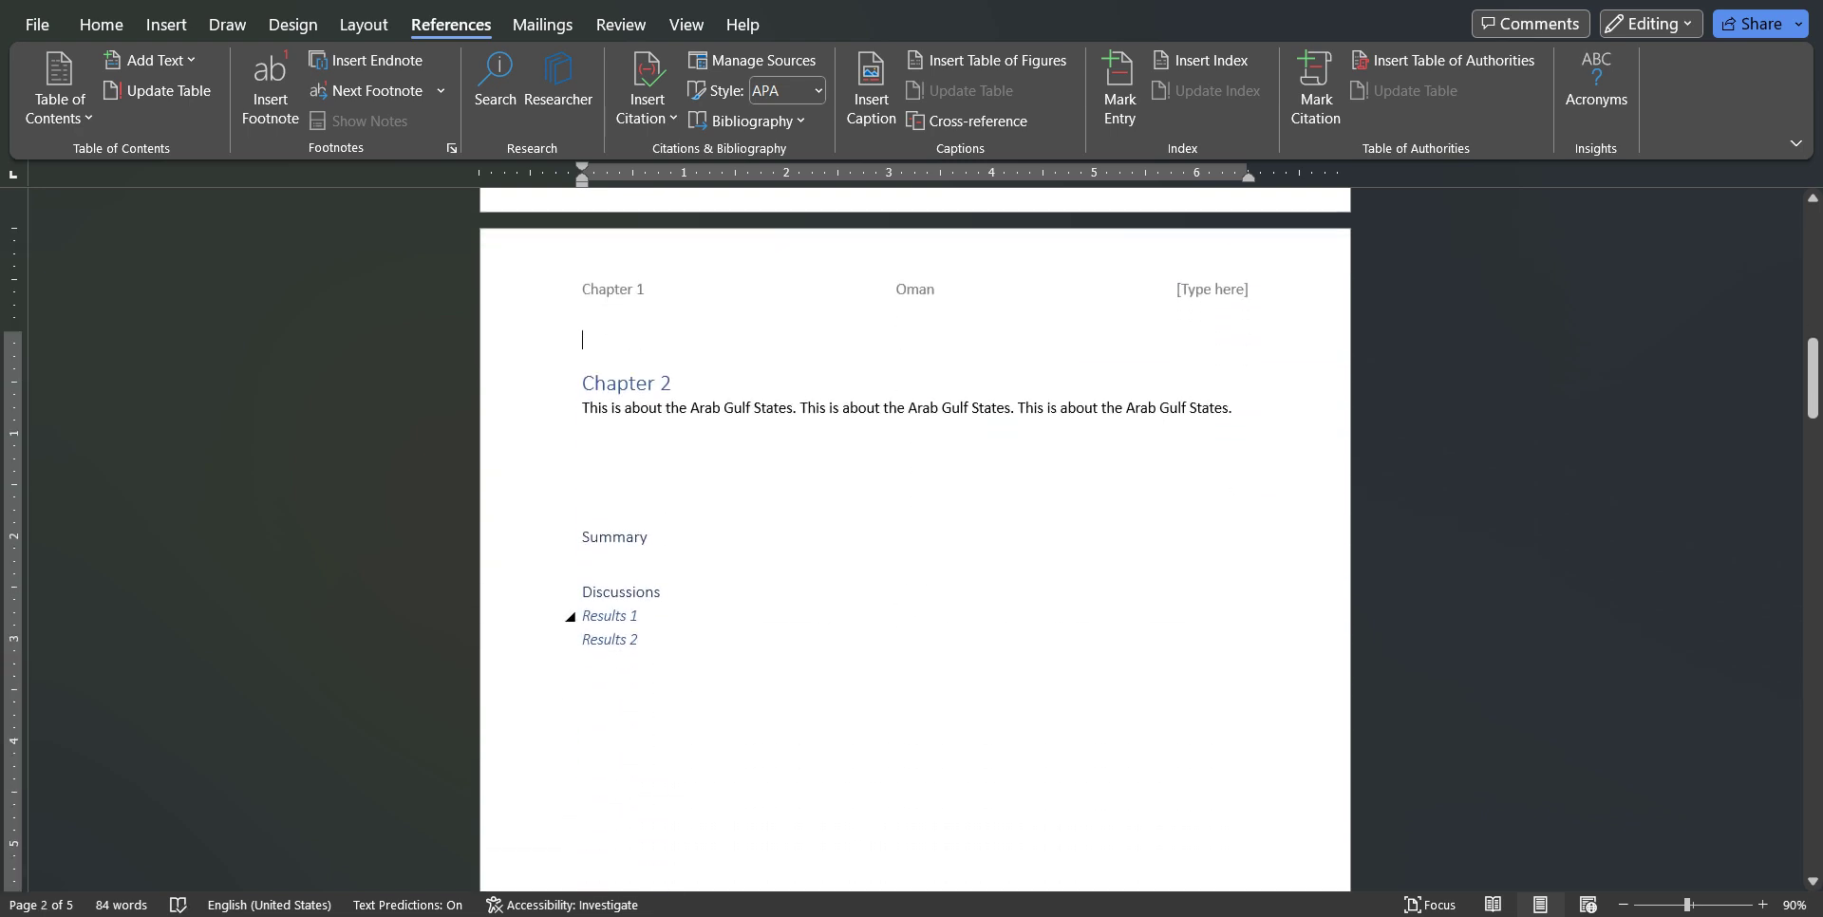
pyautogui.hotkey('ctrl', 'Return')
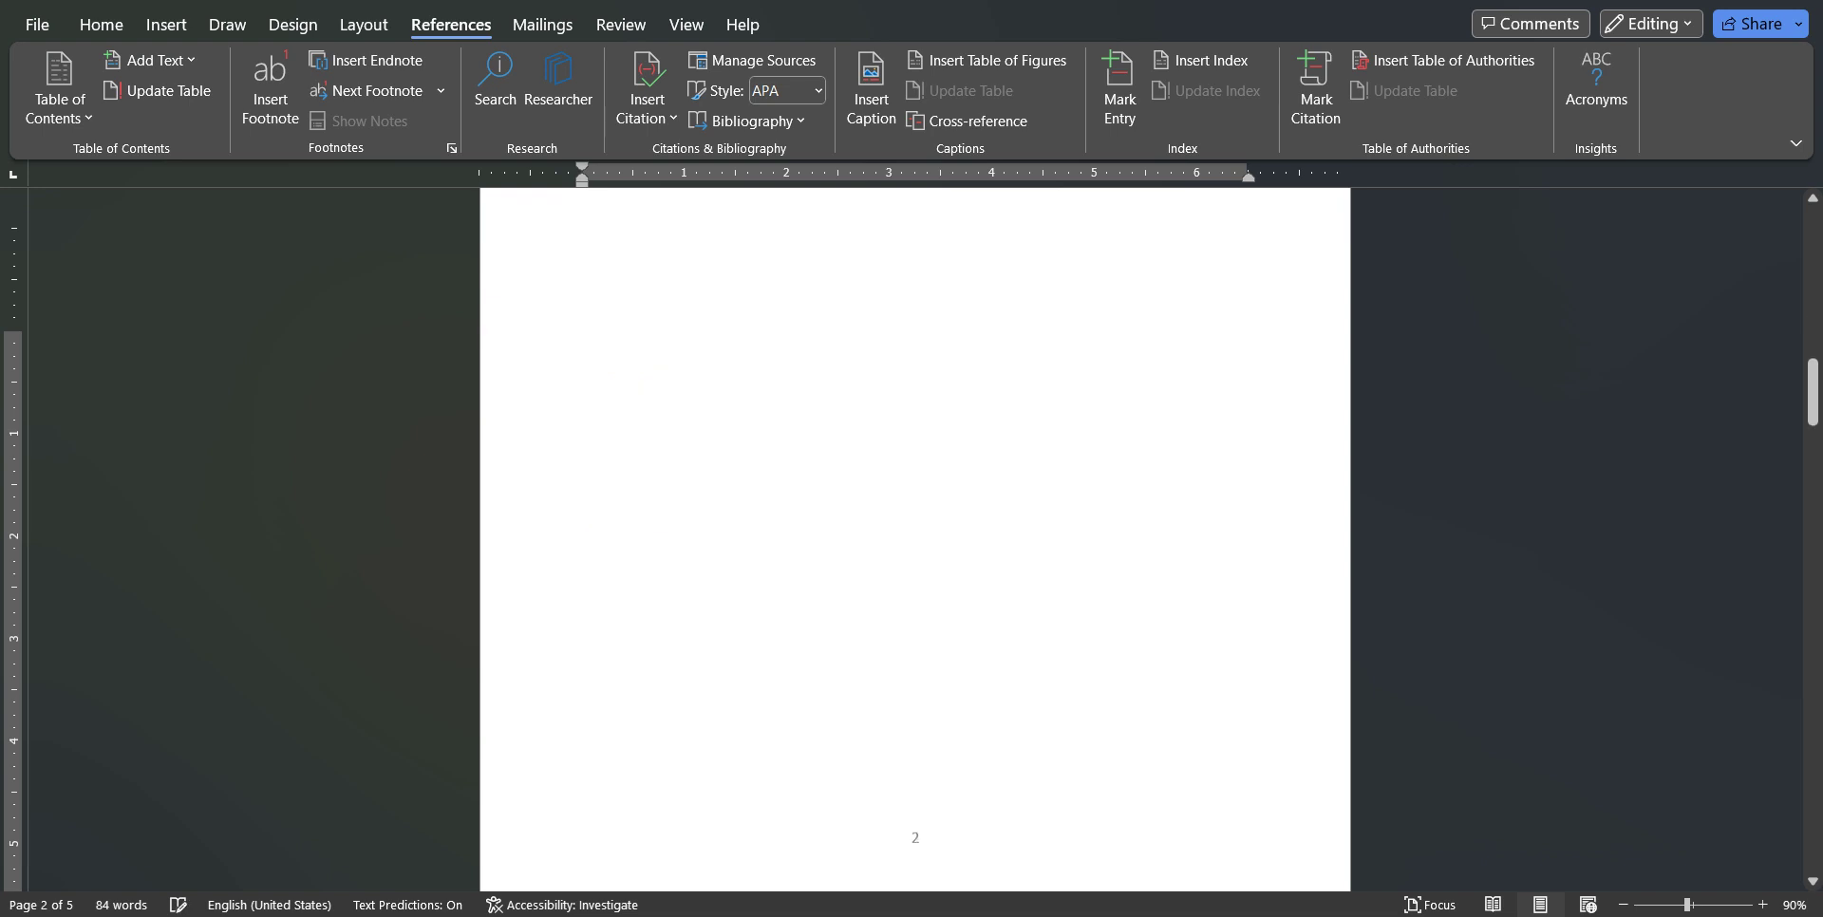
pyautogui.scroll(-3, 915, 540)
pyautogui.scroll(-15, 915, 539)
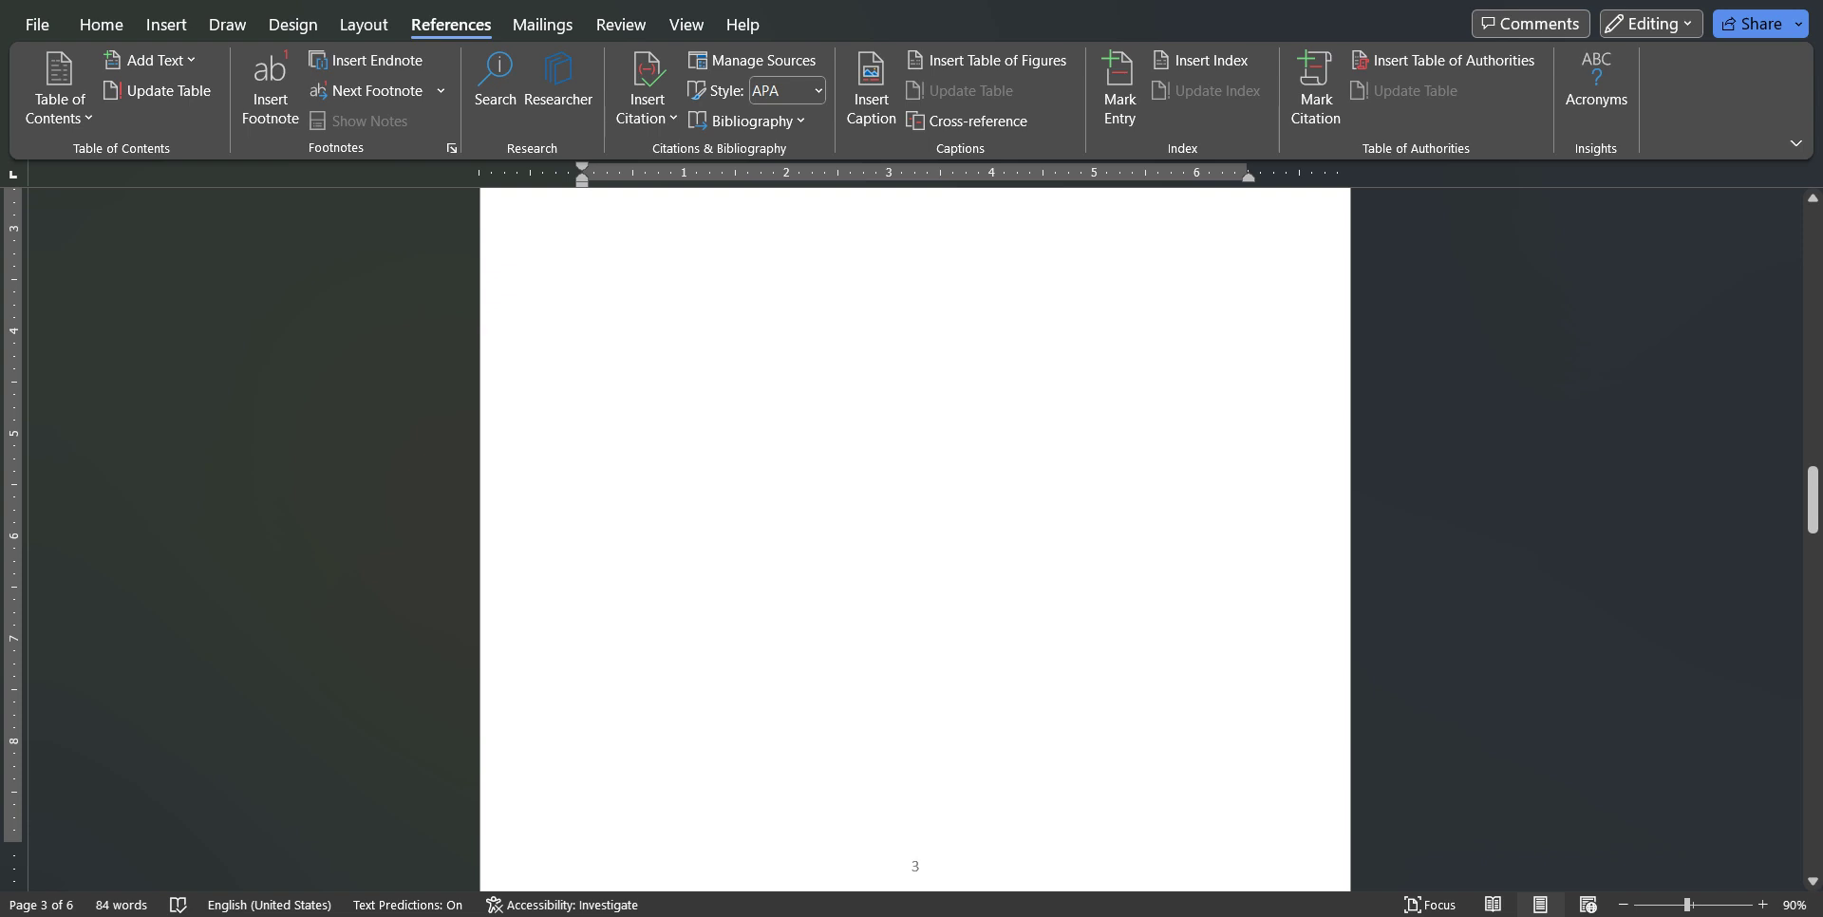
# Update the table of contents field, refreshing page numbers only.
pyautogui.scroll(10, 915, 540)
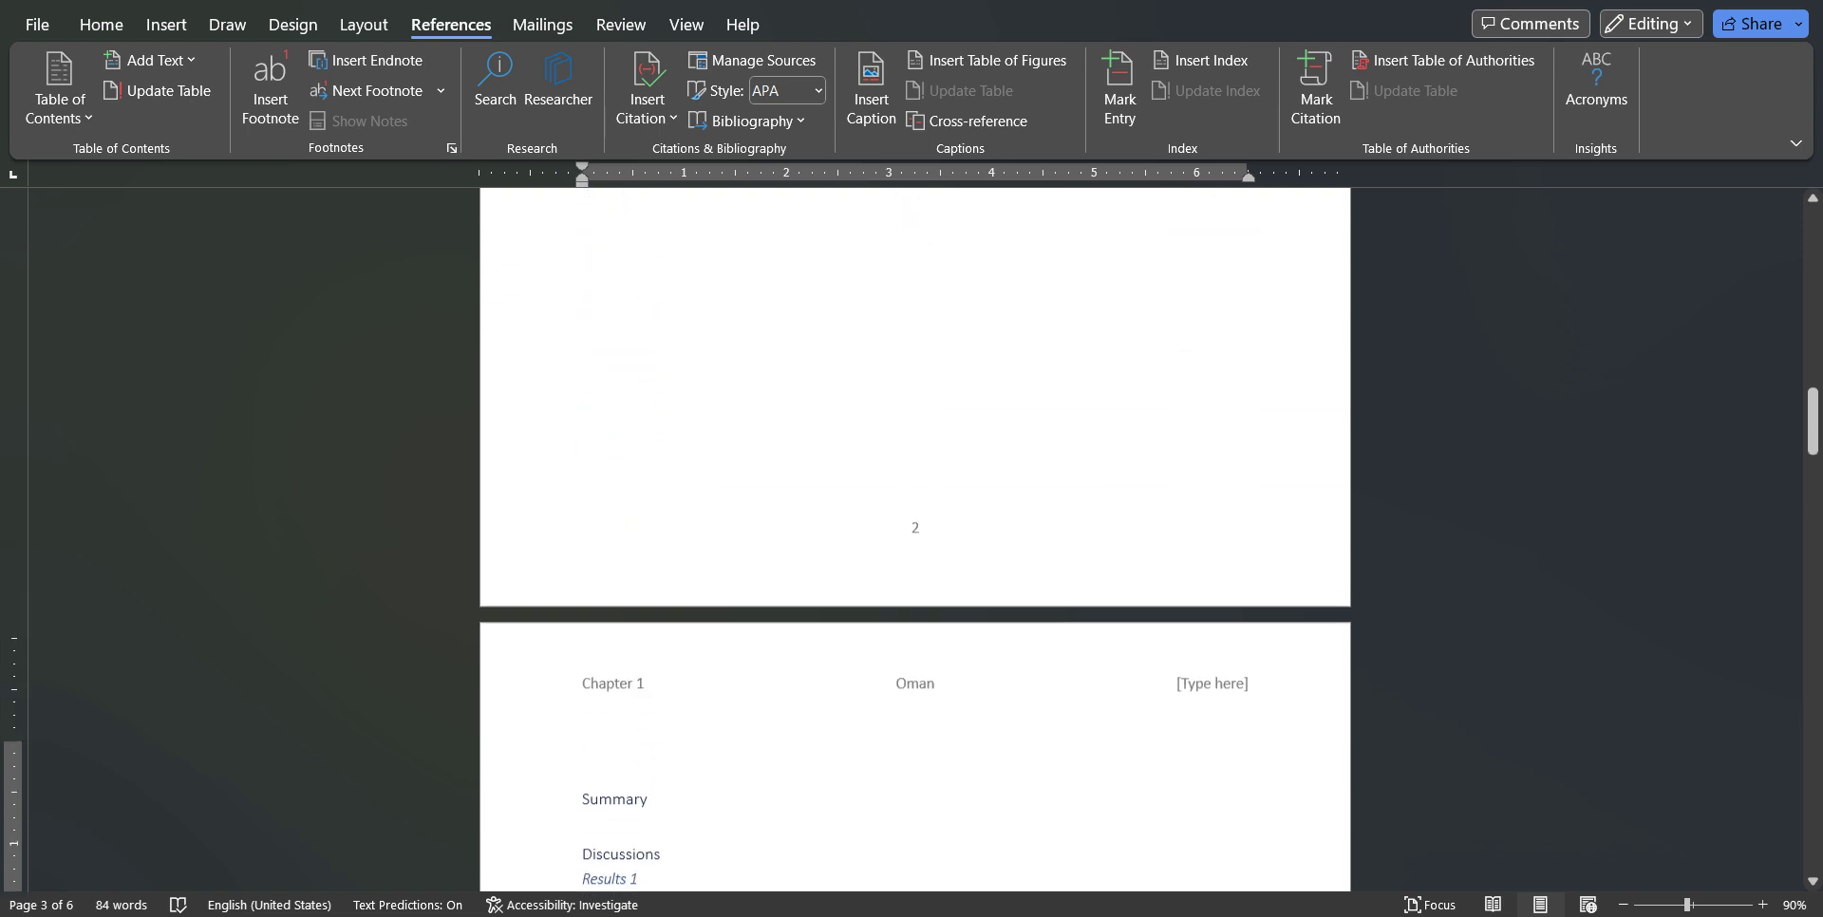
pyautogui.moveTo(1812, 422); pyautogui.dragTo(1812, 242)
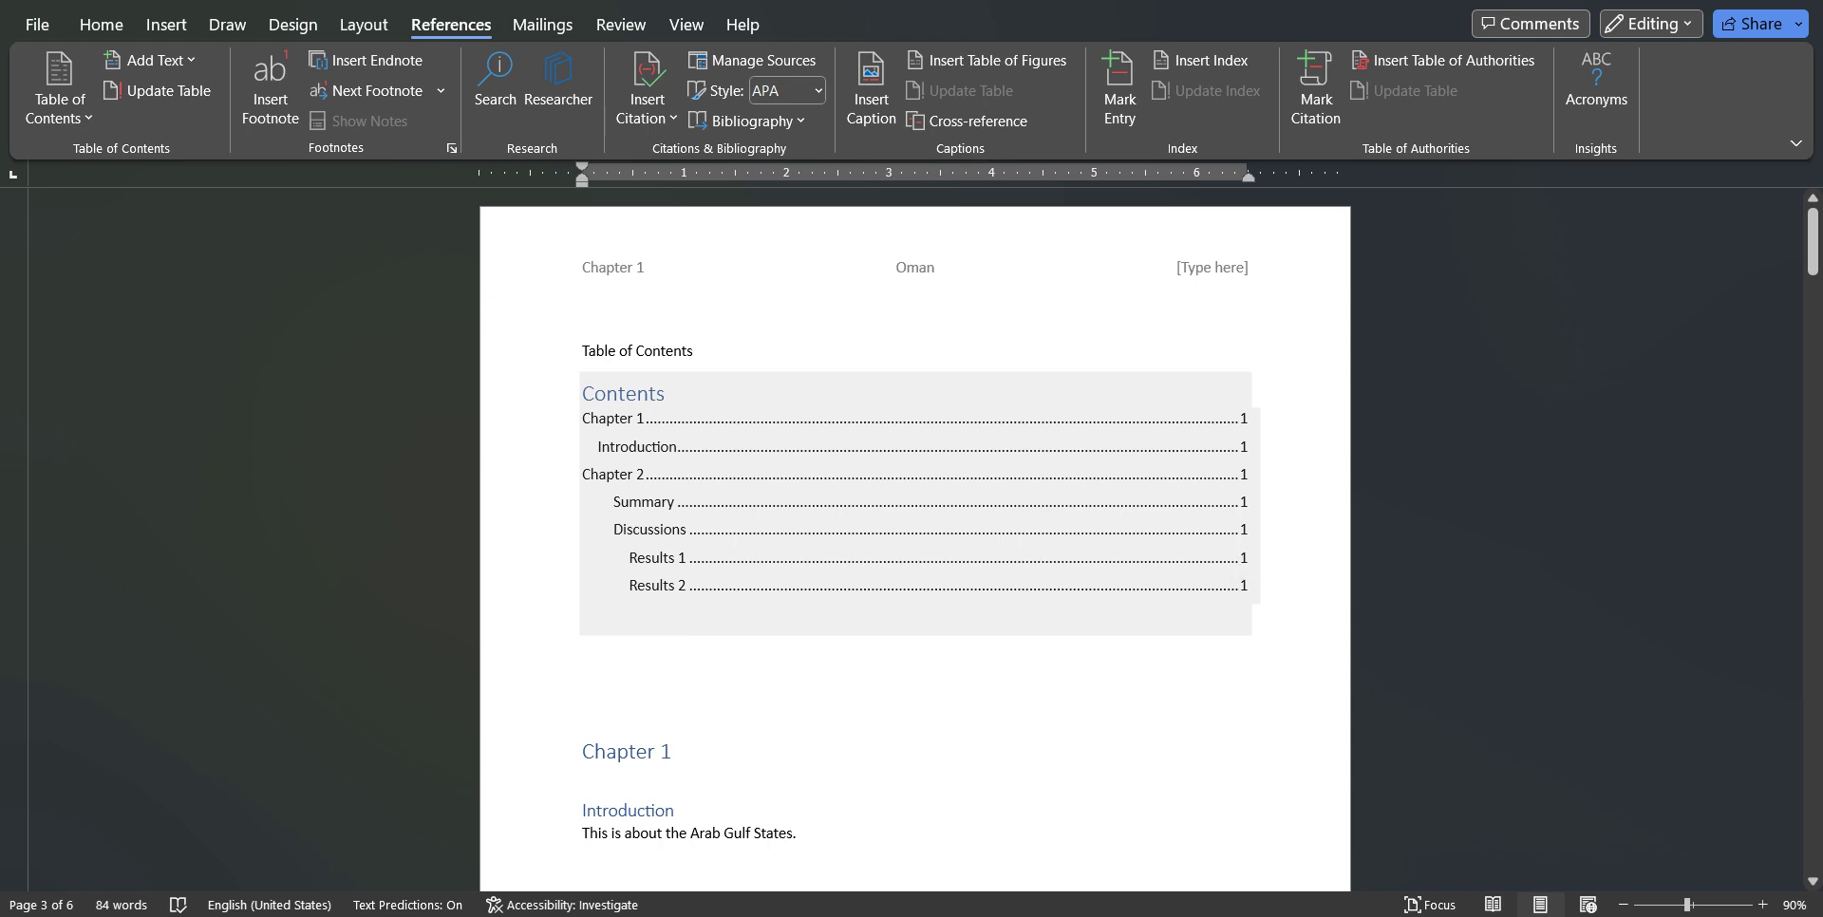
pyautogui.click(643, 419)
pyautogui.rightClick(875, 412)
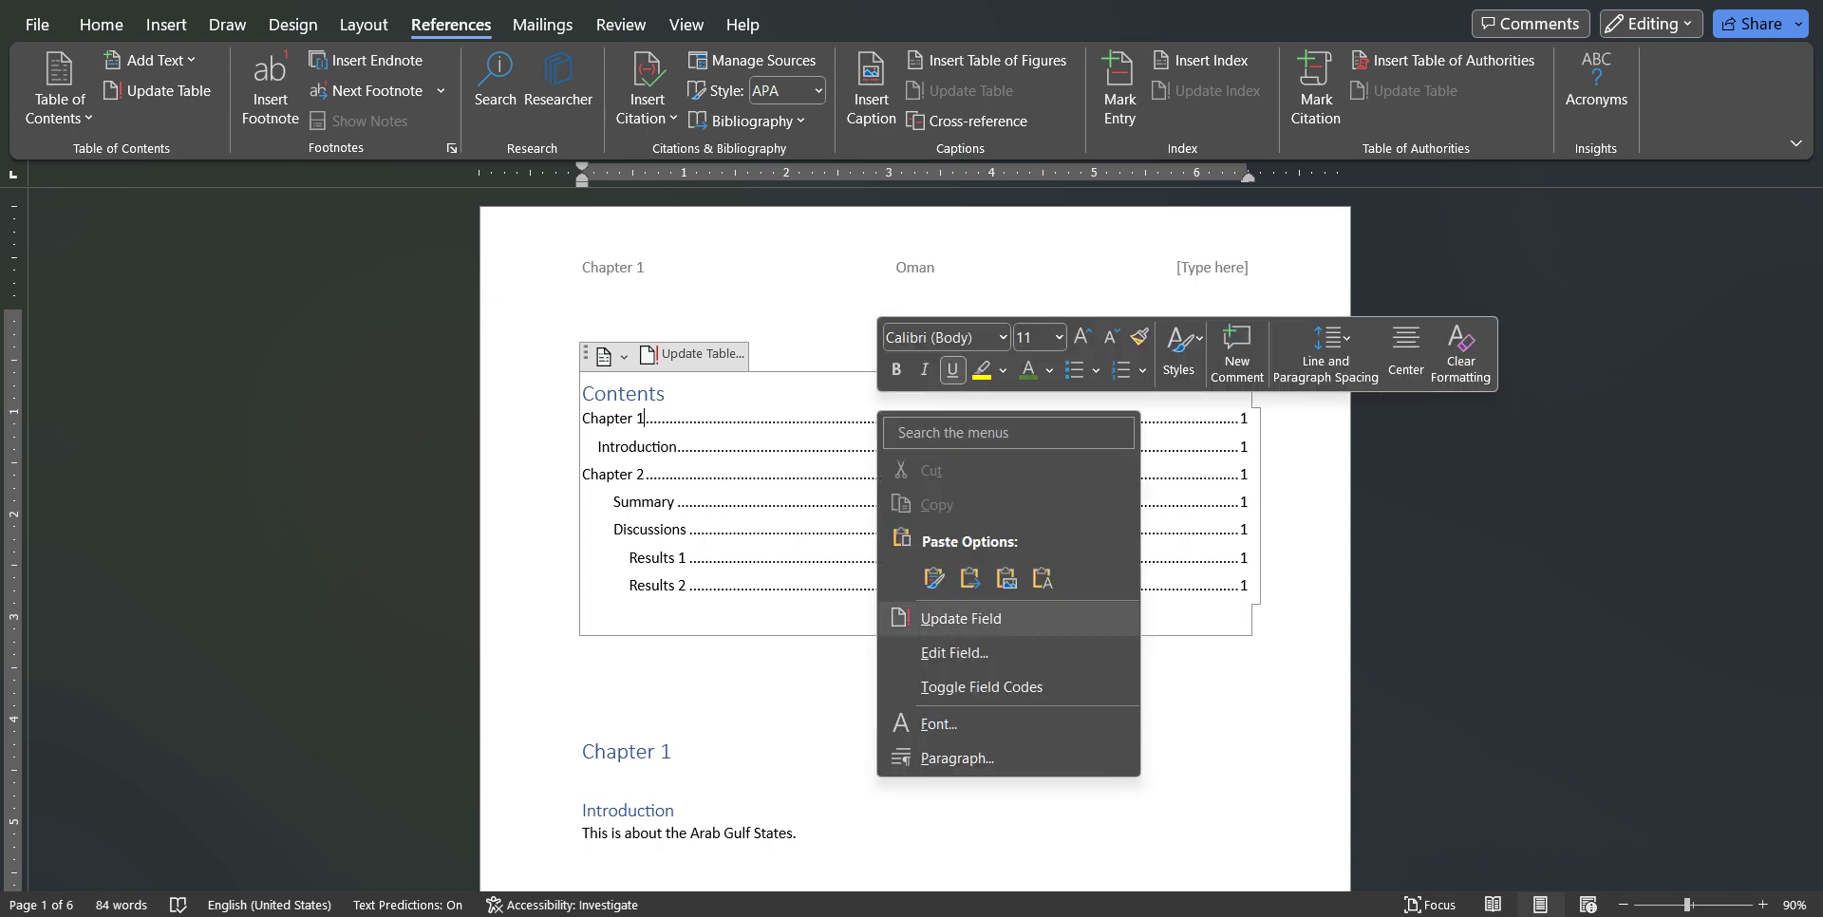
pyautogui.click(961, 618)
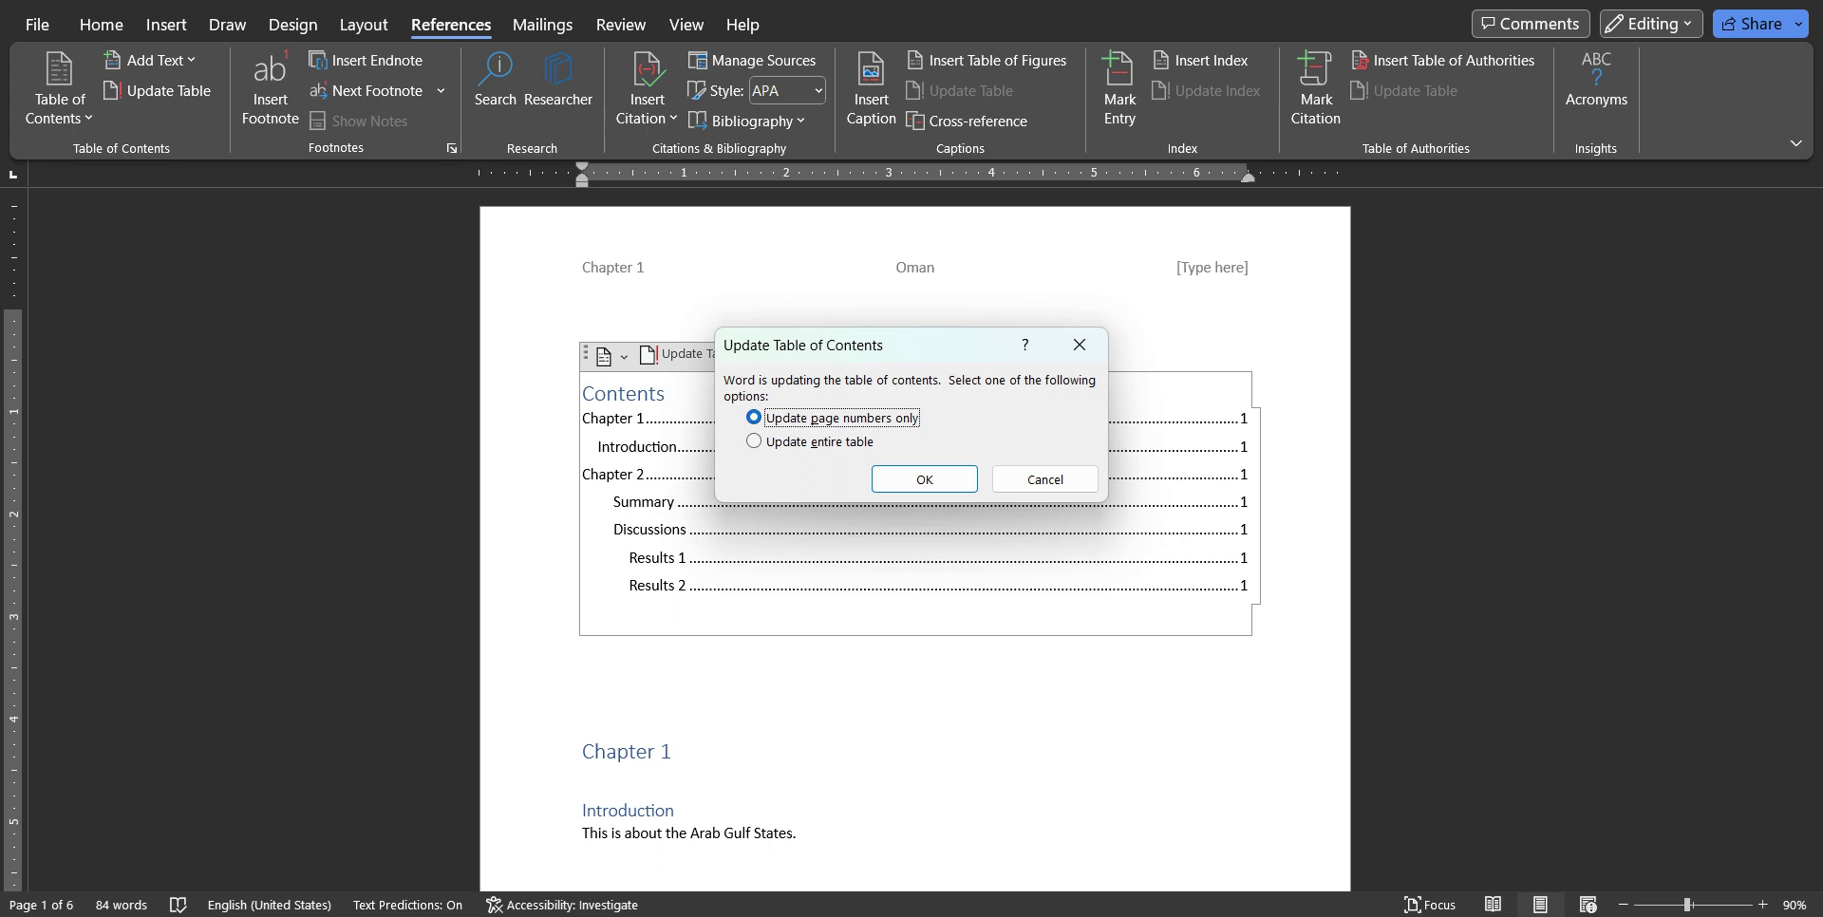
pyautogui.click(924, 479)
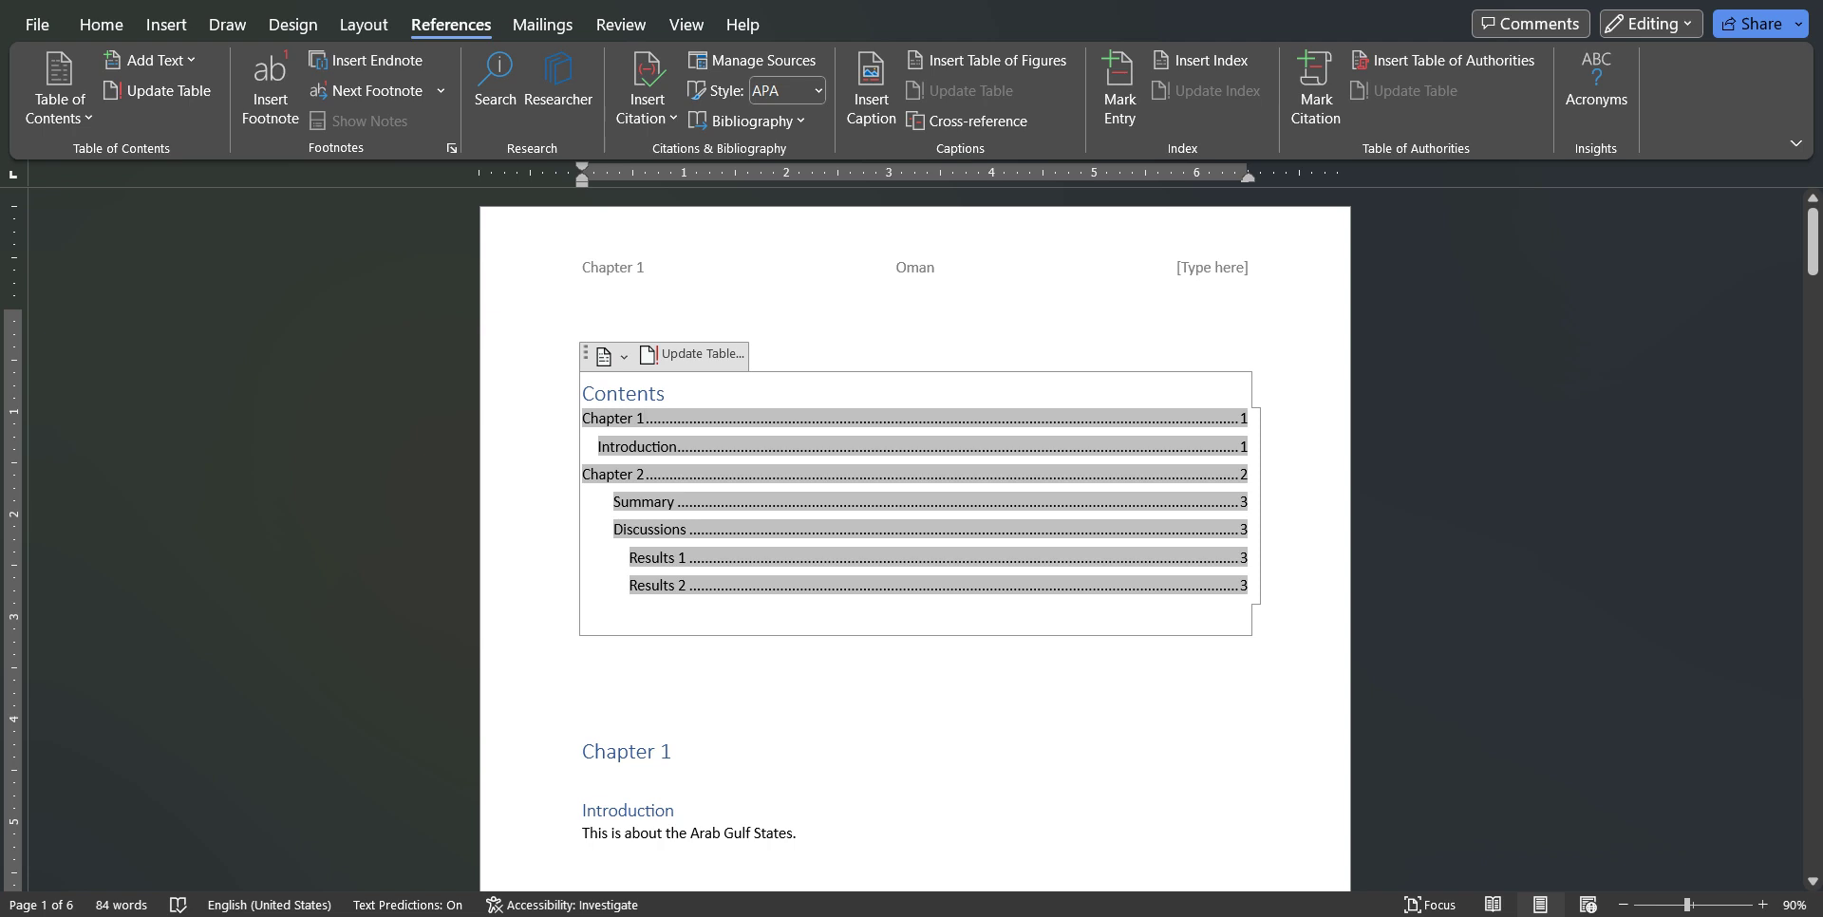
# Extend the "Summary" heading on page 3 to read "Summary of the results".
pyautogui.scroll(-3, 644, 212)
pyautogui.scroll(-10, 914, 538)
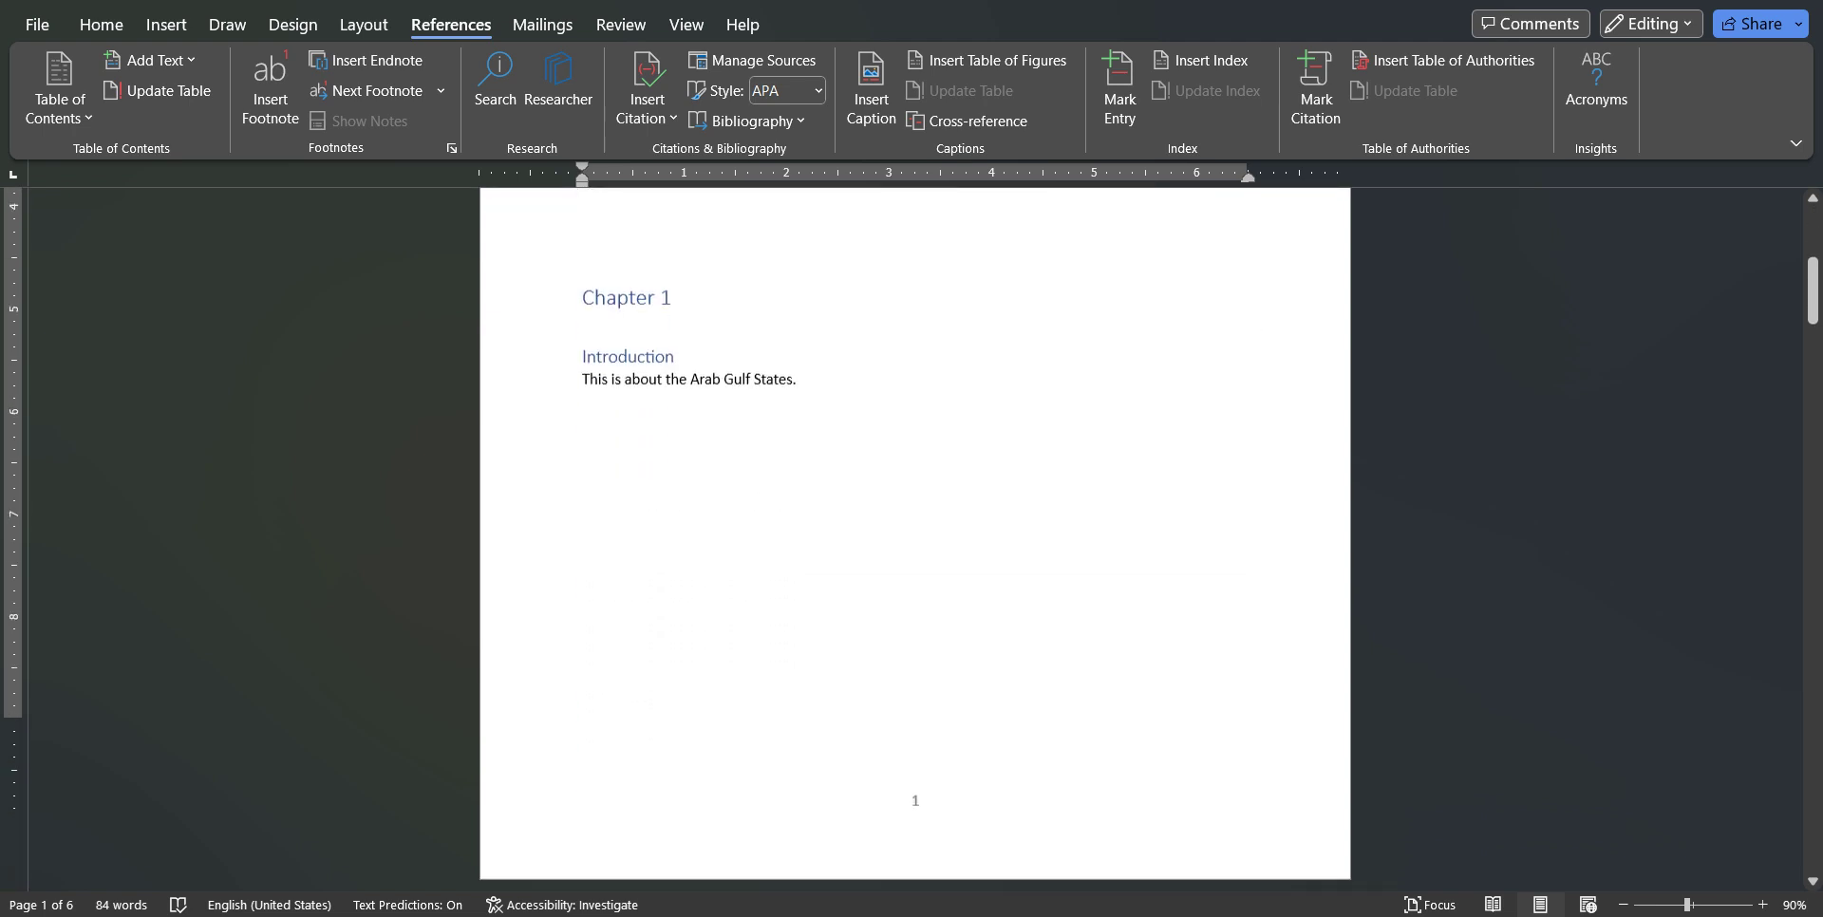
pyautogui.scroll(-12, 914, 539)
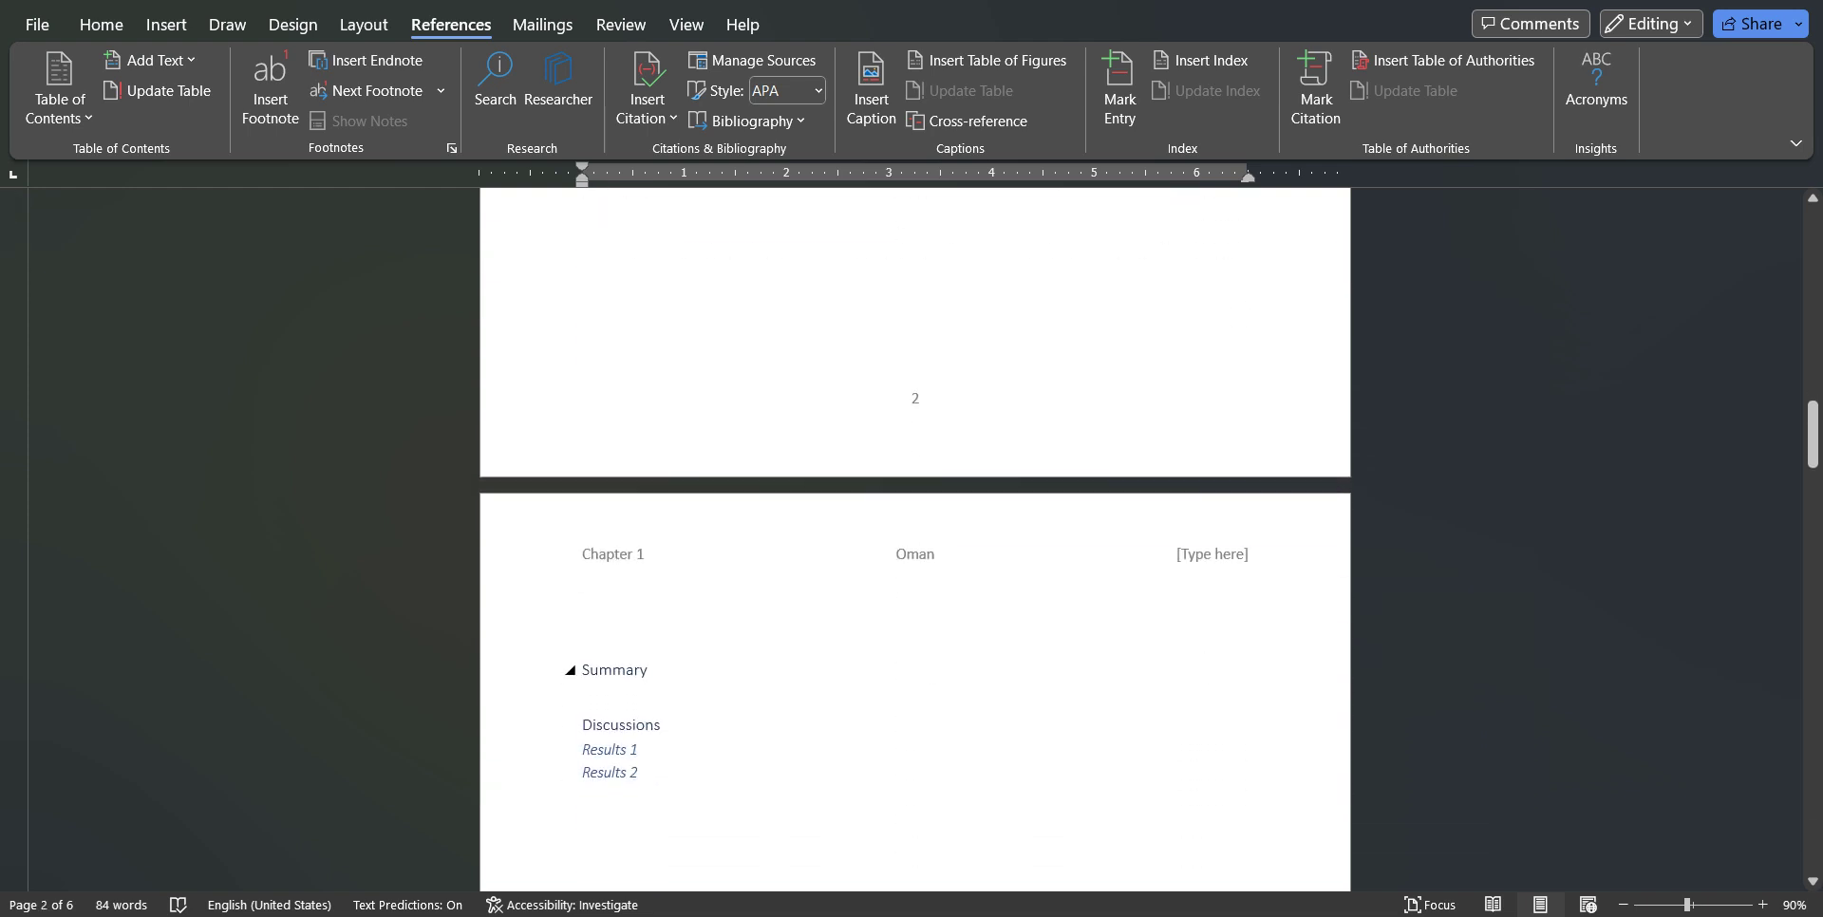
pyautogui.click(649, 669)
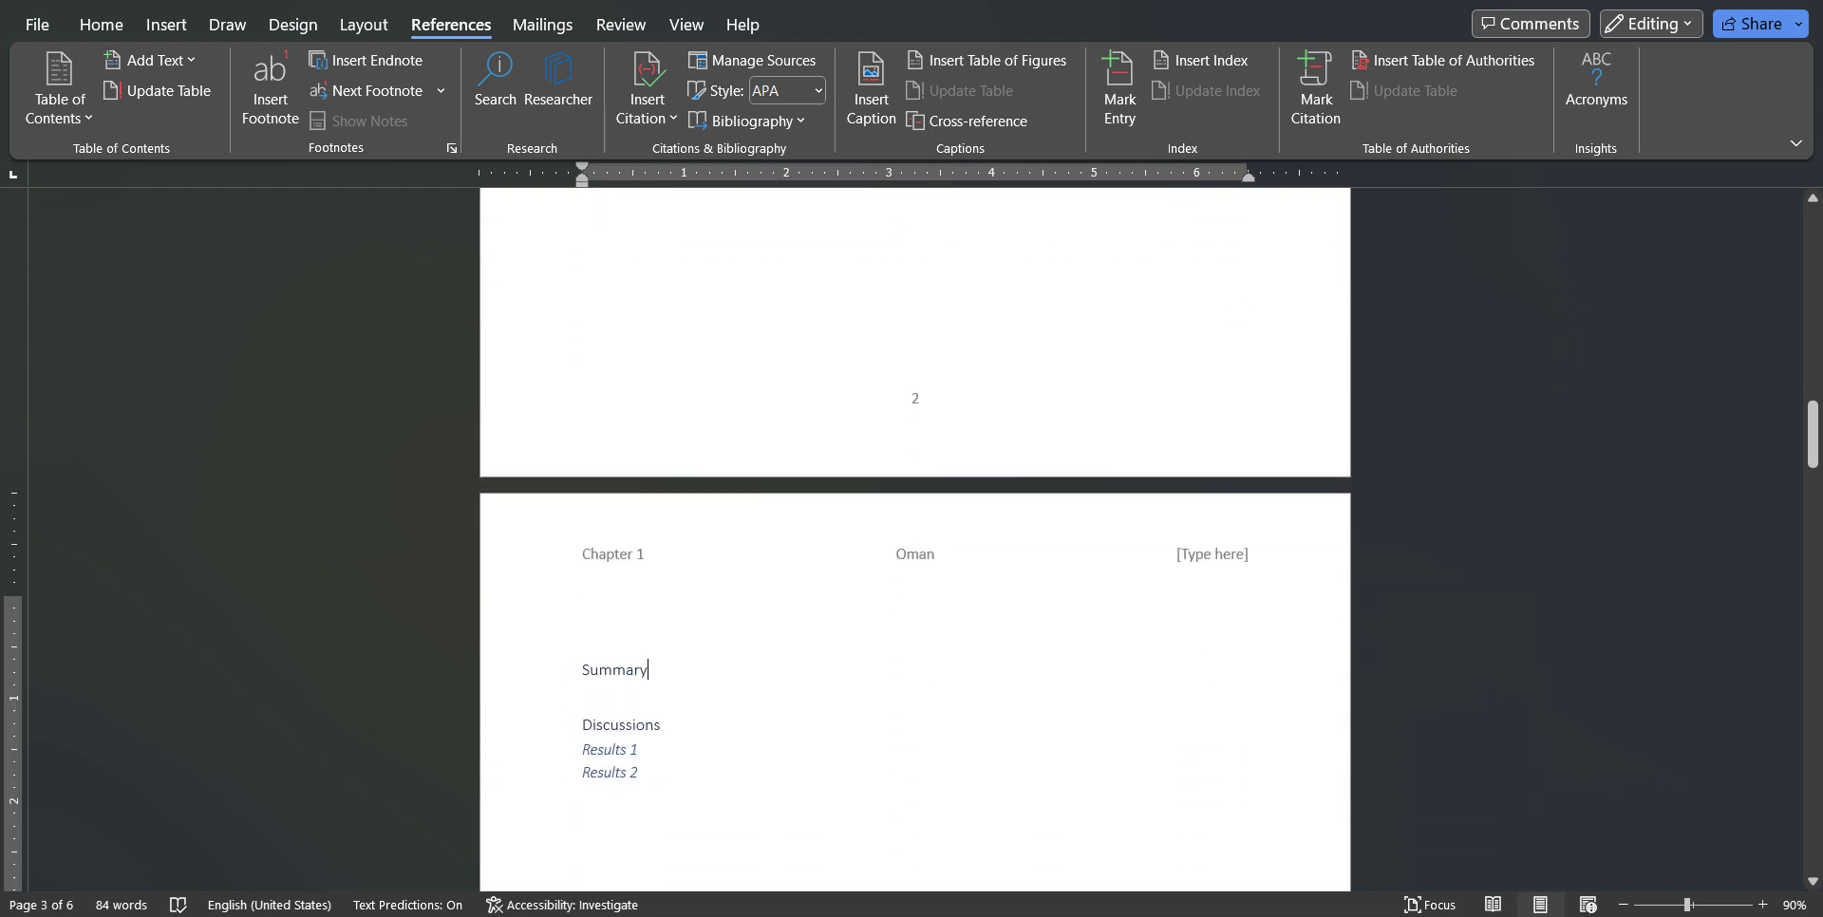
pyautogui.write('of ')
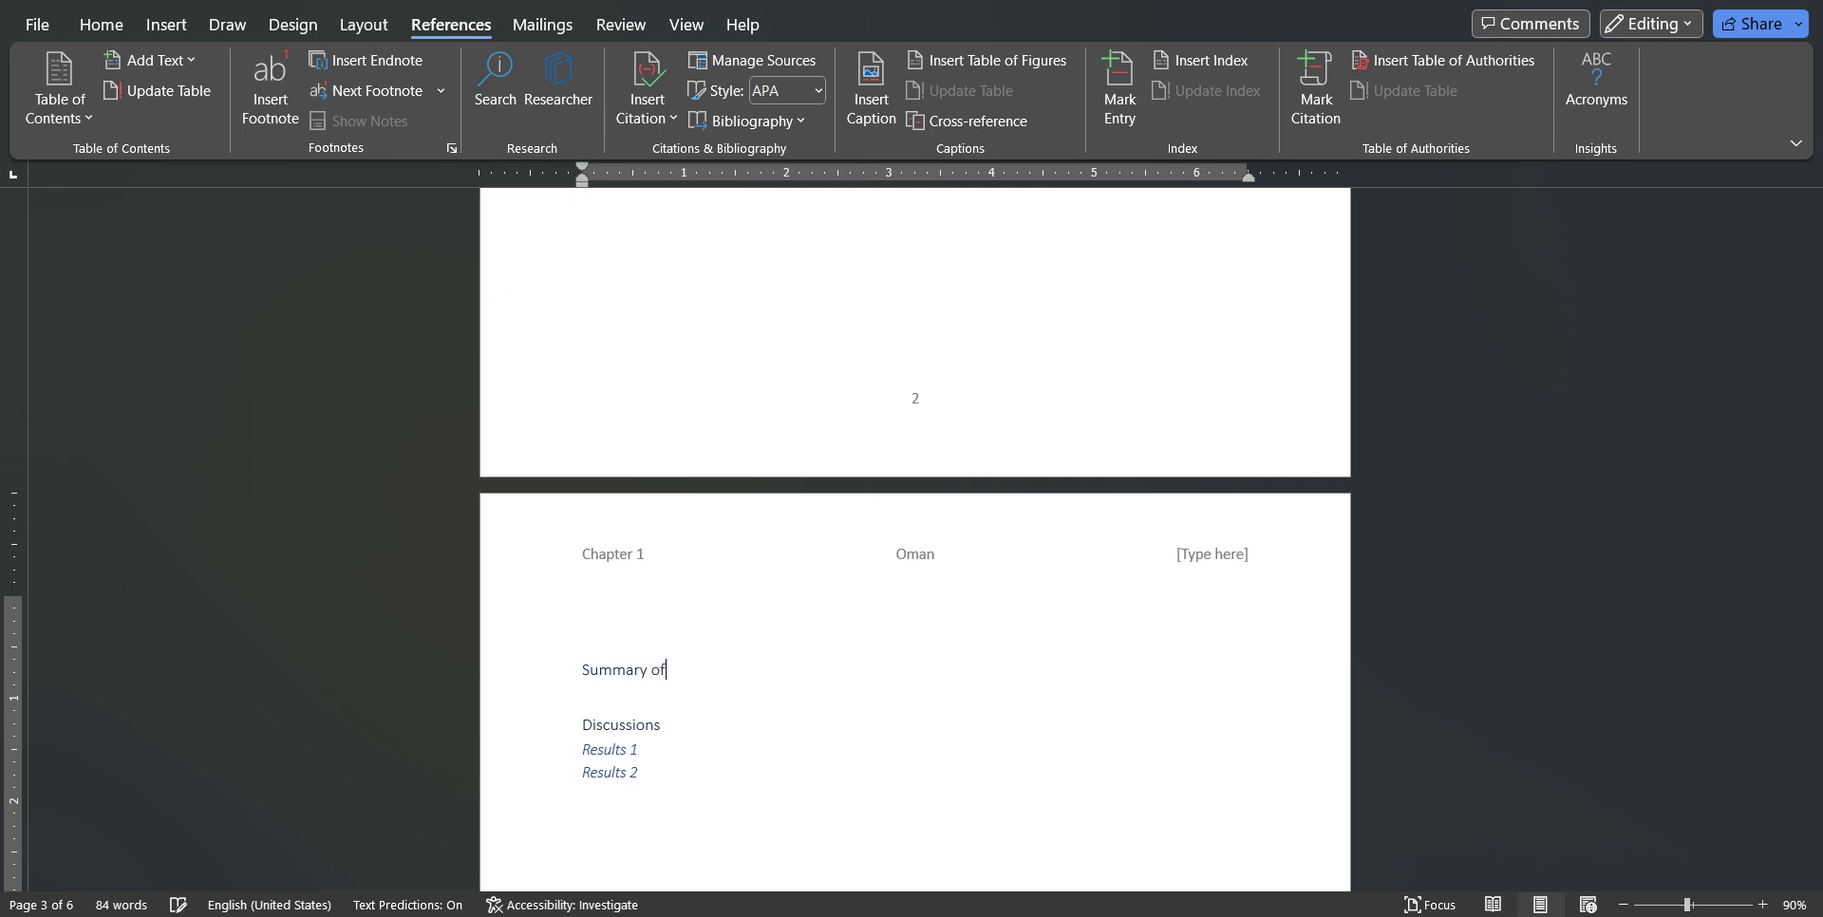
pyautogui.write('the results')
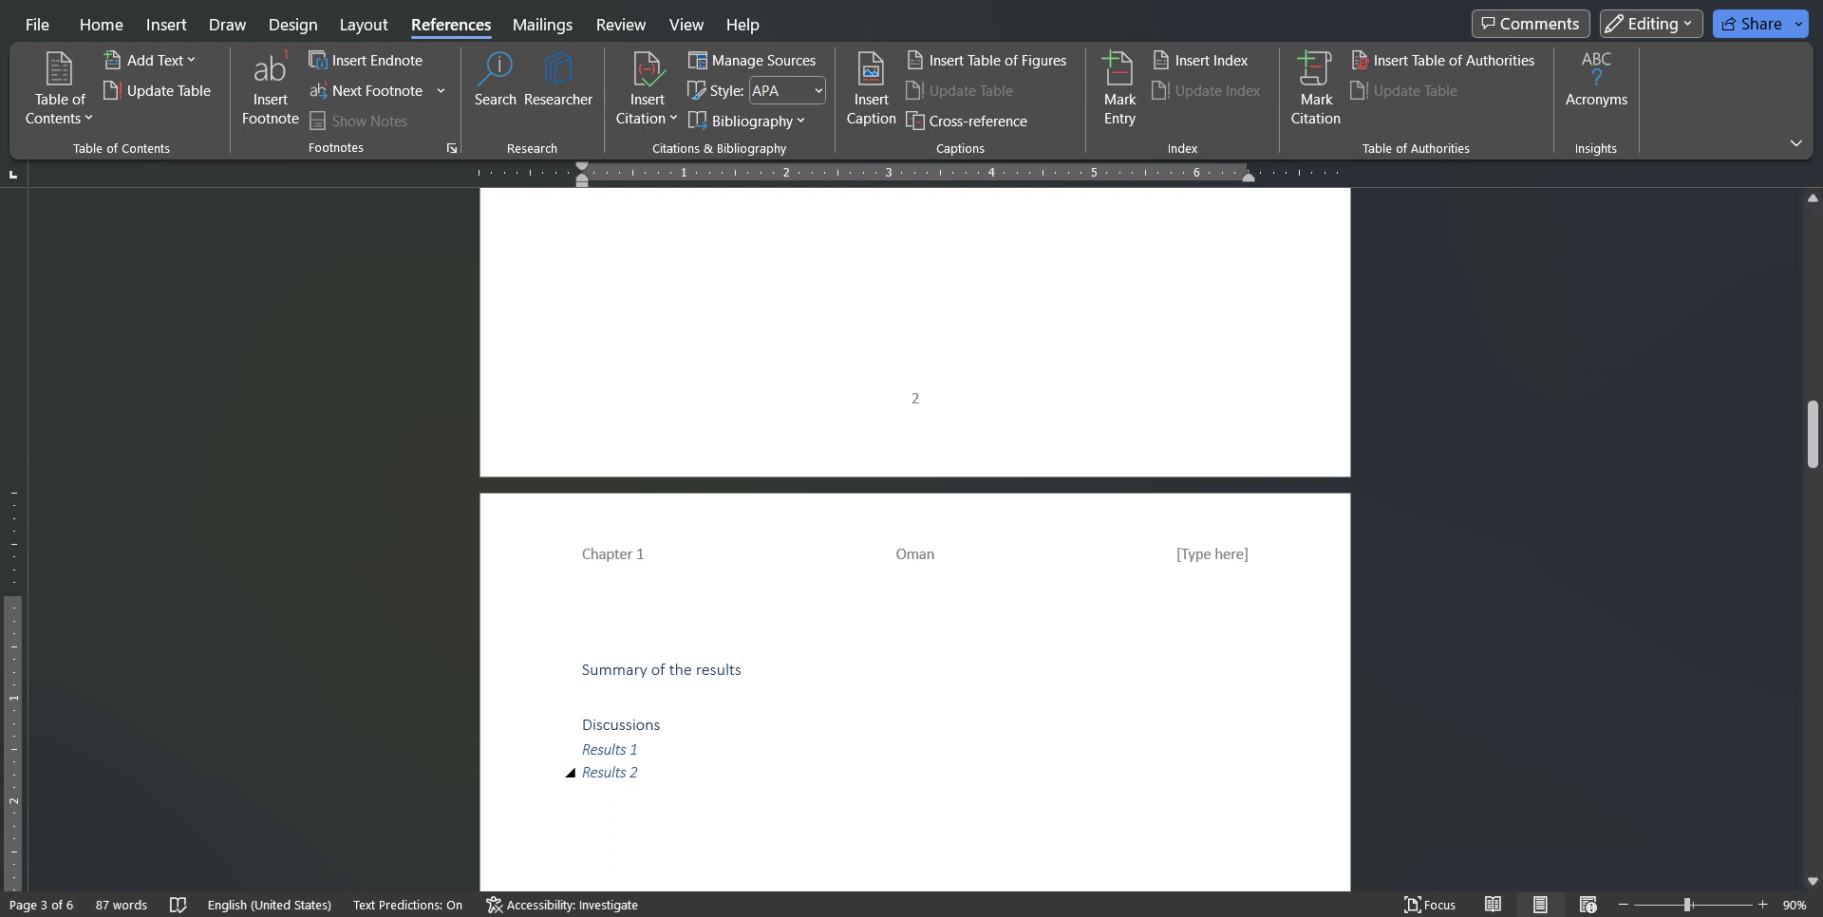
# Extend the "Discussions" heading to read "Discussions of the research questions".
pyautogui.click(662, 726)
pyautogui.write('of')
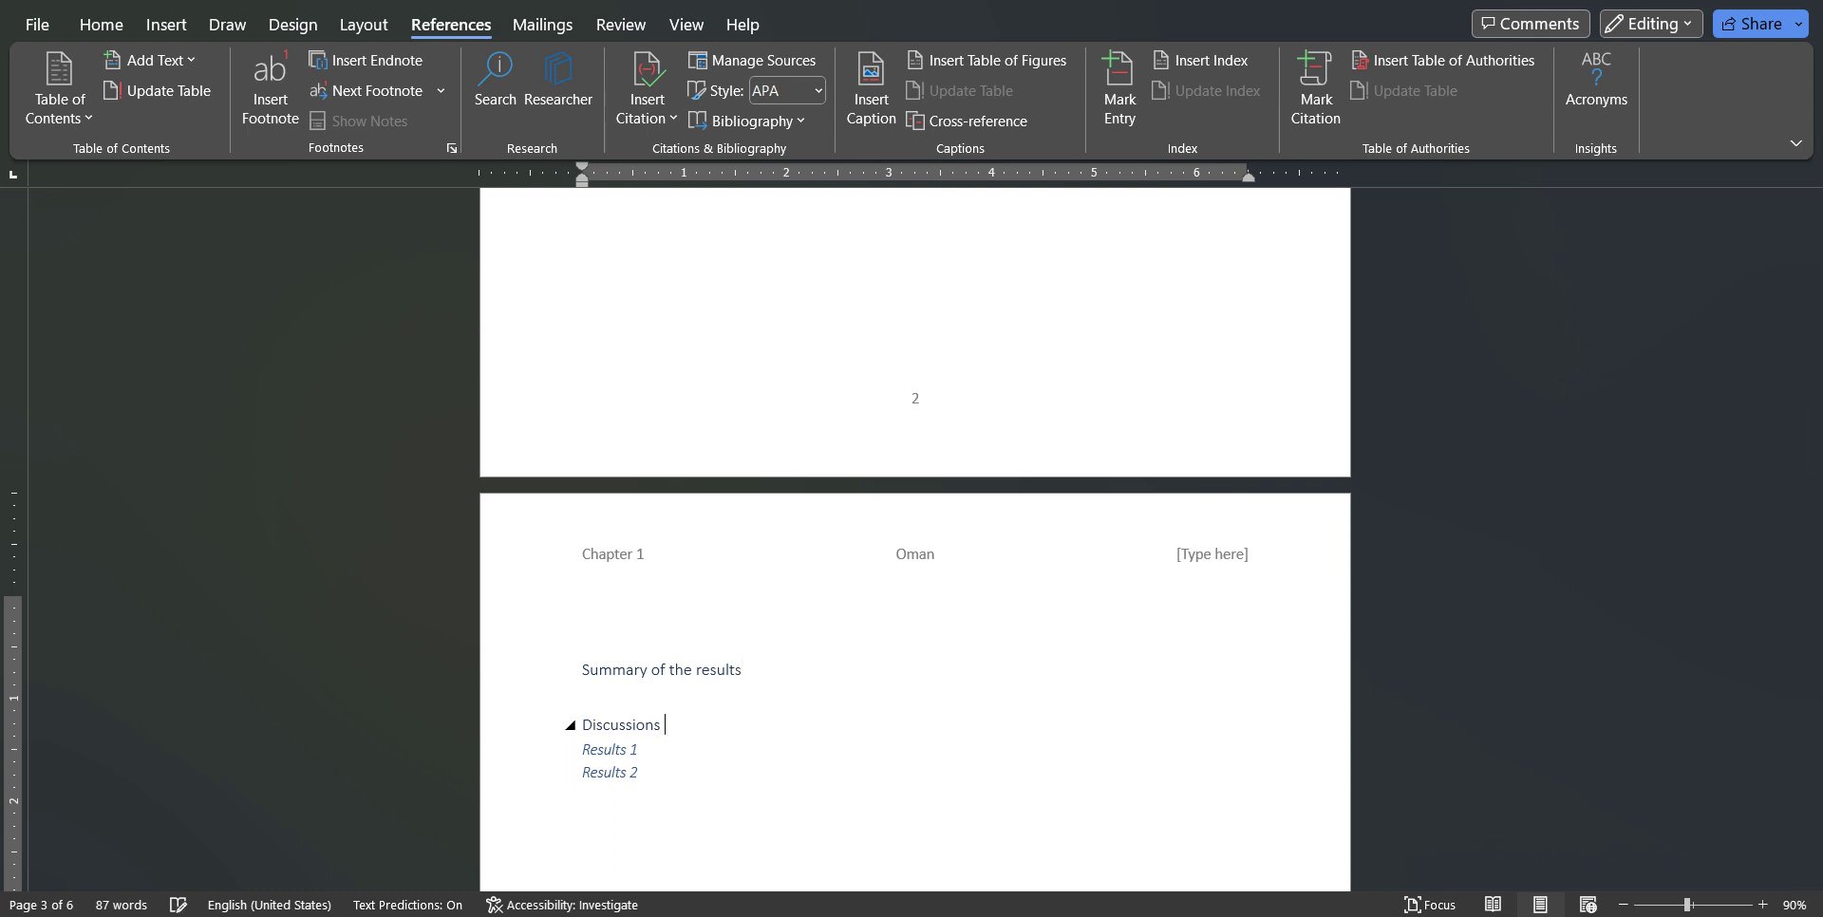
pyautogui.write(' the research questions')
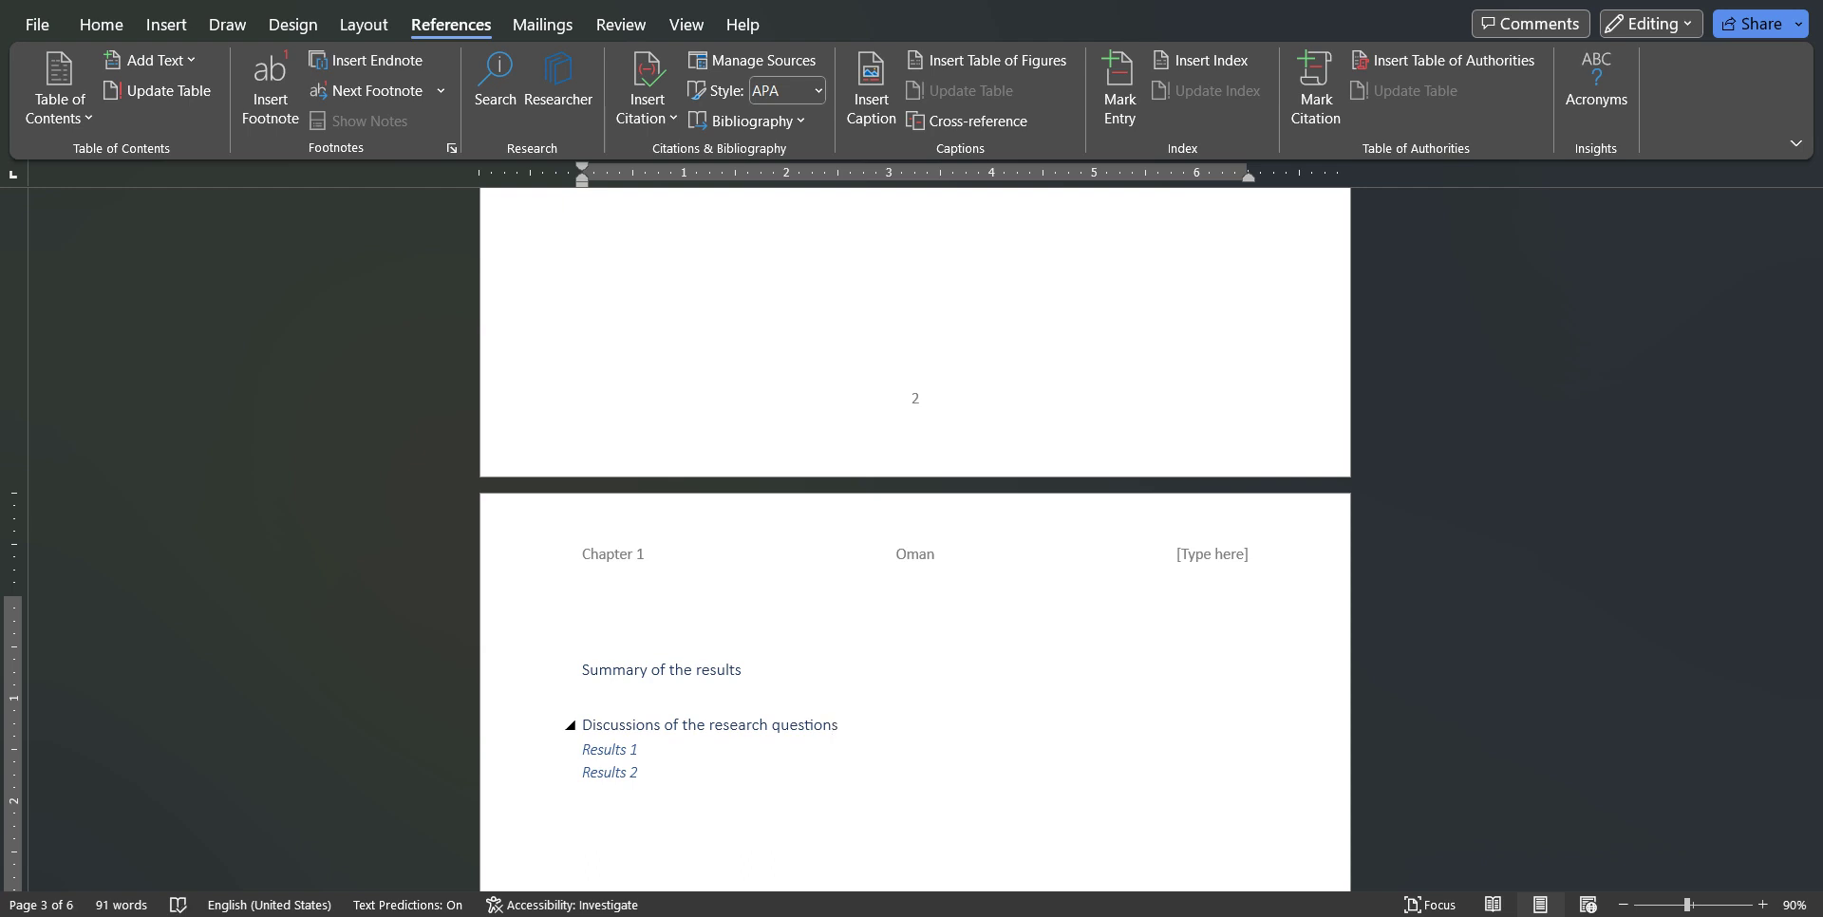
pyautogui.scroll(4, 914, 539)
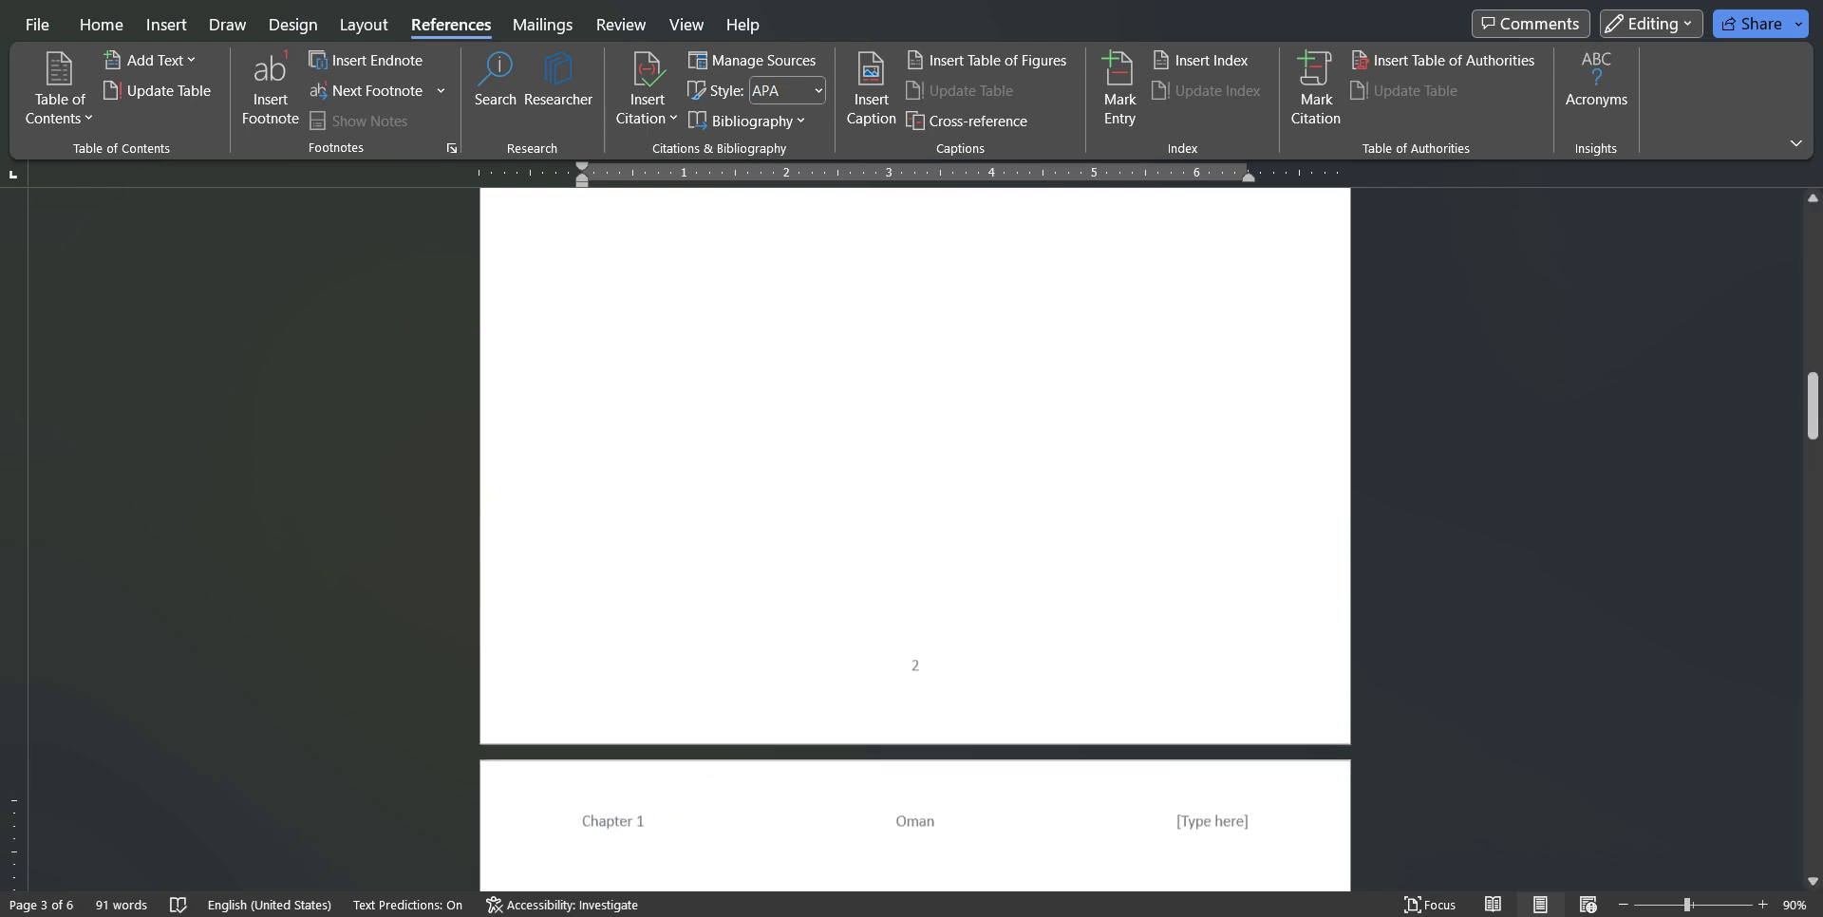
pyautogui.moveTo(1813, 376); pyautogui.dragTo(1813, 242)
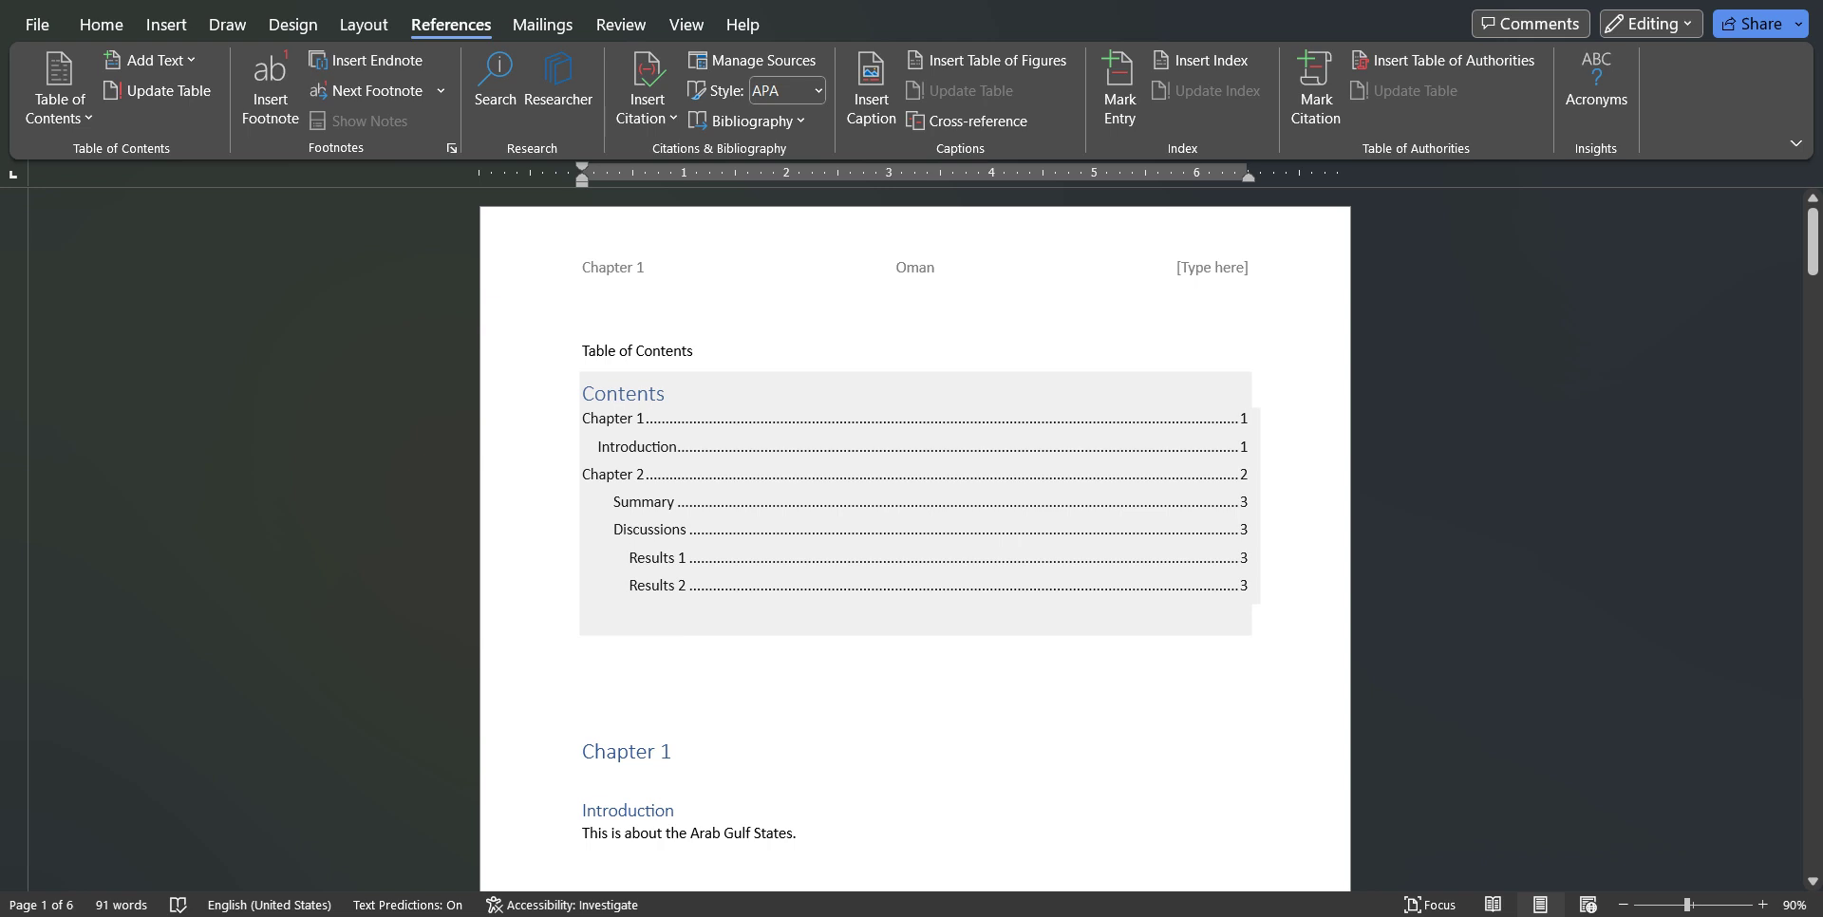
pyautogui.rightClick(910, 399)
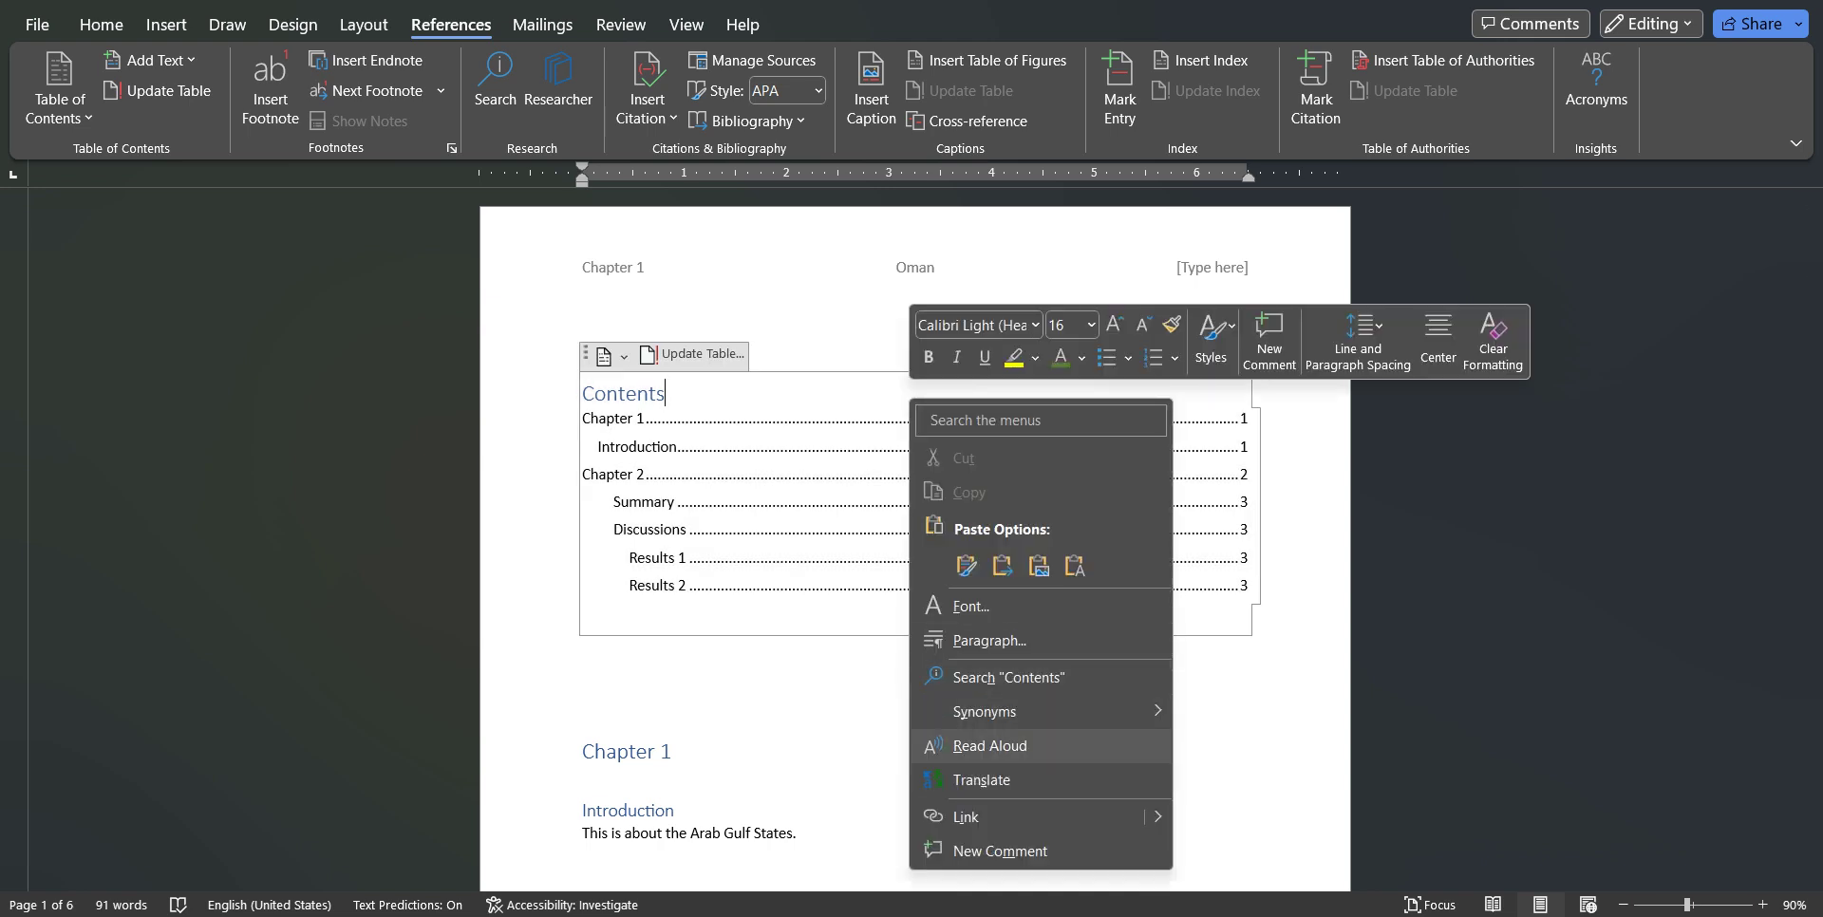
pyautogui.moveTo(1007, 711)
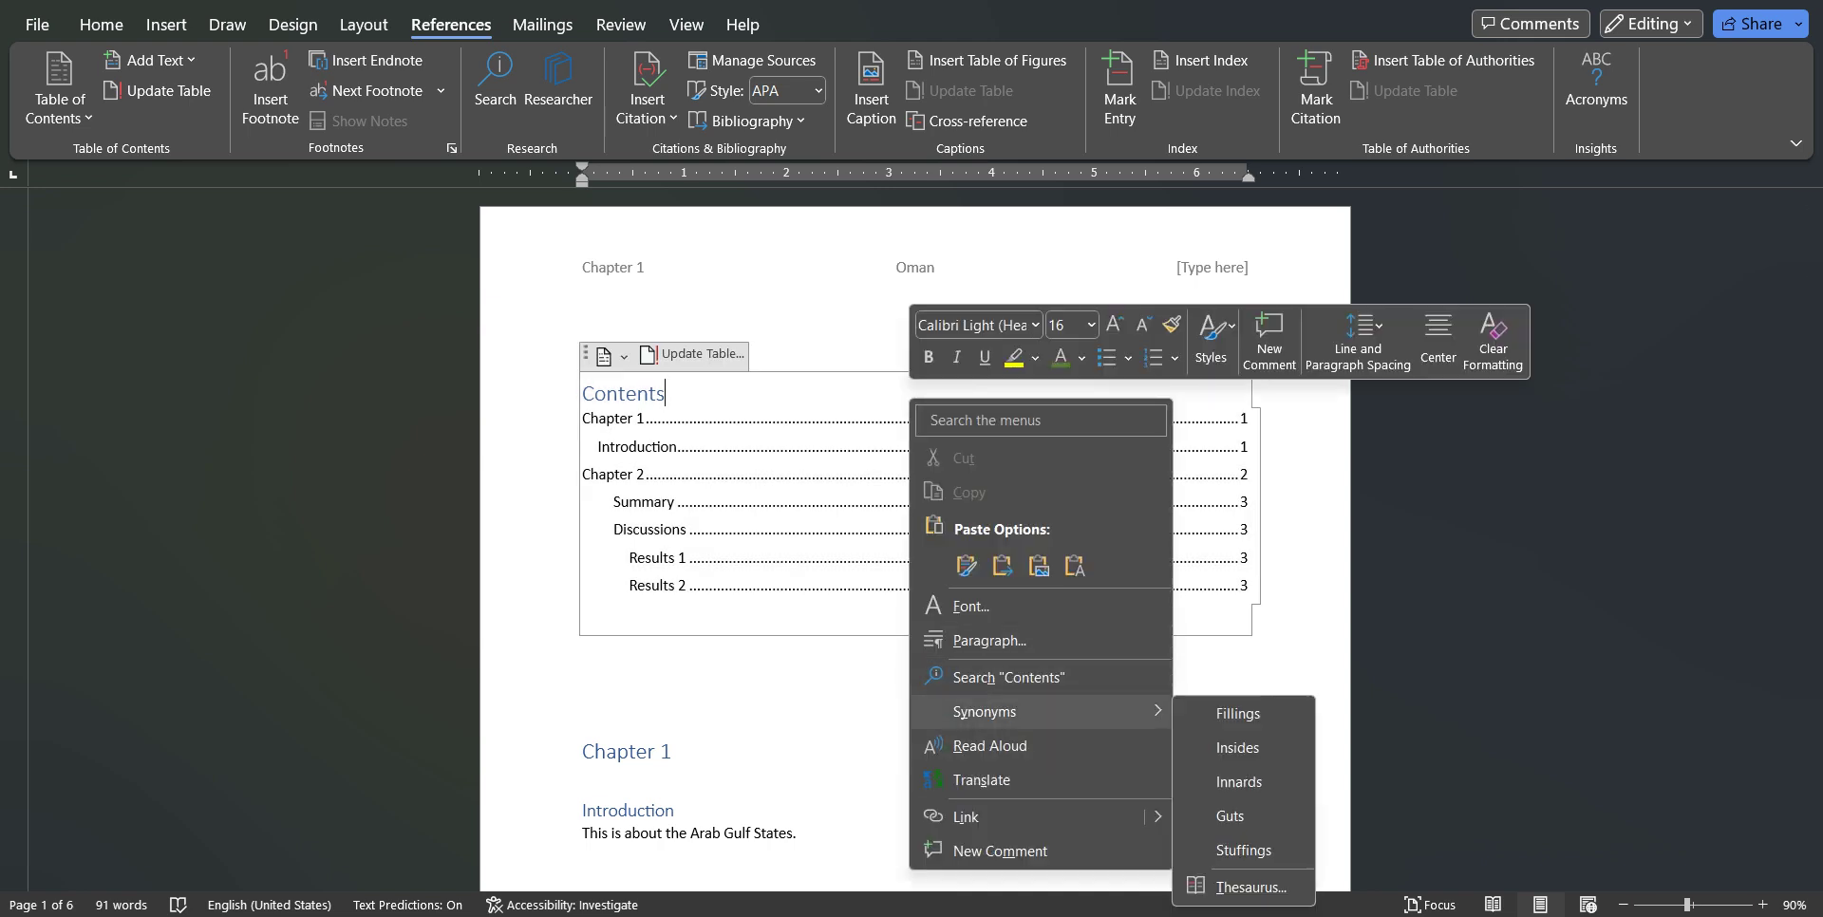
pyautogui.press('Escape')
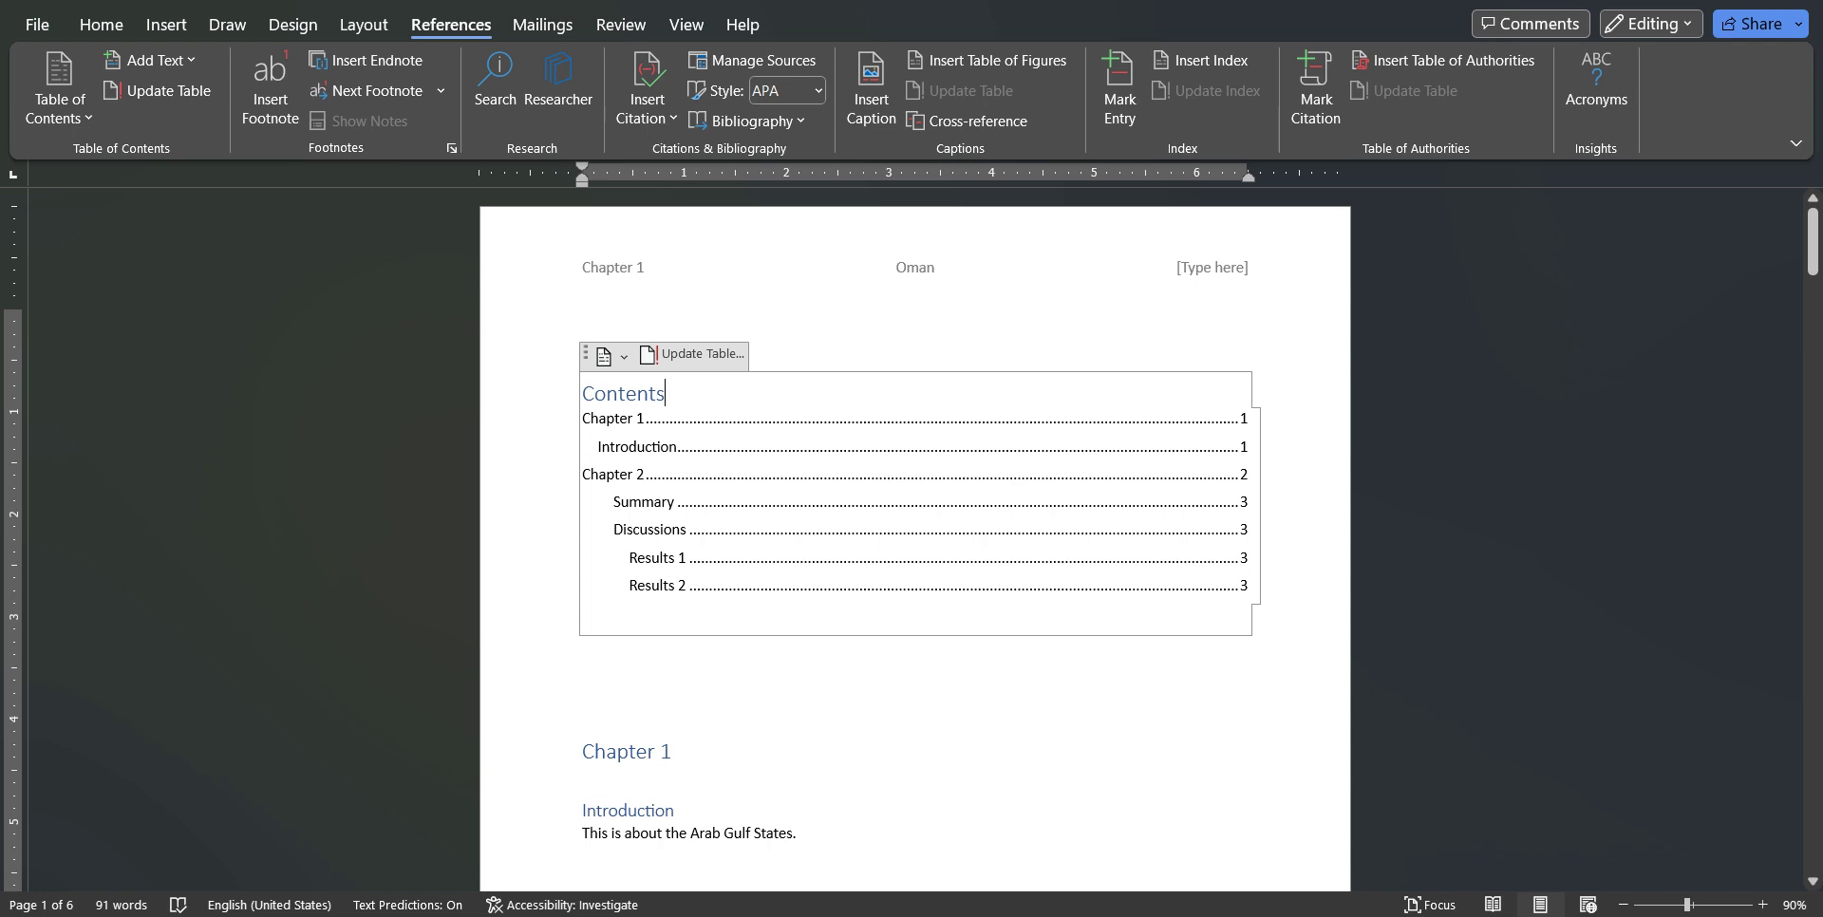
pyautogui.rightClick(831, 397)
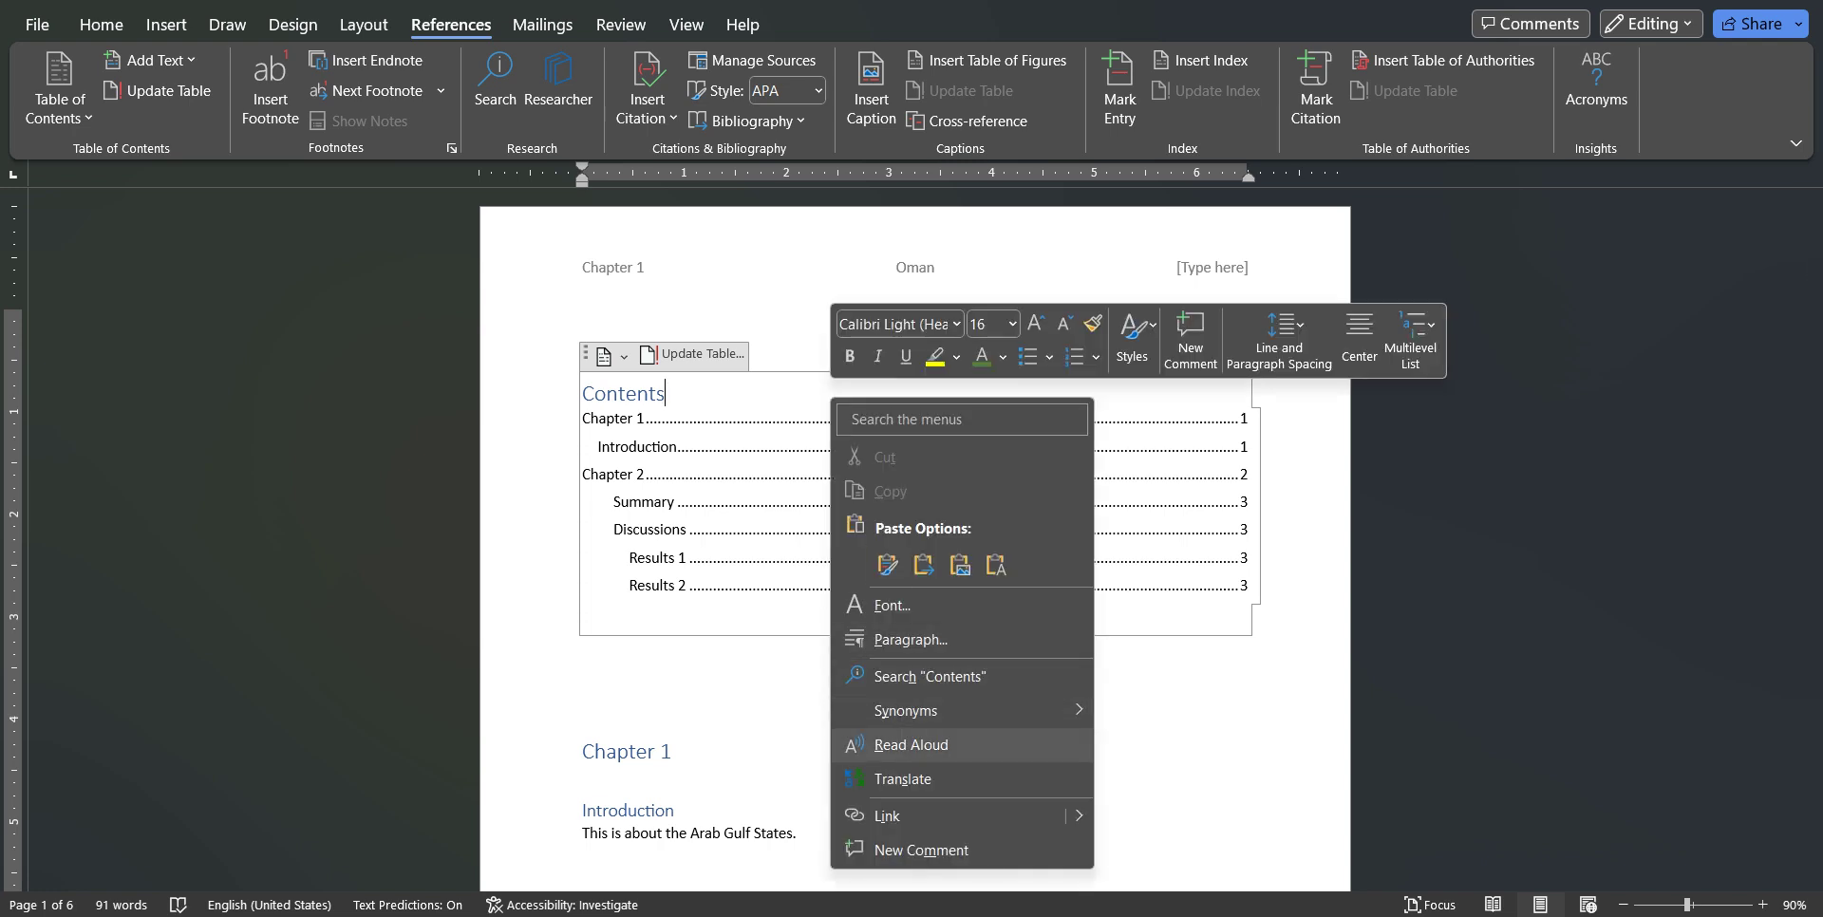
pyautogui.press('Escape')
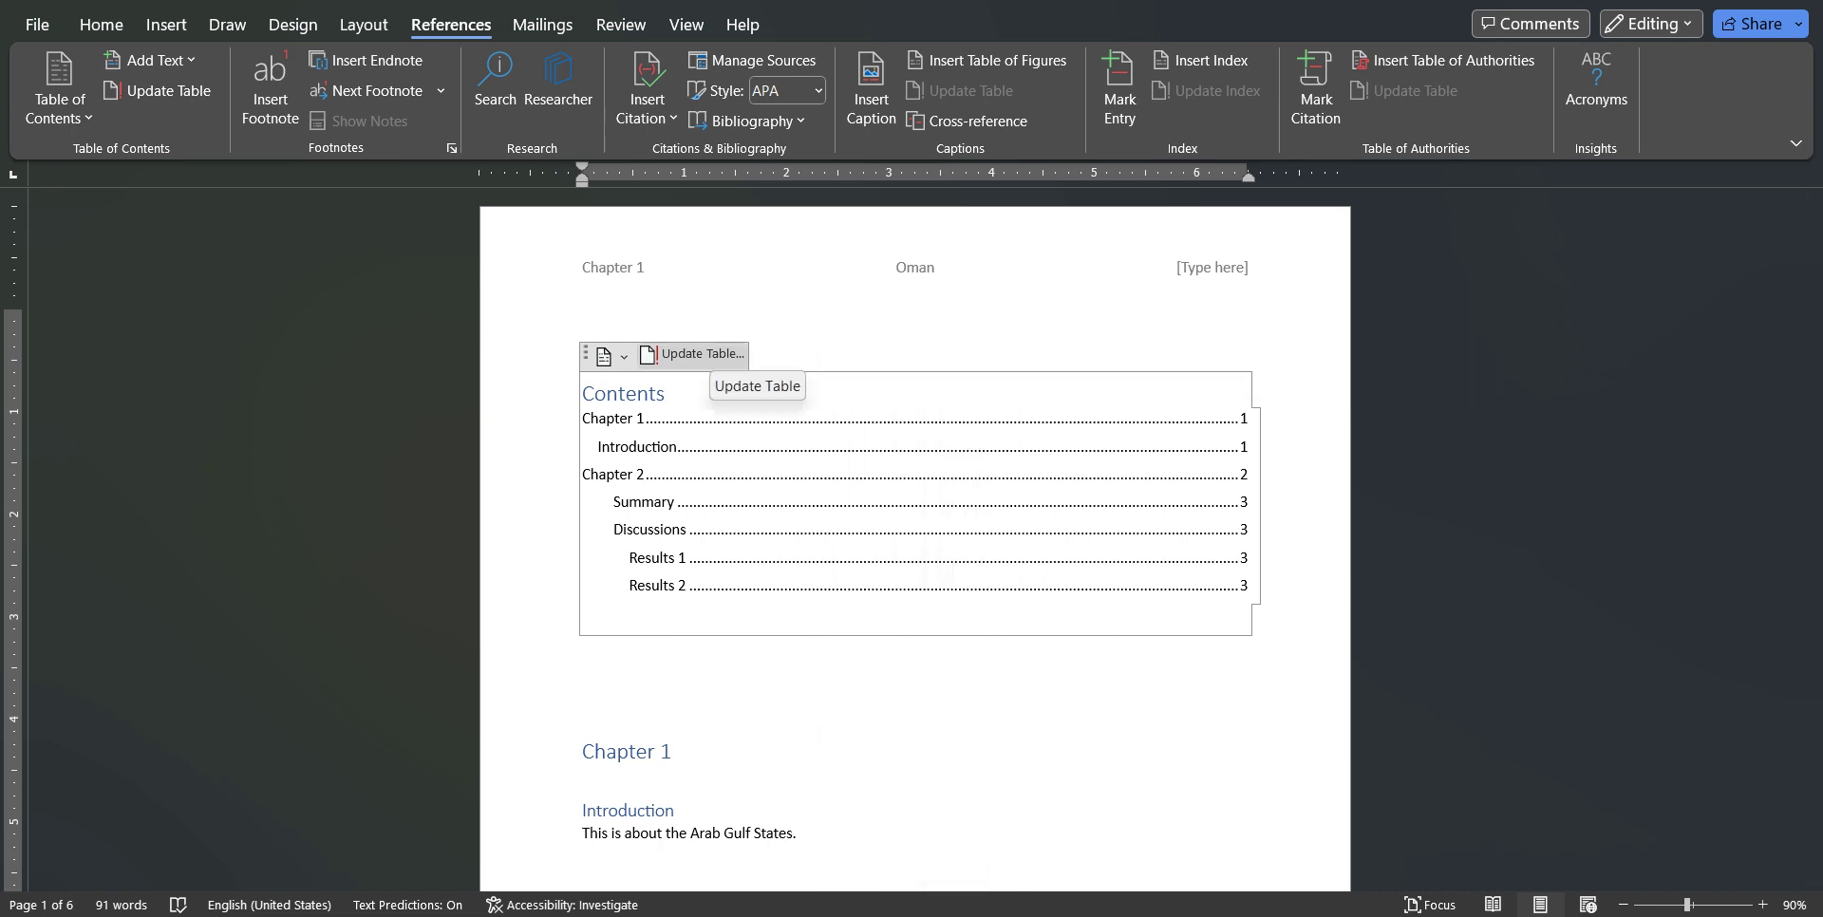
# Update the entire table of contents so its entries match the reworded headings.
pyautogui.click(689, 355)
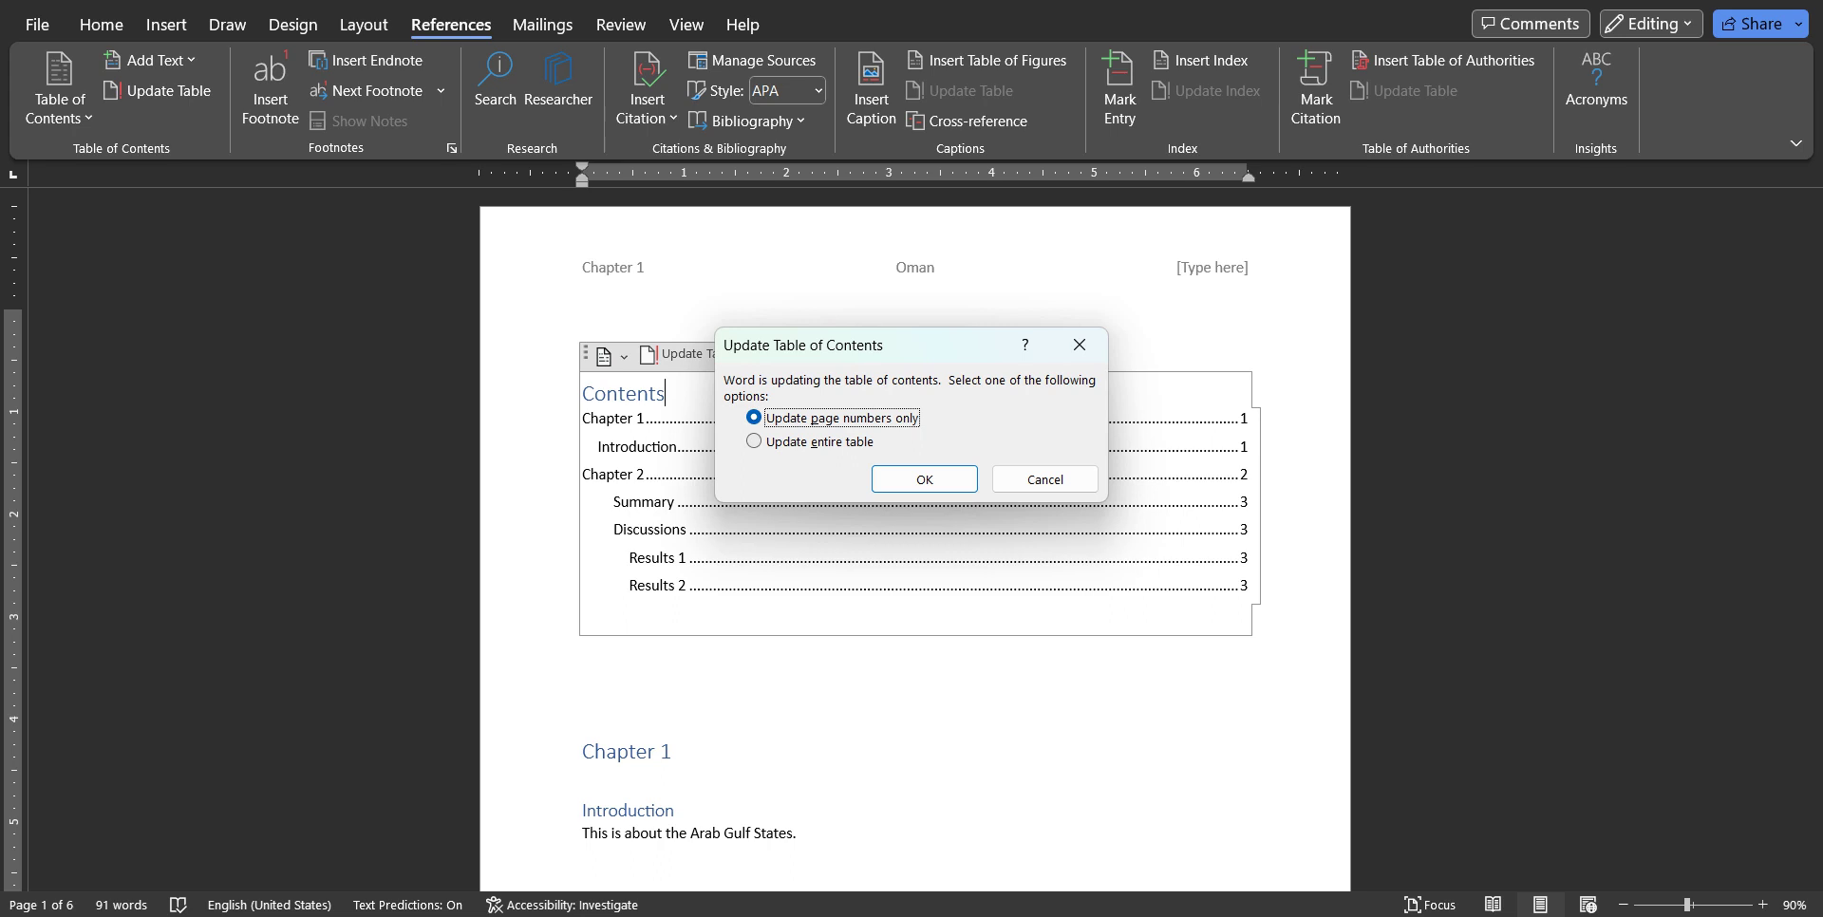
pyautogui.press('Down')
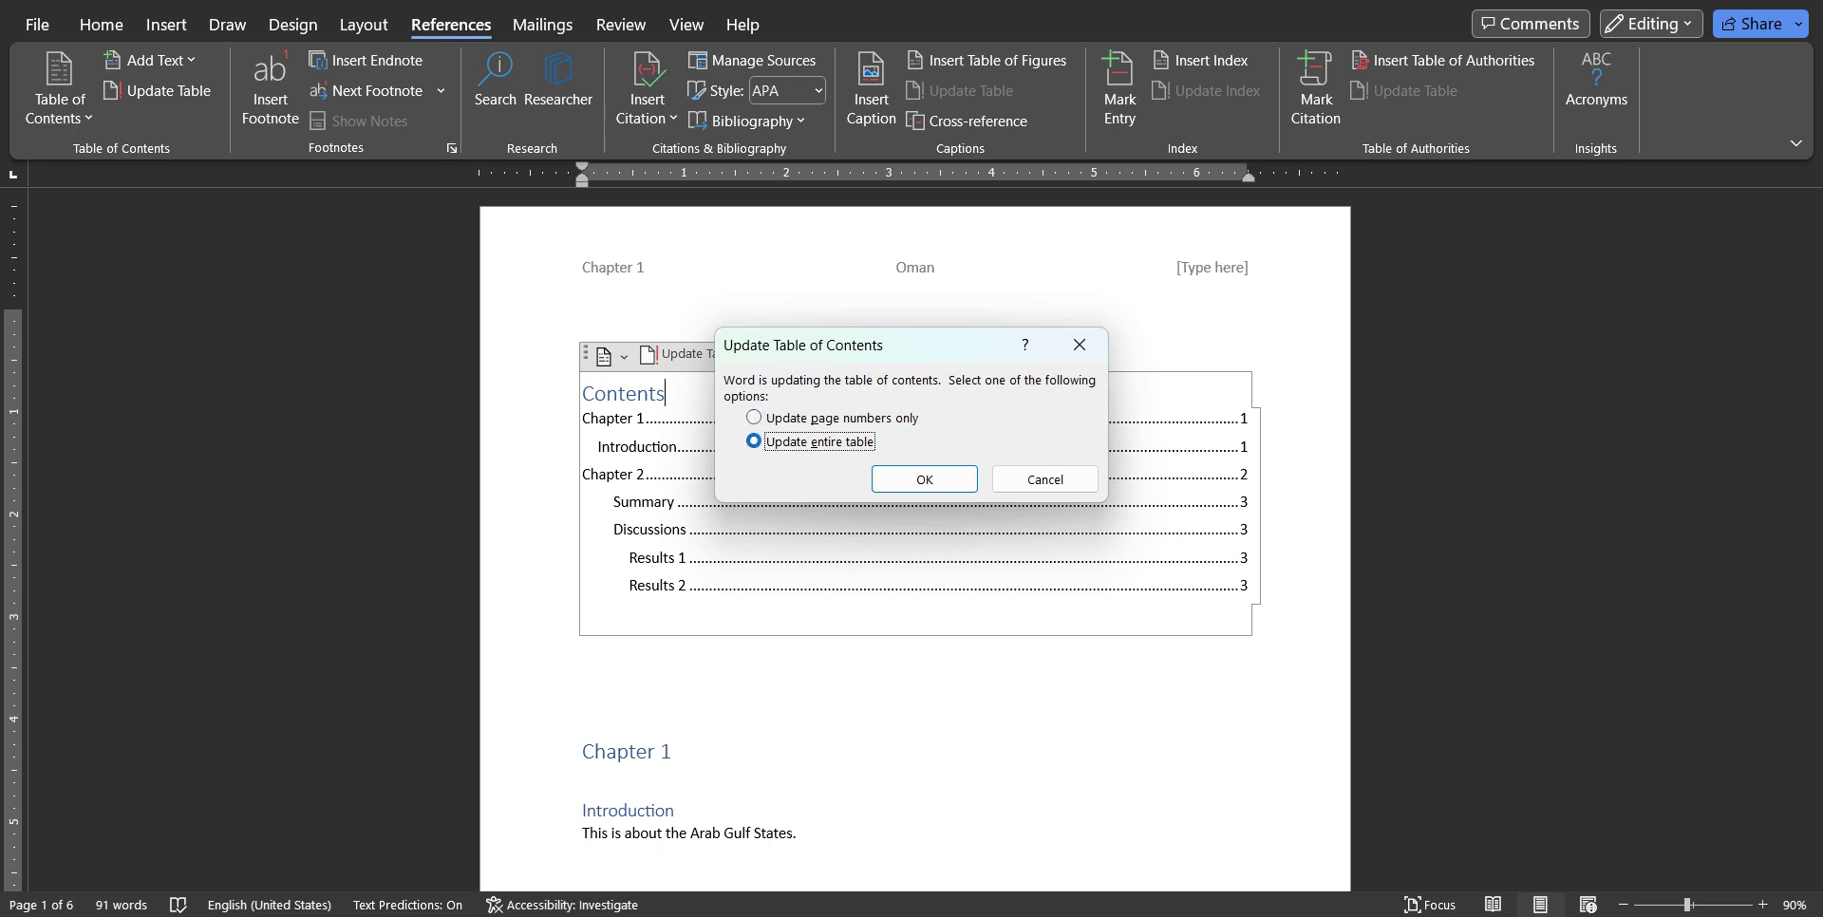
pyautogui.press('Return')
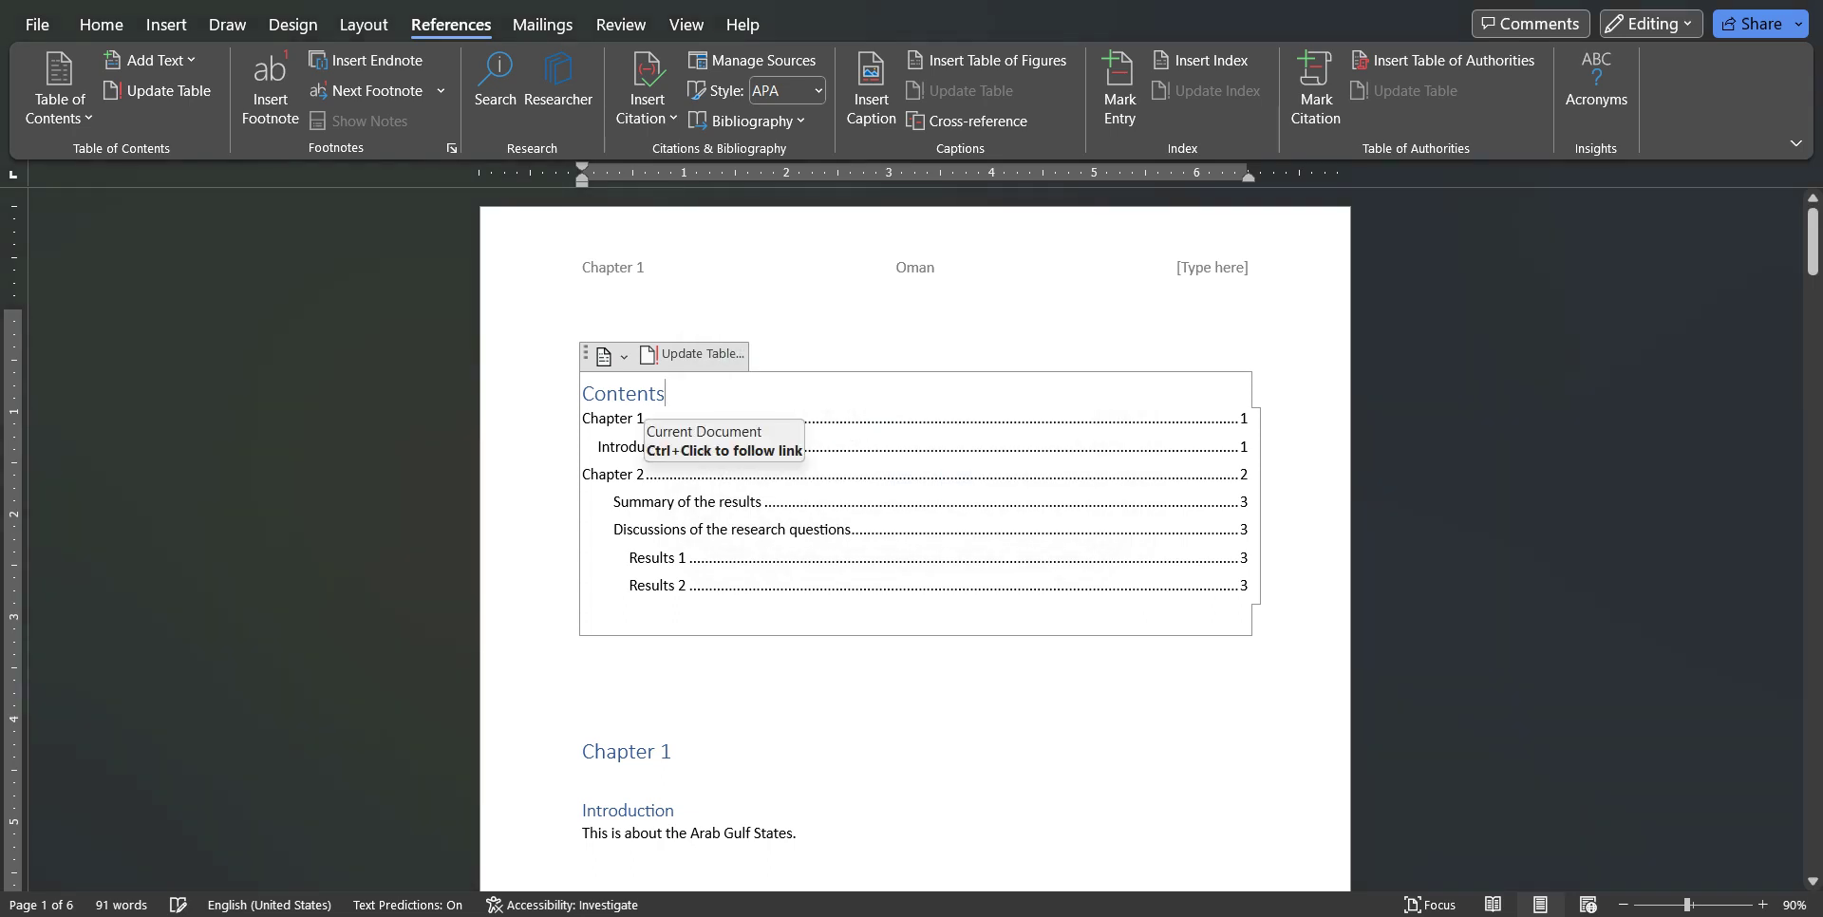
pyautogui.click(721, 529)
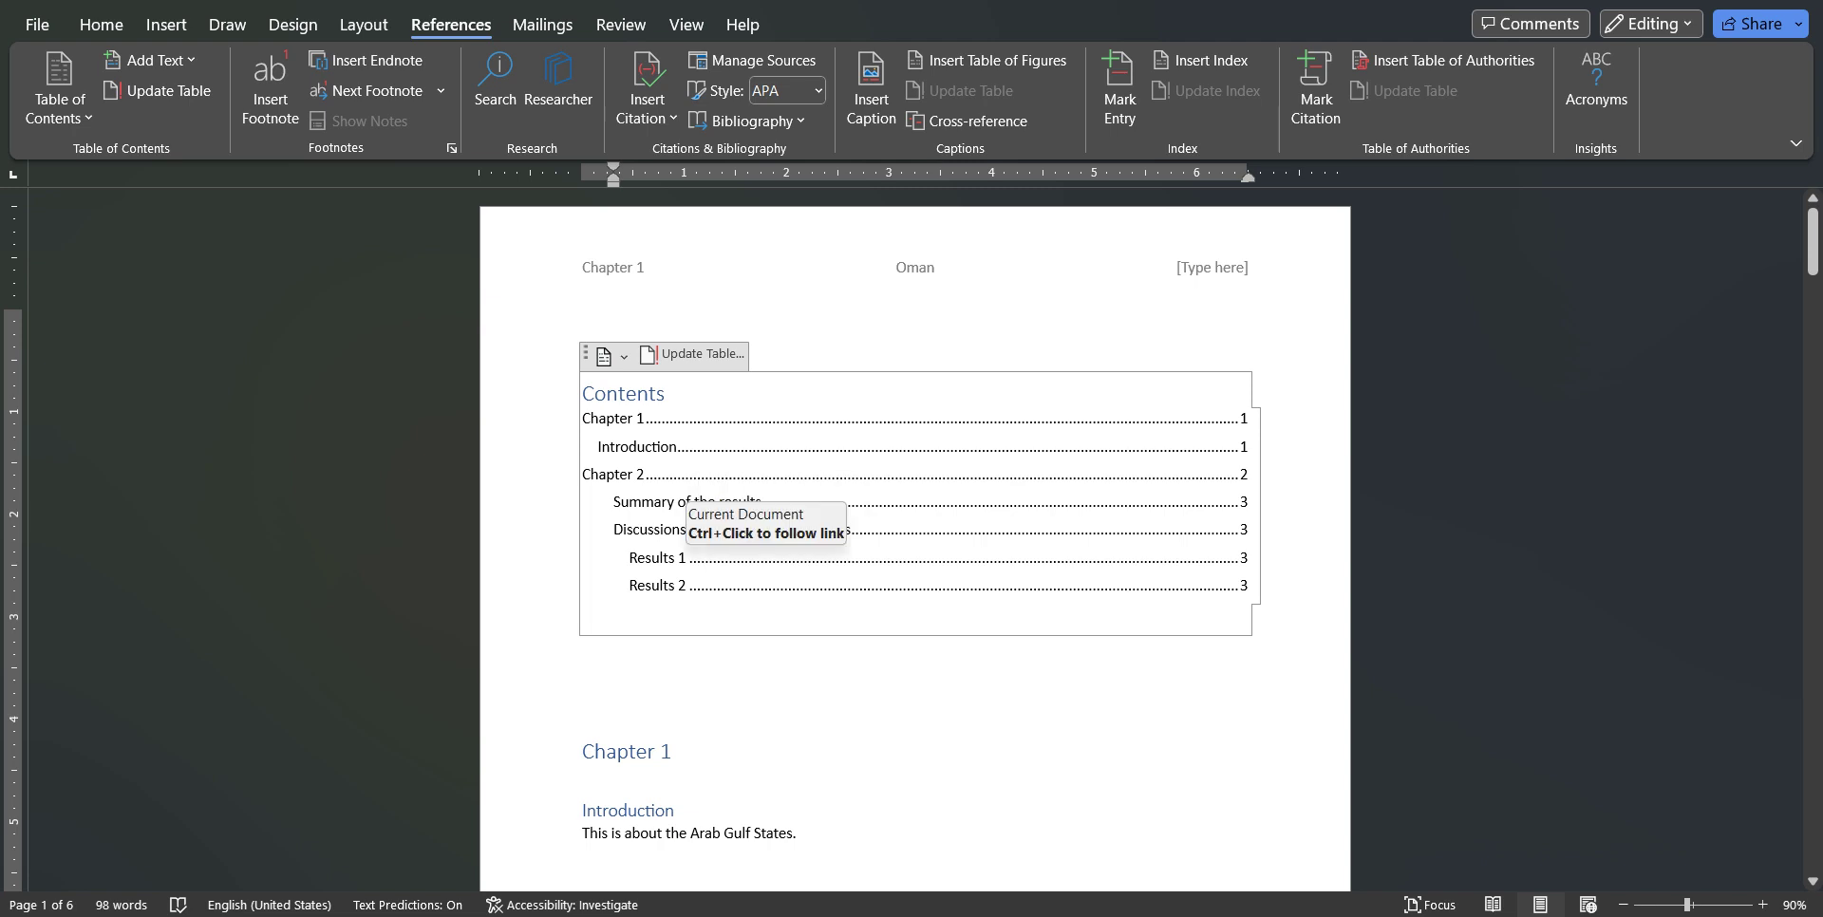
pyautogui.scroll(-2, 759, 494)
pyautogui.scroll(2, 914, 513)
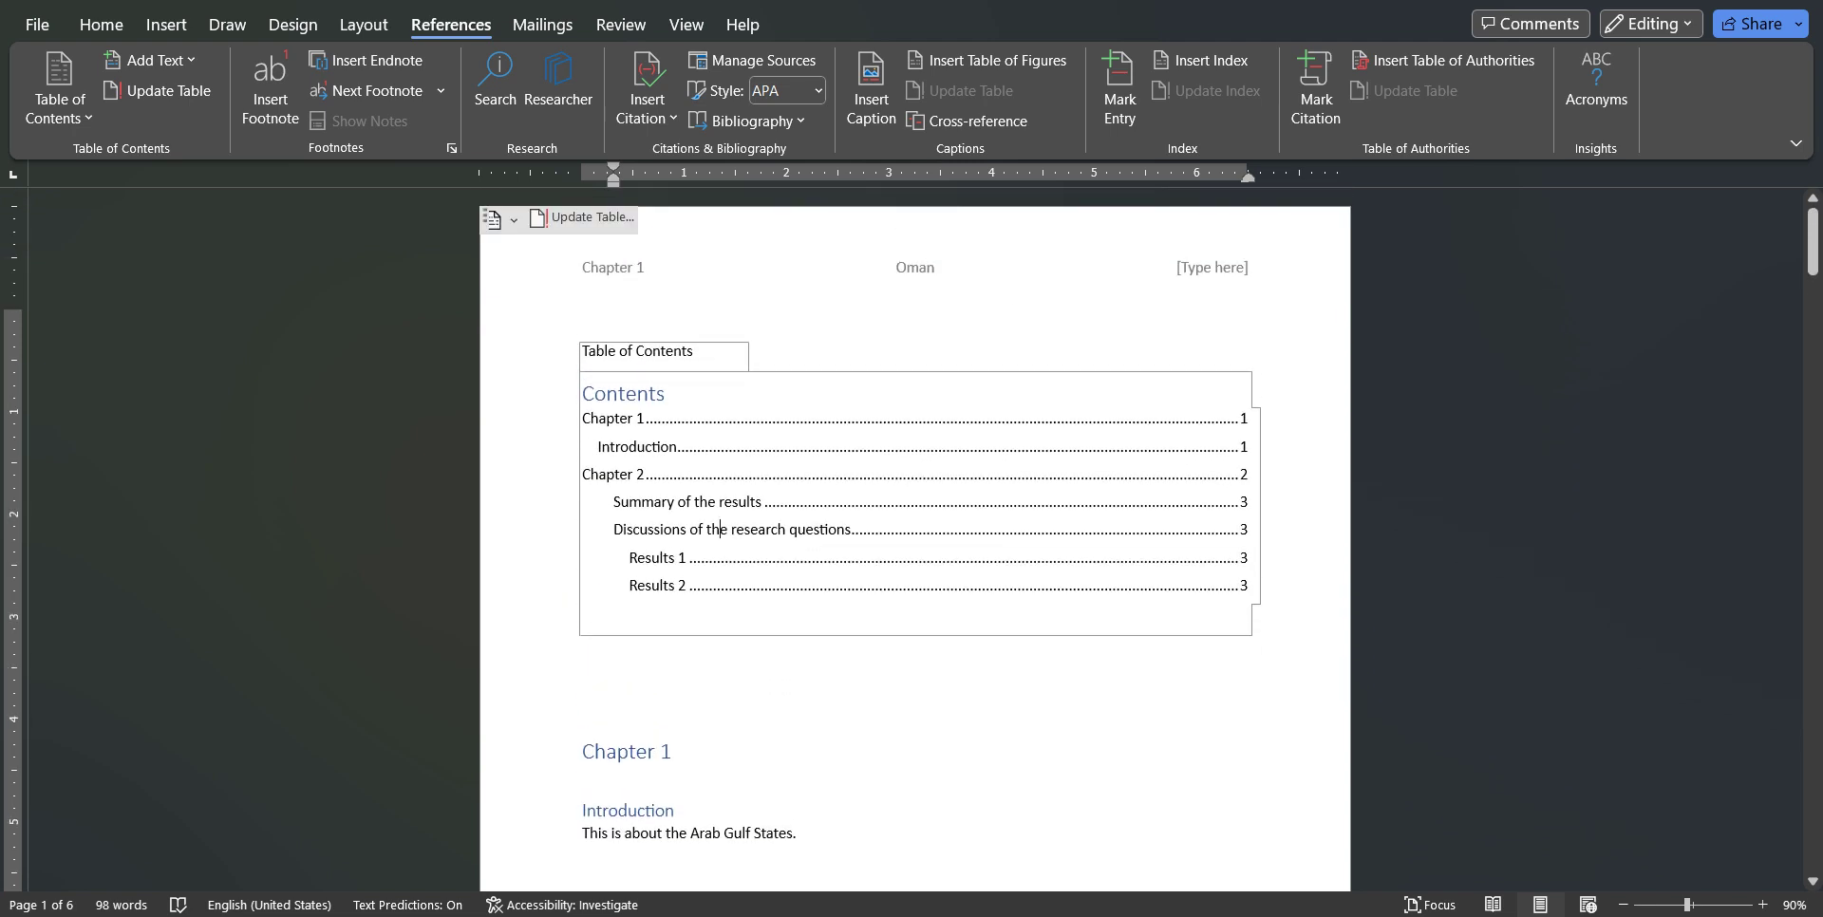
# Look through the whole document for the captioned pictures and maps that follow the chapter text.
pyautogui.scroll(-2, 720, 529)
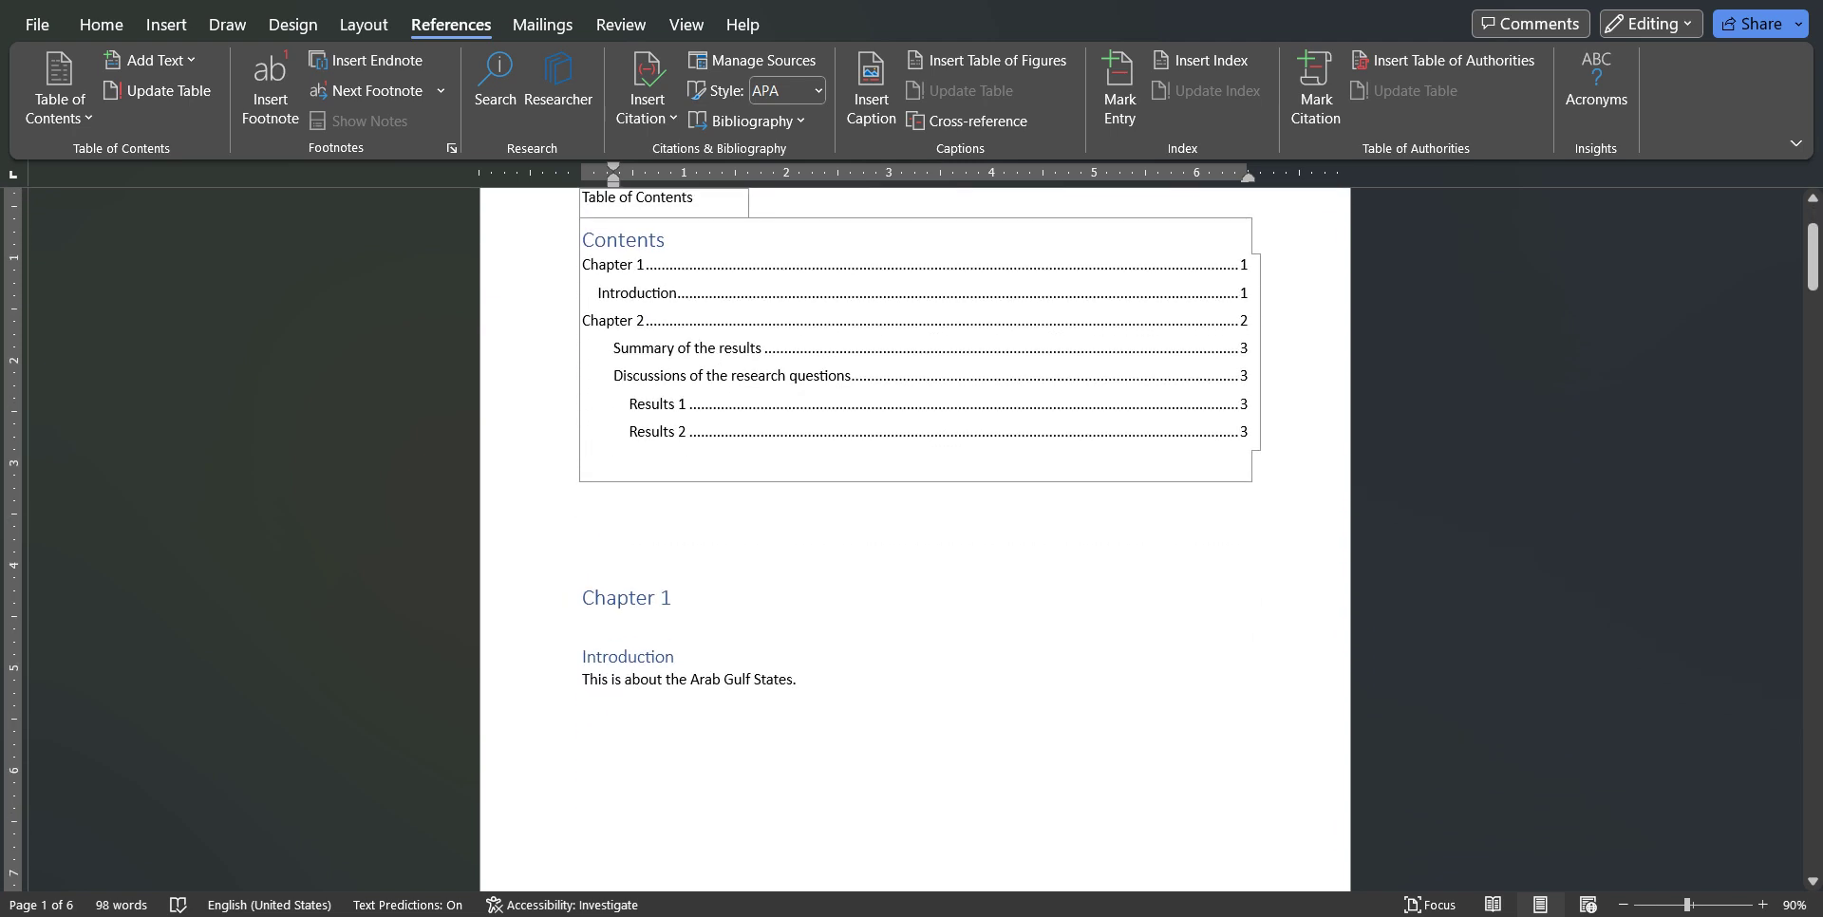
pyautogui.scroll(2, 914, 531)
pyautogui.scroll(-3, 914, 532)
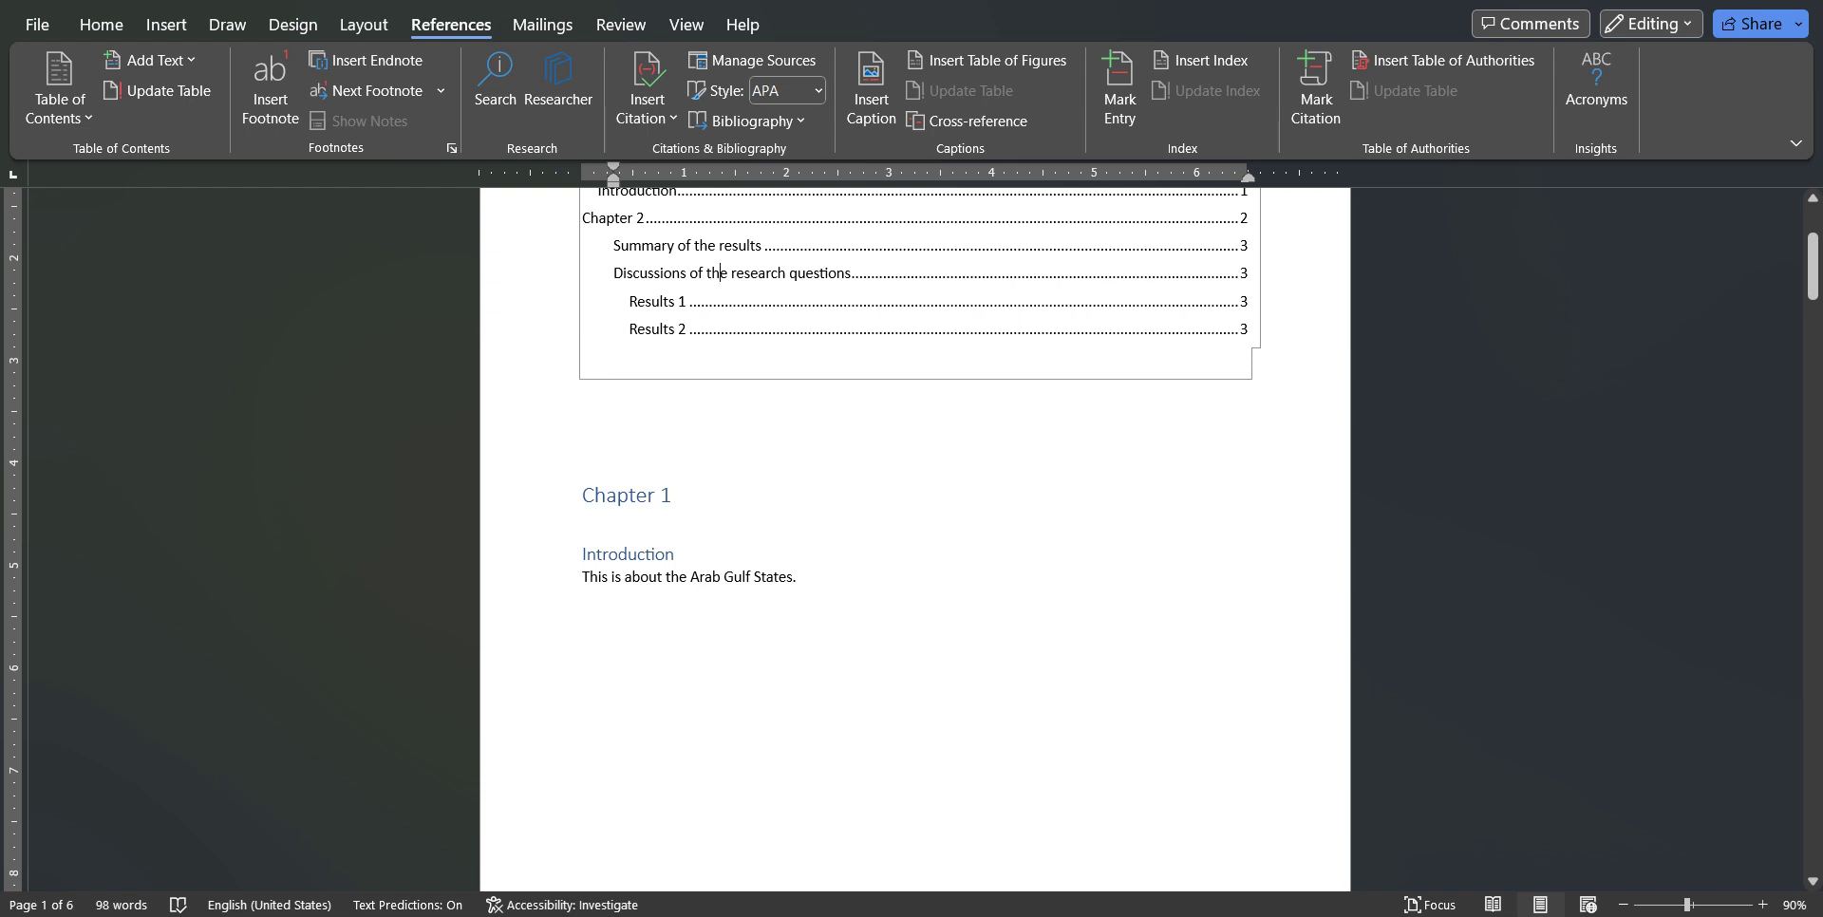
pyautogui.scroll(-10, 914, 532)
pyautogui.scroll(-10, 915, 532)
pyautogui.scroll(-5, 914, 532)
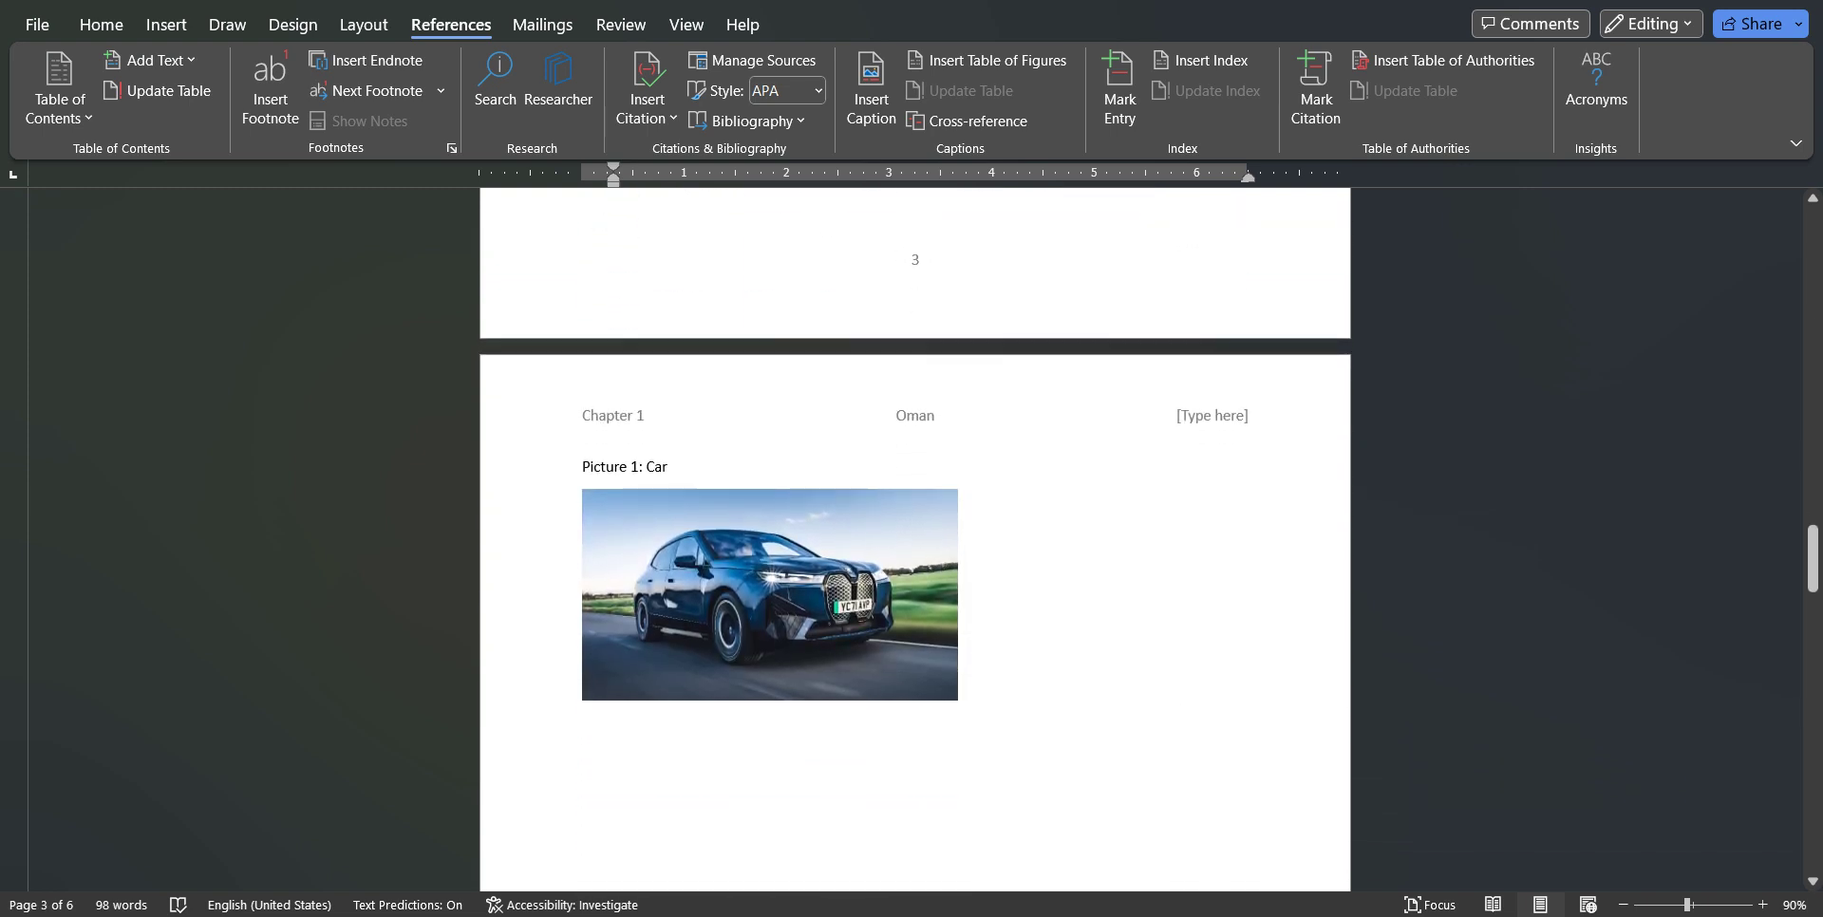
pyautogui.scroll(-6, 914, 532)
pyautogui.scroll(6, 915, 531)
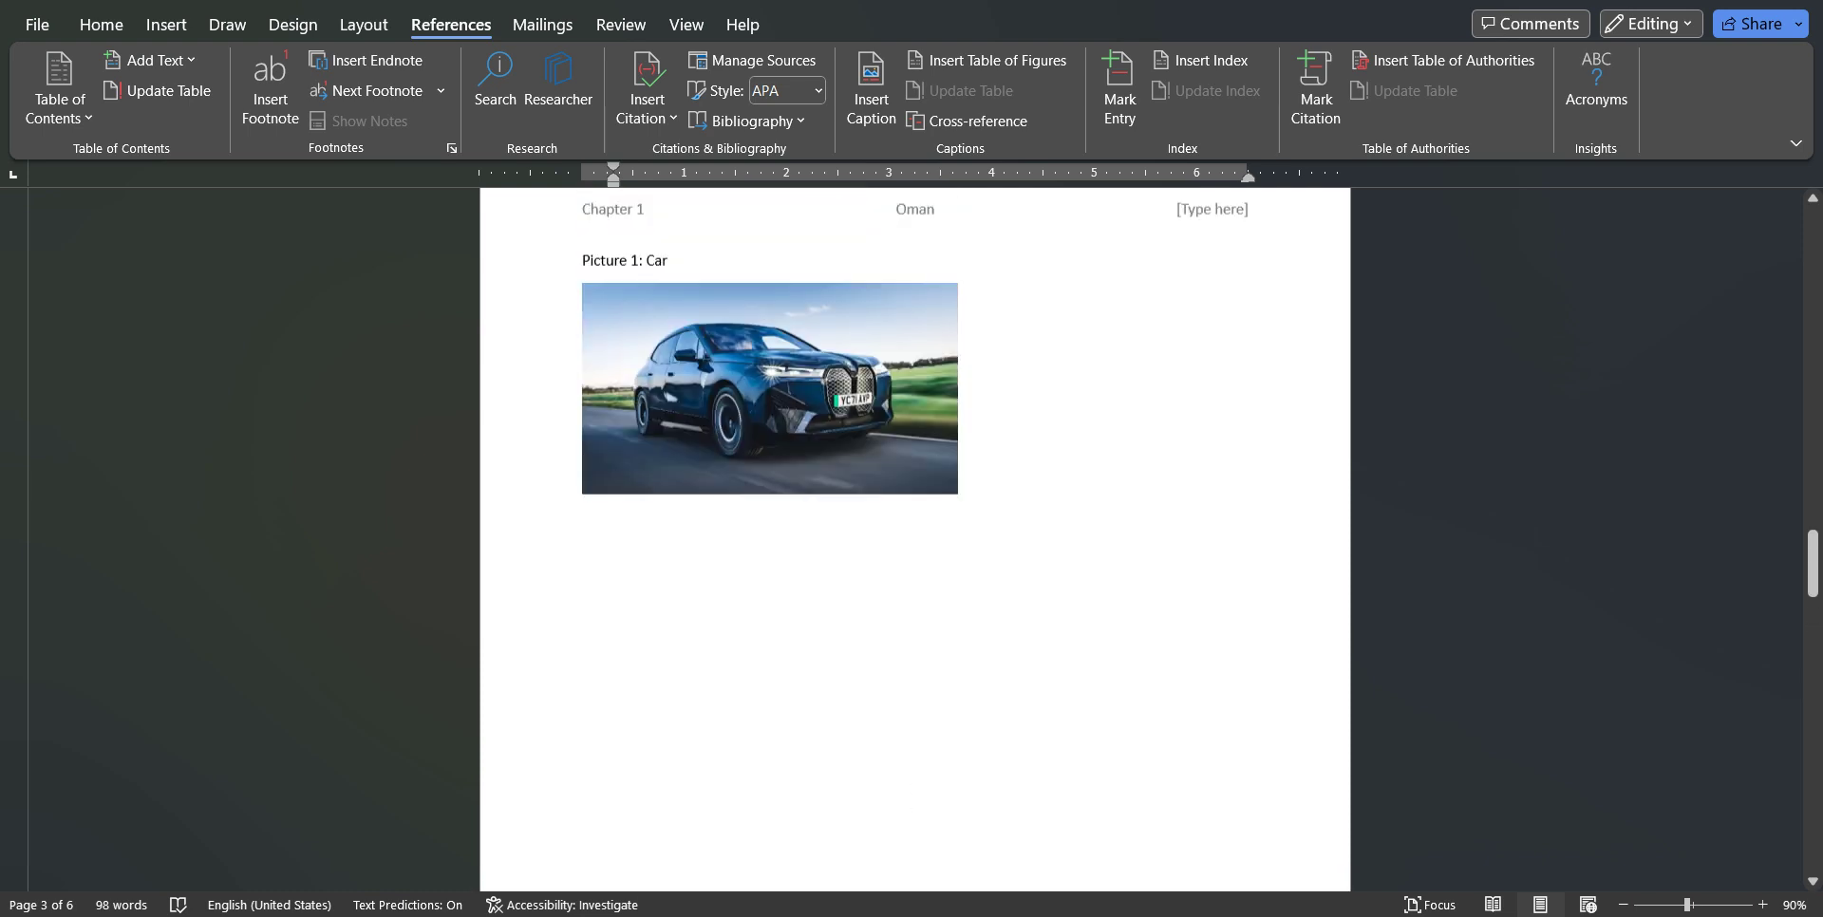
pyautogui.scroll(-10, 915, 532)
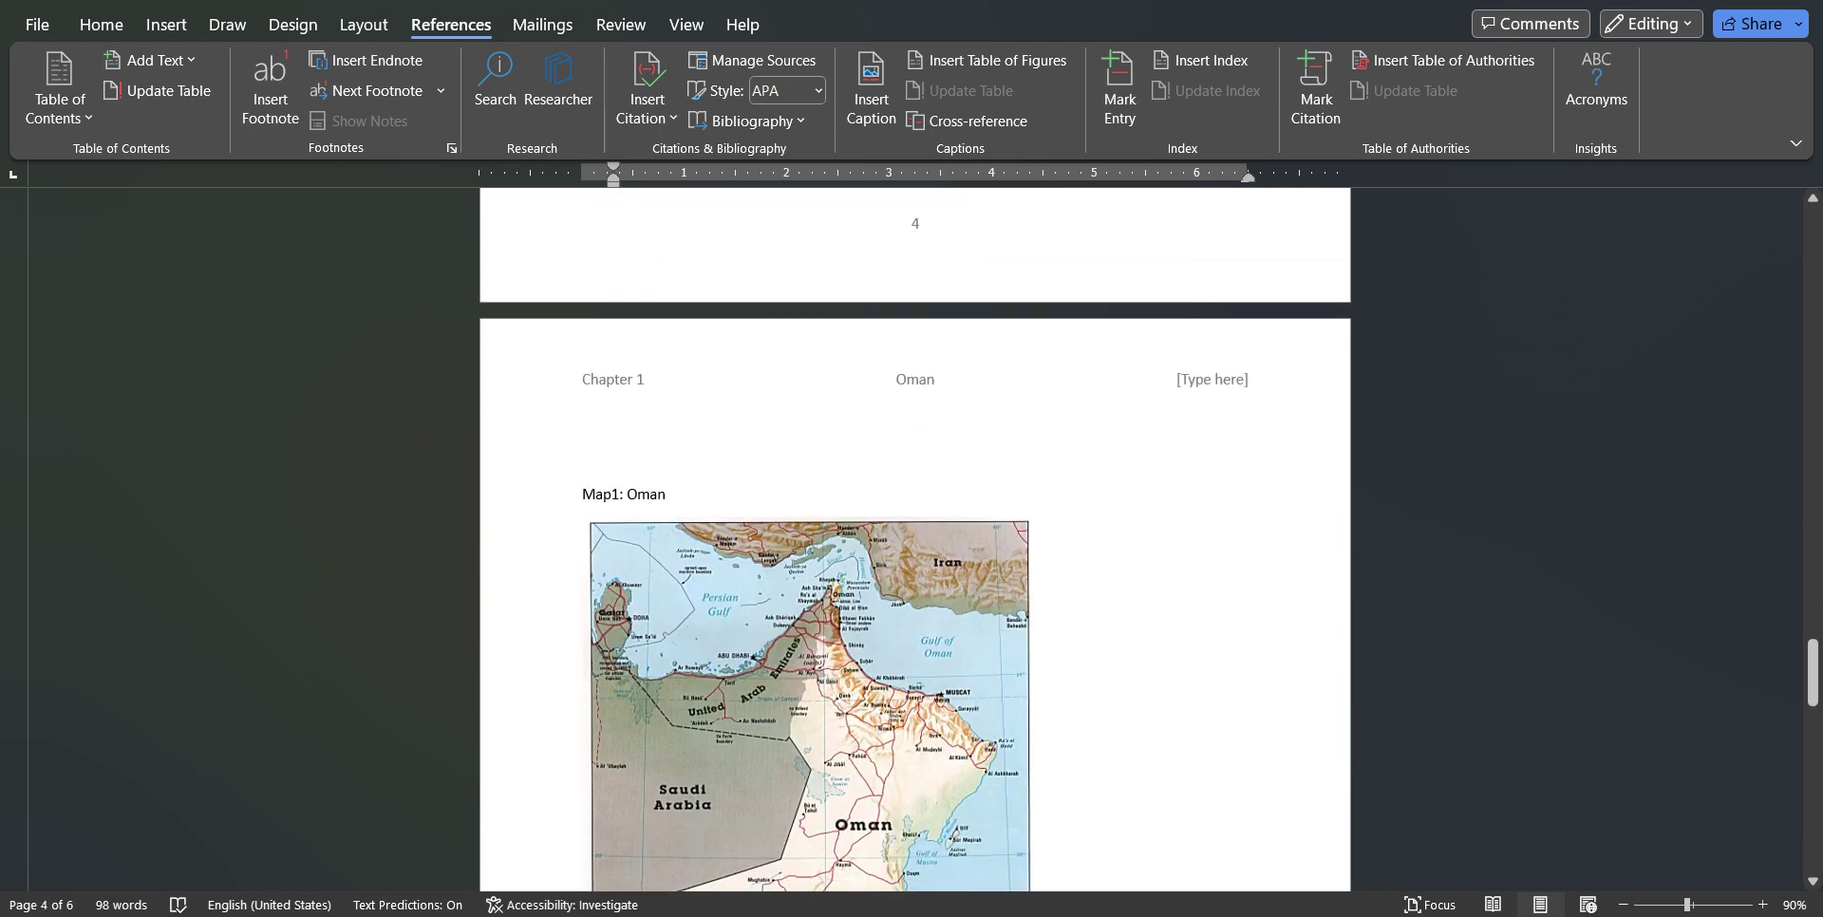
pyautogui.scroll(-9, 915, 532)
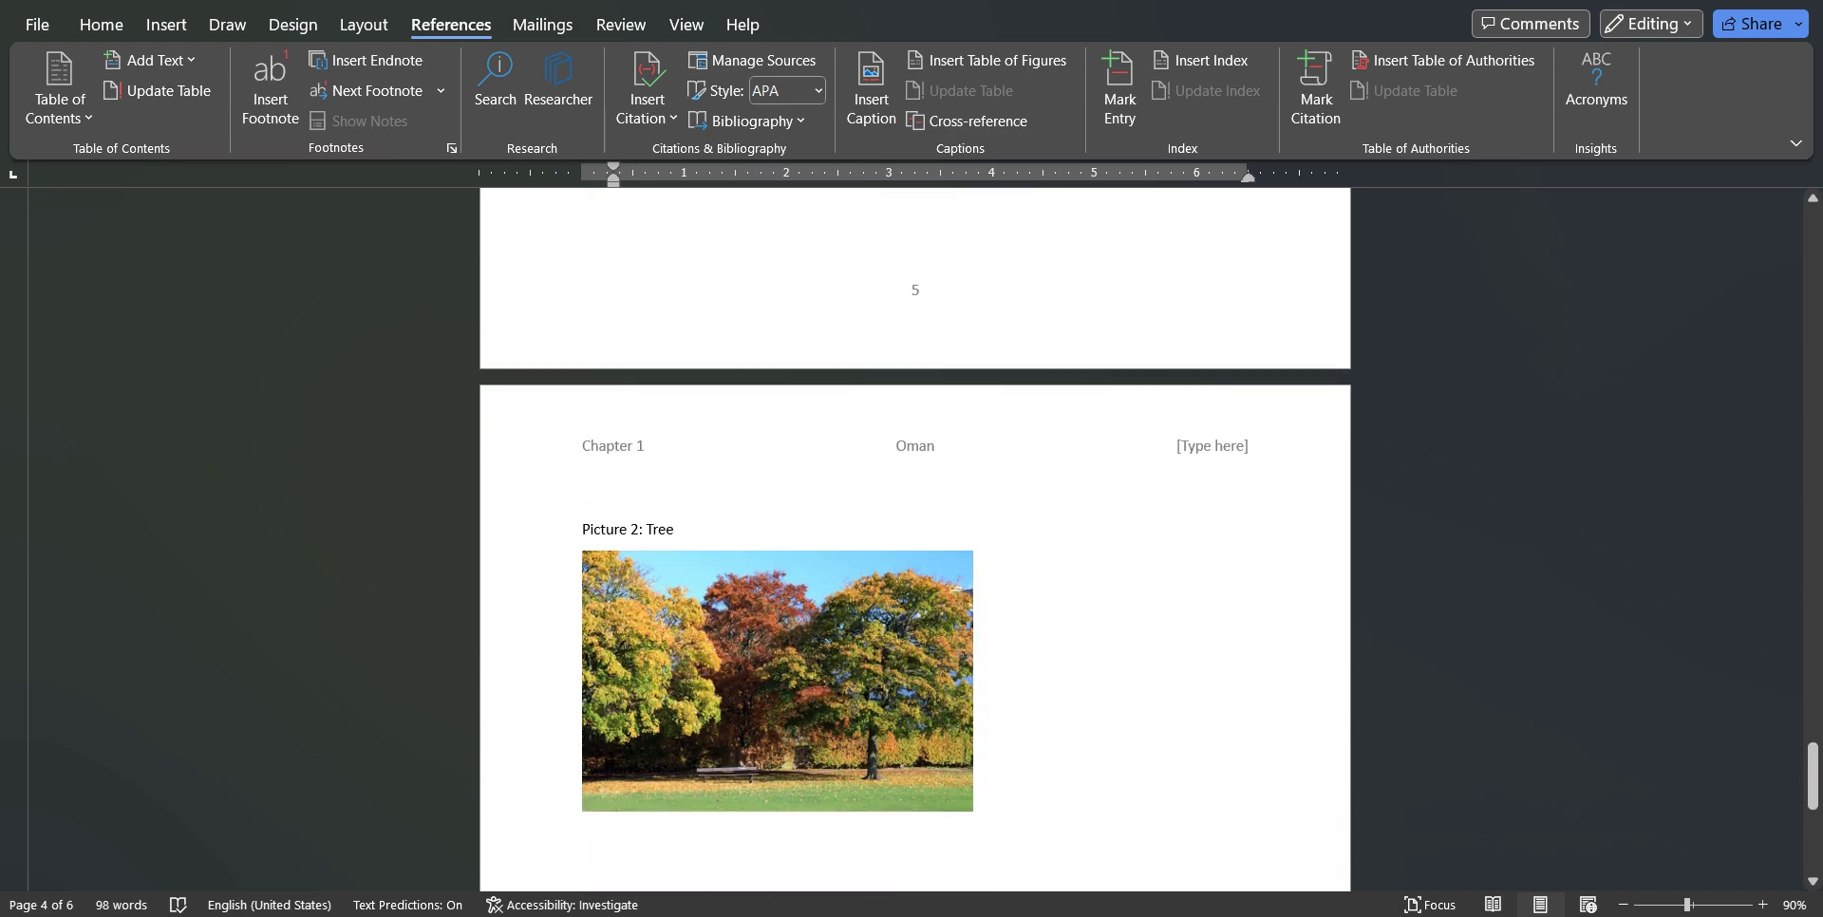
pyautogui.scroll(-6, 914, 532)
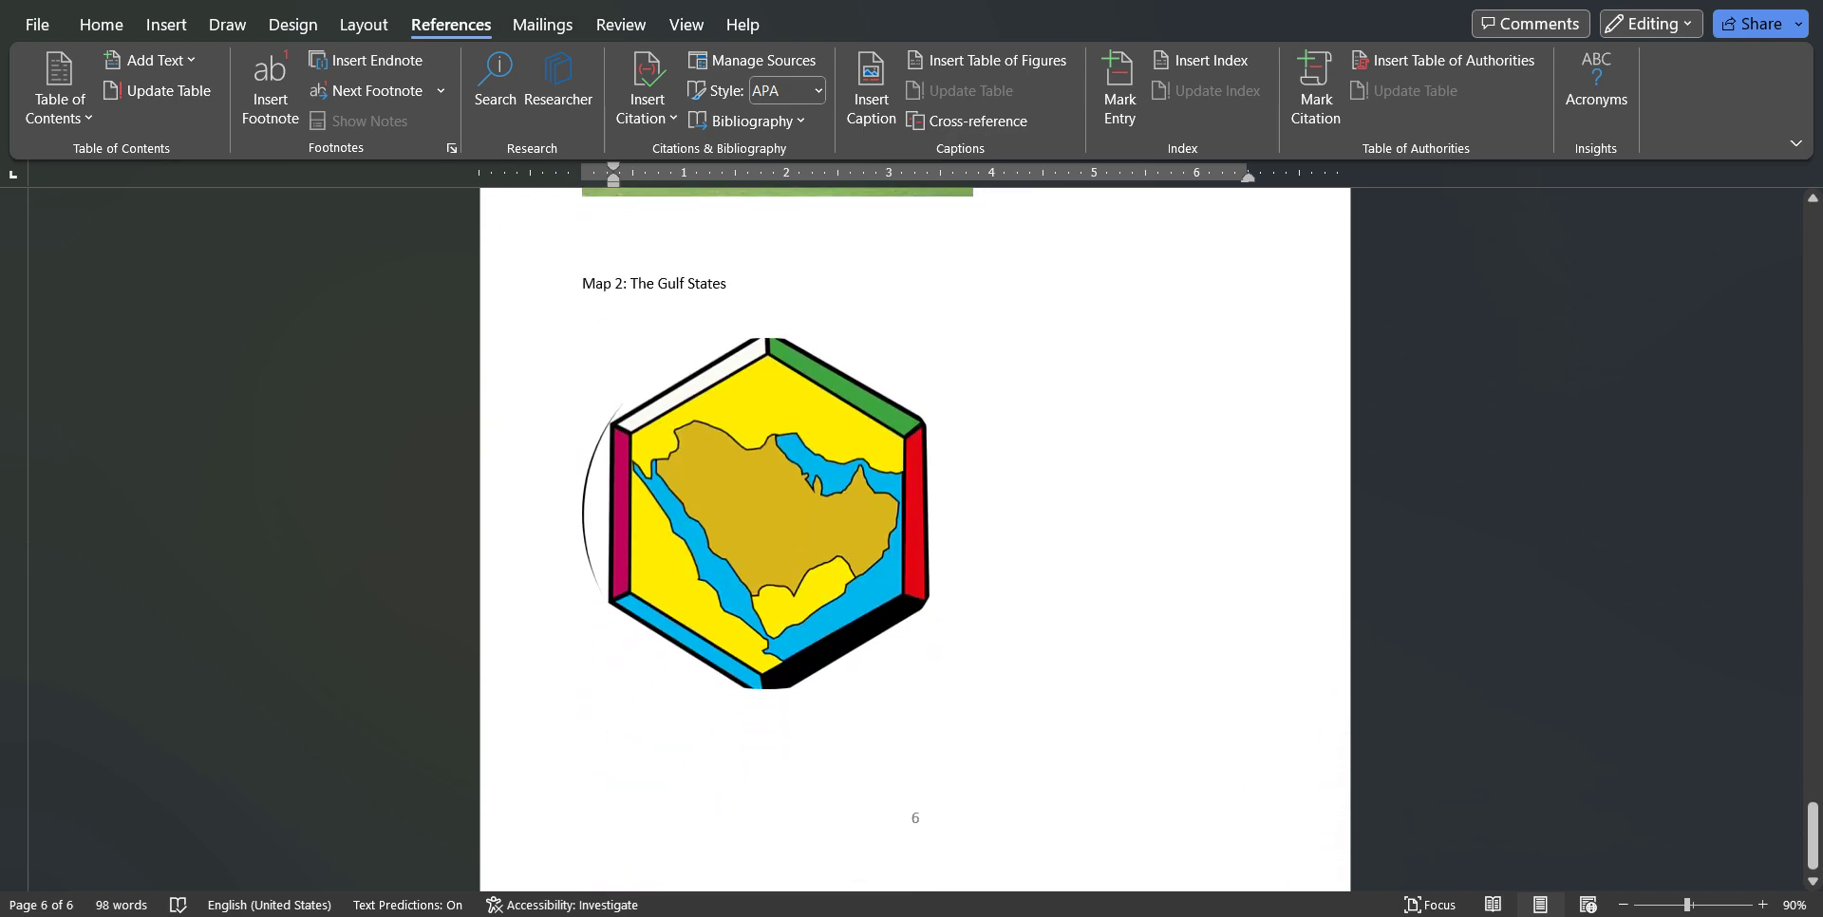
# Add the line "Table of pictures" below the table of contents on page 1, with an empty line beneath it.
pyautogui.moveTo(1813, 837); pyautogui.dragTo(1813, 239)
pyautogui.click(582, 643)
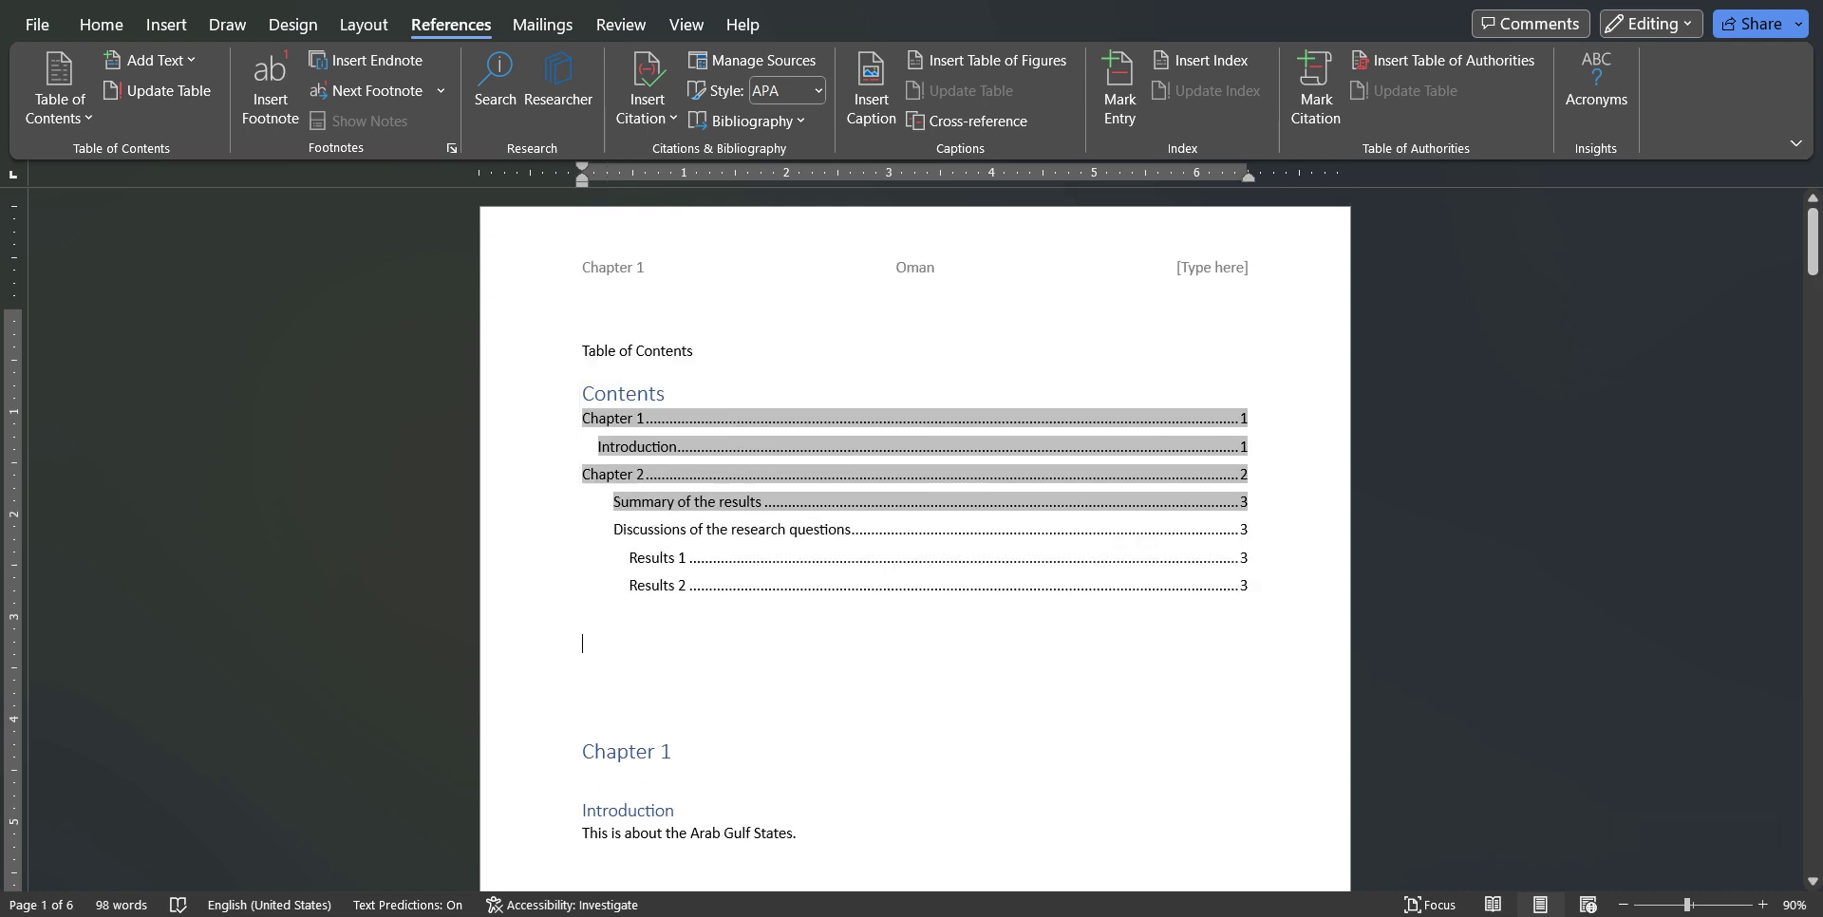
pyautogui.press('Return')
pyautogui.write('Tabl')
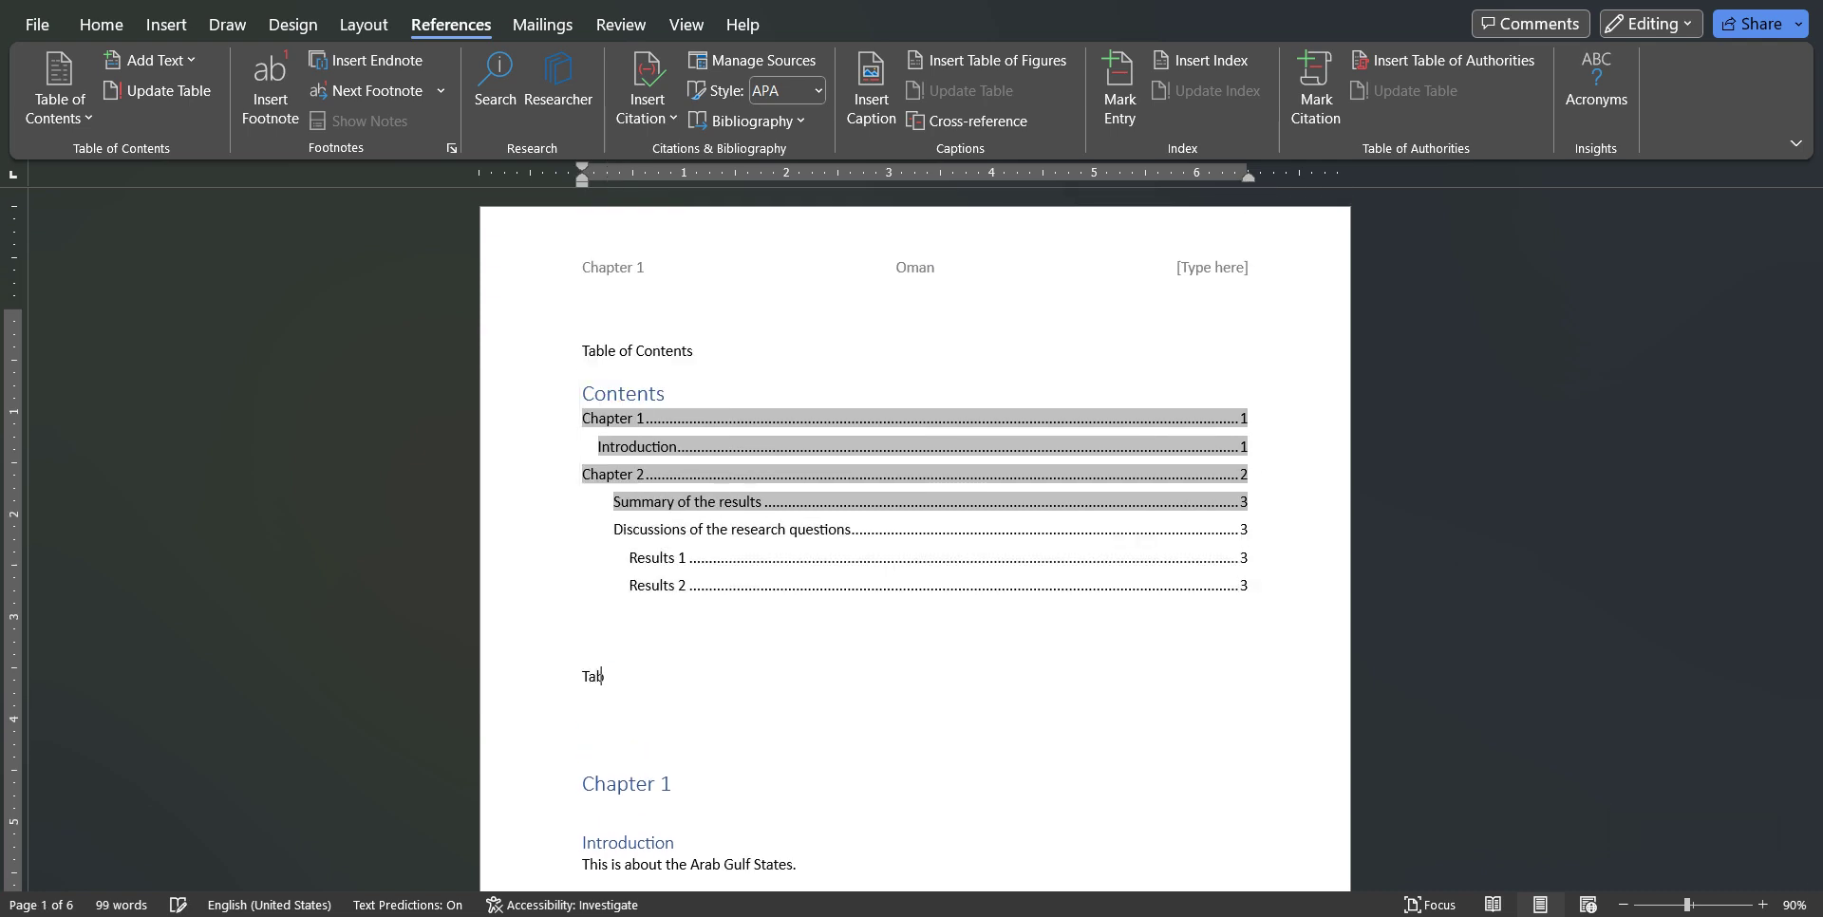
pyautogui.write('e of pictures')
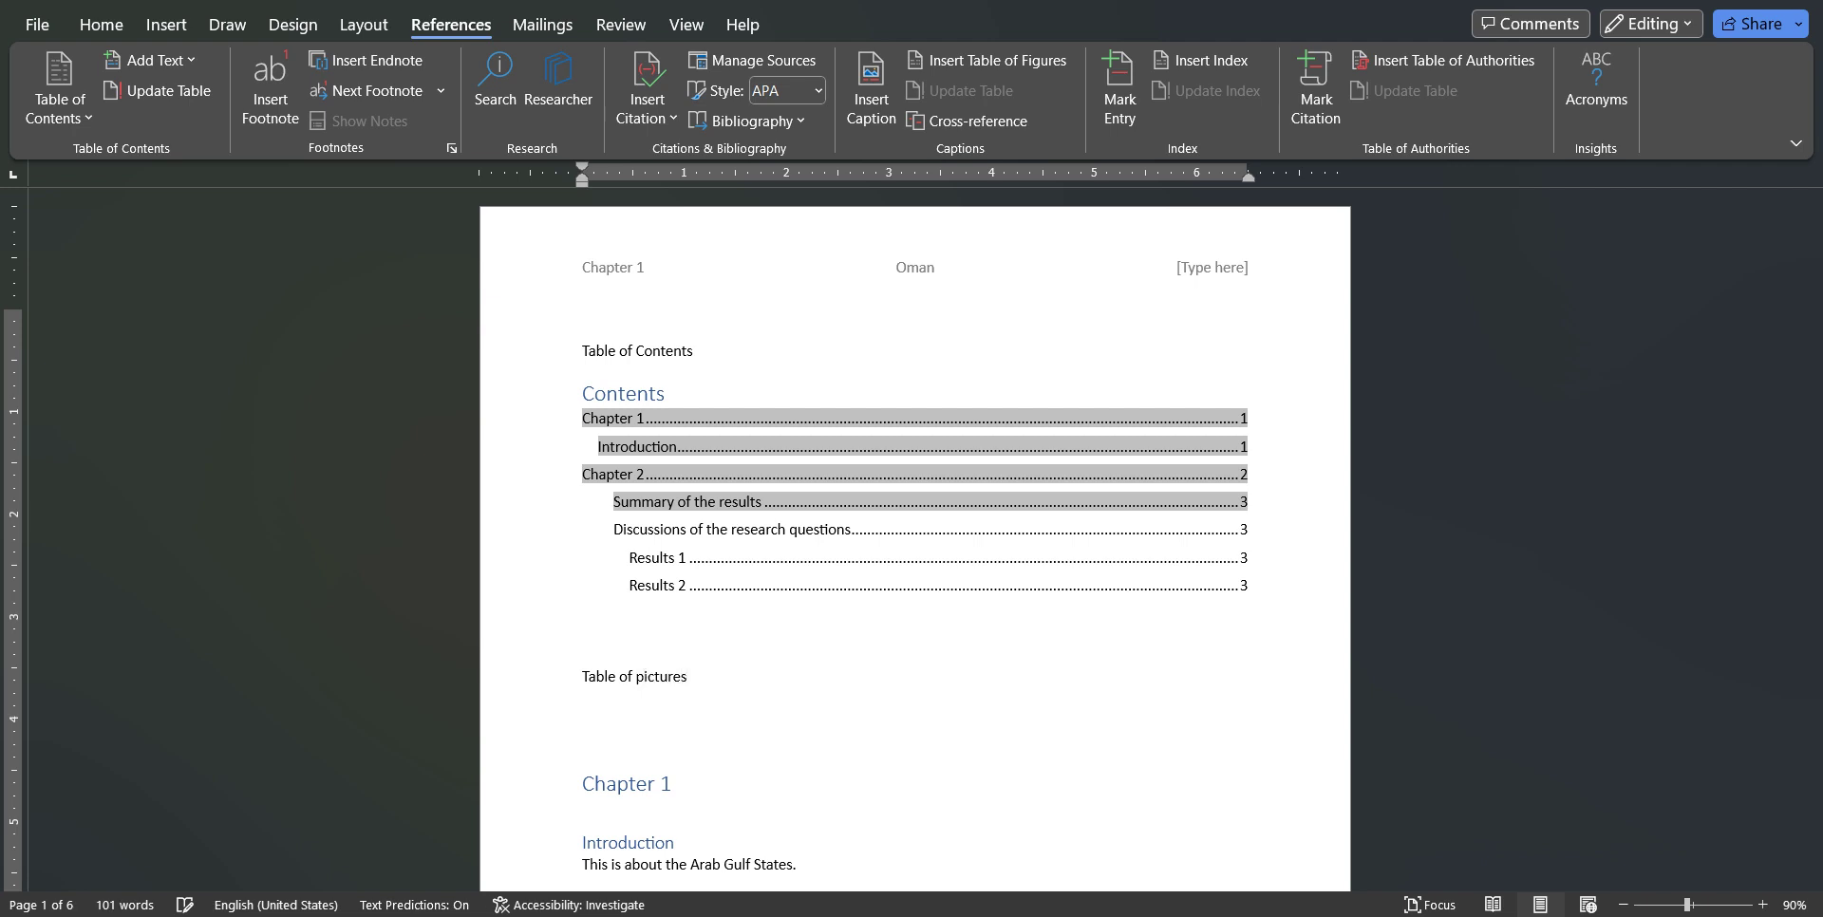
pyautogui.press('Return')
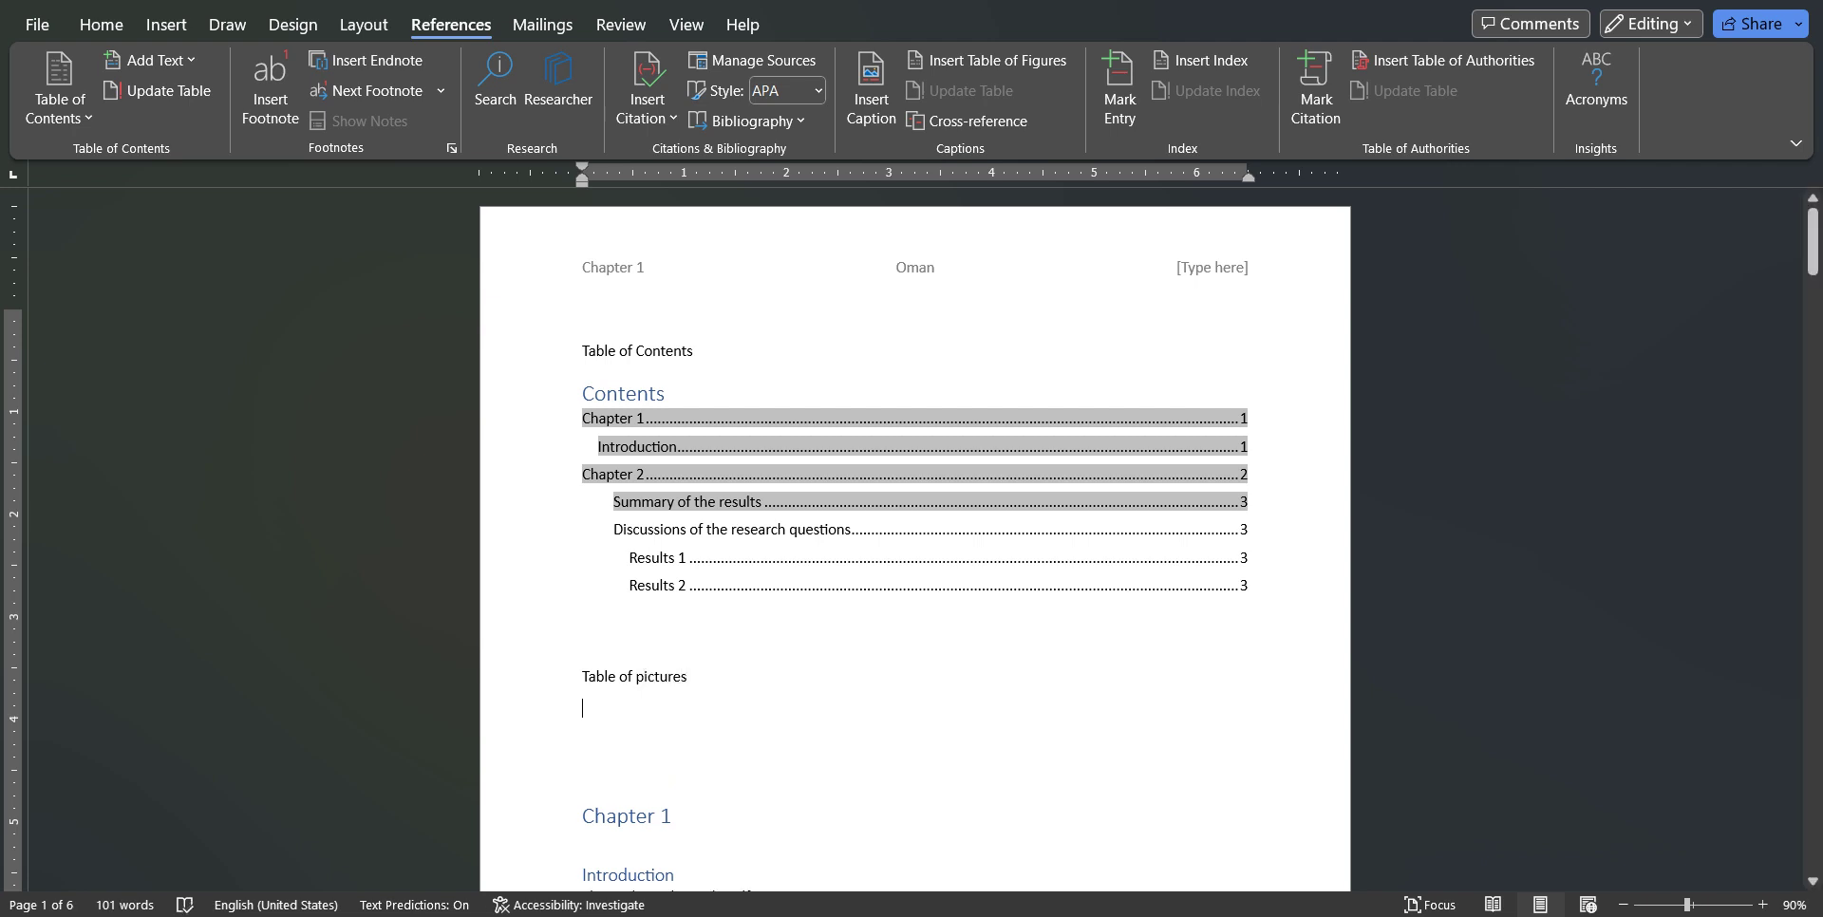
# Create a new paragraph style named "Pictures" from the current text formatting.
pyautogui.click(102, 25)
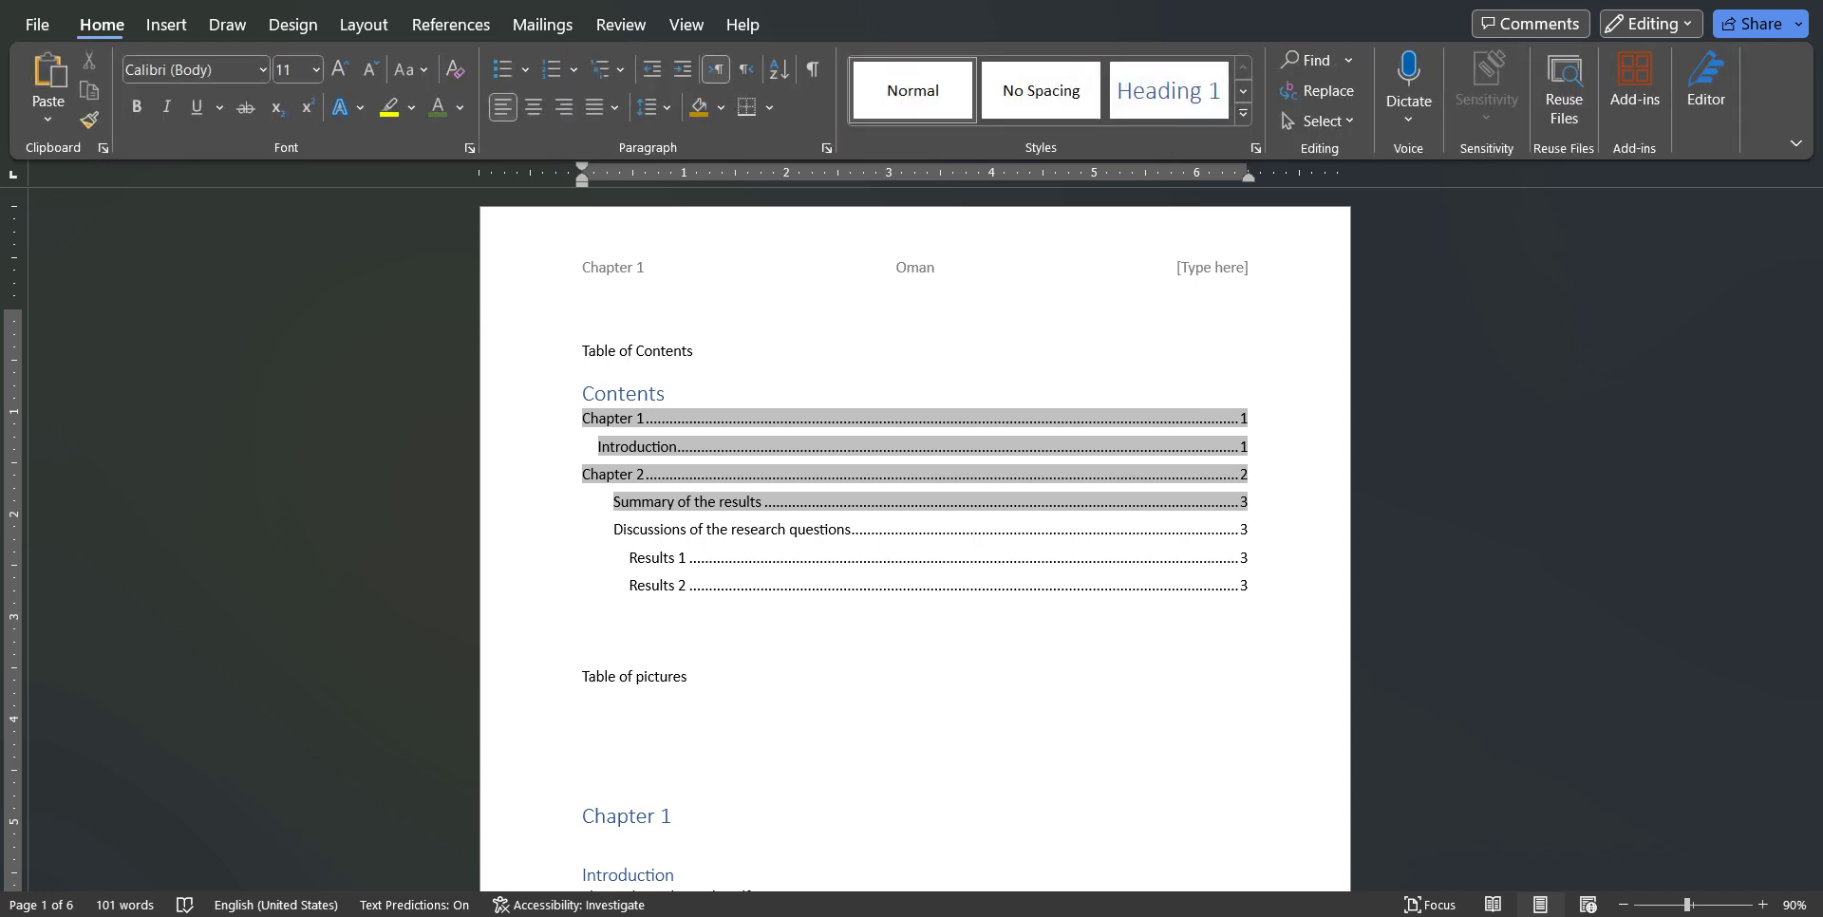
pyautogui.click(1243, 113)
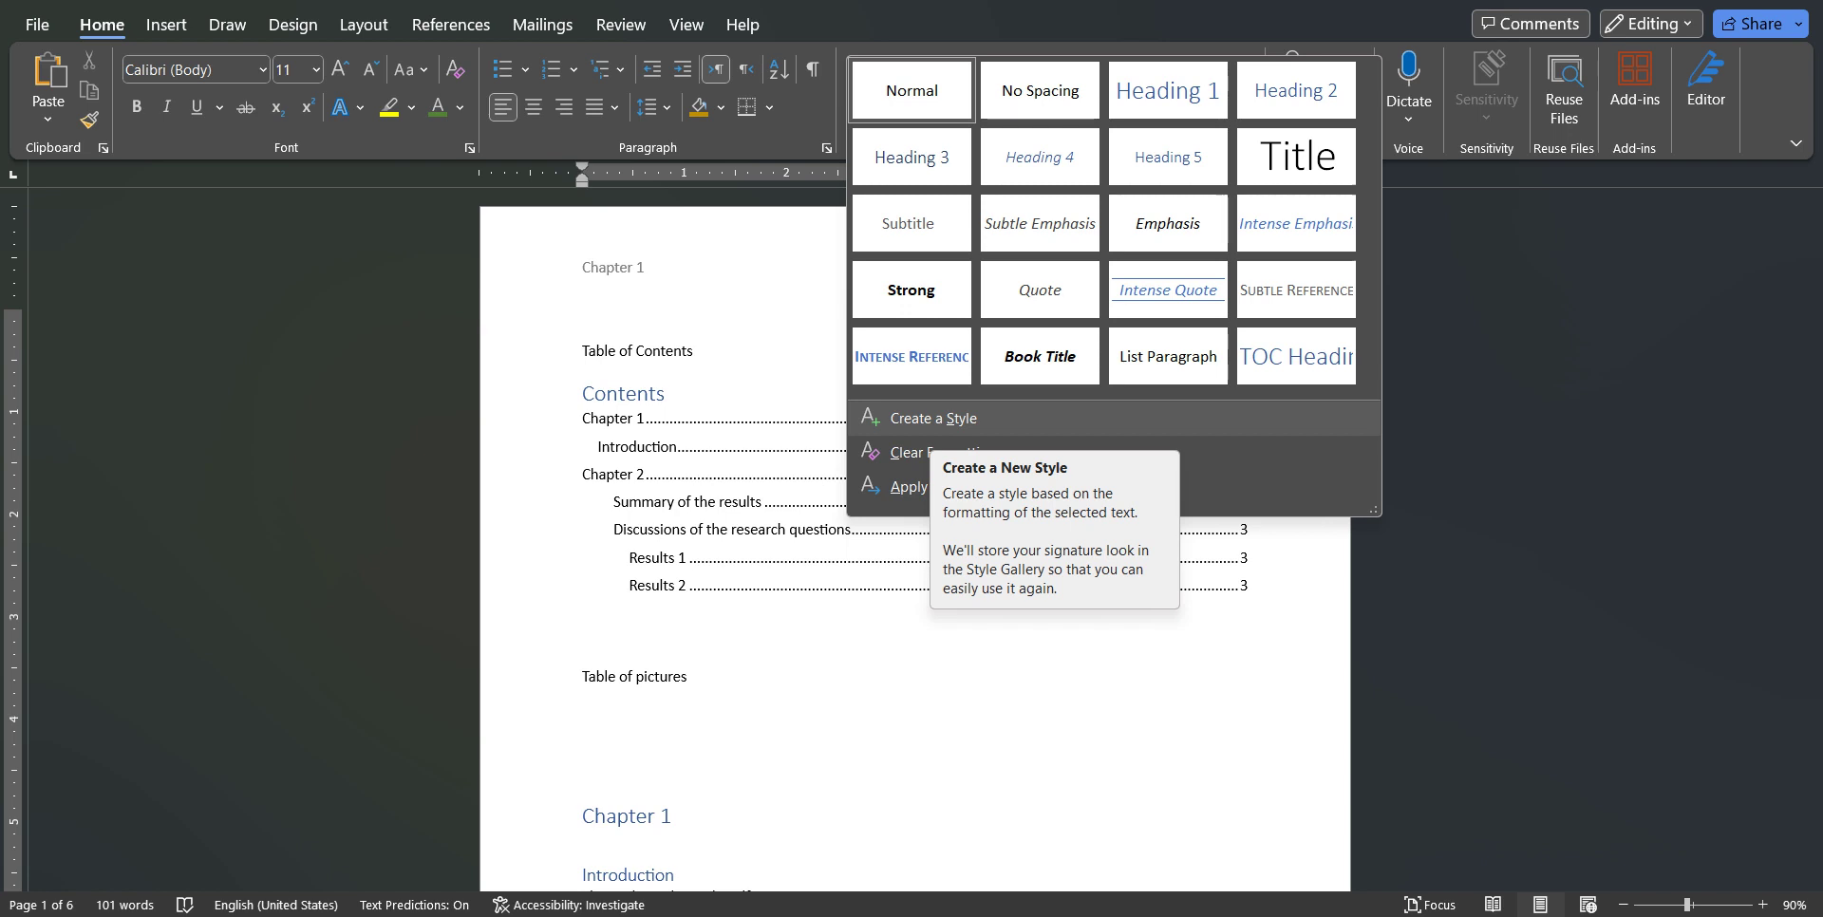
pyautogui.click(934, 418)
pyautogui.write('Pictures')
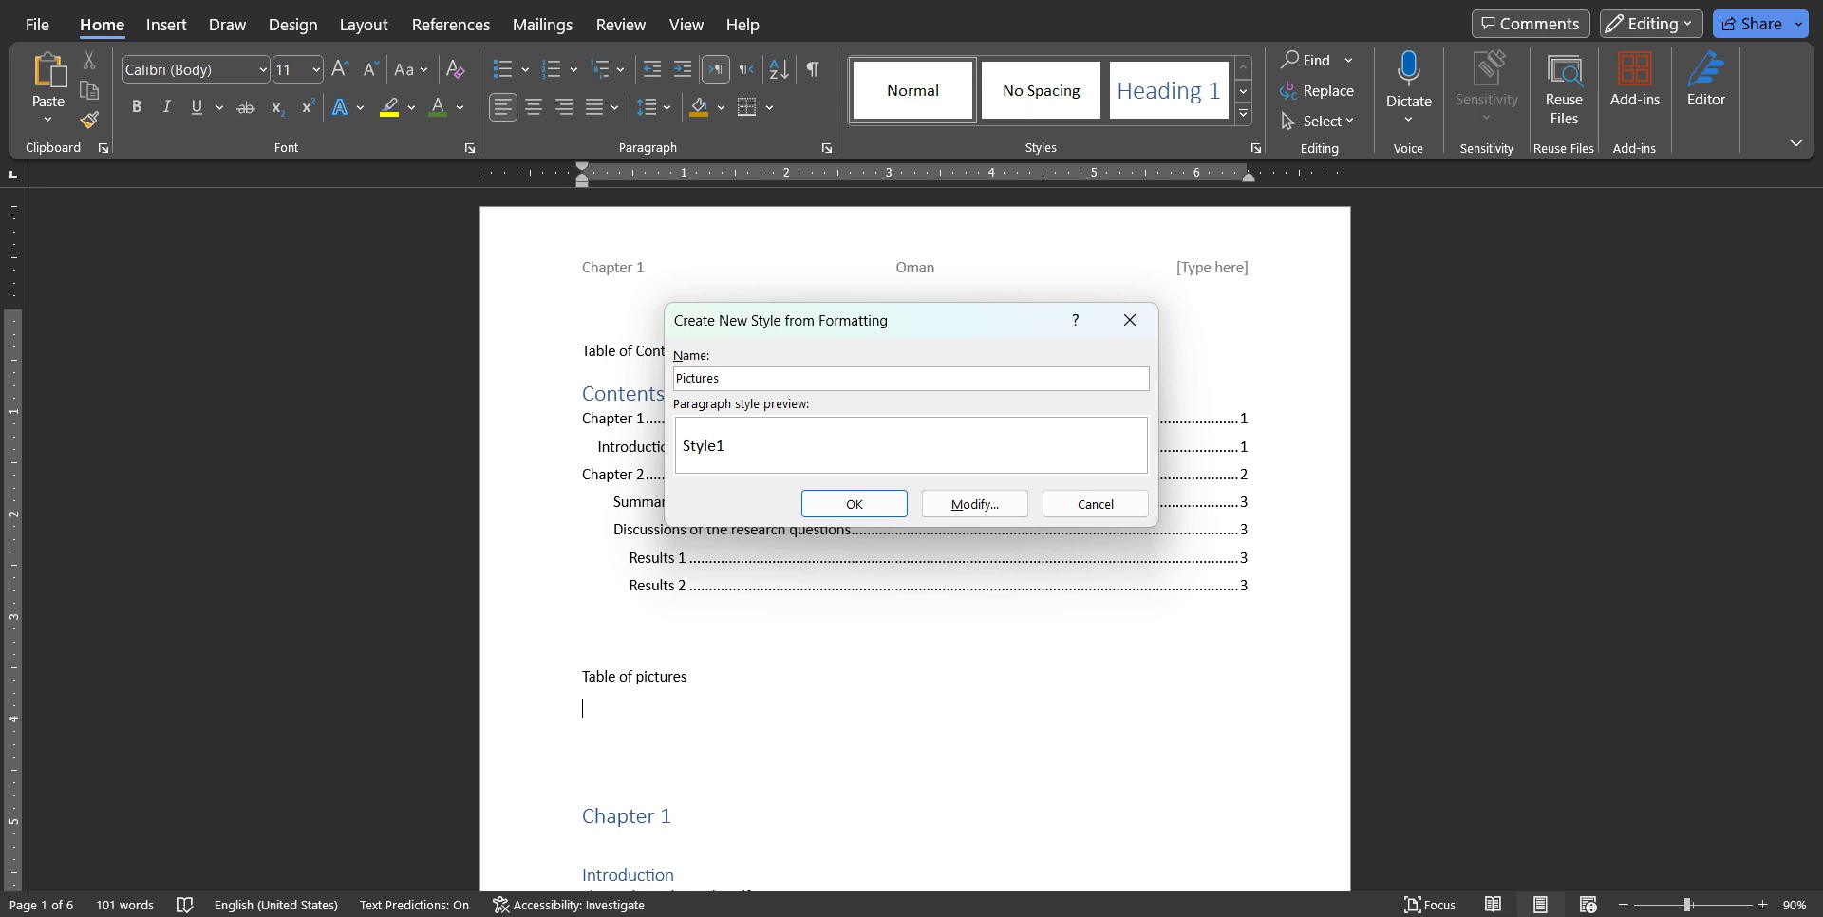
pyautogui.click(855, 503)
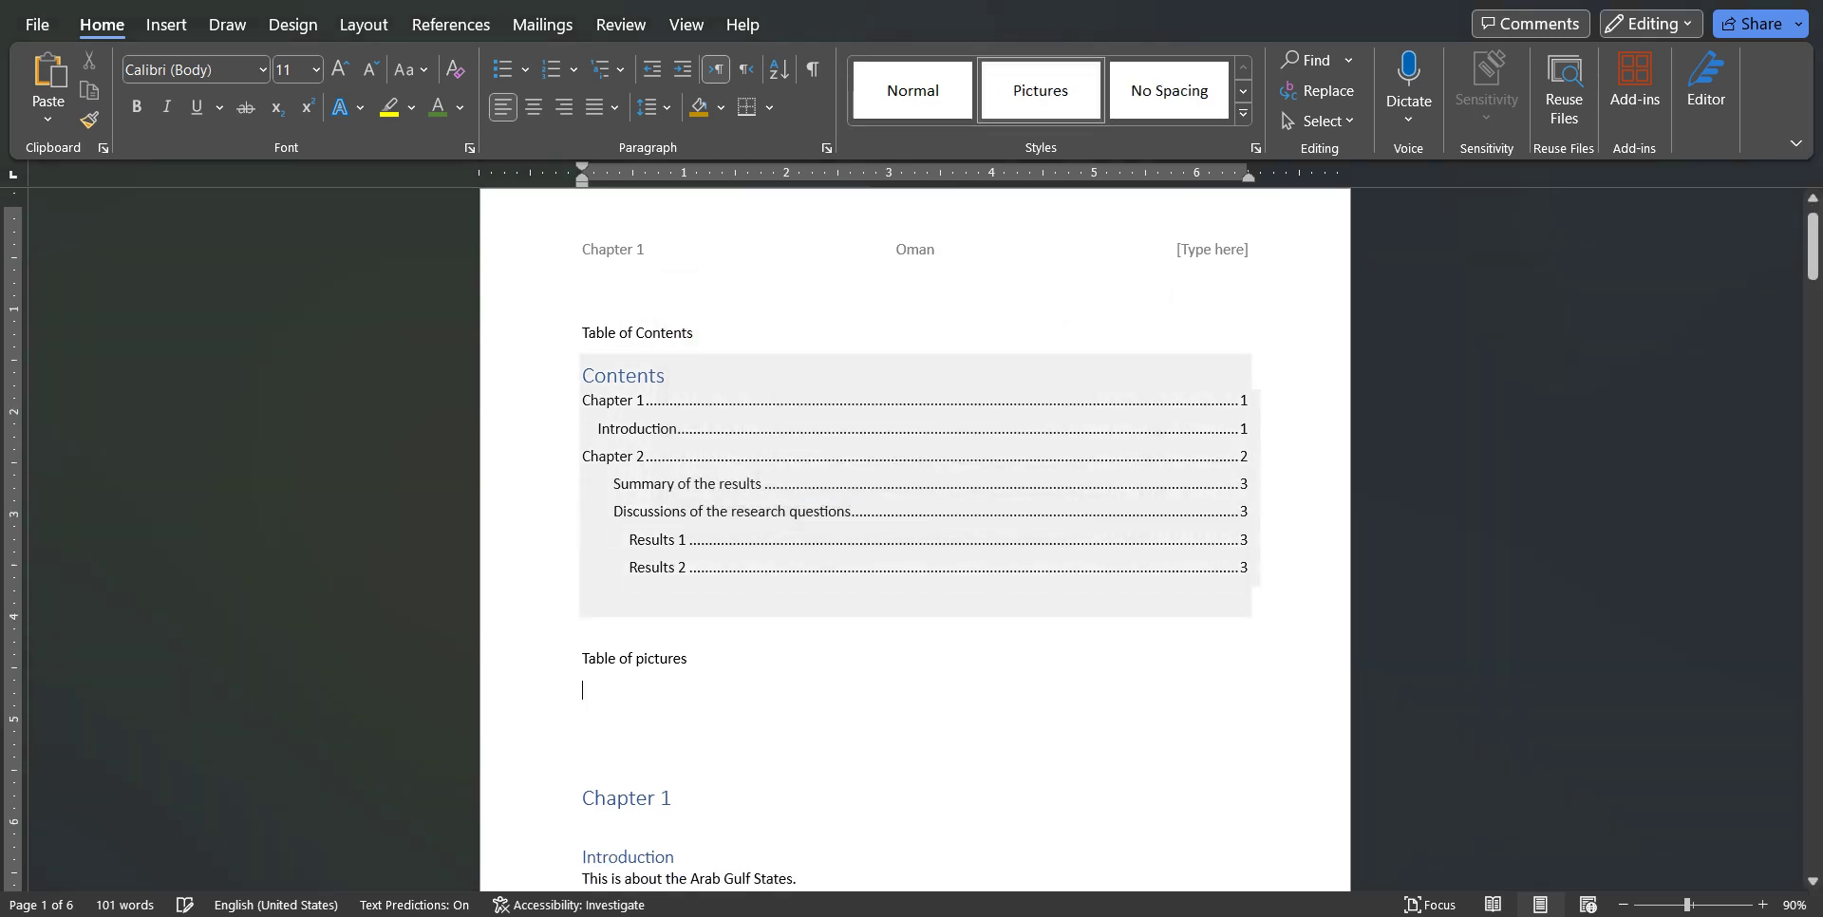
# Apply the Pictures style to the "Picture 1: Car" caption on page 4.
pyautogui.scroll(-10, 854, 503)
pyautogui.scroll(-10, 915, 539)
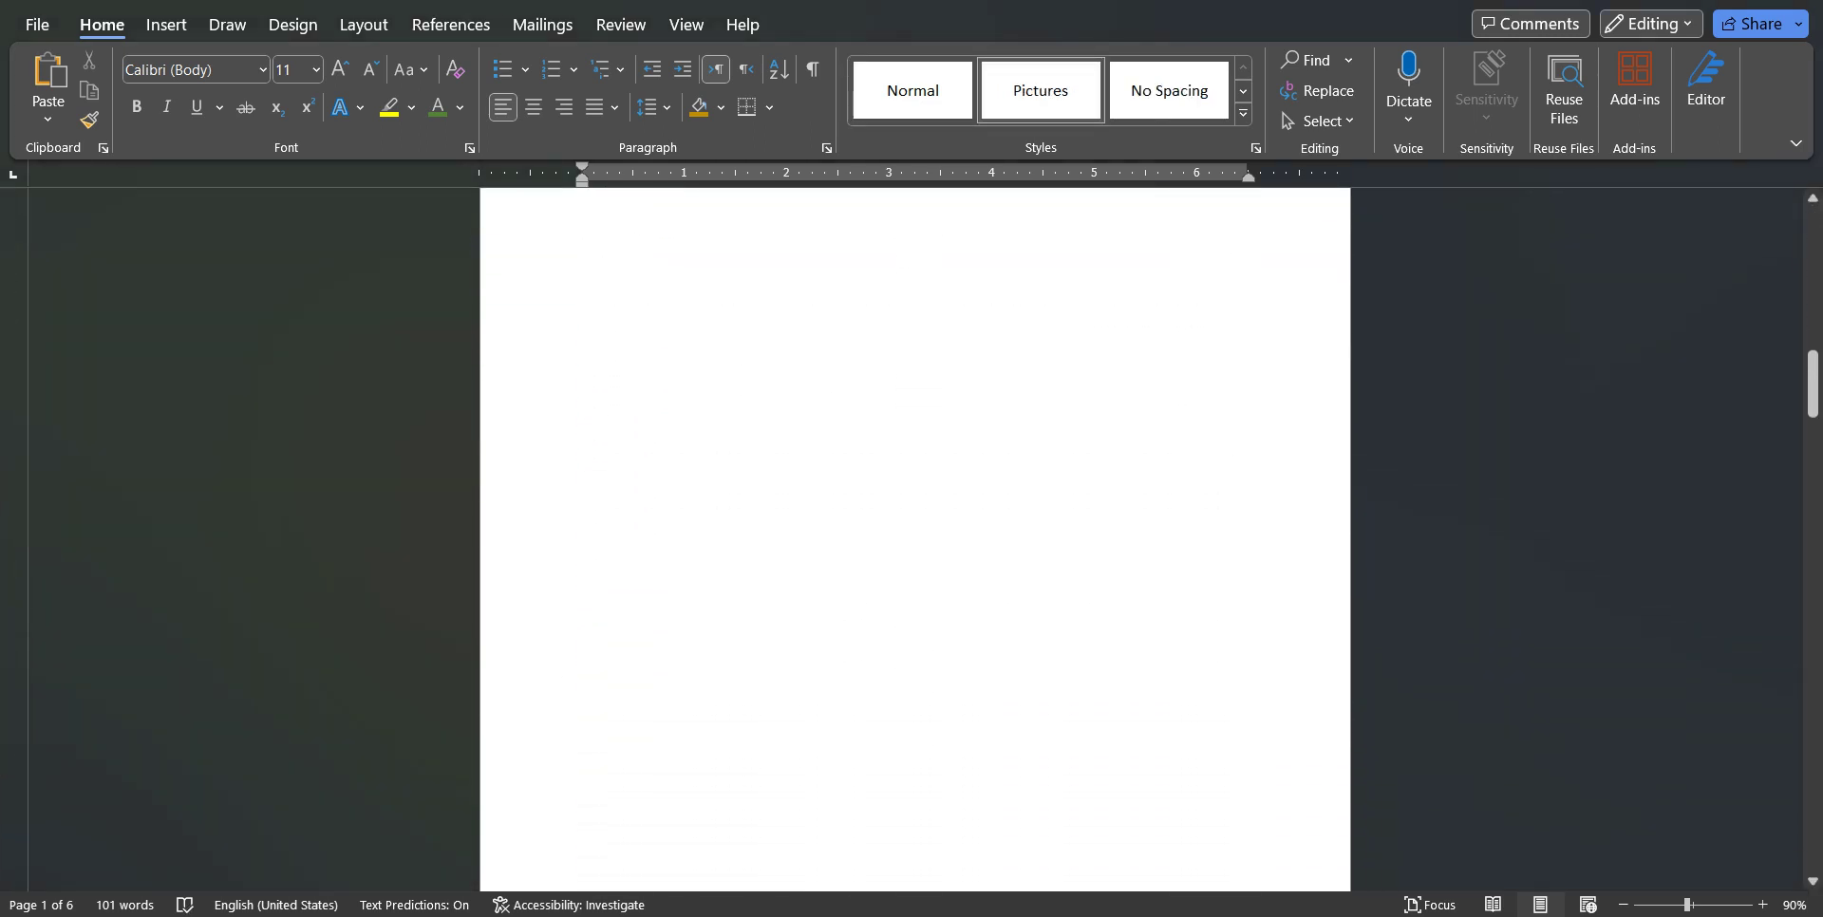
pyautogui.scroll(-10, 915, 539)
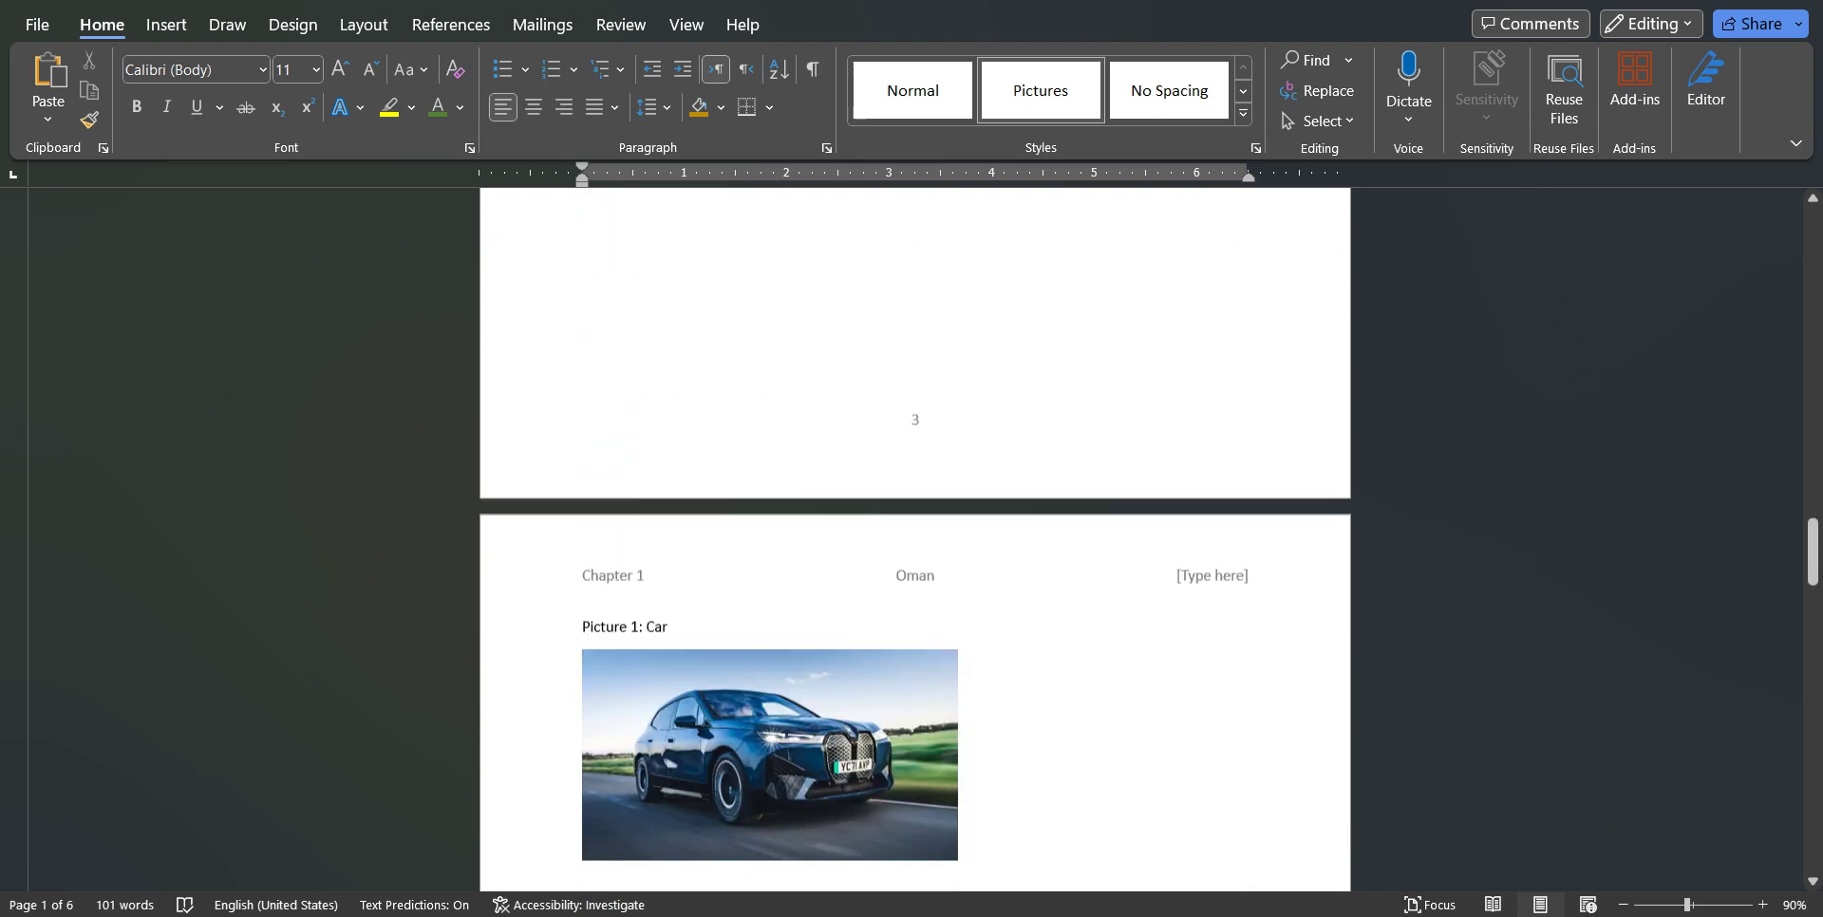
pyautogui.scroll(3, 915, 540)
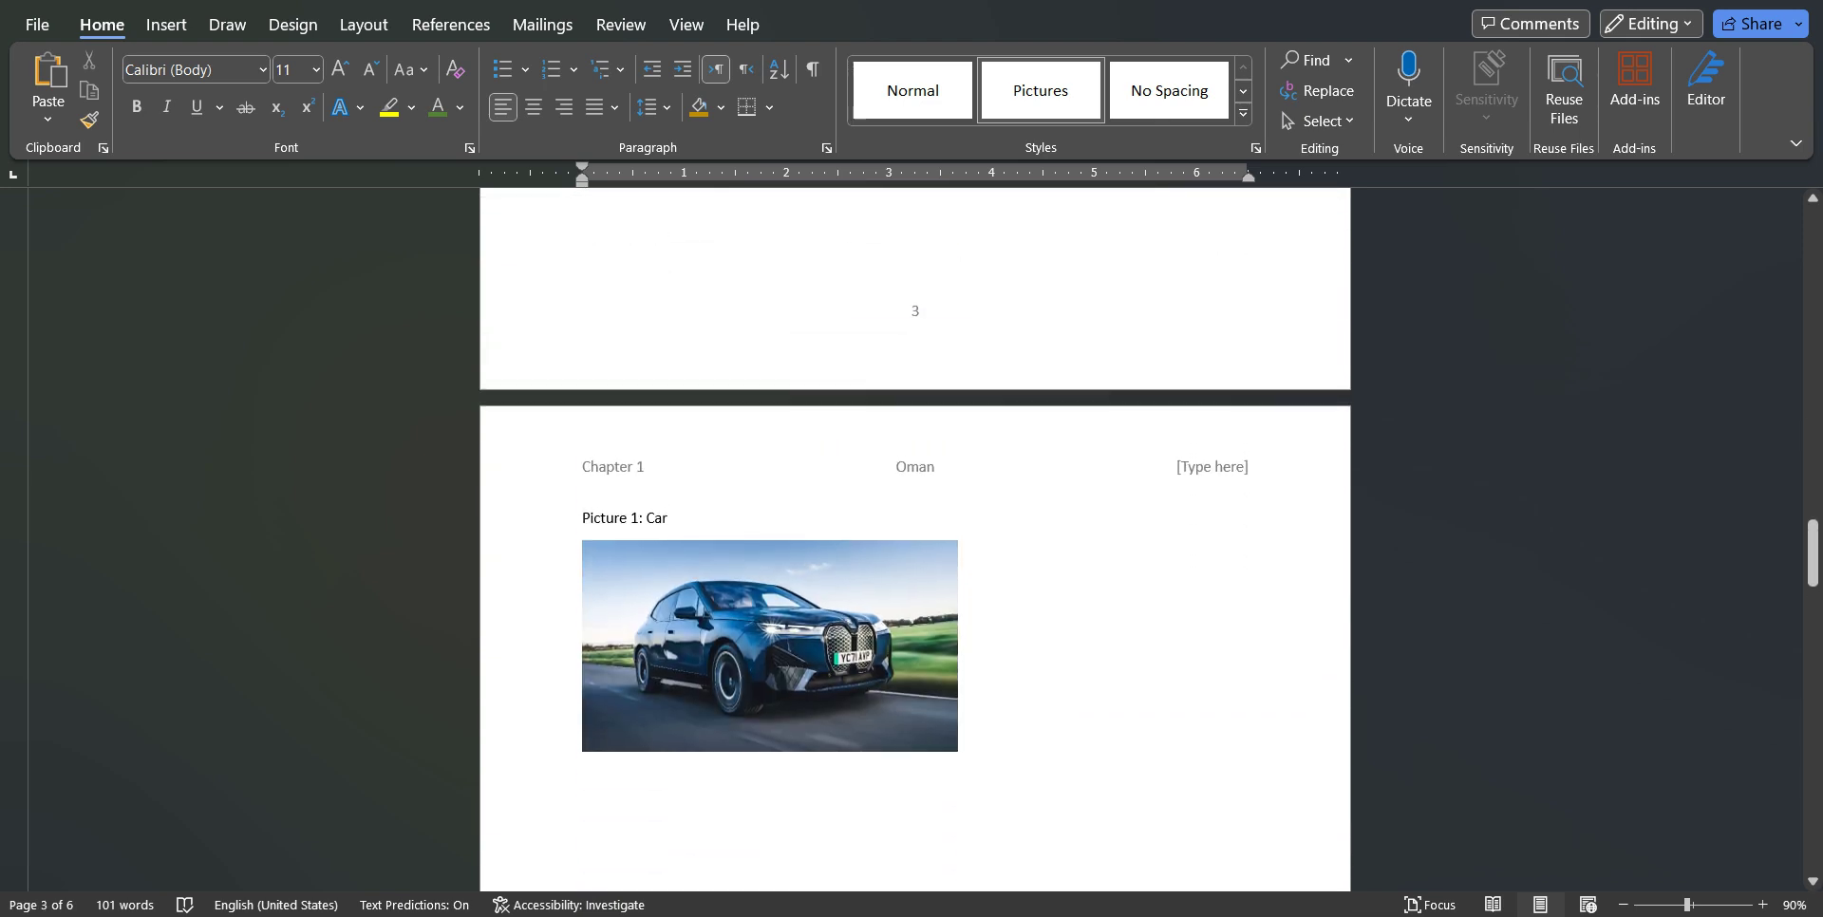
pyautogui.click(544, 521)
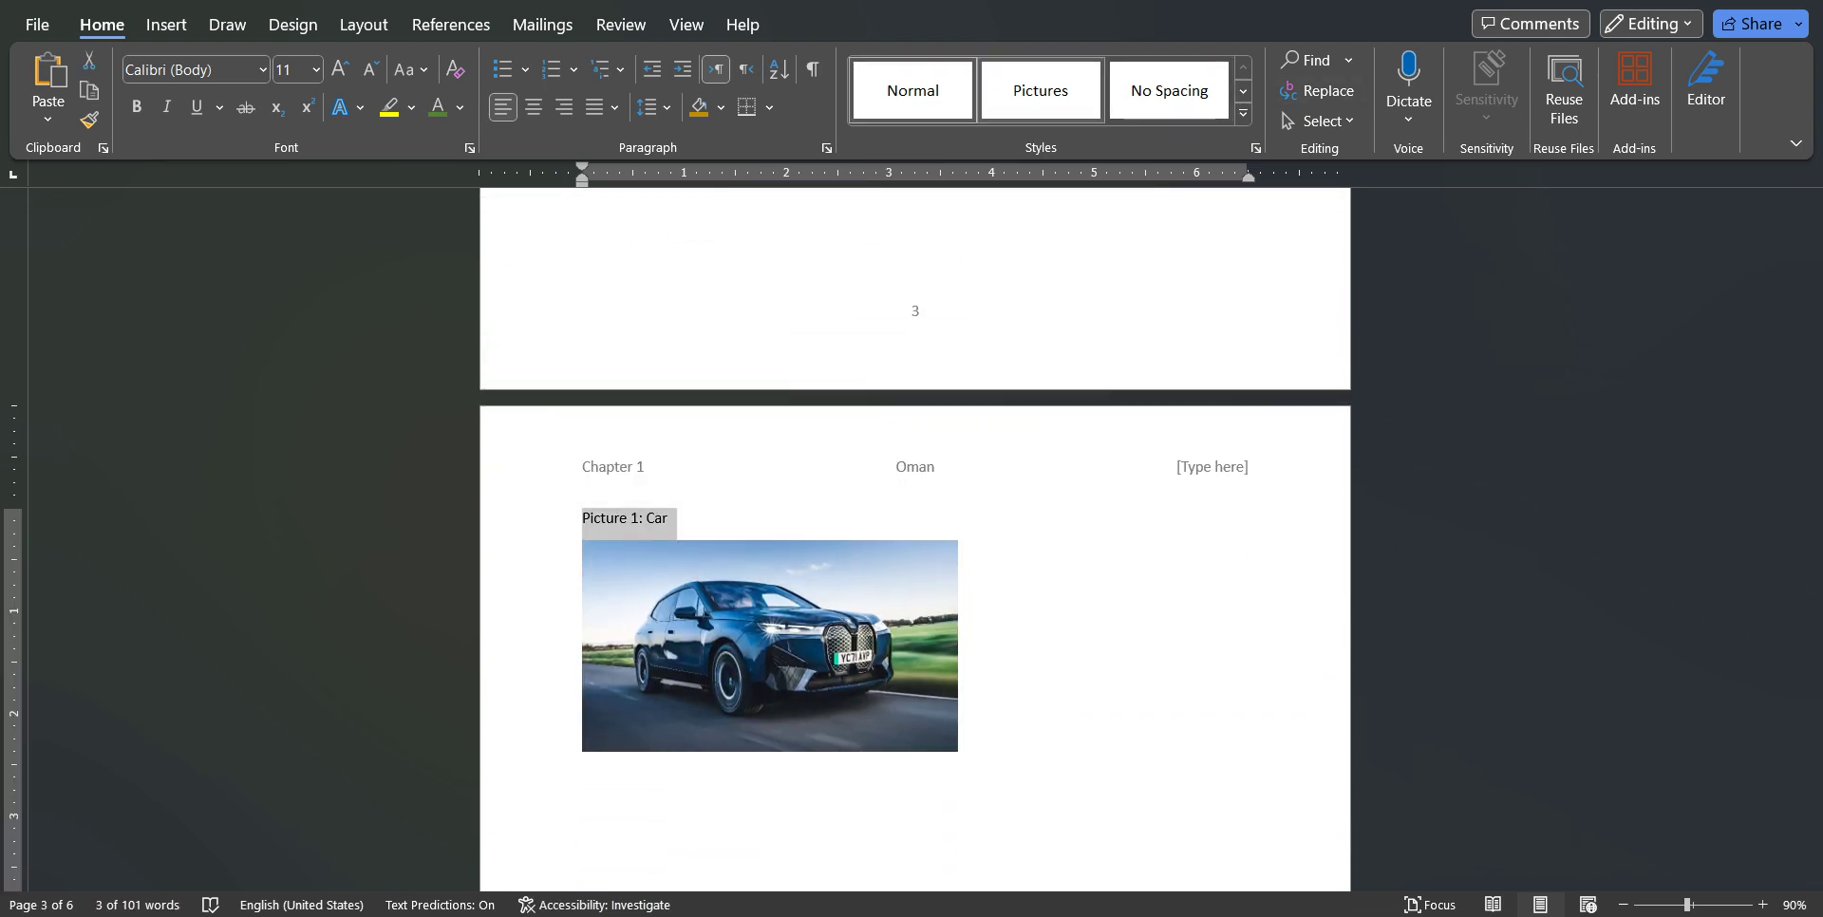
pyautogui.click(1040, 91)
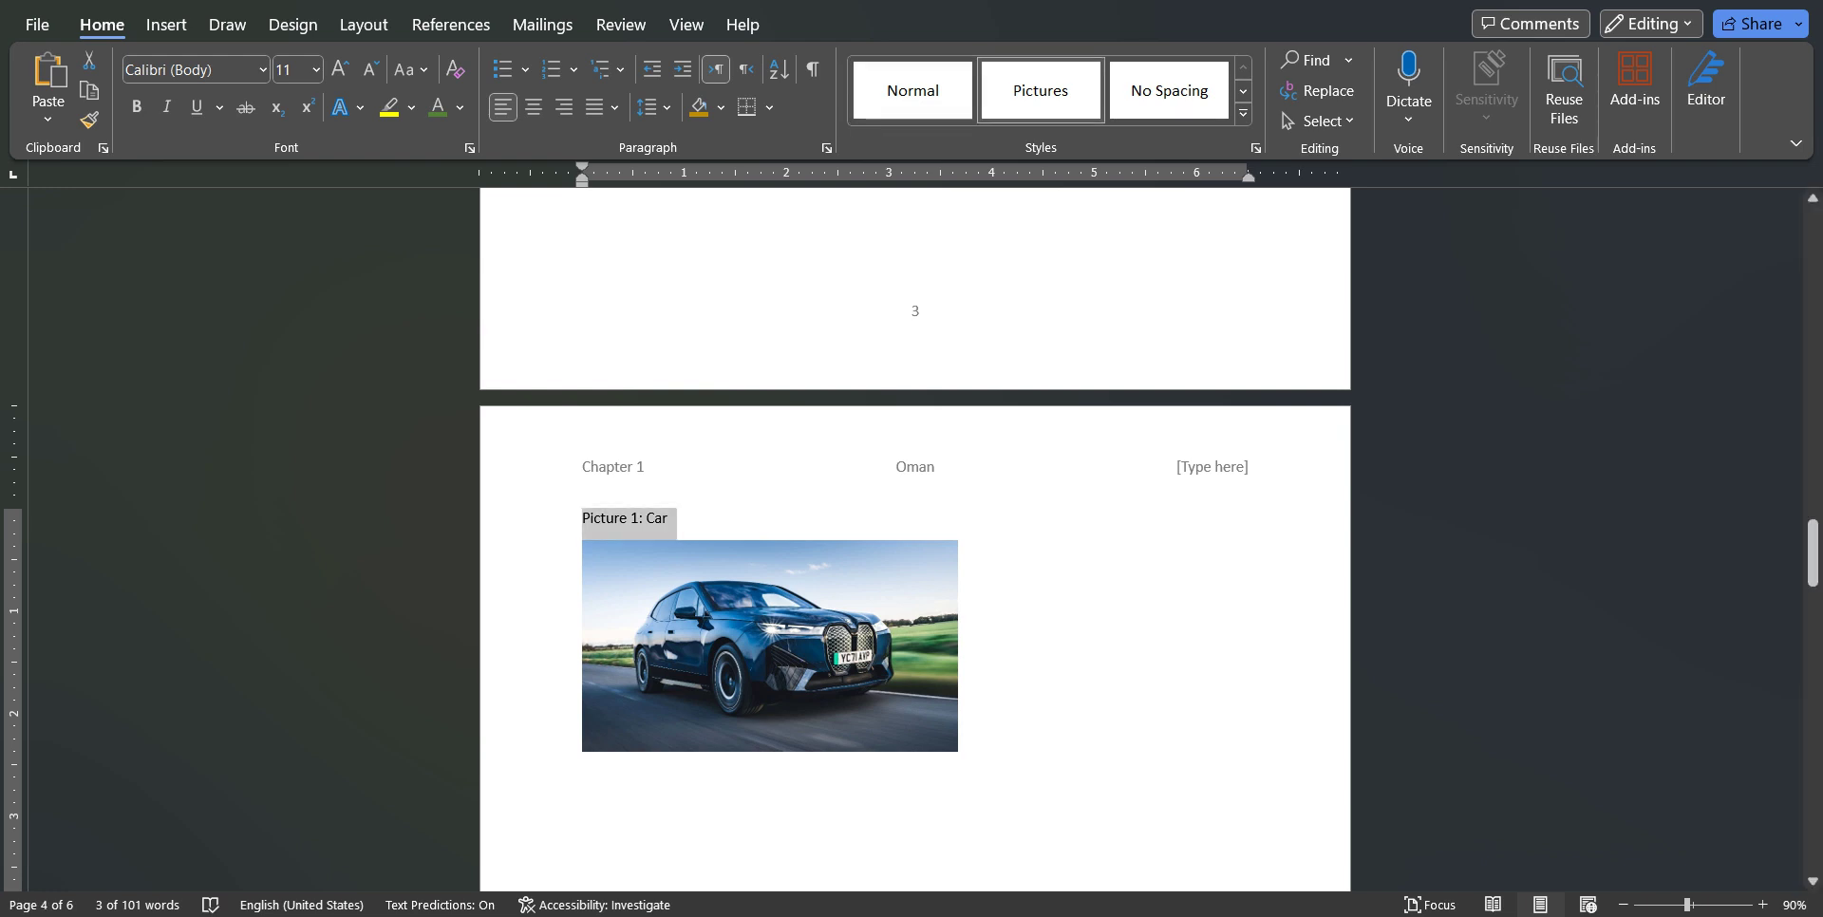
pyautogui.click(669, 518)
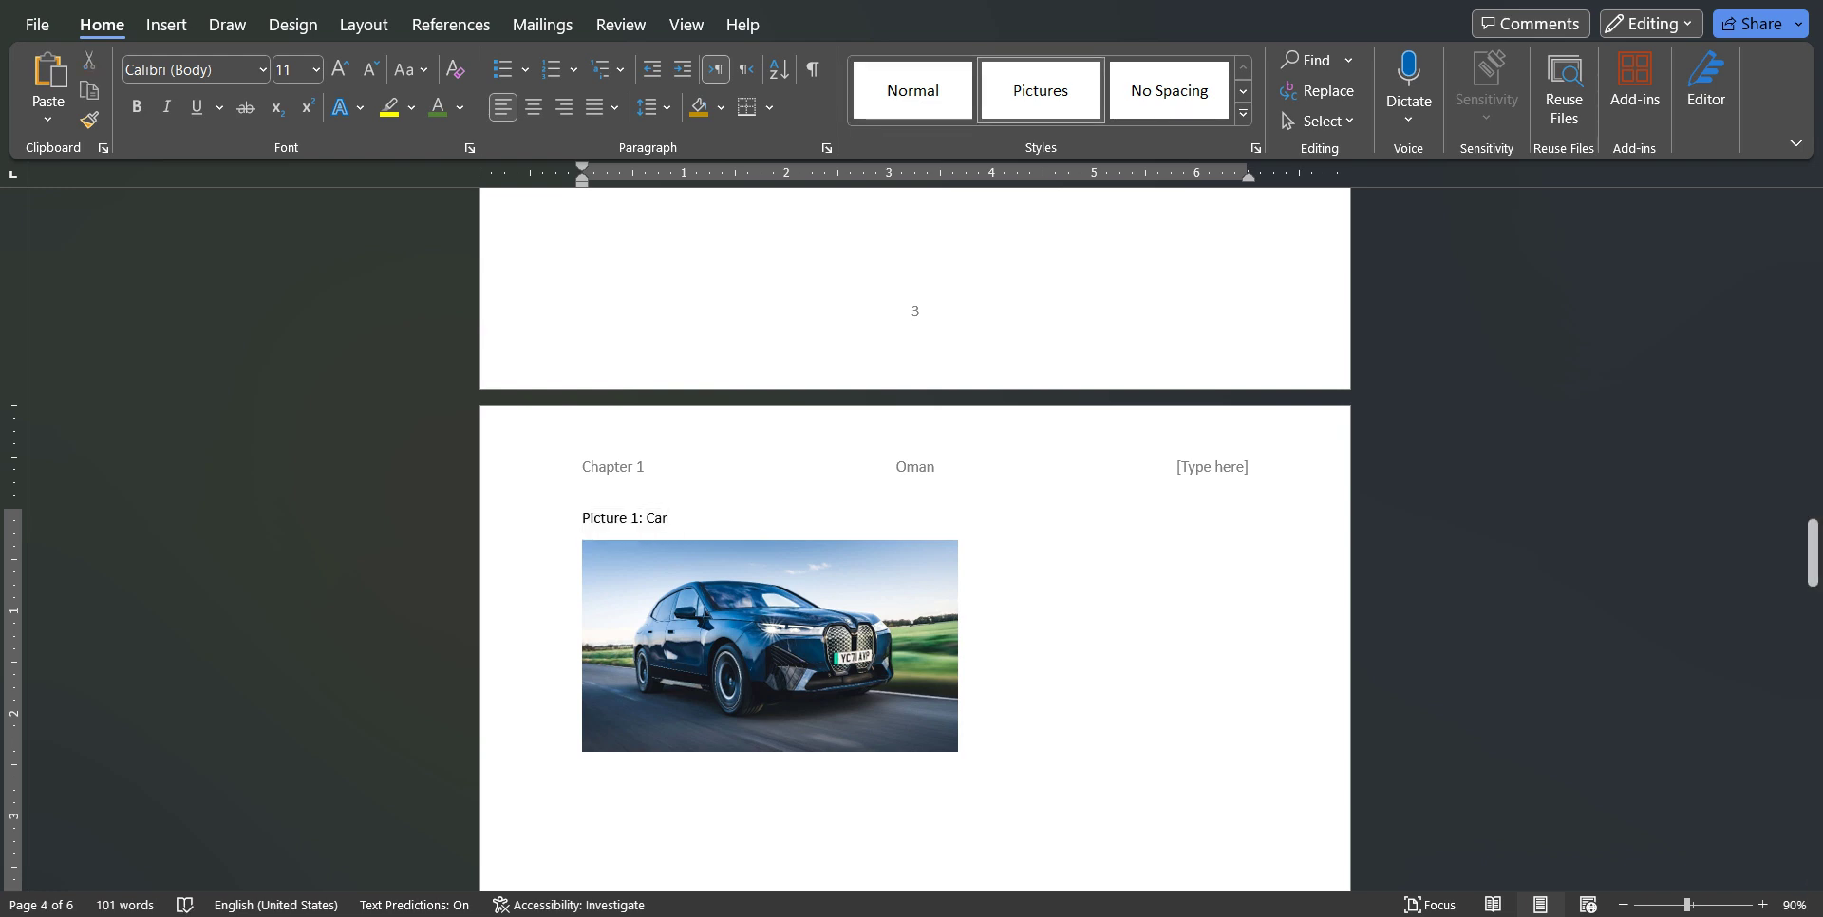
# Insert an empty line under the "Picture 2: Tree" caption on page 6 and apply the Pictures style to the caption.
pyautogui.scroll(-10, 914, 570)
pyautogui.scroll(-10, 915, 551)
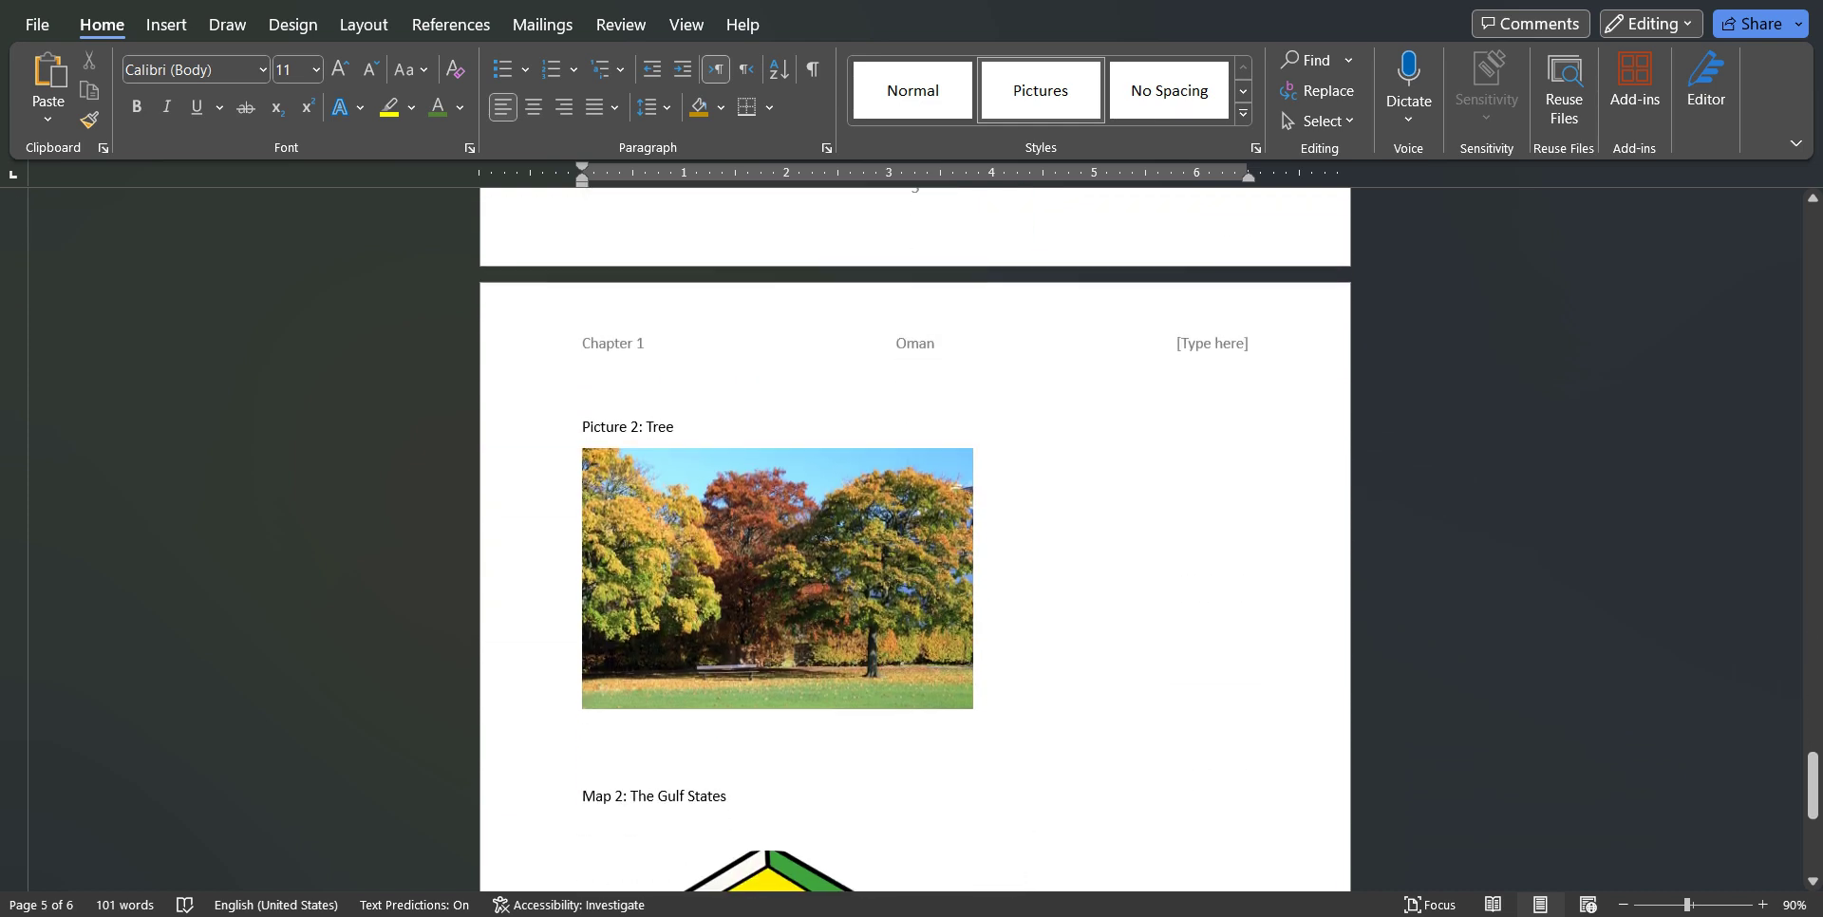
pyautogui.click(675, 427)
pyautogui.press('Return')
pyautogui.click(554, 428)
pyautogui.click(1040, 91)
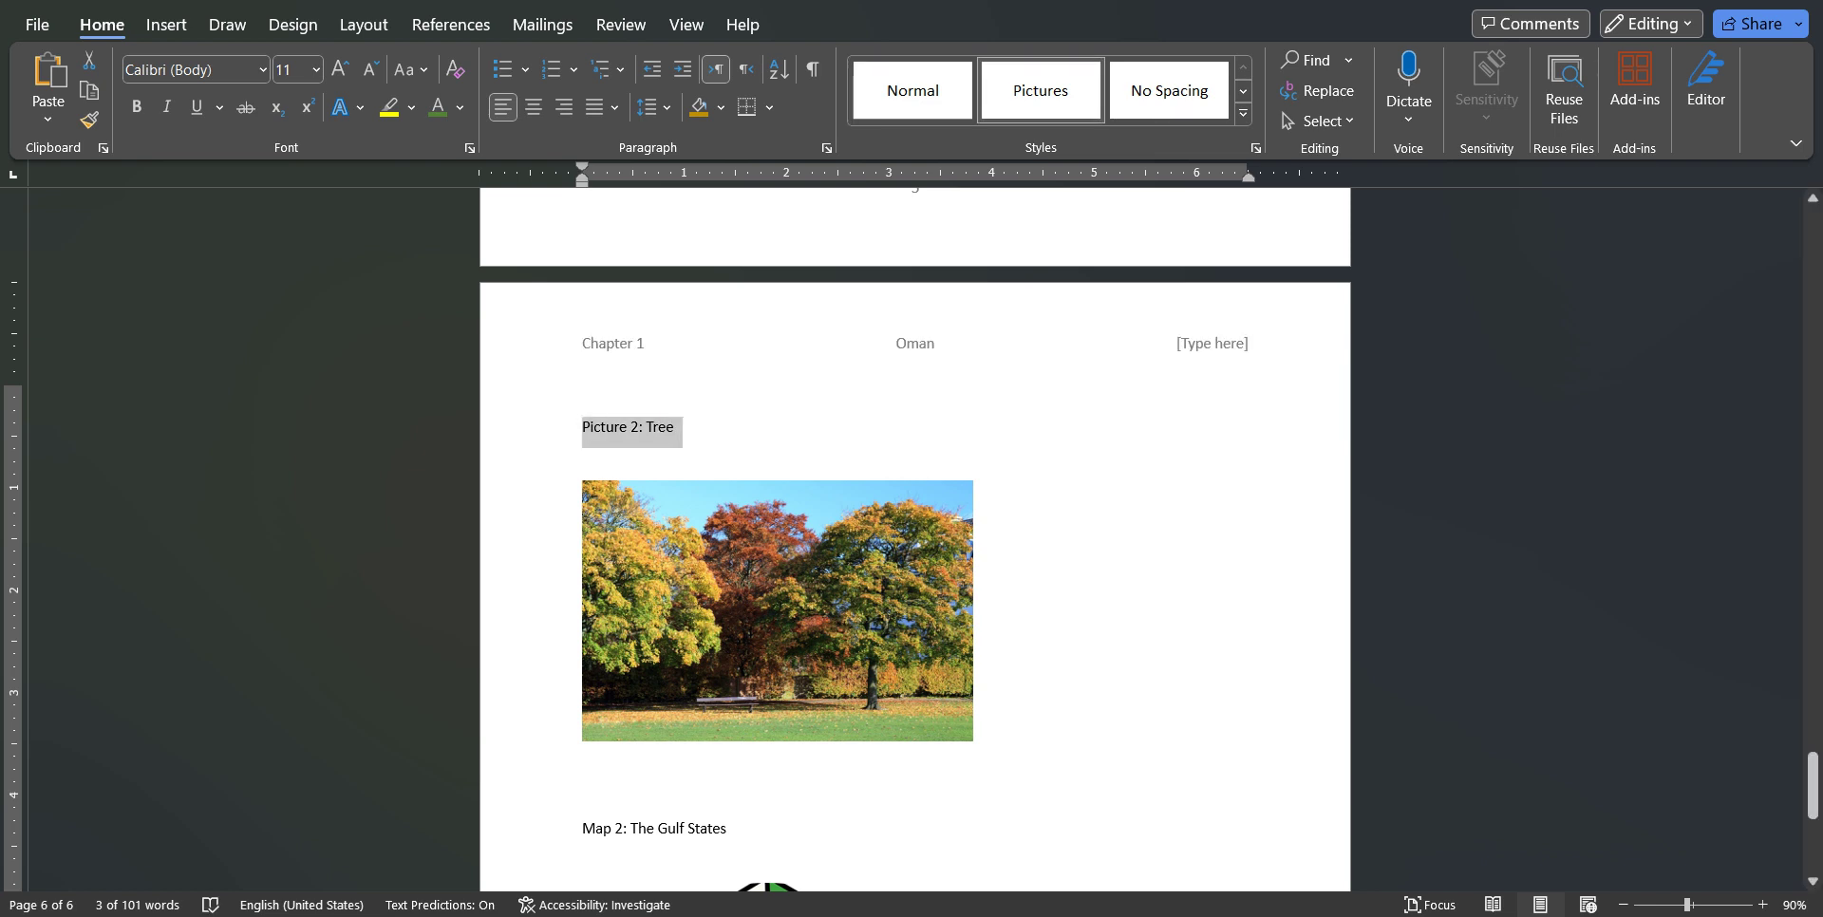
# Start a custom table of contents under "Table of pictures", clearing the levels of Headings 1 to 3 and giving the Pictures style TOC level 1.
pyautogui.moveTo(1812, 786); pyautogui.dragTo(1812, 248)
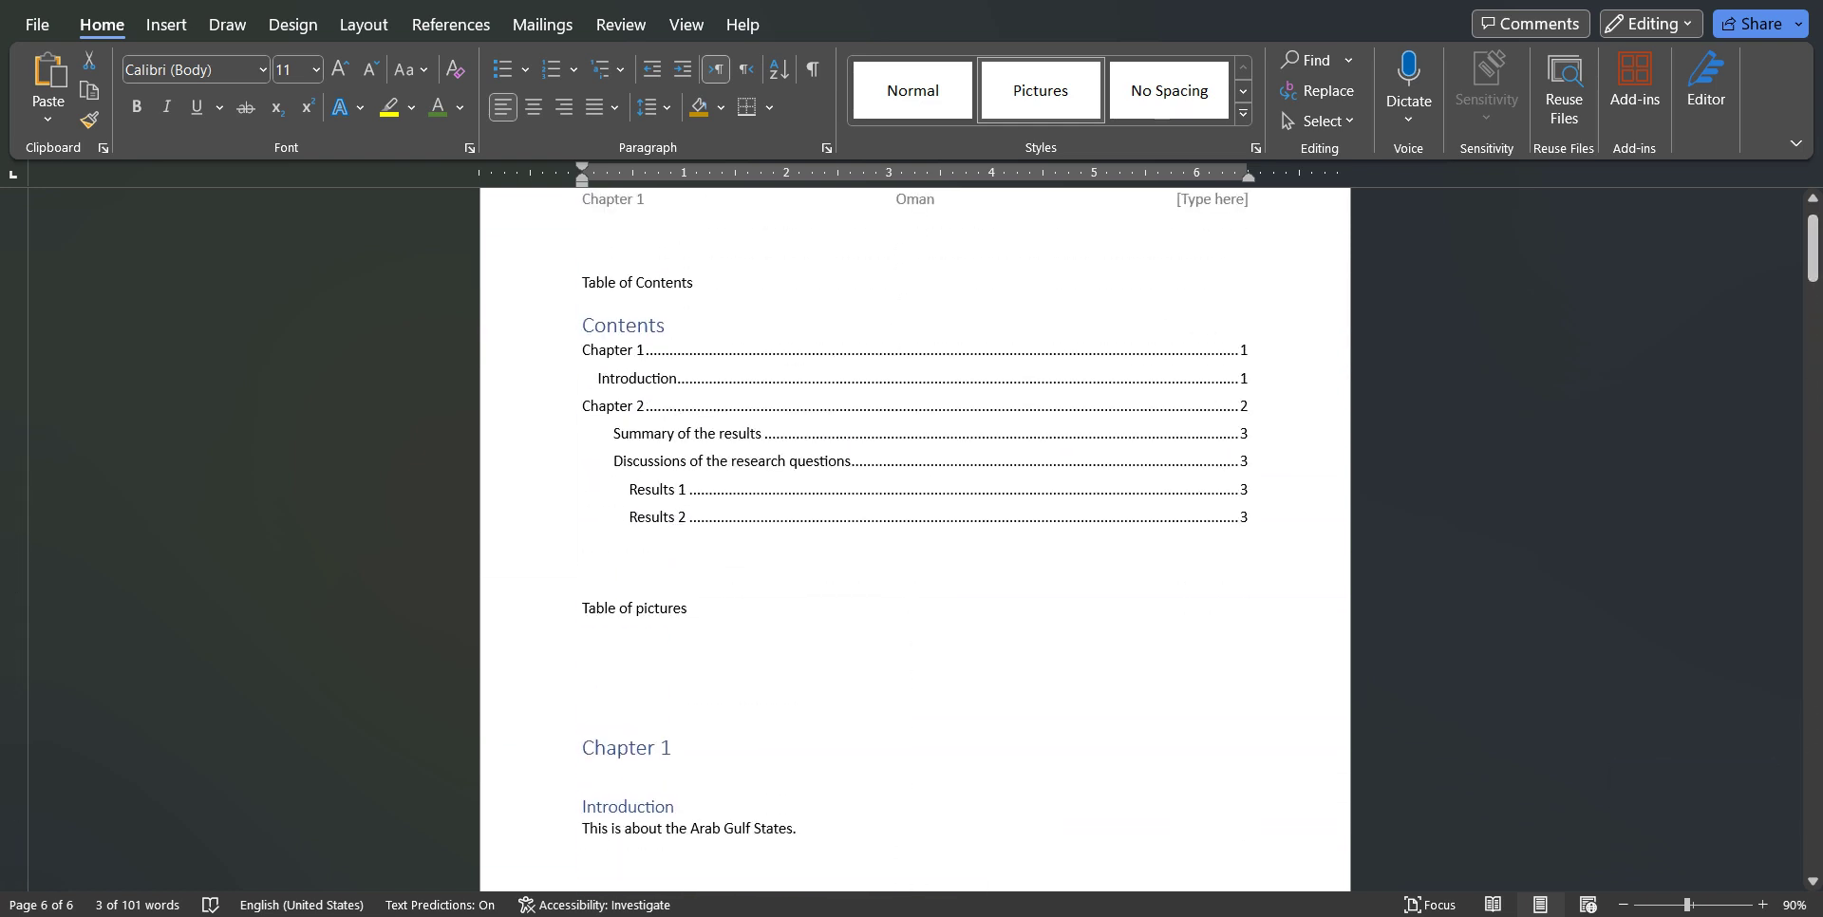
pyautogui.click(583, 640)
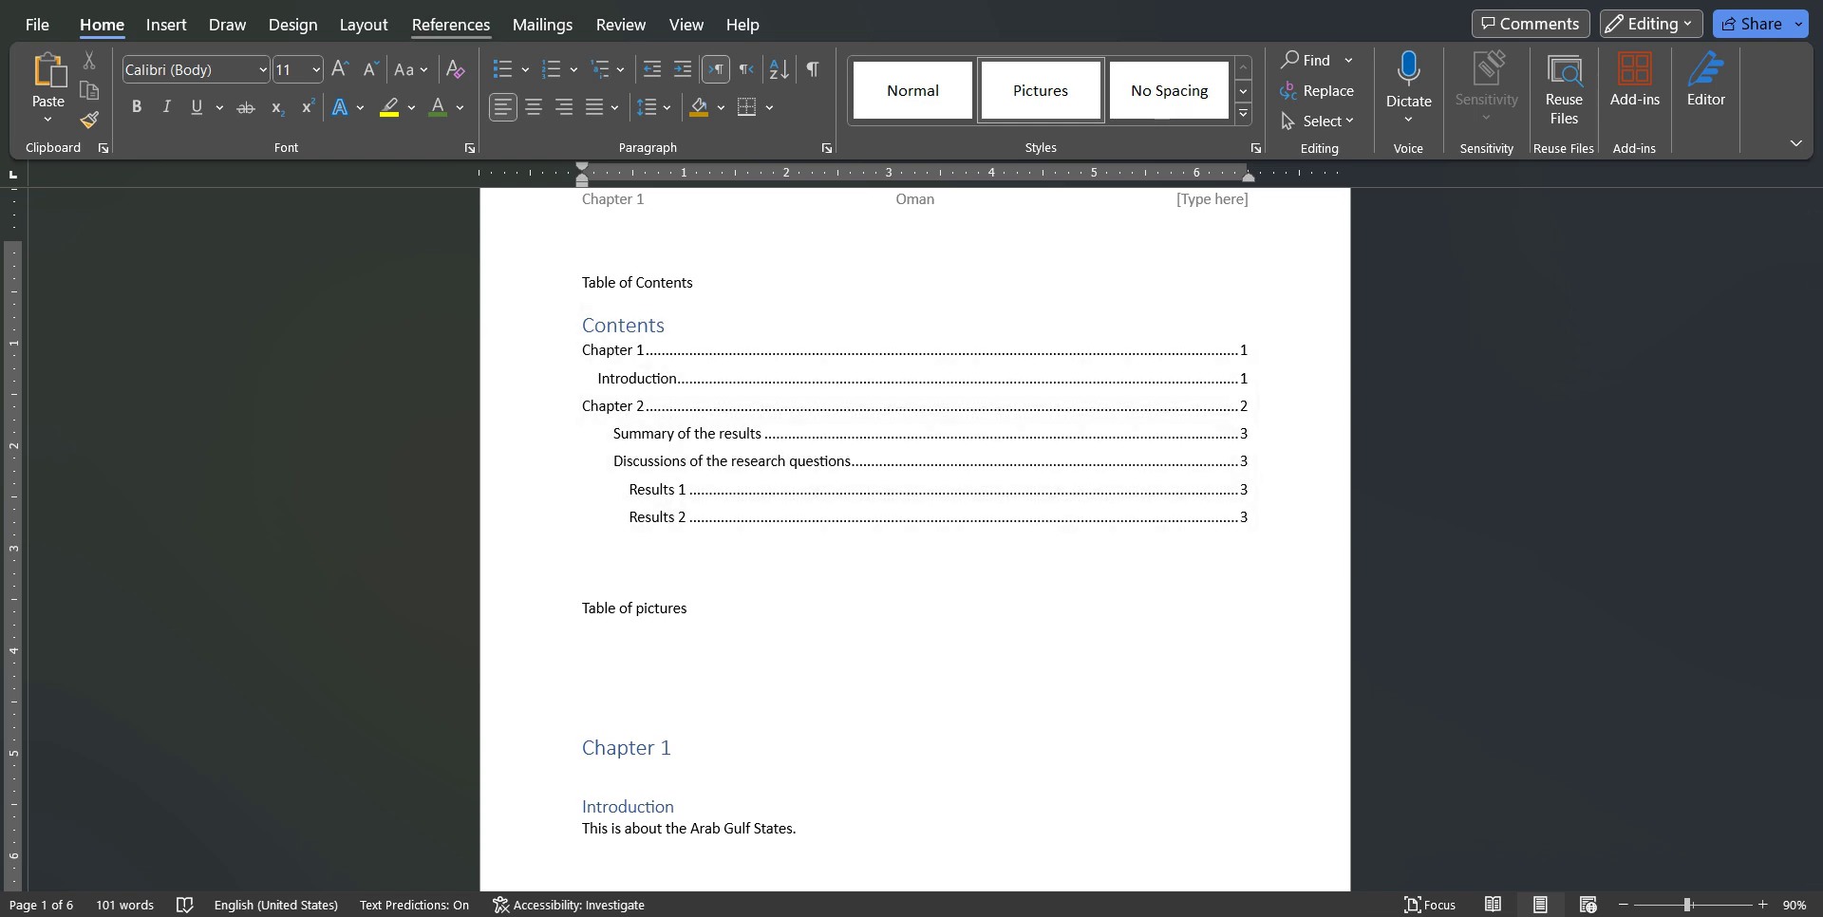
pyautogui.click(451, 25)
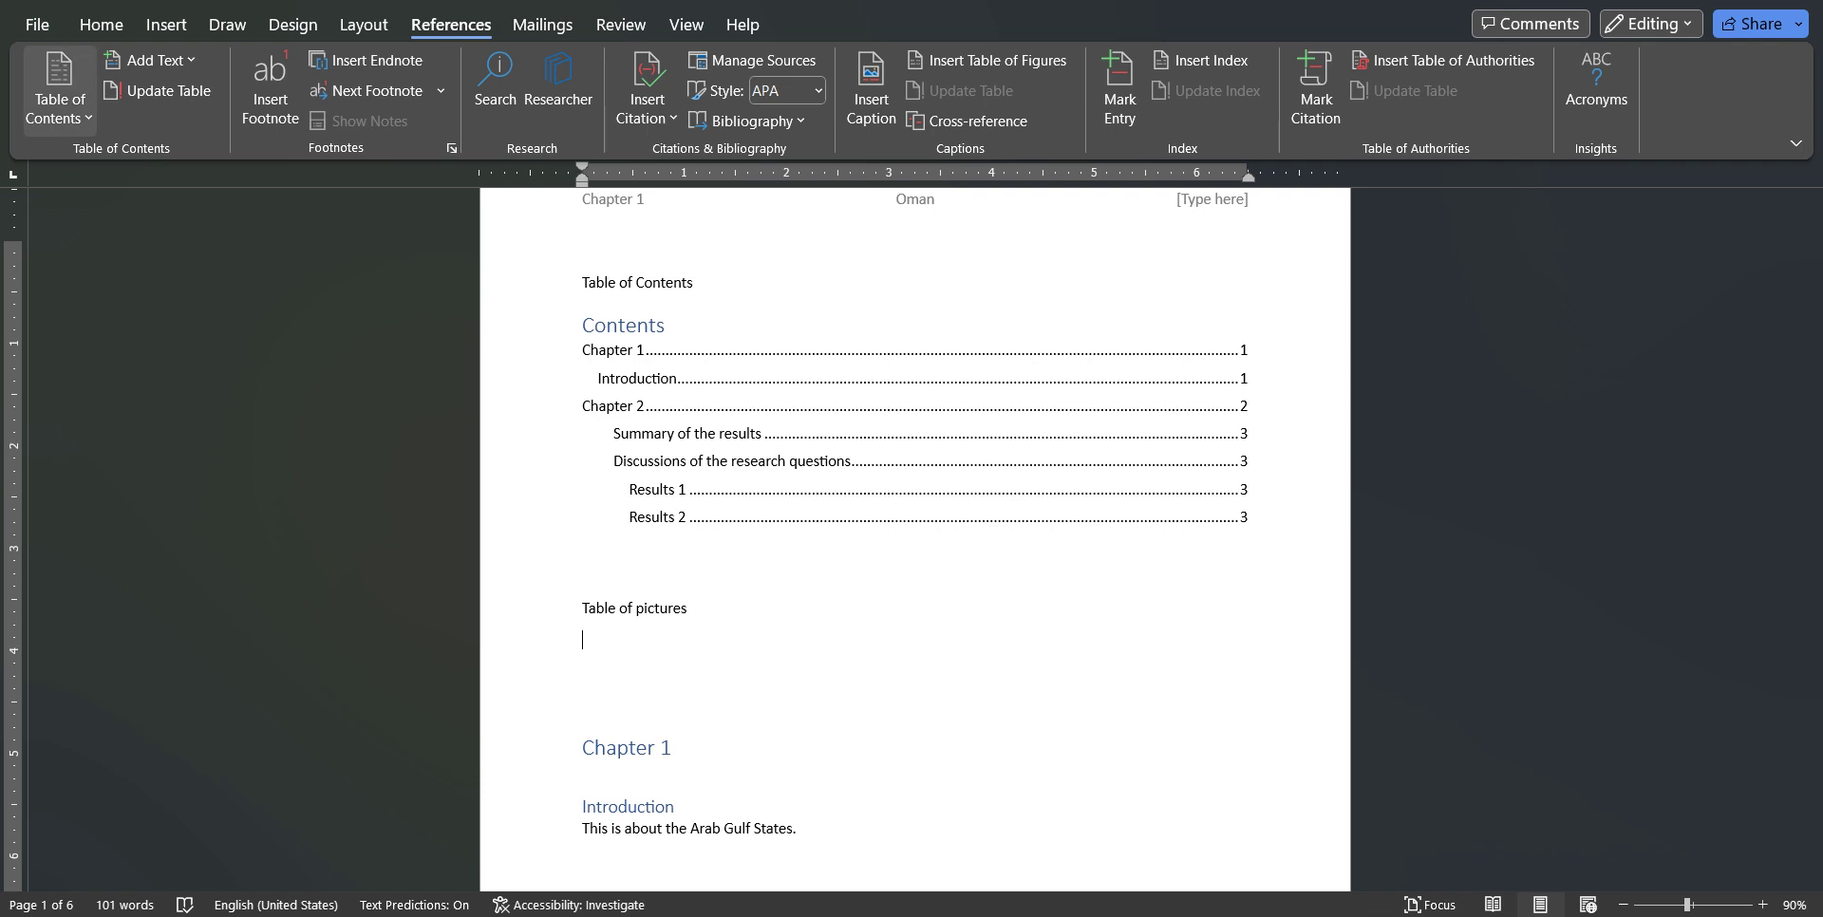
pyautogui.click(59, 95)
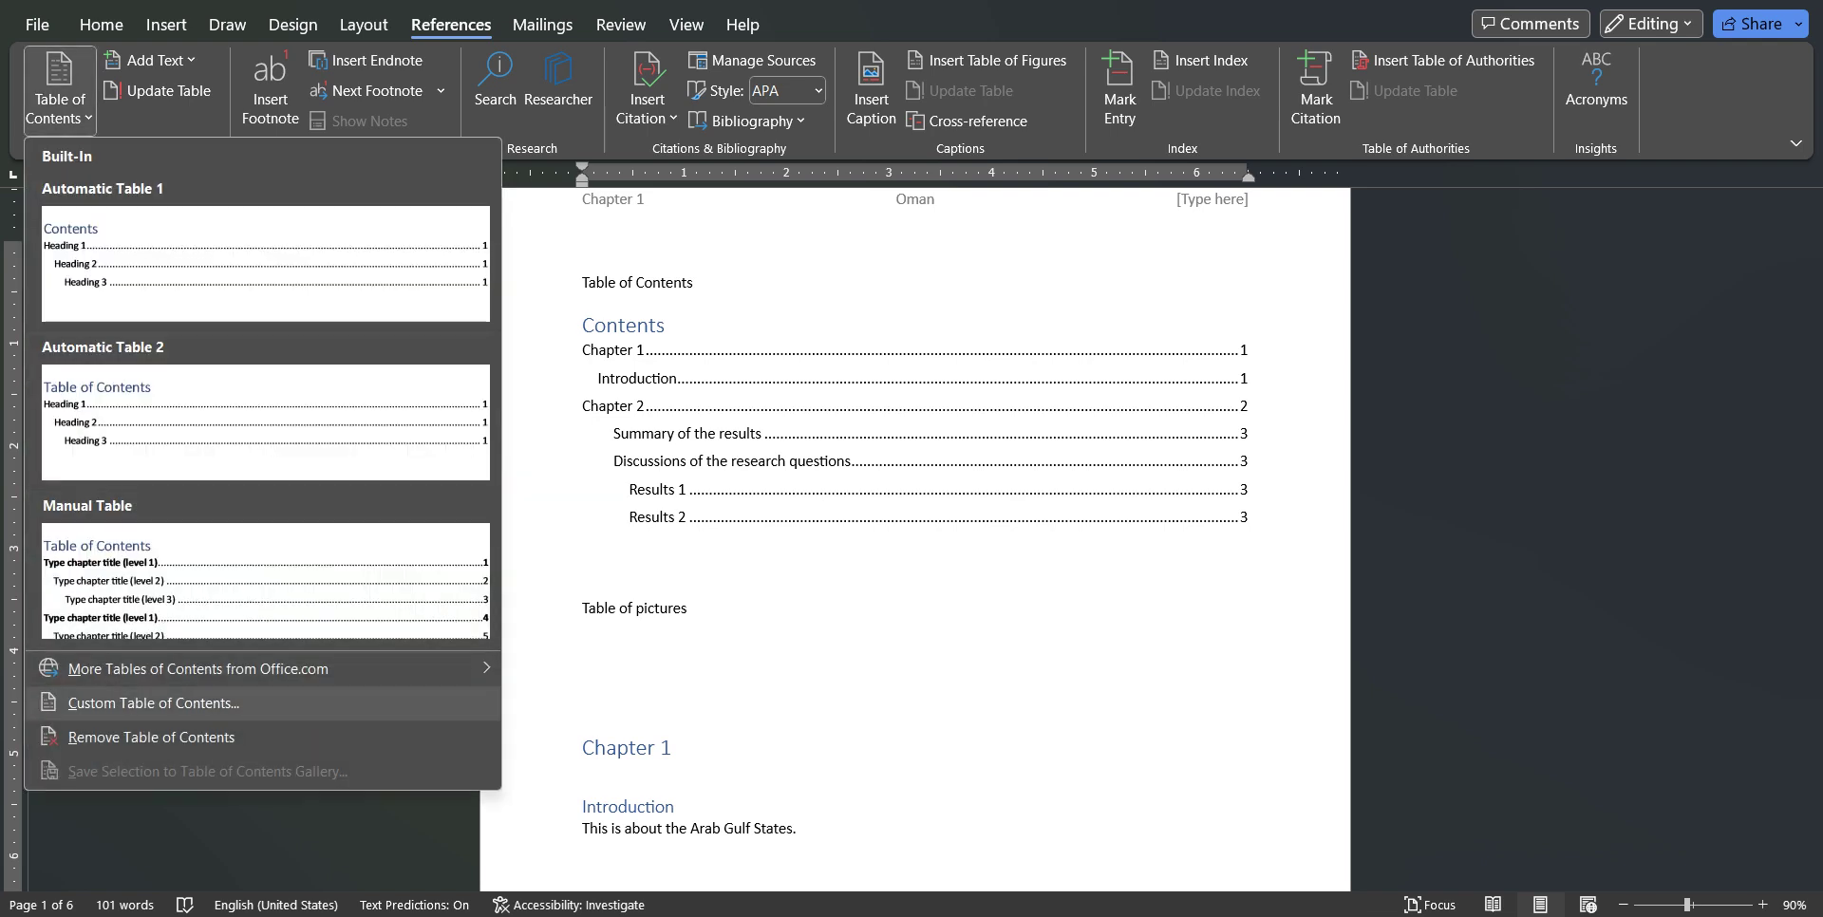
pyautogui.click(151, 702)
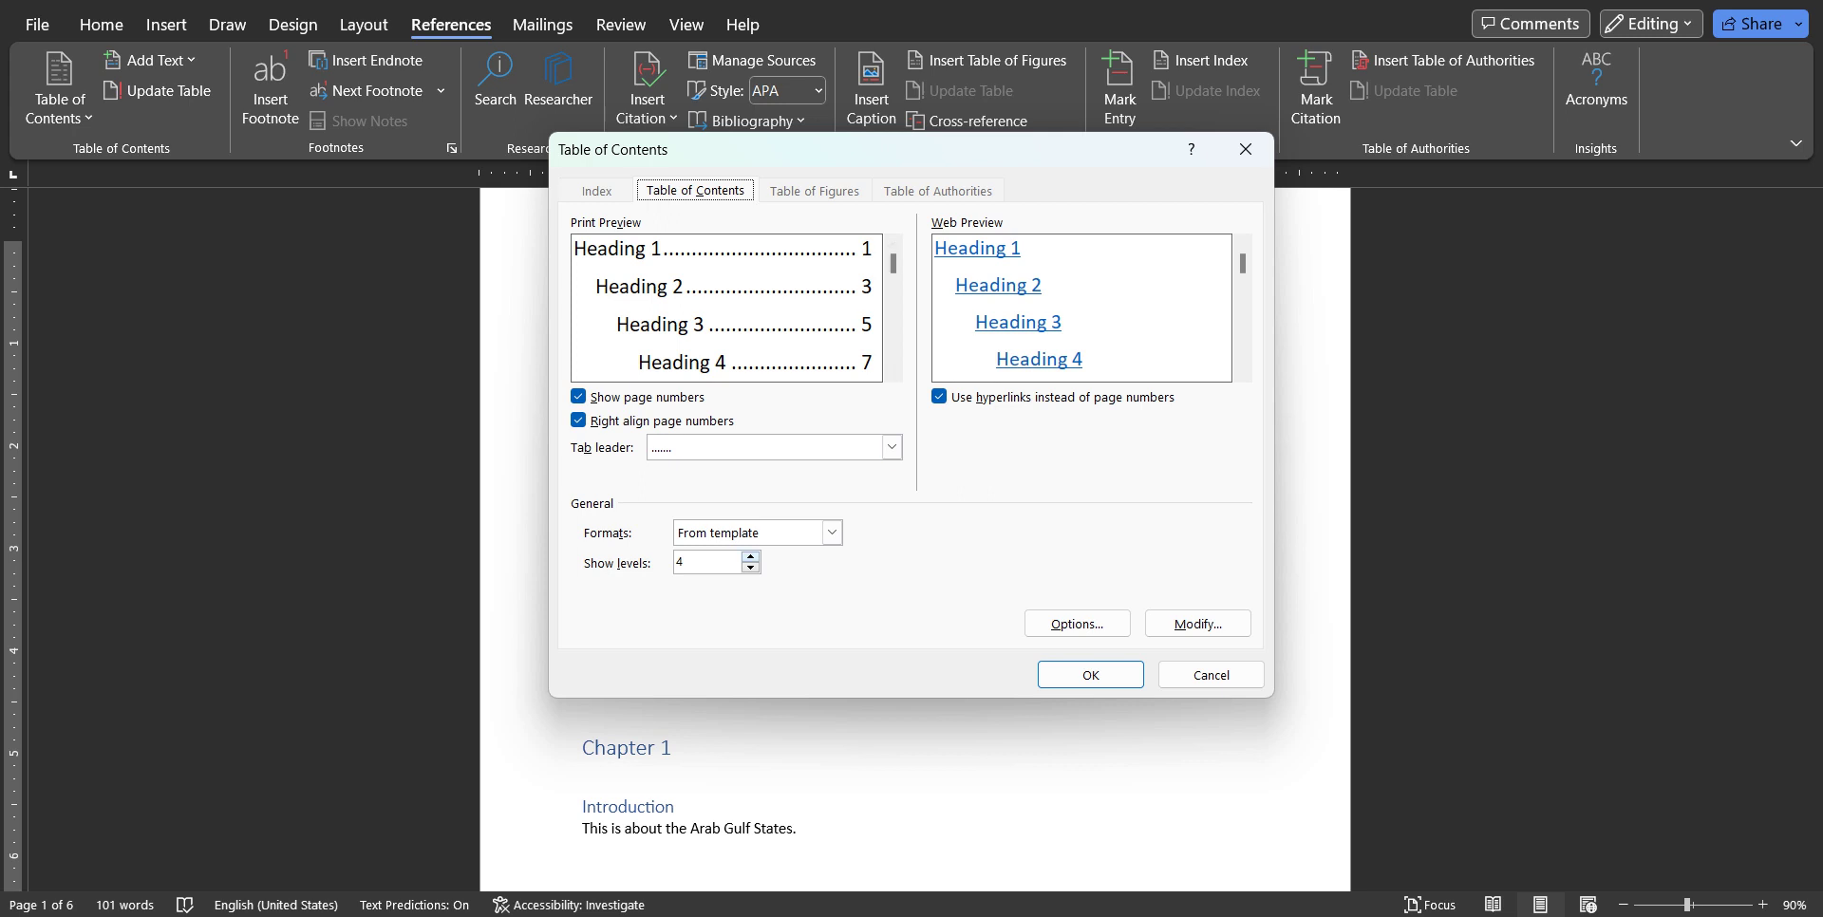
pyautogui.click(1077, 624)
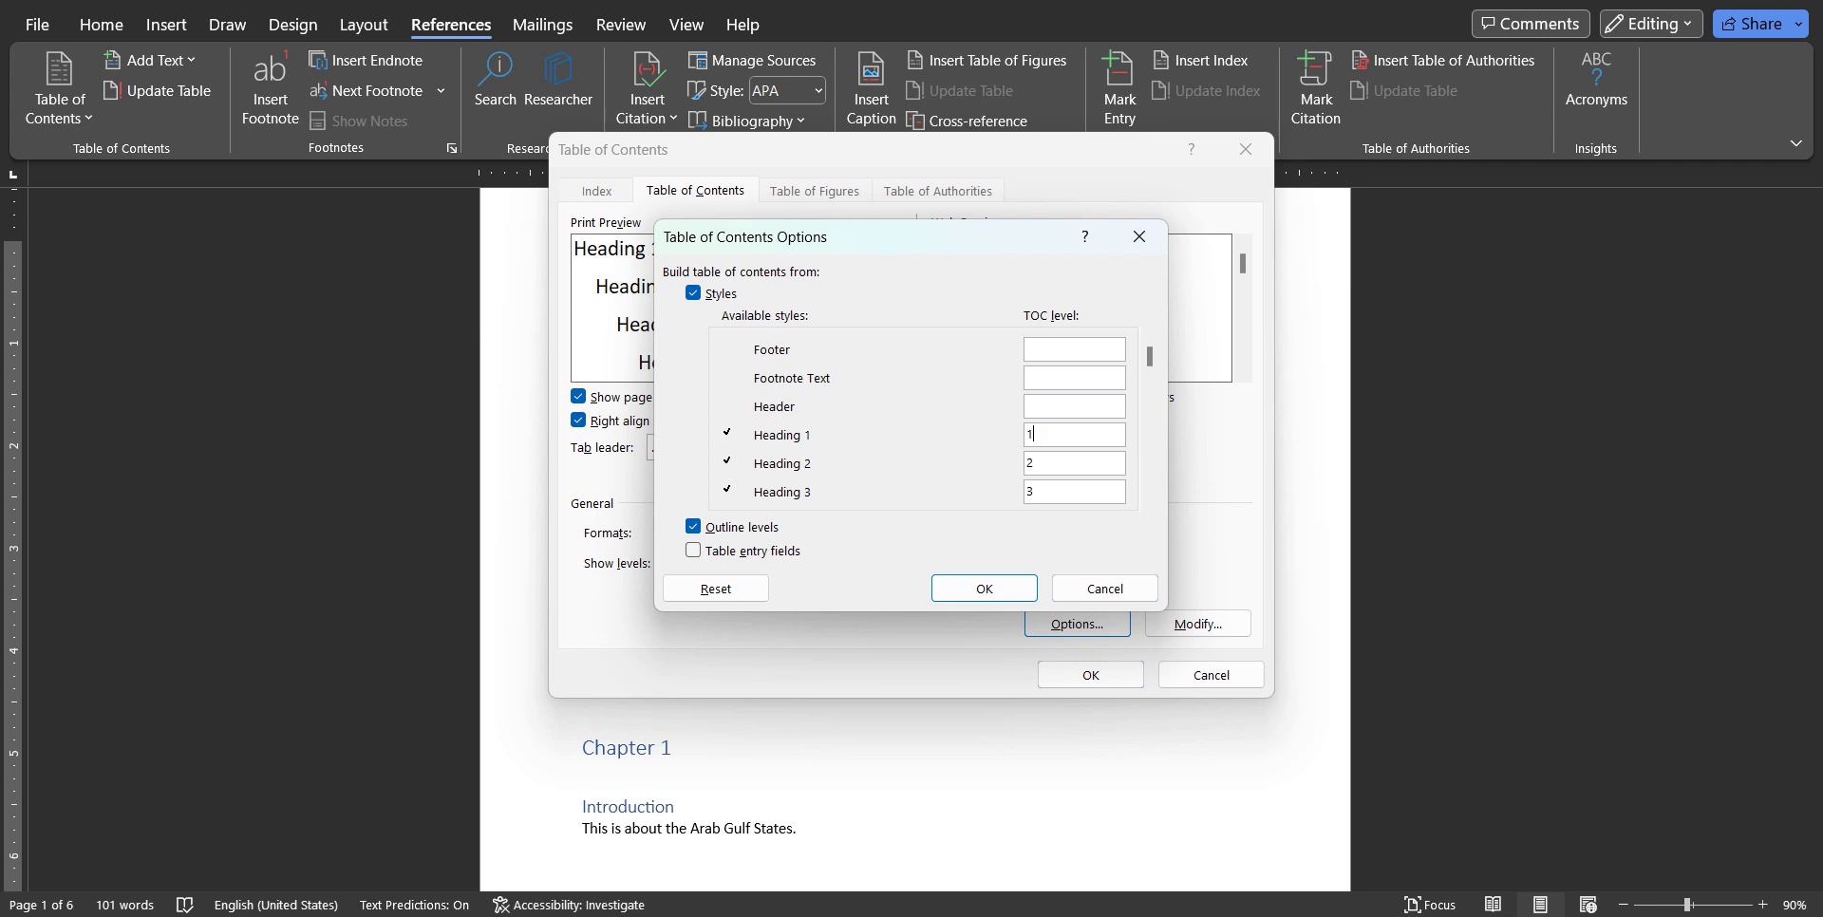
pyautogui.press('BackSpace')
pyautogui.moveTo(1150, 357); pyautogui.dragTo(1150, 482)
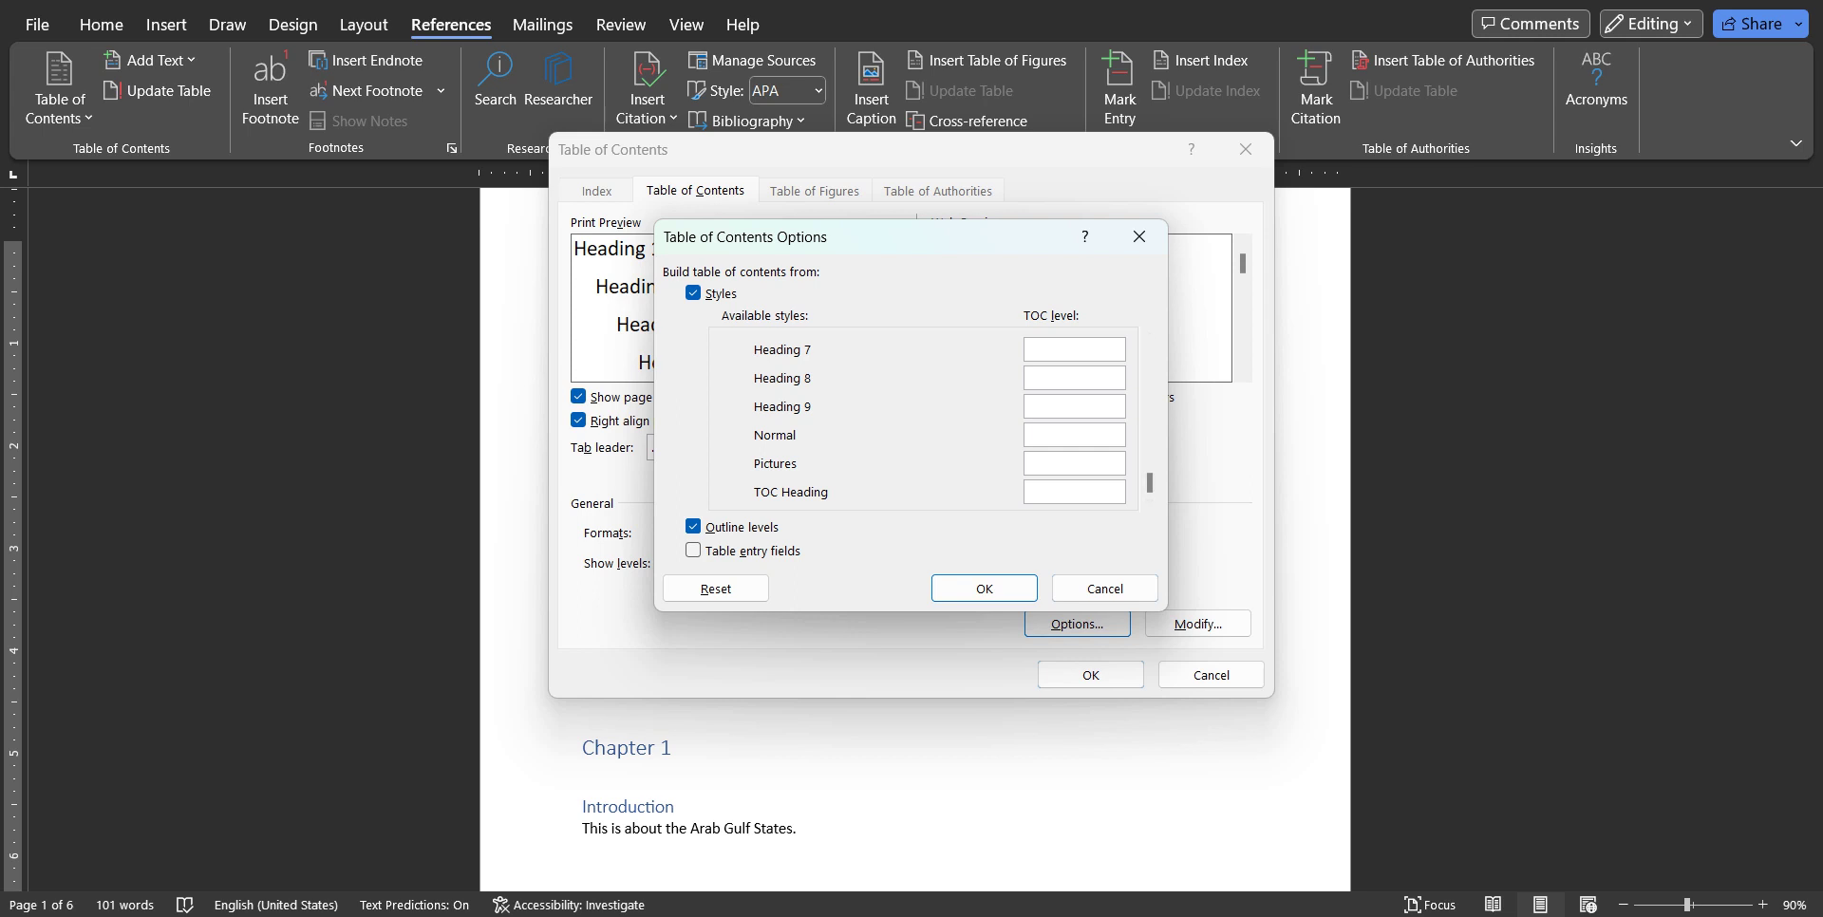
pyautogui.click(1074, 463)
pyautogui.write('1')
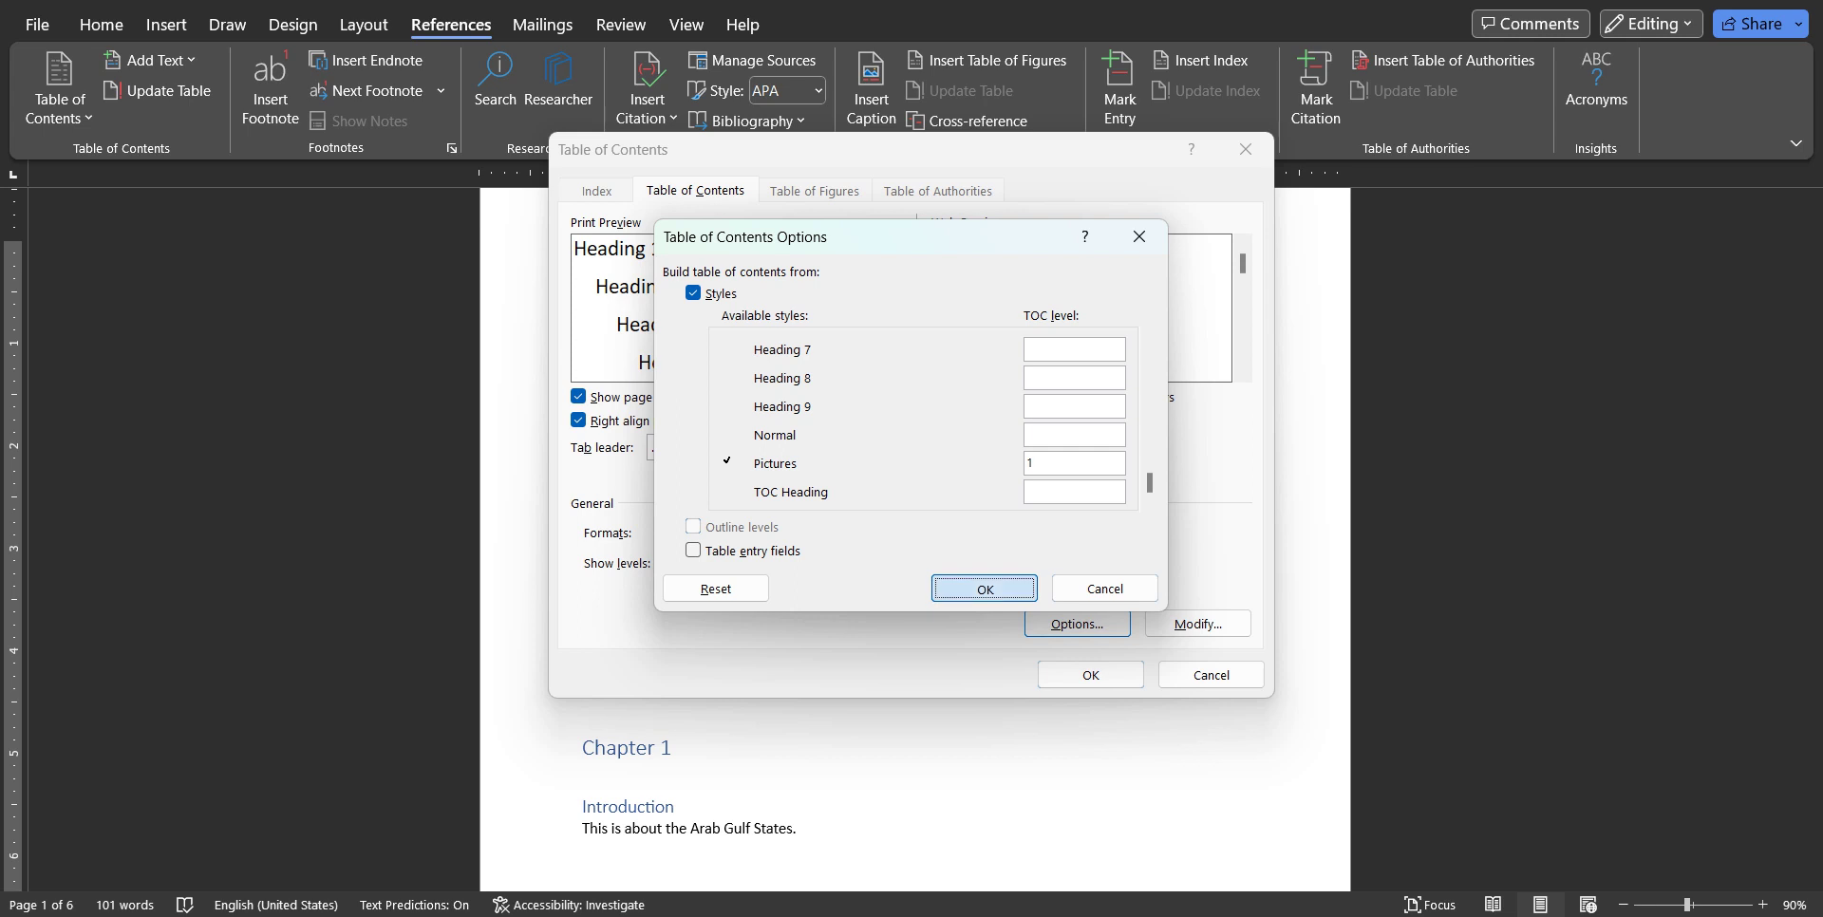
pyautogui.click(985, 588)
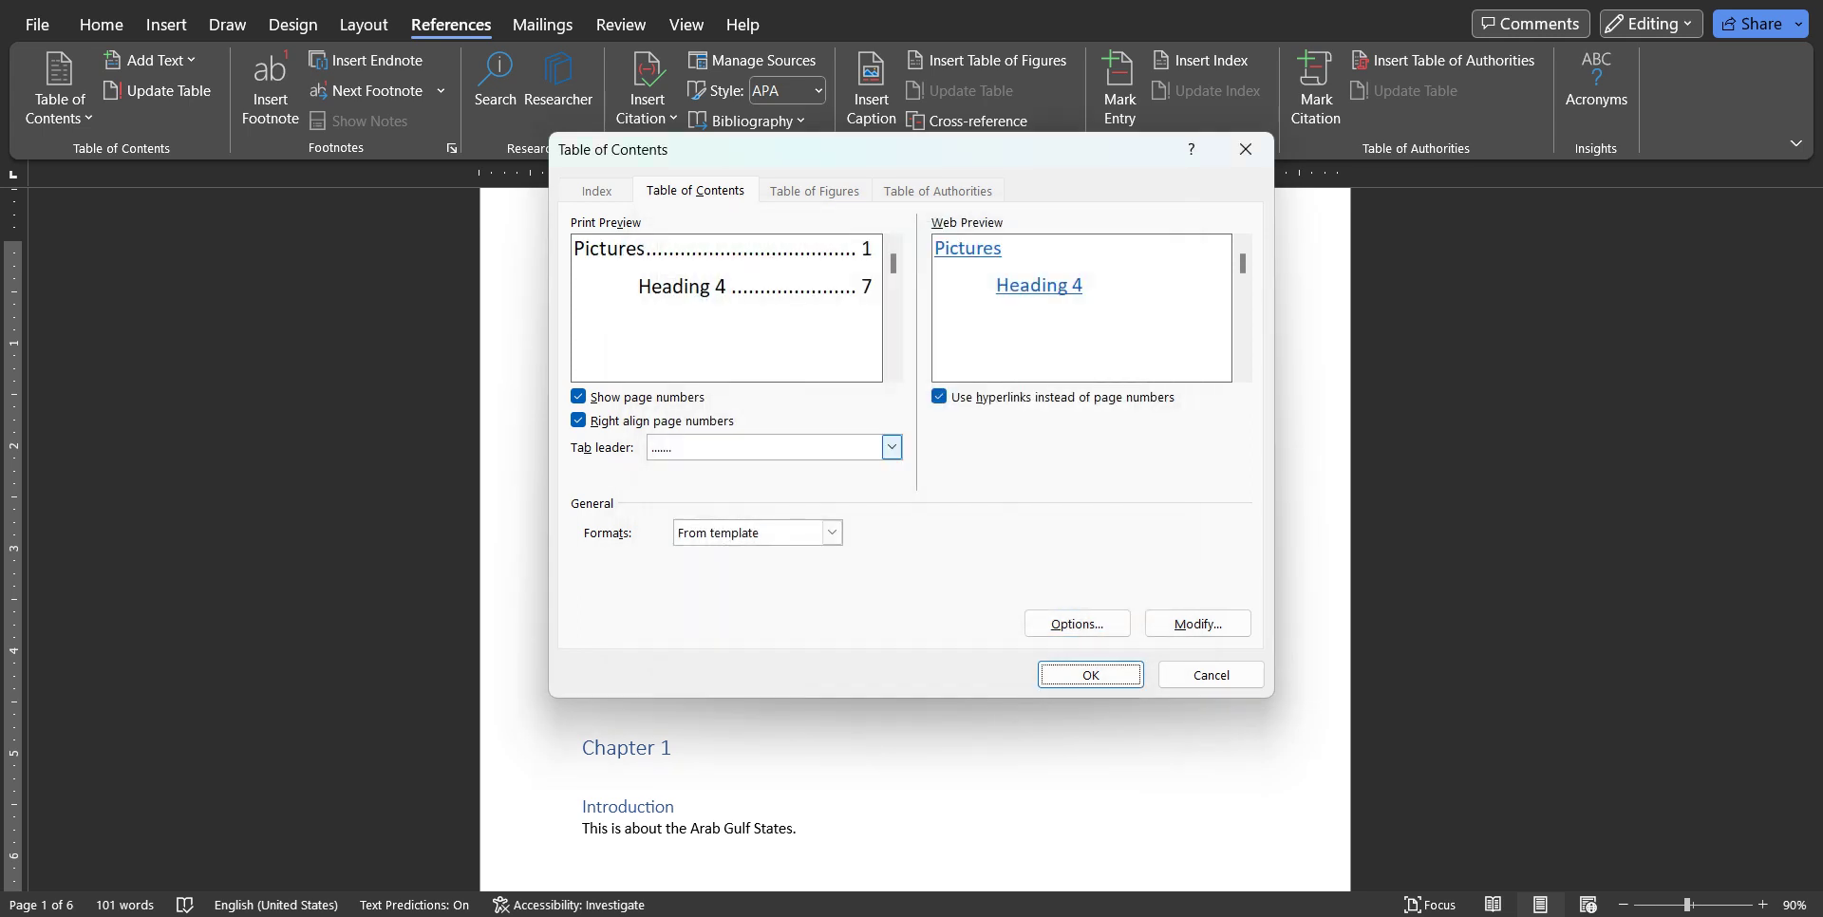
# Set the custom table's format to Formal and its tab leader to the dashed line.
pyautogui.click(831, 533)
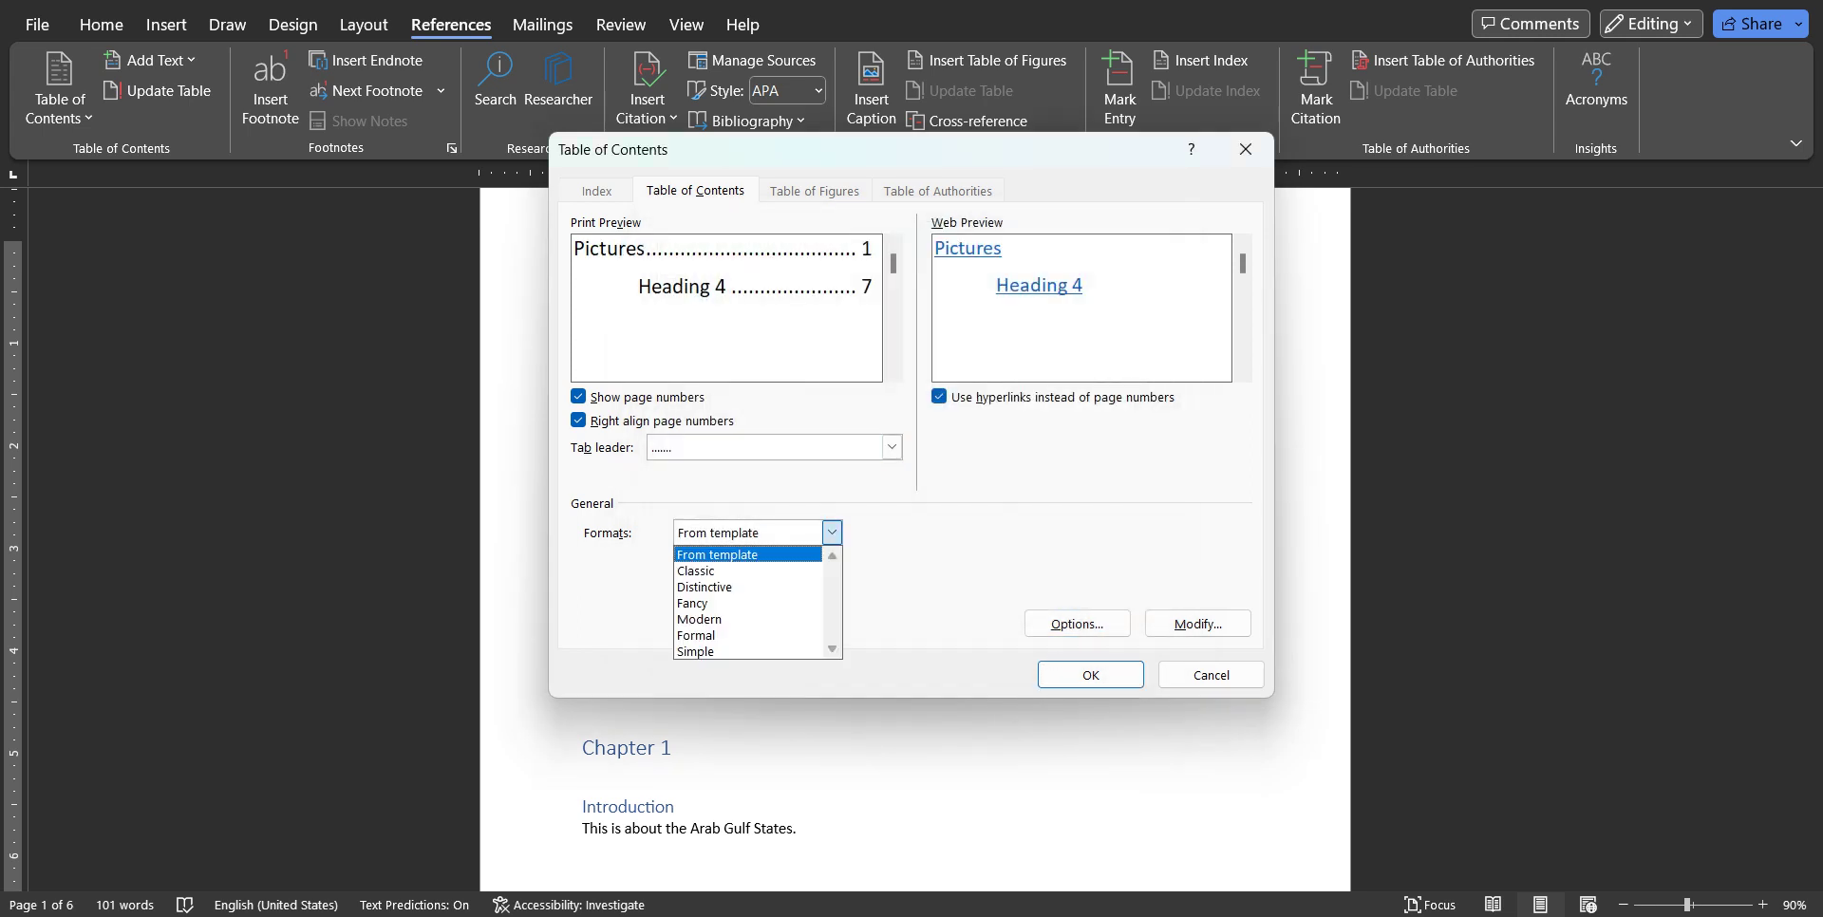
pyautogui.click(747, 636)
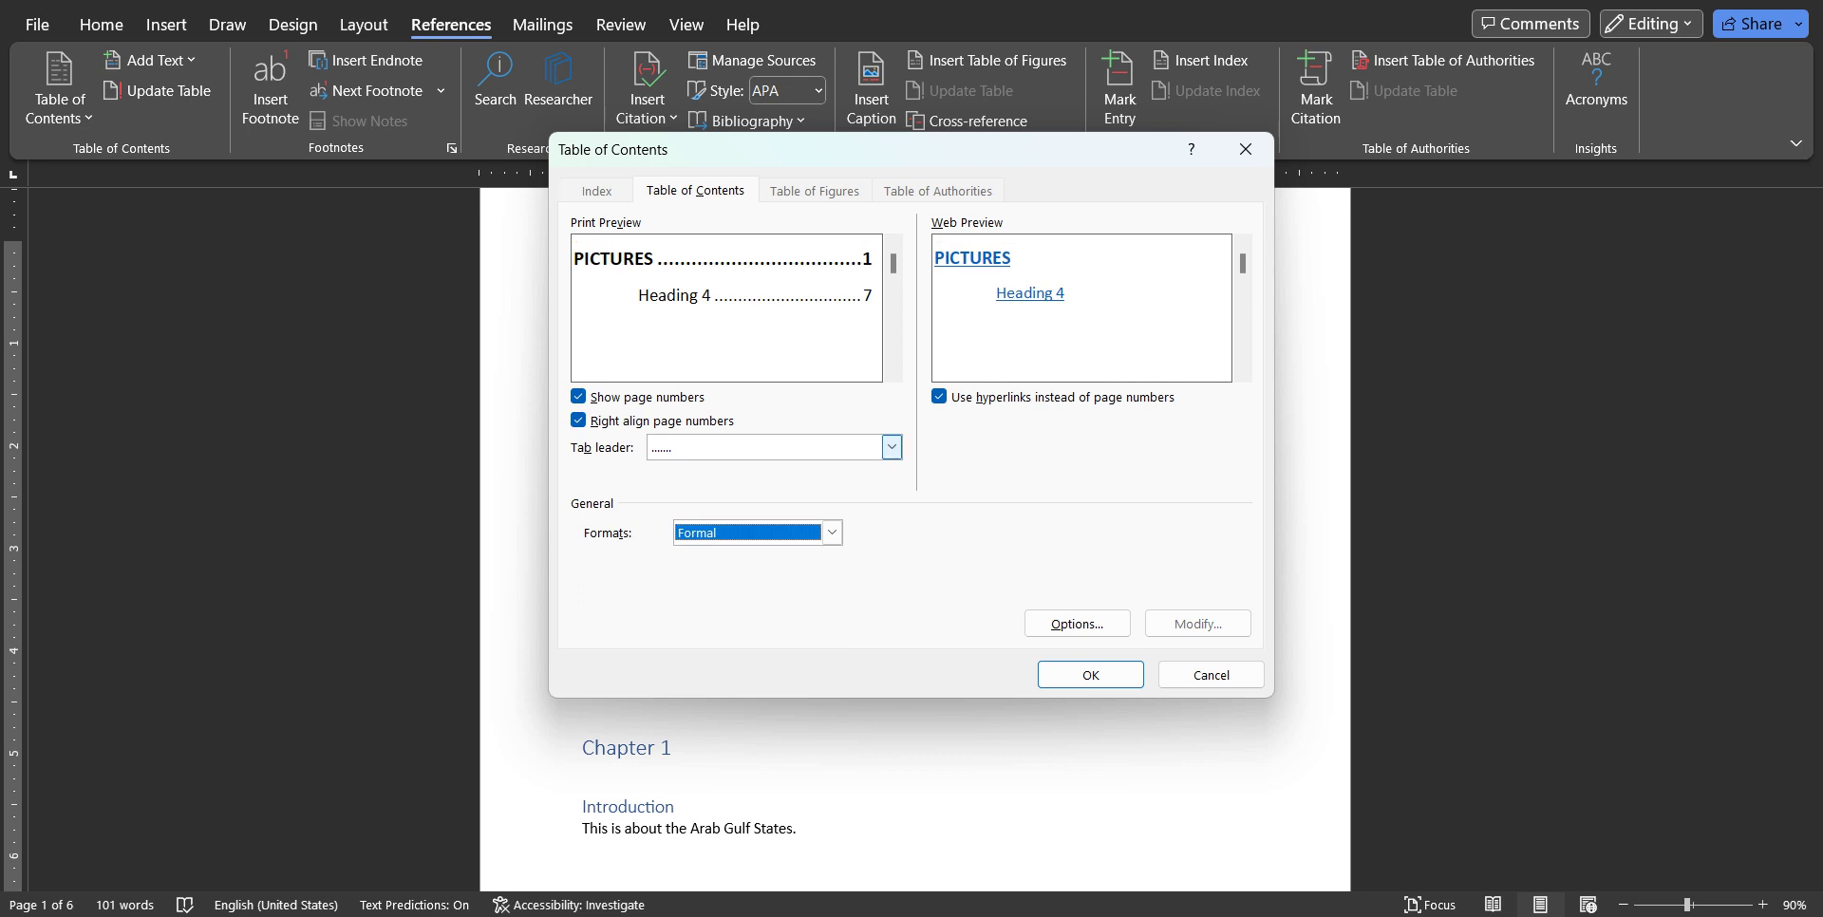
pyautogui.click(892, 447)
pyautogui.click(759, 513)
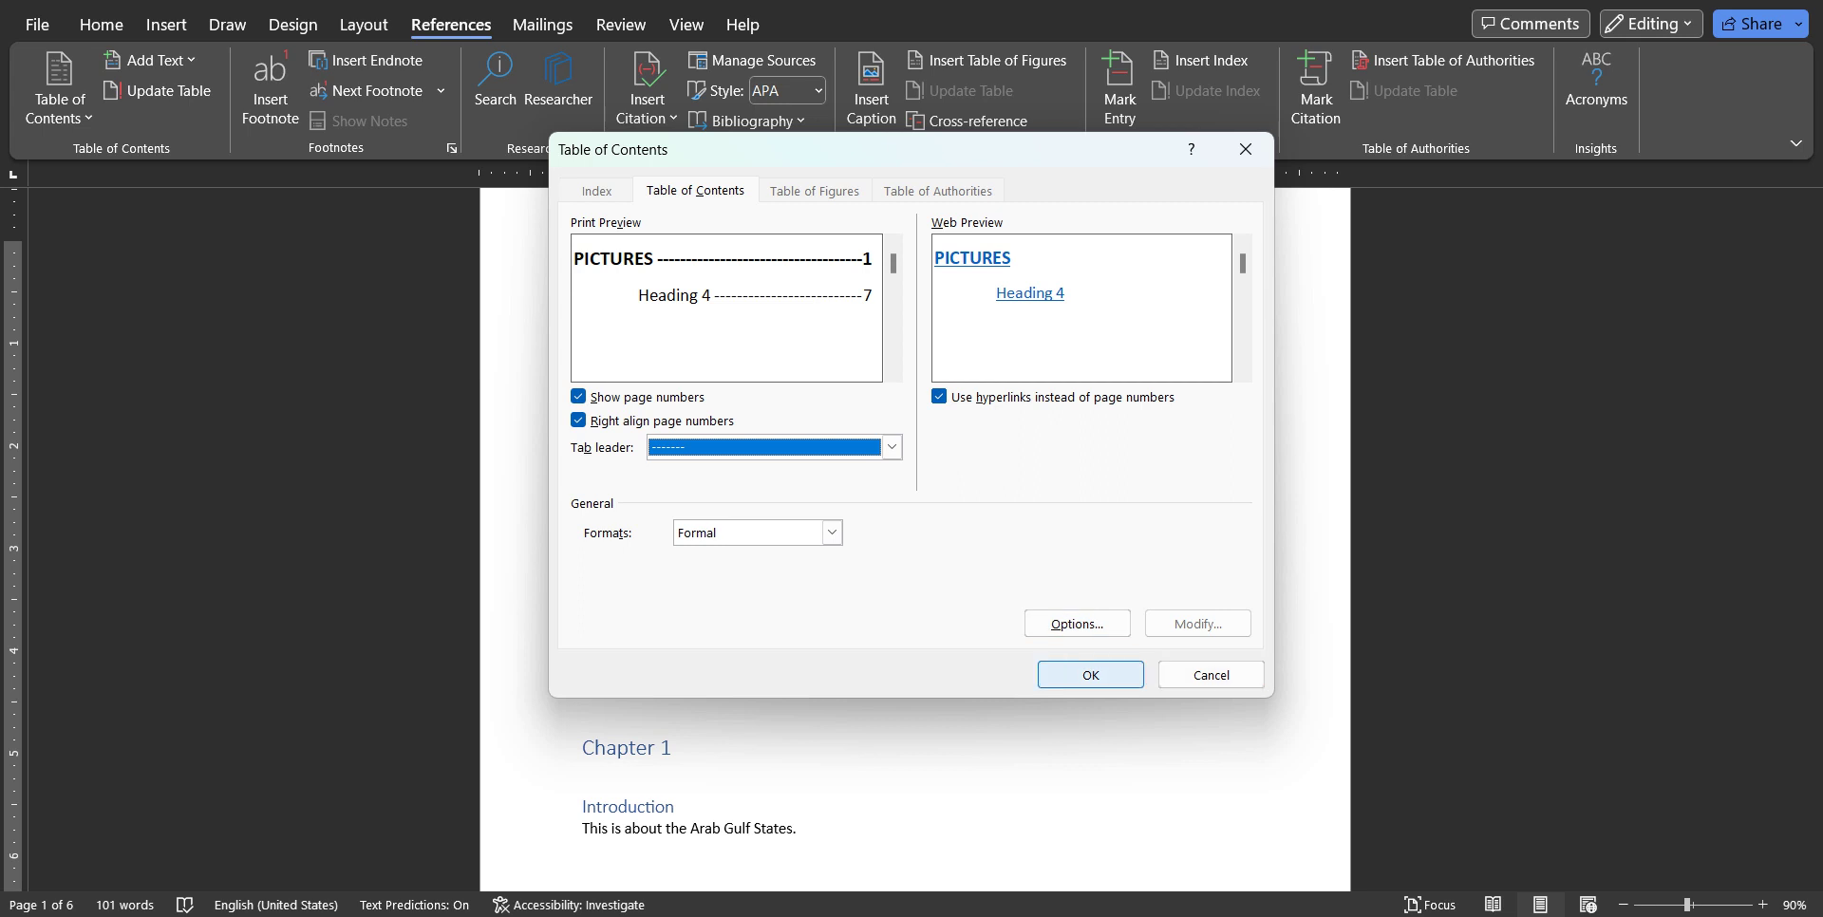
# Insert the custom table under "Table of pictures" without replacing the existing table of contents.
pyautogui.click(1090, 674)
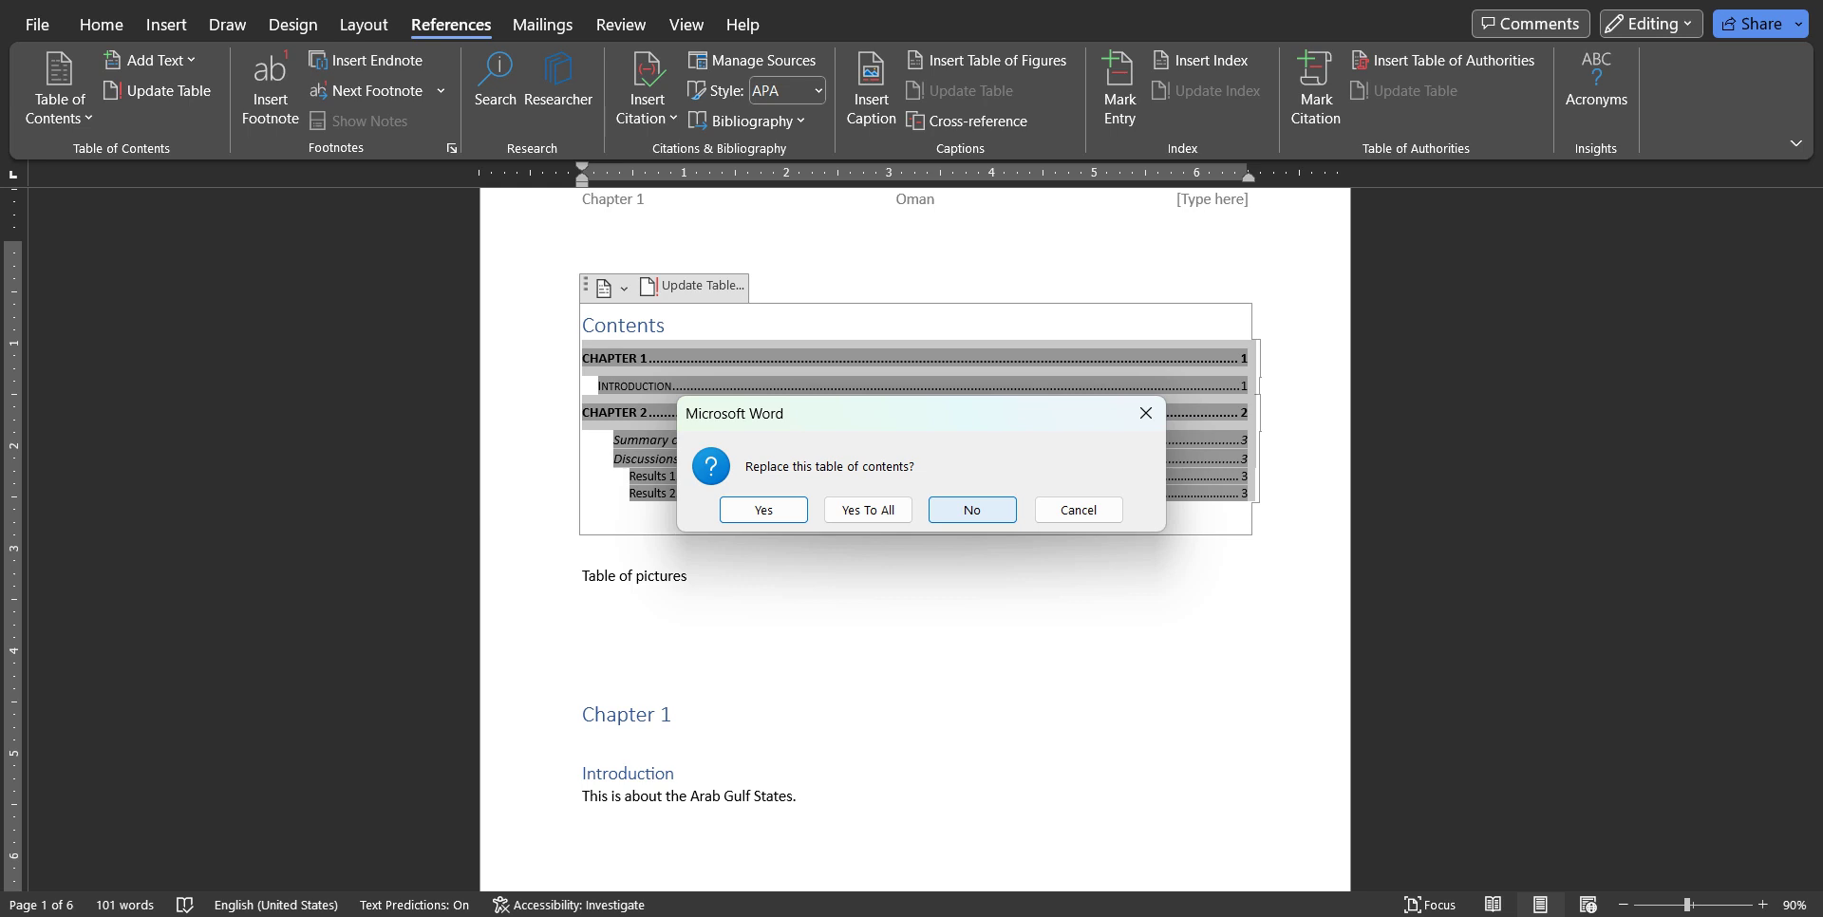
pyautogui.click(971, 510)
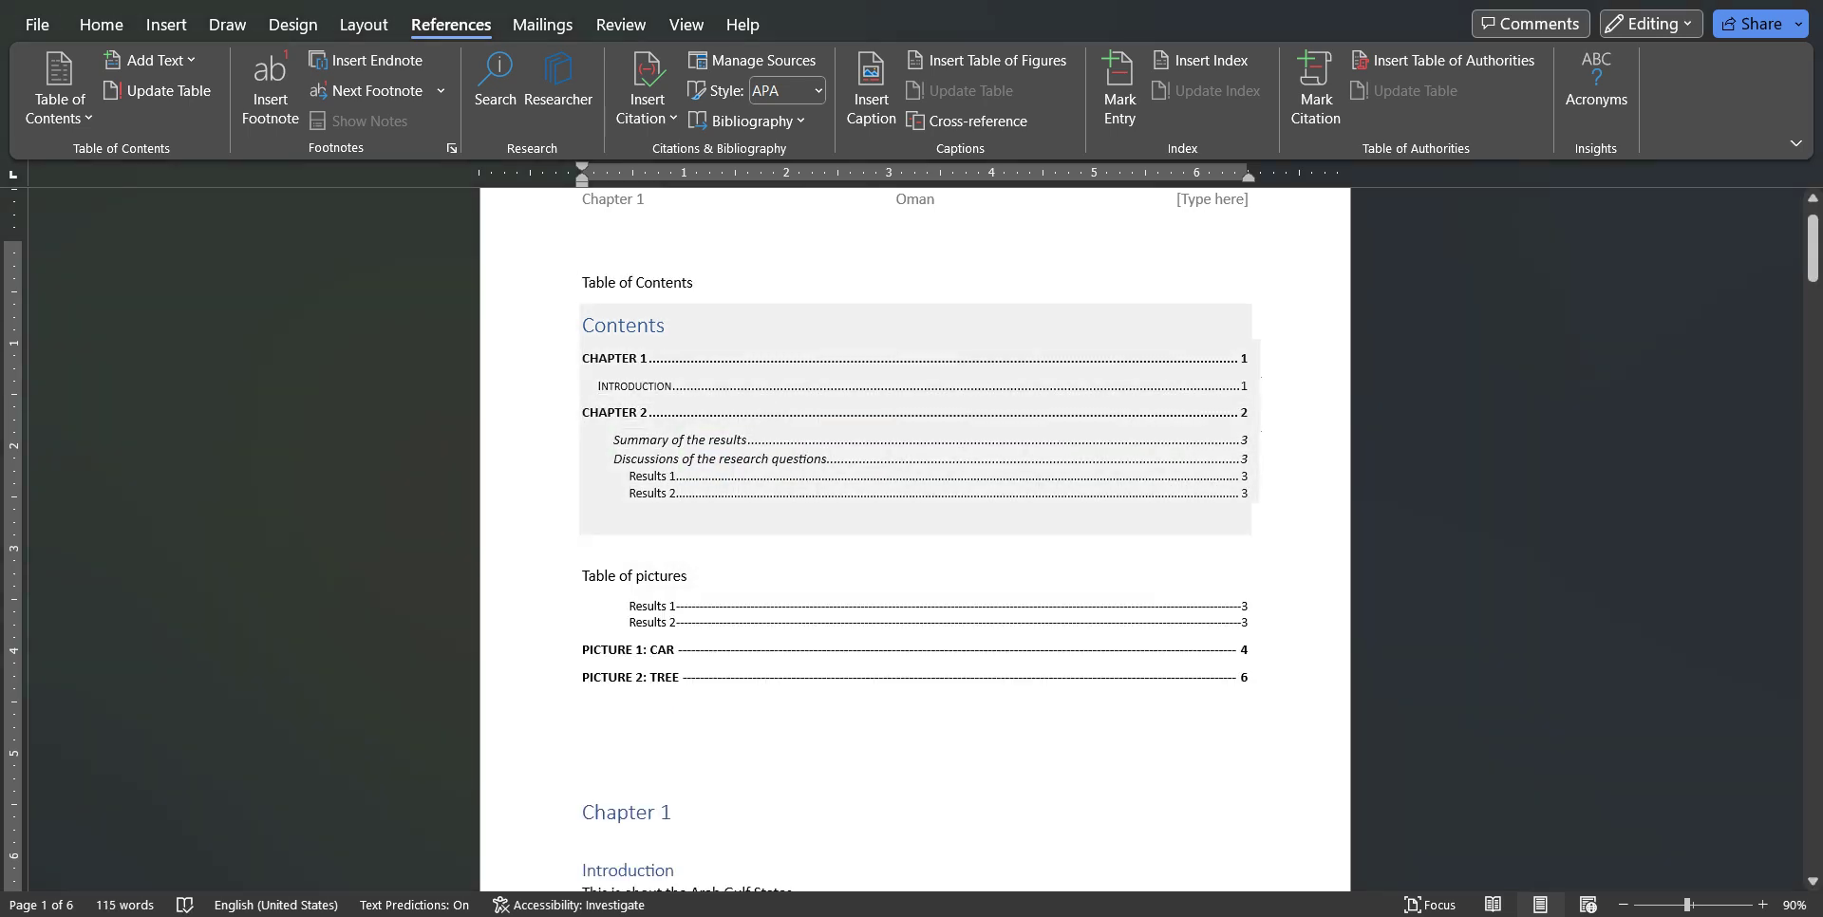
pyautogui.scroll(-3, 674, 318)
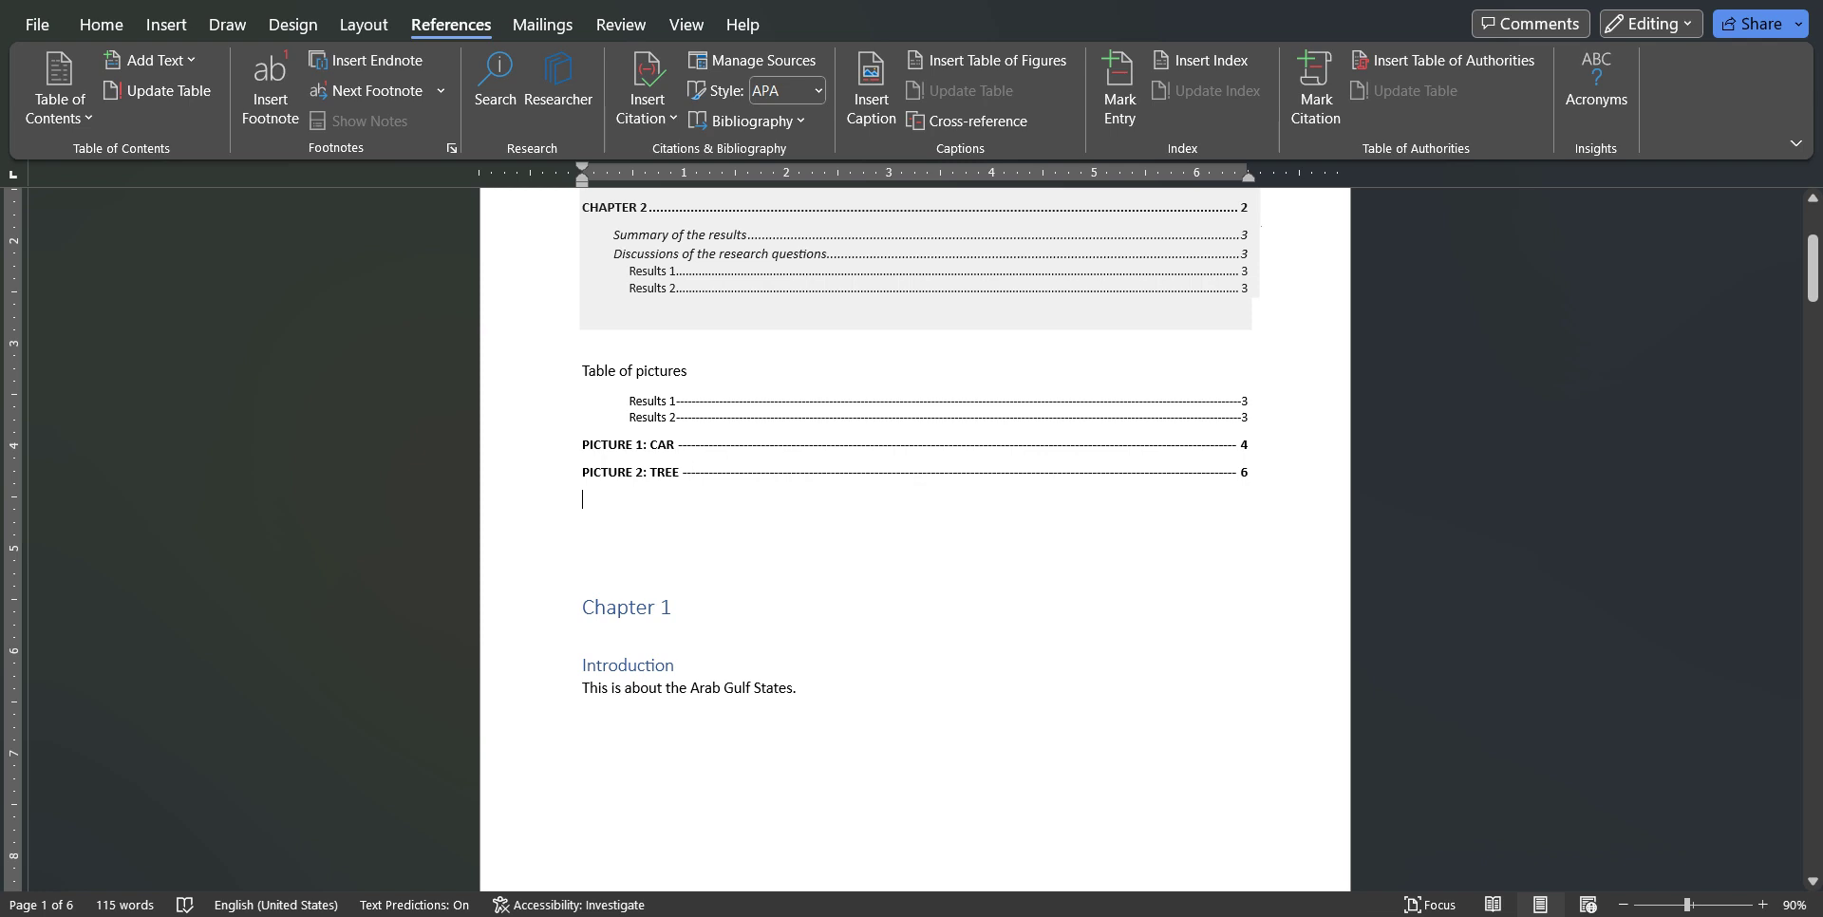
# Start another custom table of contents from the "Picture 1: Car" entry and clear the TOC levels of the heading styles.
pyautogui.click(626, 445)
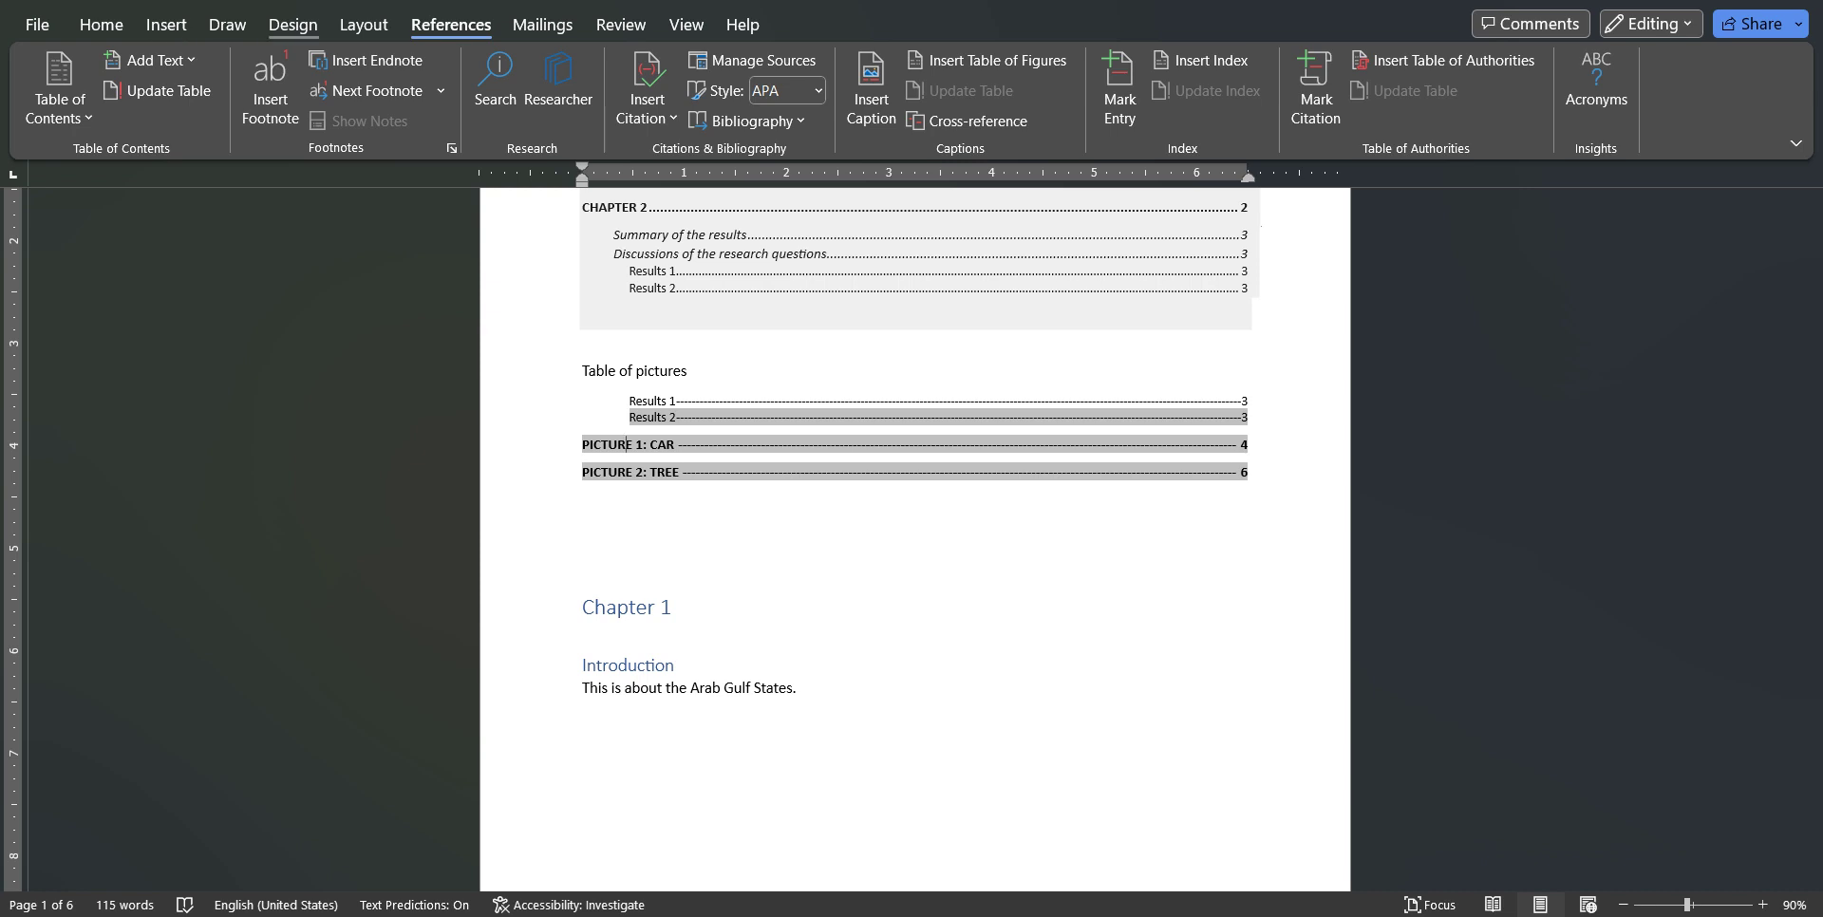
pyautogui.click(59, 90)
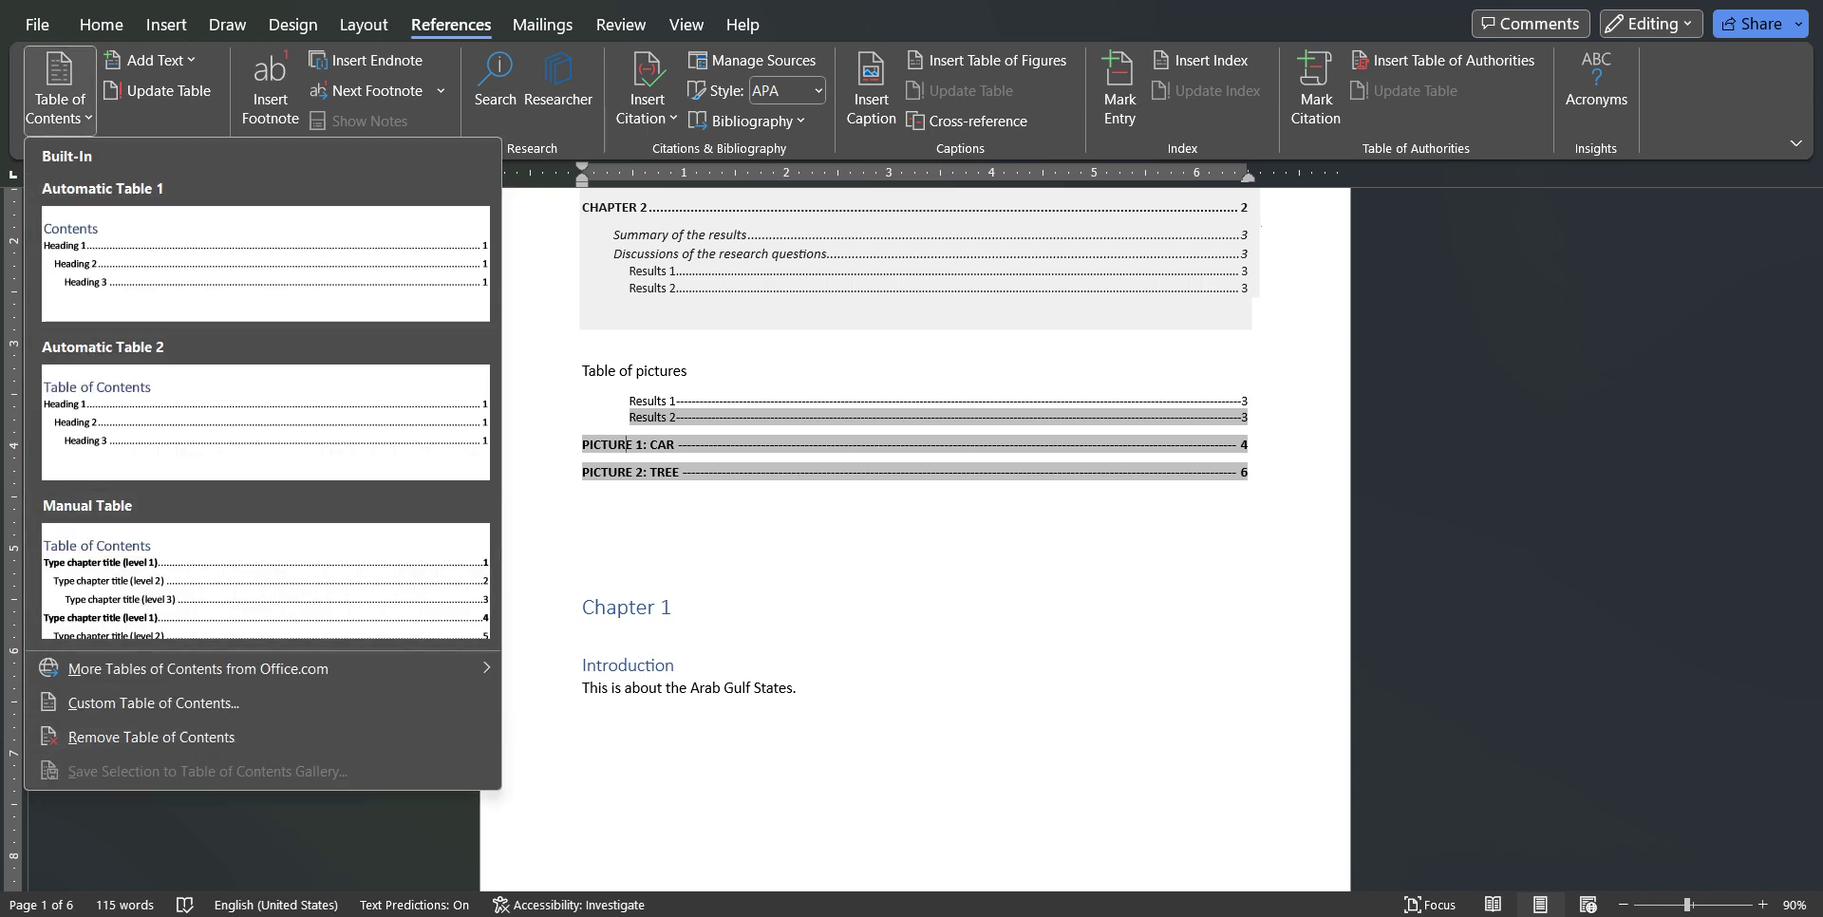
pyautogui.click(153, 703)
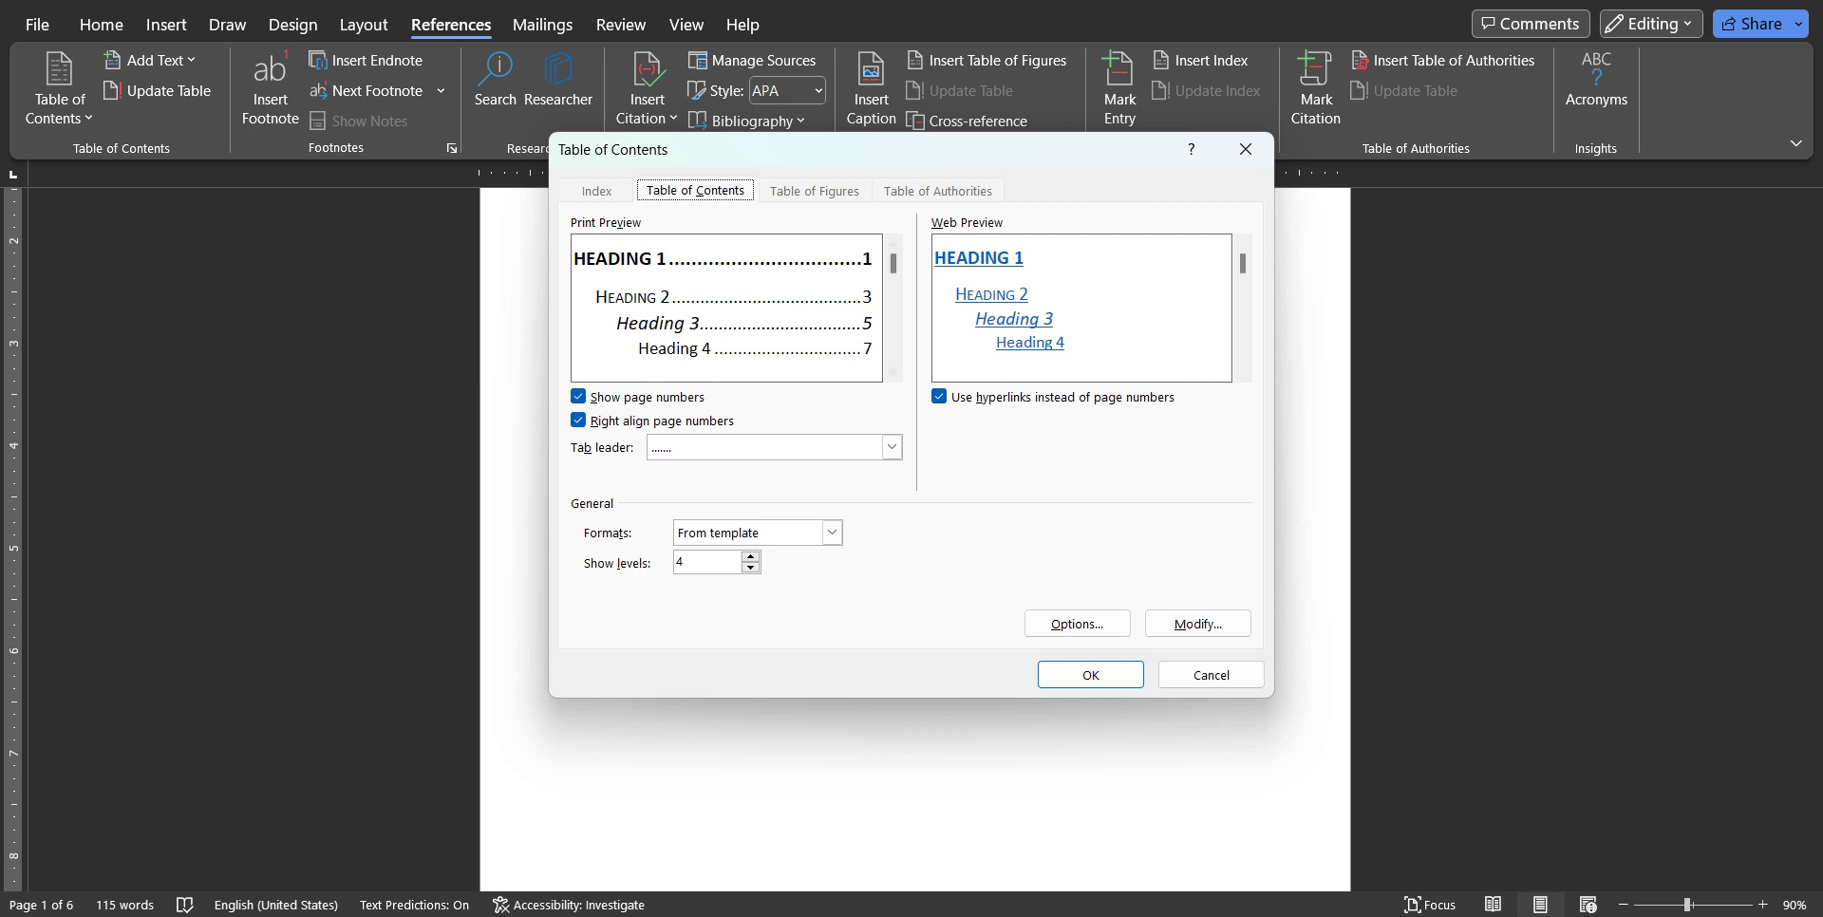
pyautogui.click(1076, 624)
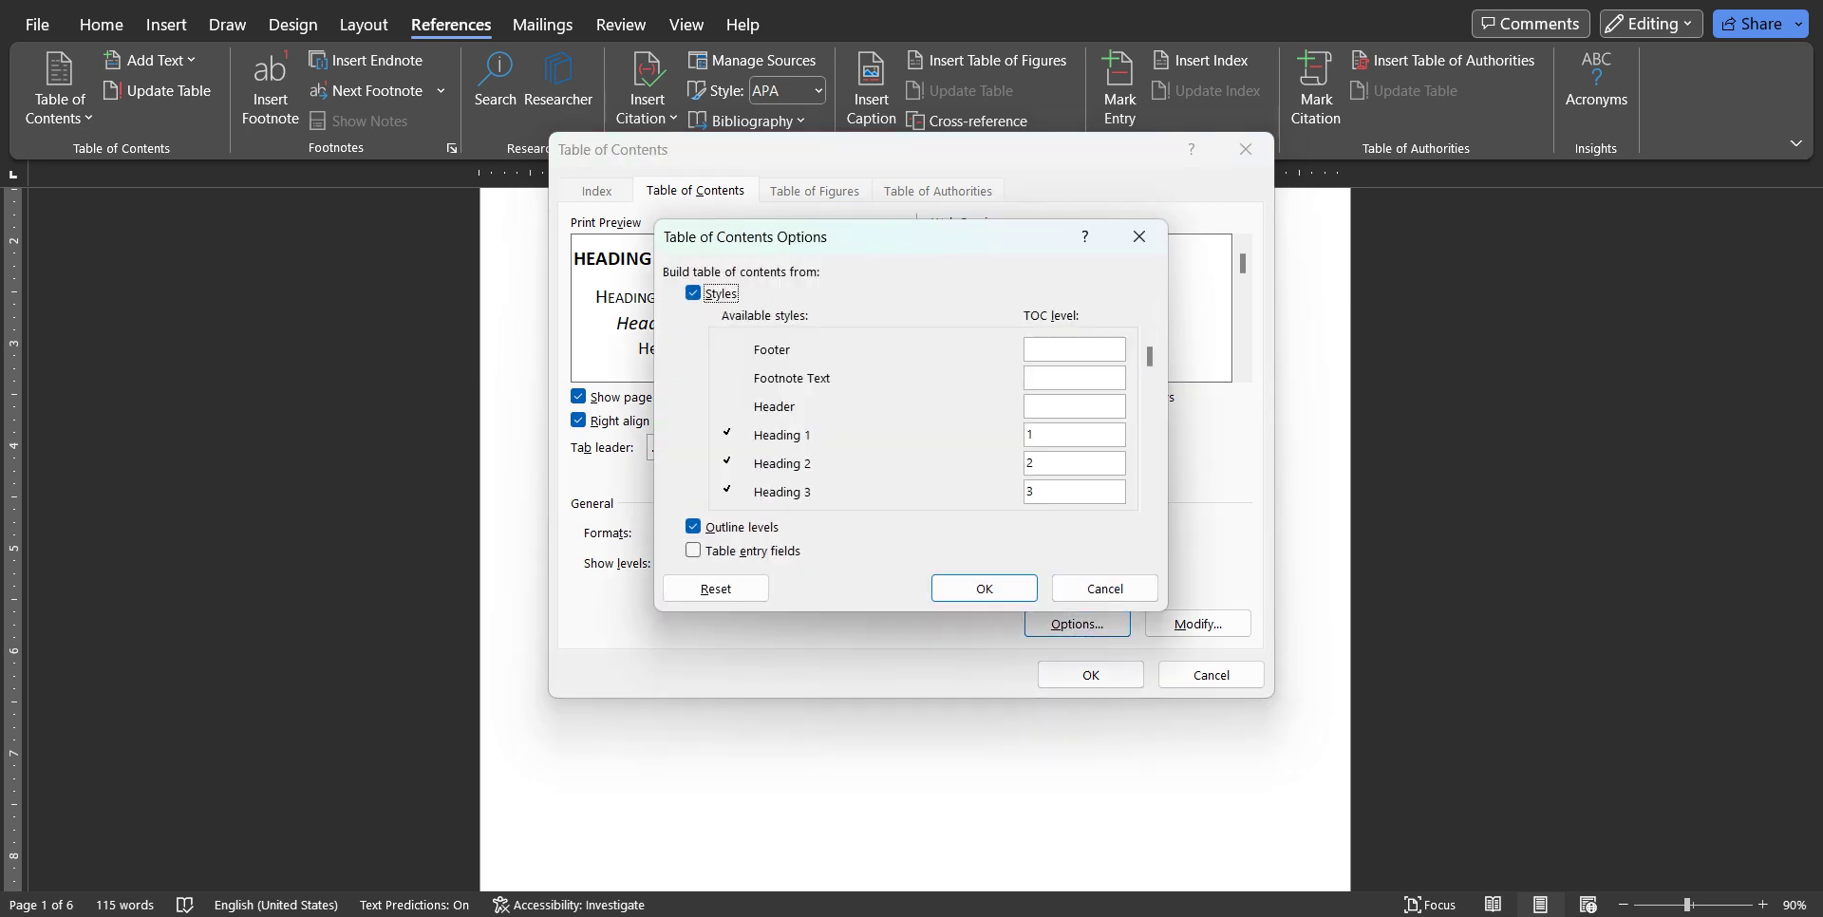
pyautogui.click(1046, 435)
pyautogui.press('BackSpace')
pyautogui.press('BackSpace')
# Give the Pictures style TOC level 1 and accept the table options.
pyautogui.moveTo(1150, 357); pyautogui.dragTo(1149, 386)
pyautogui.moveTo(1149, 385); pyautogui.dragTo(1150, 483)
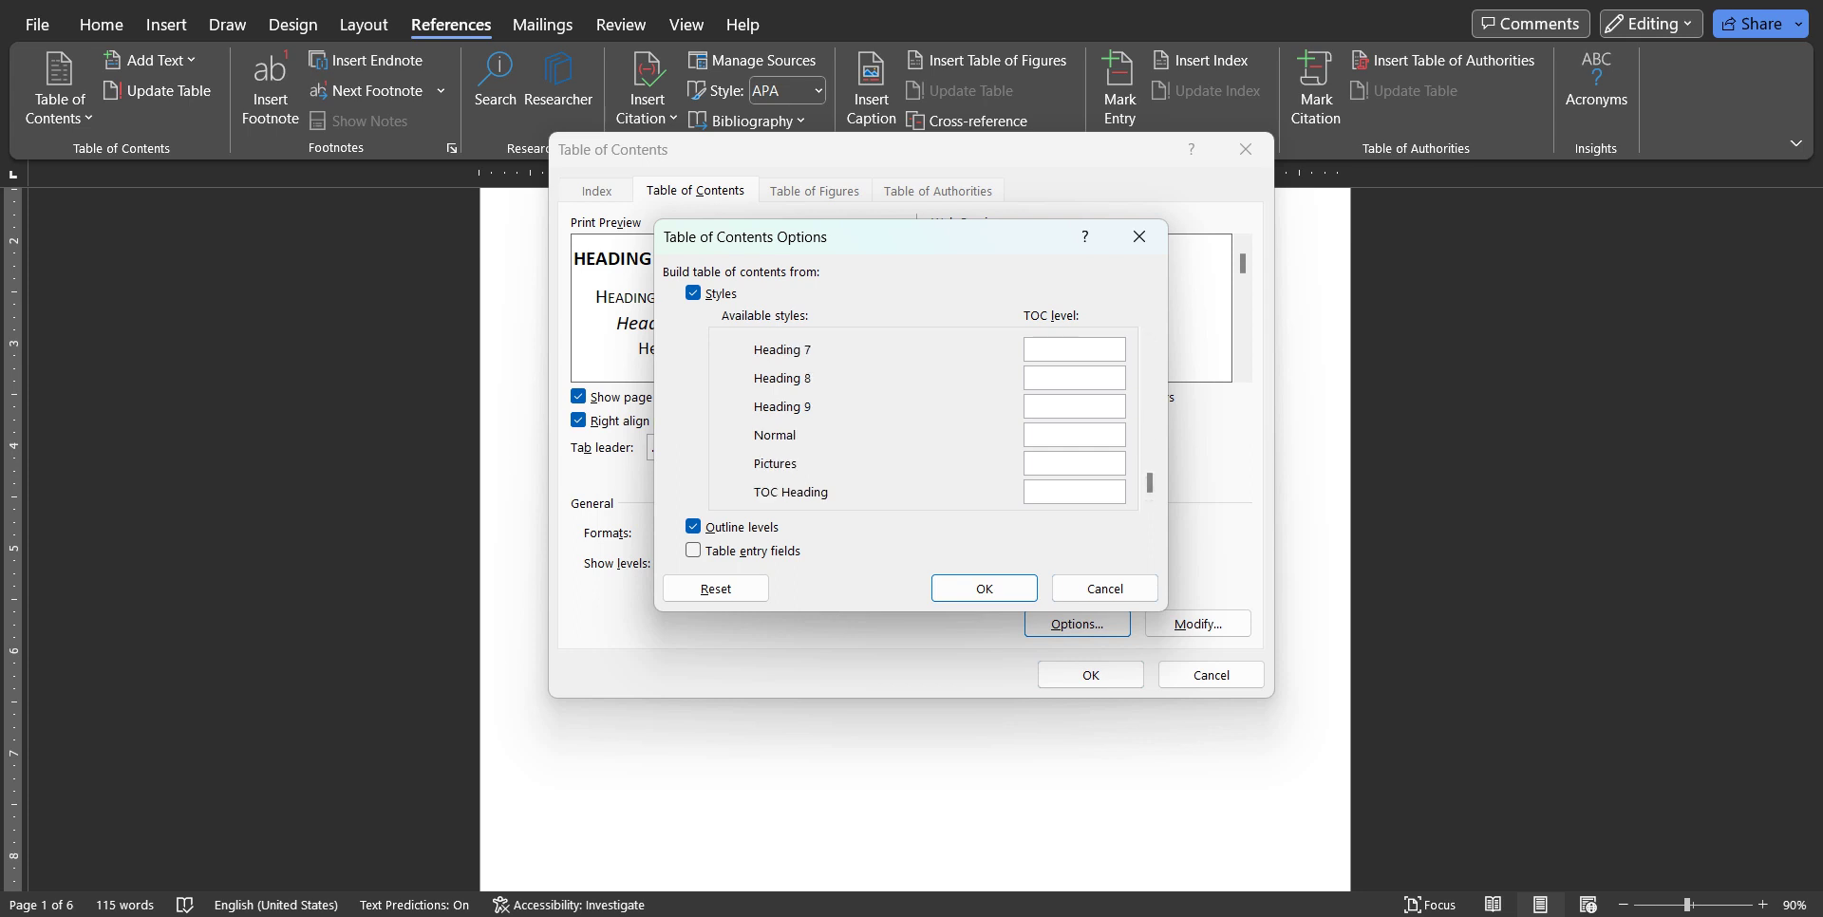
pyautogui.click(1074, 463)
pyautogui.write('1')
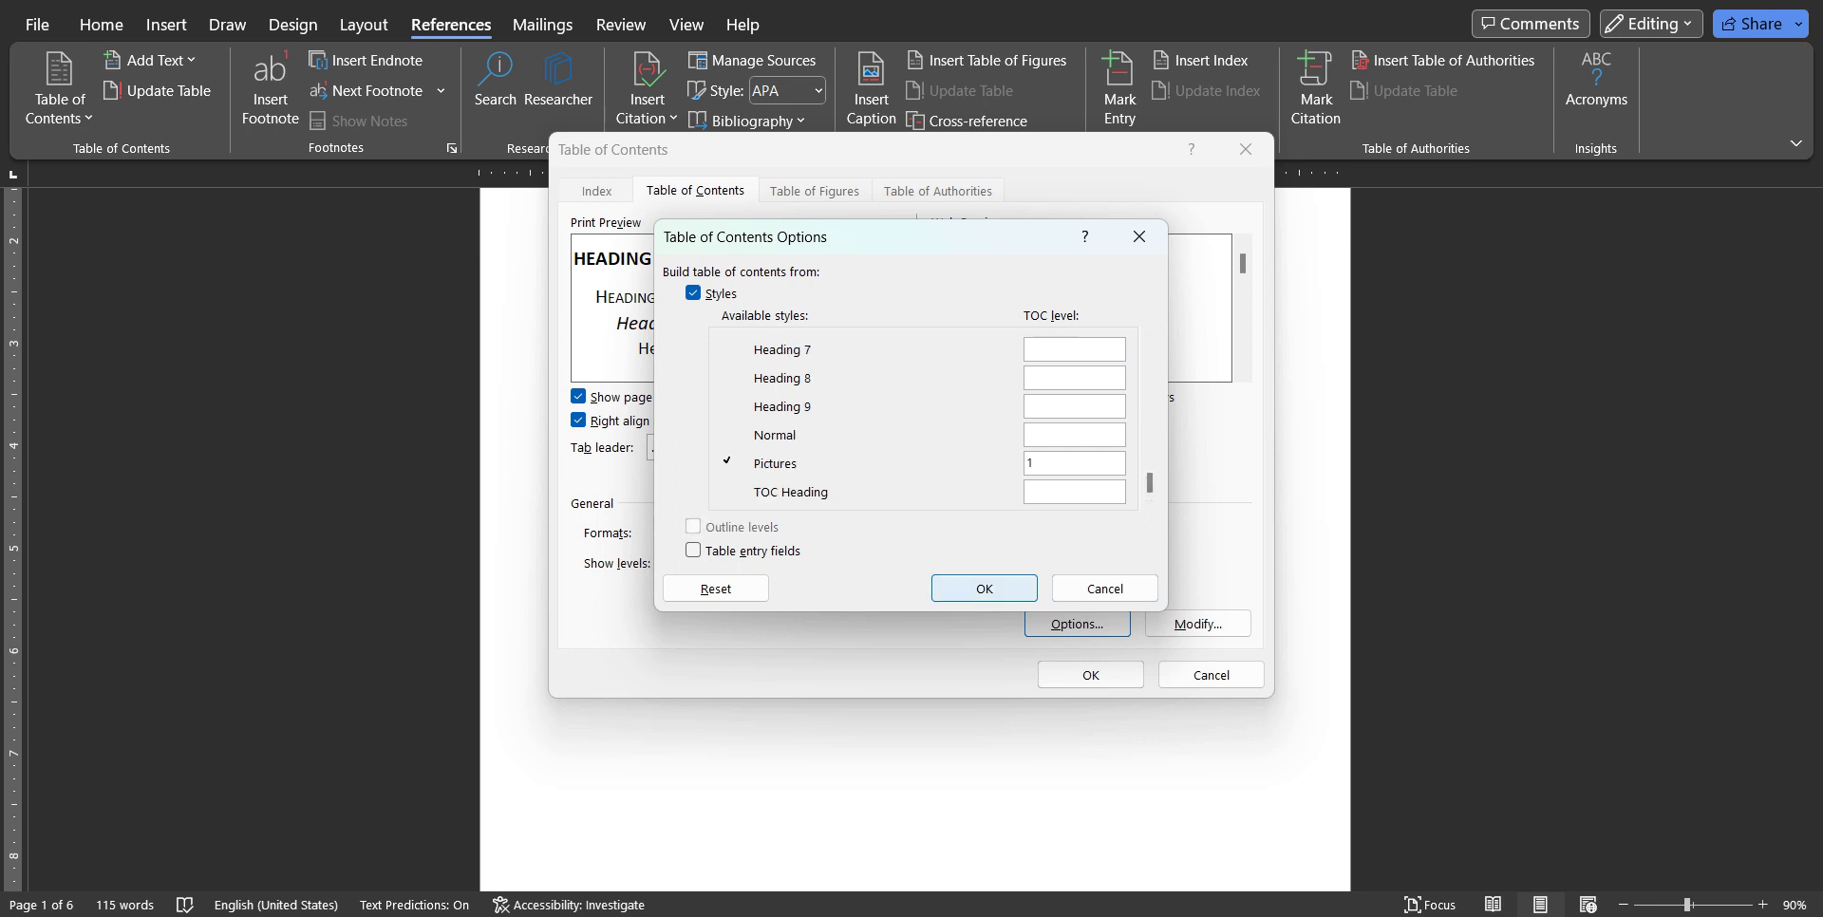
pyautogui.press('Return')
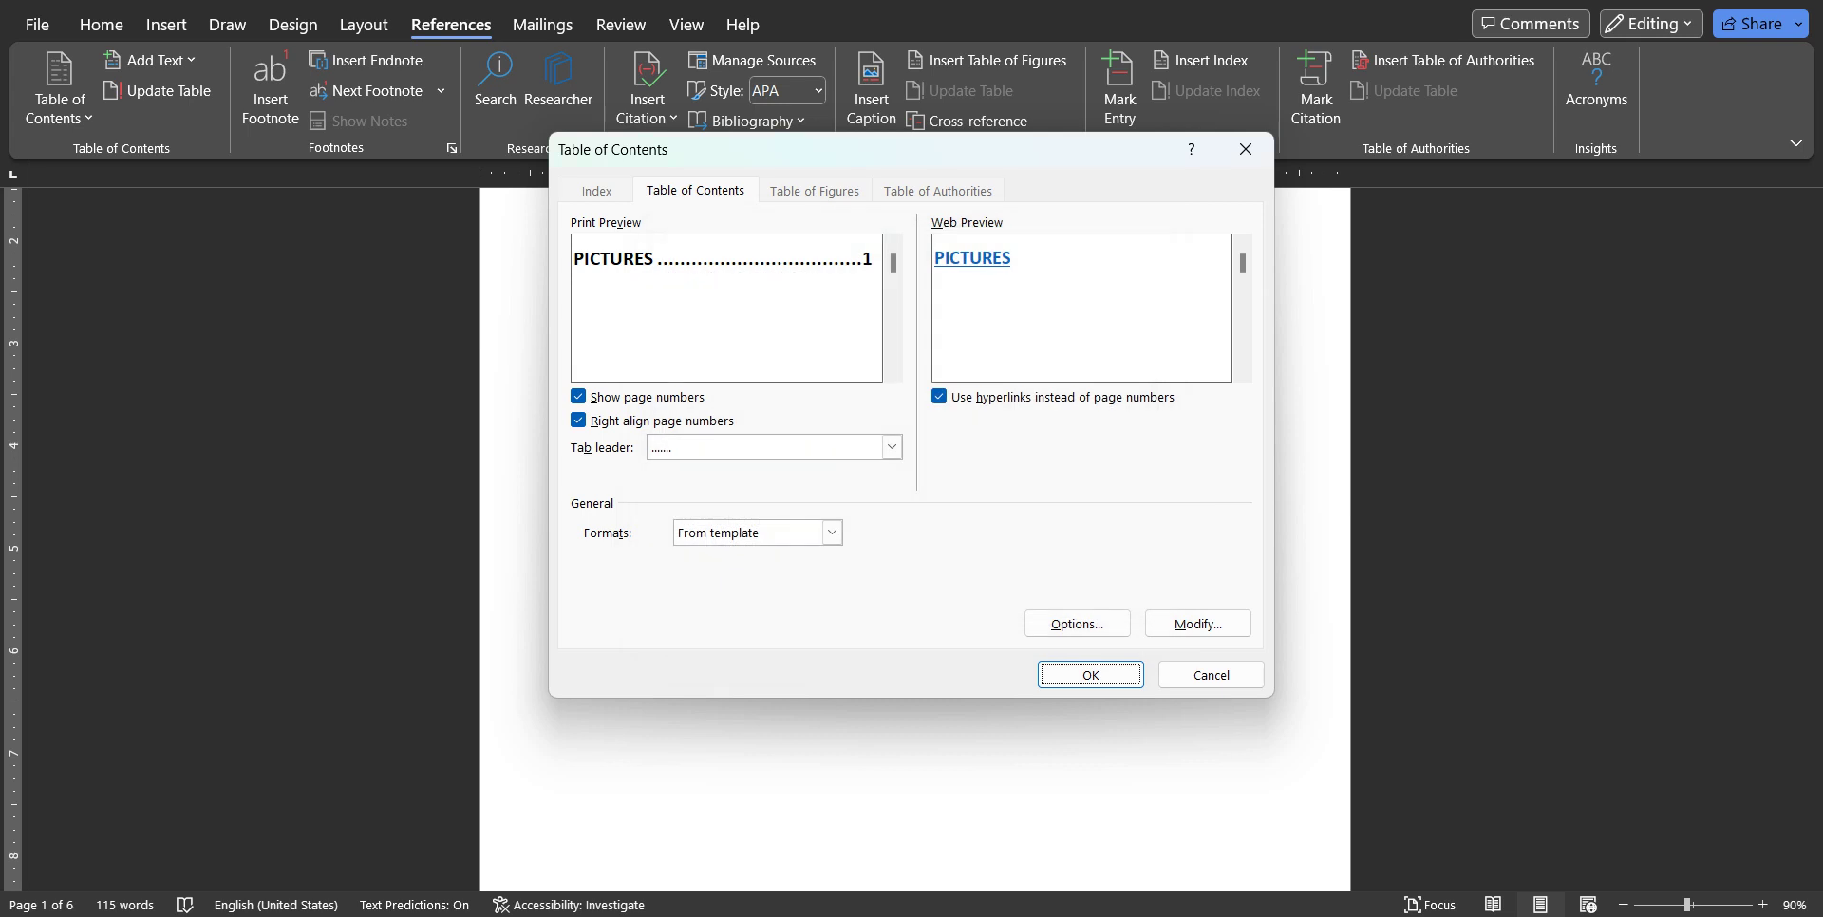
# Set the table's format to Formal and insert it without replacing the existing table of contents.
pyautogui.click(892, 447)
pyautogui.click(819, 504)
pyautogui.click(832, 533)
pyautogui.click(721, 635)
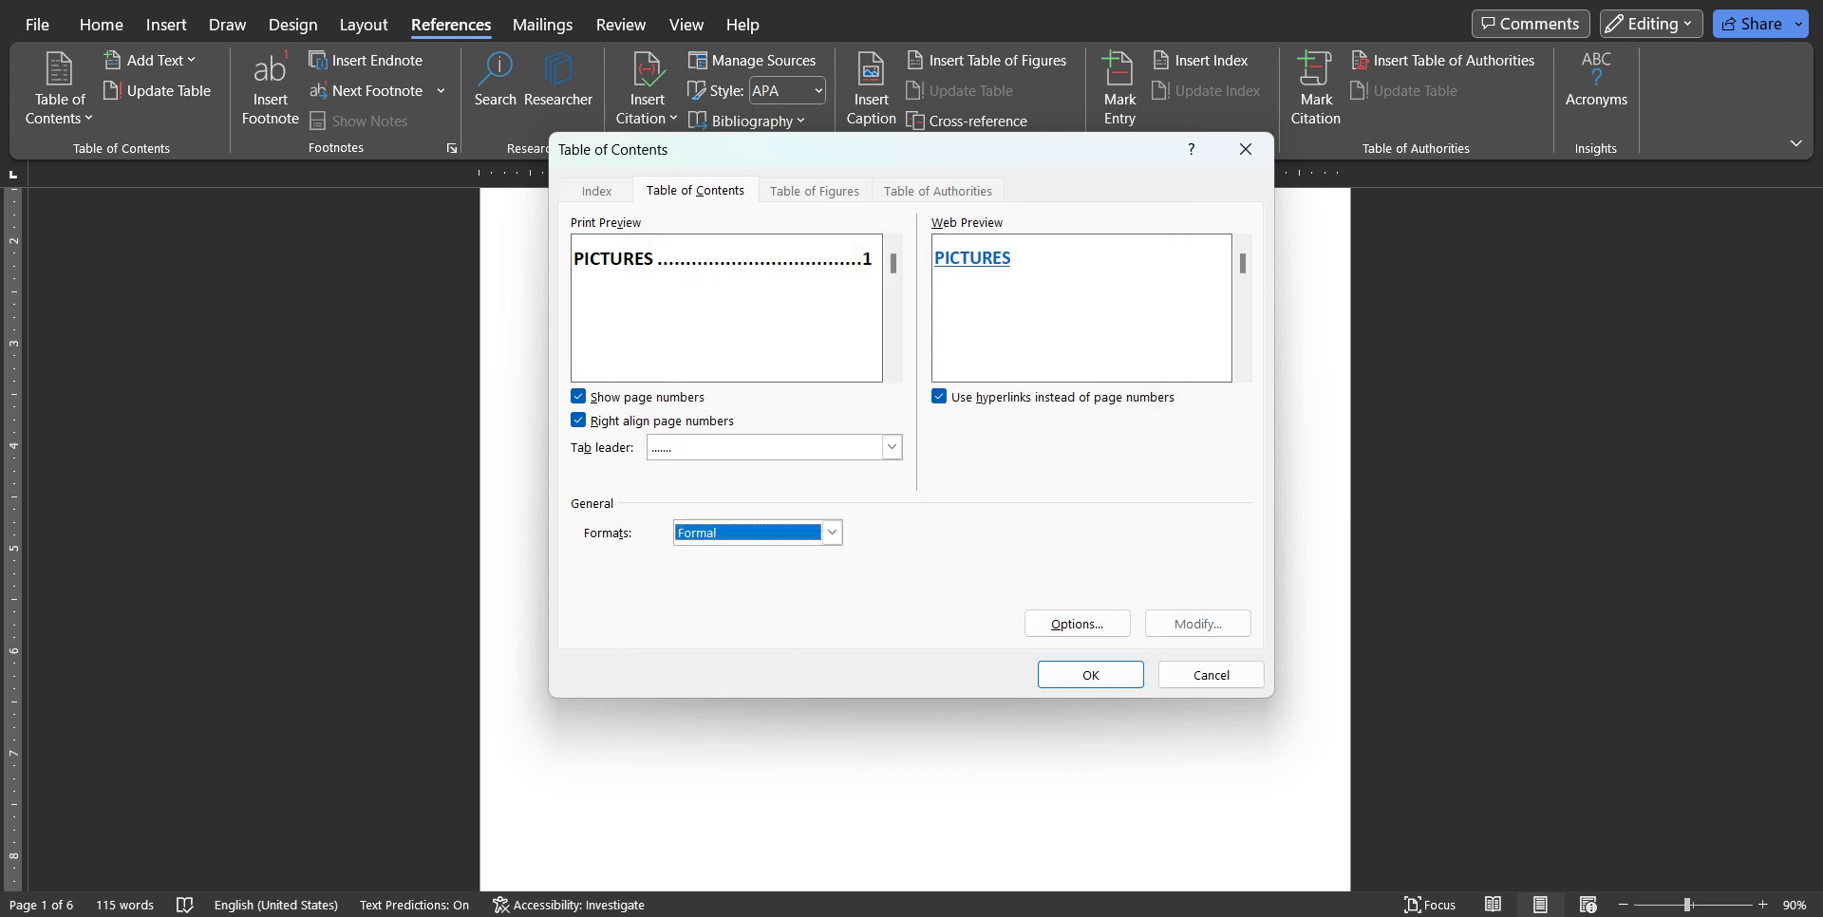
pyautogui.press('Return')
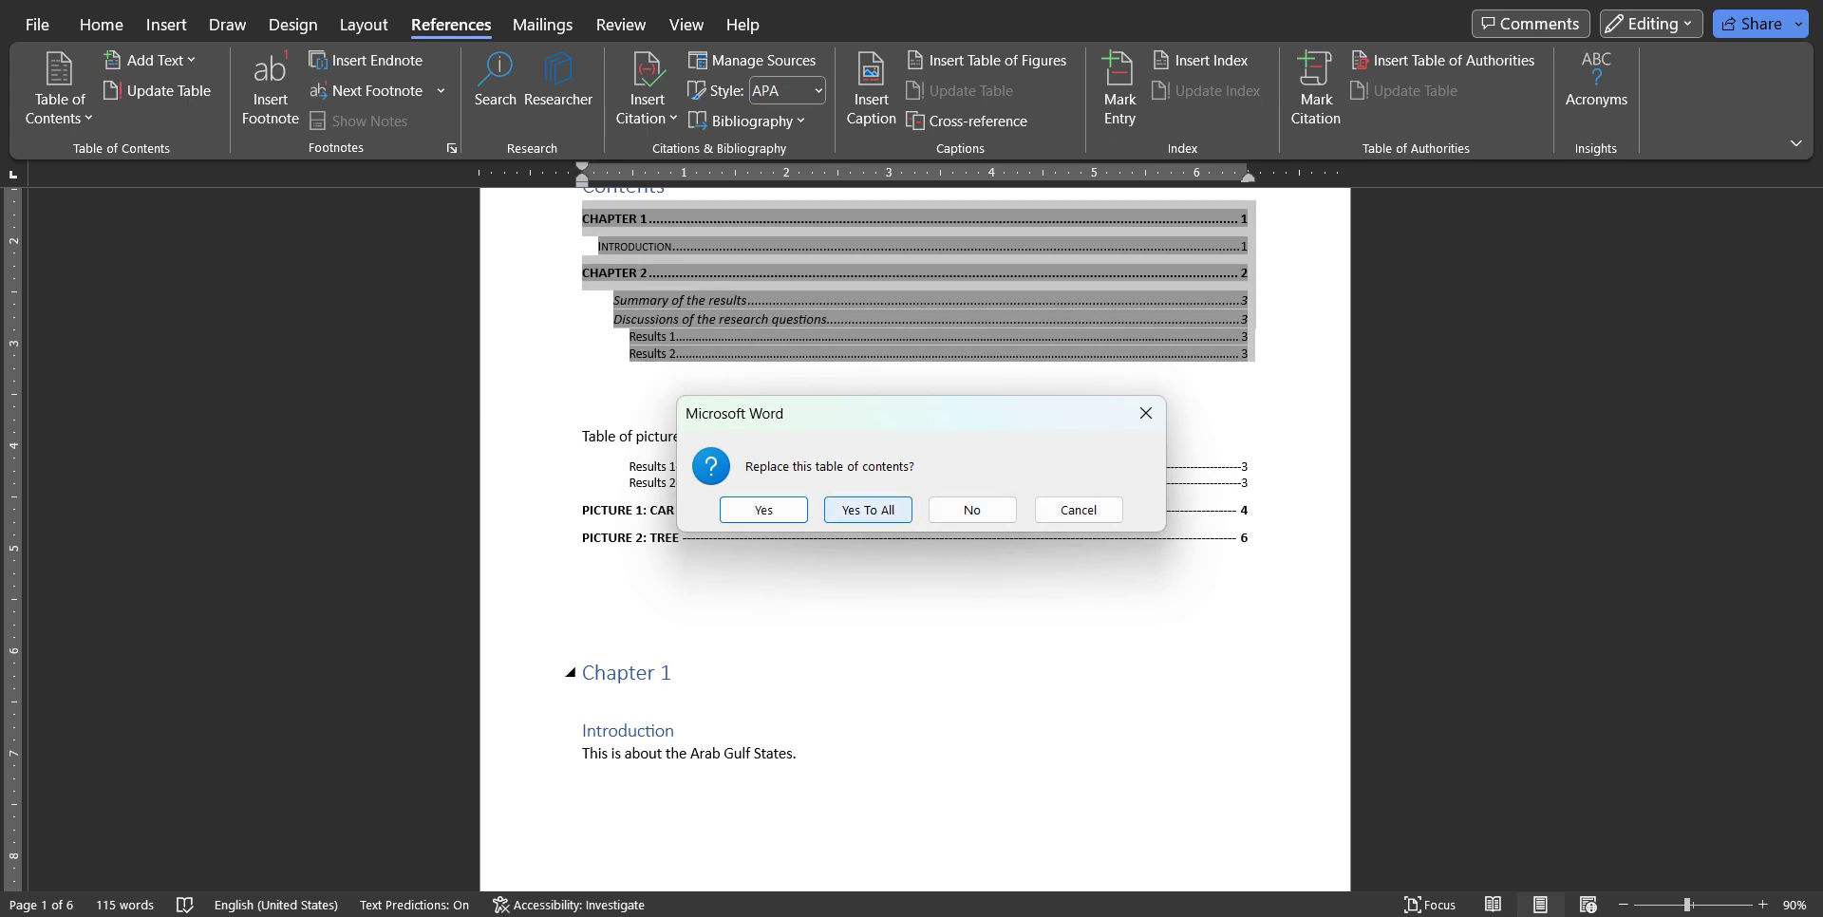
pyautogui.click(971, 510)
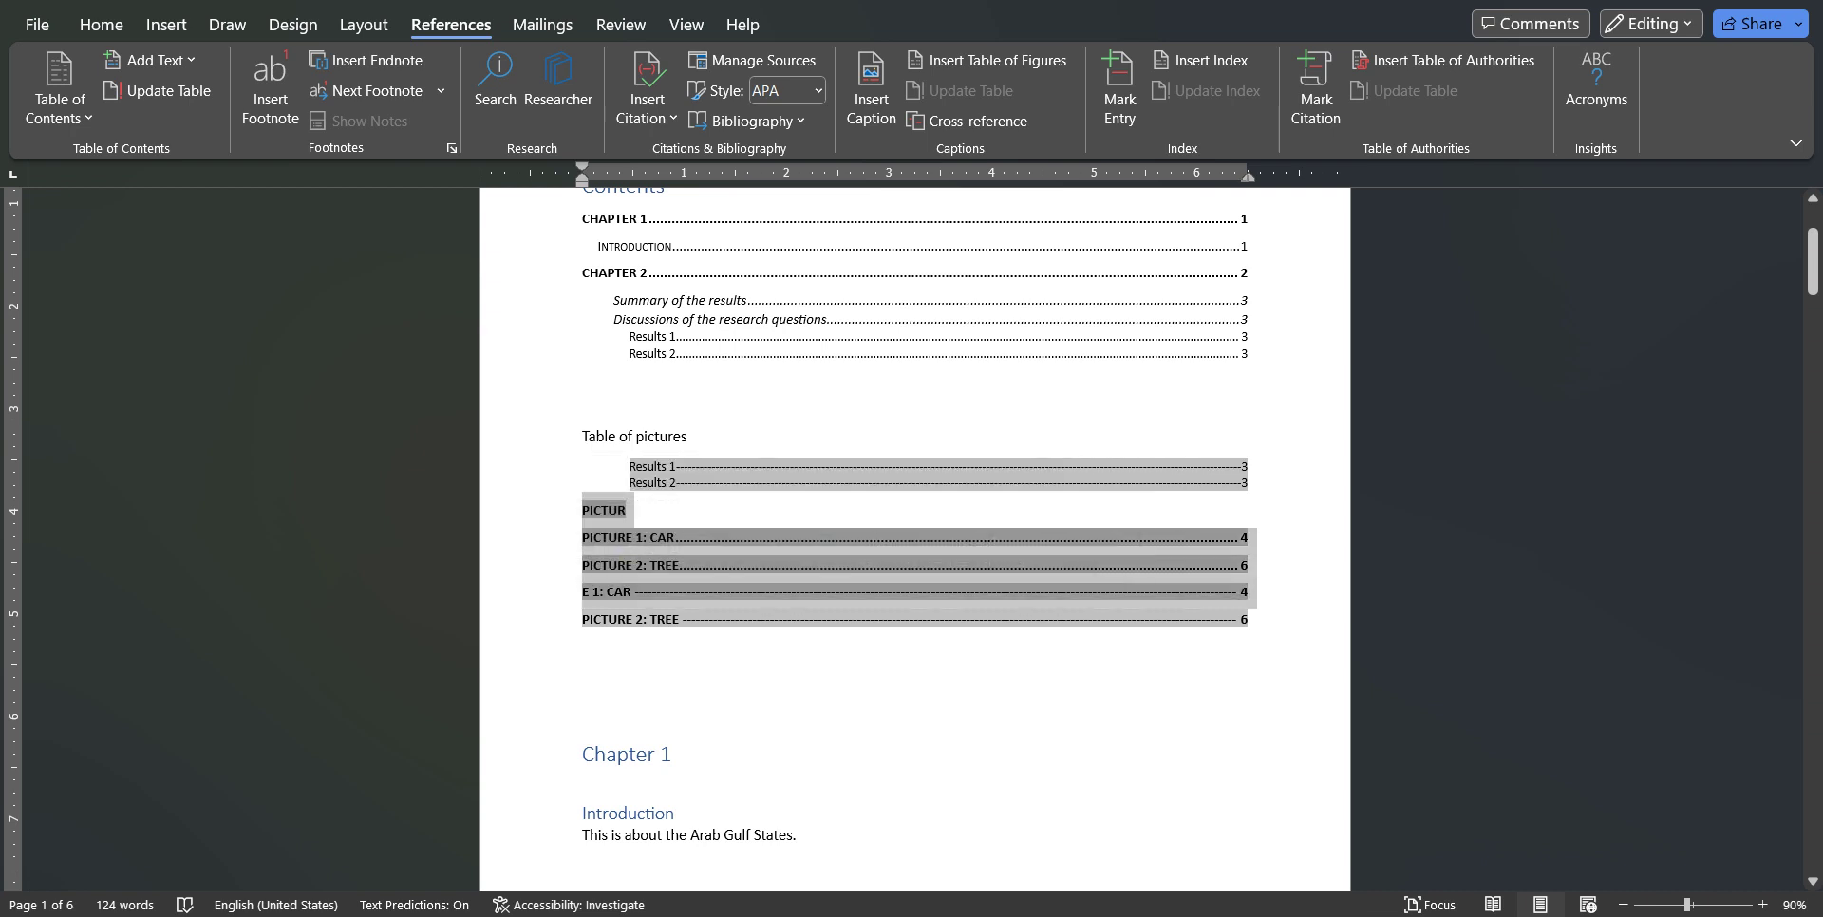
# Delete all the table entries under "Table of pictures" and the leftover empty line.
pyautogui.click(582, 678)
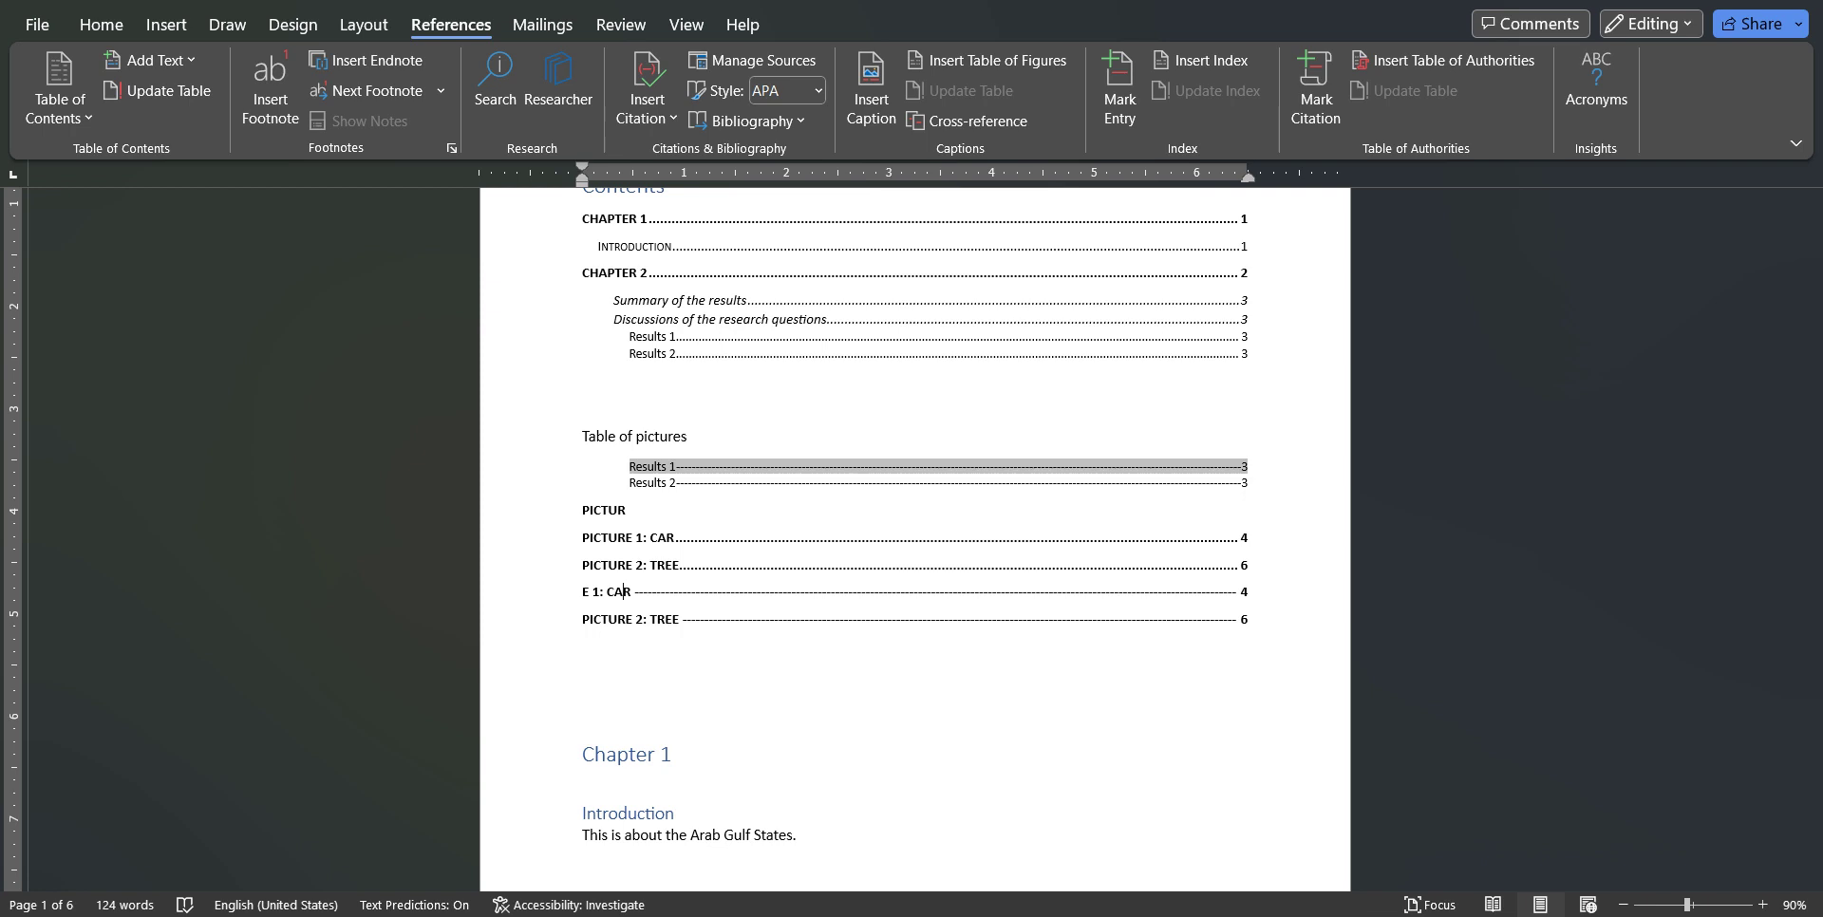
pyautogui.hotkey('shift', 'Down')
pyautogui.hotkey('shift', 'Down')
pyautogui.hotkey('shift', 'Down')
pyautogui.hotkey('shift', 'Down')
pyautogui.hotkey('shift', 'Down')
pyautogui.hotkey('shift', 'Down')
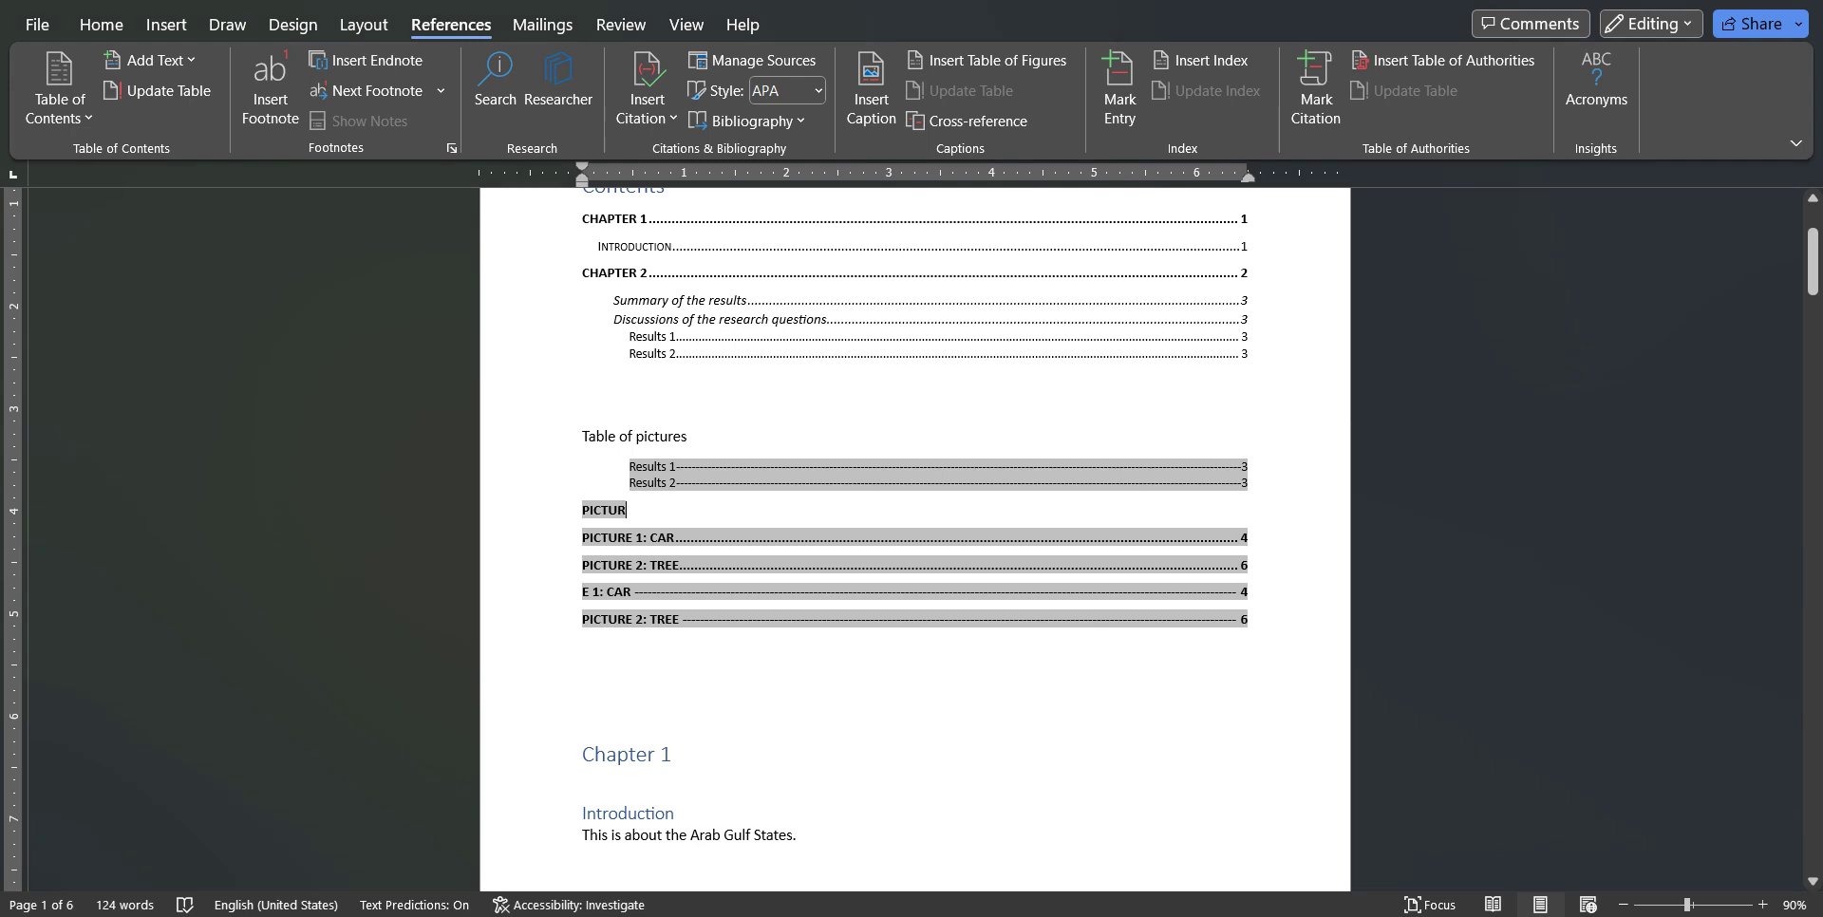
pyautogui.moveTo(1251, 621); pyautogui.dragTo(729, 466)
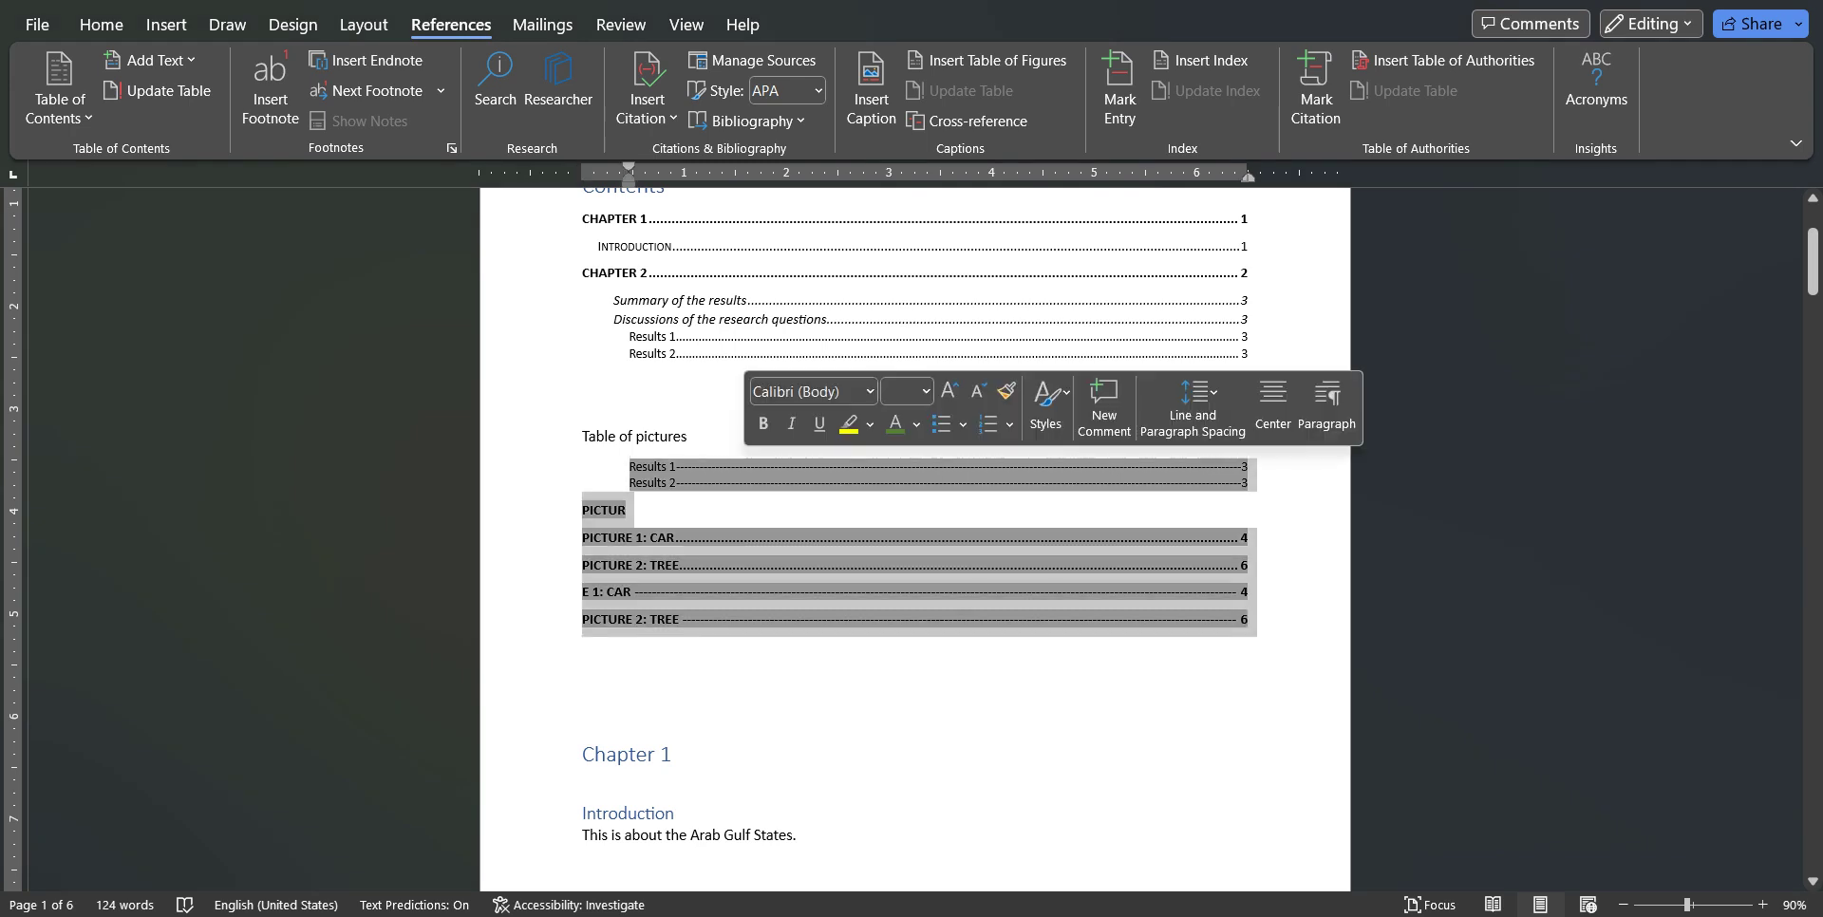
pyautogui.press('Delete')
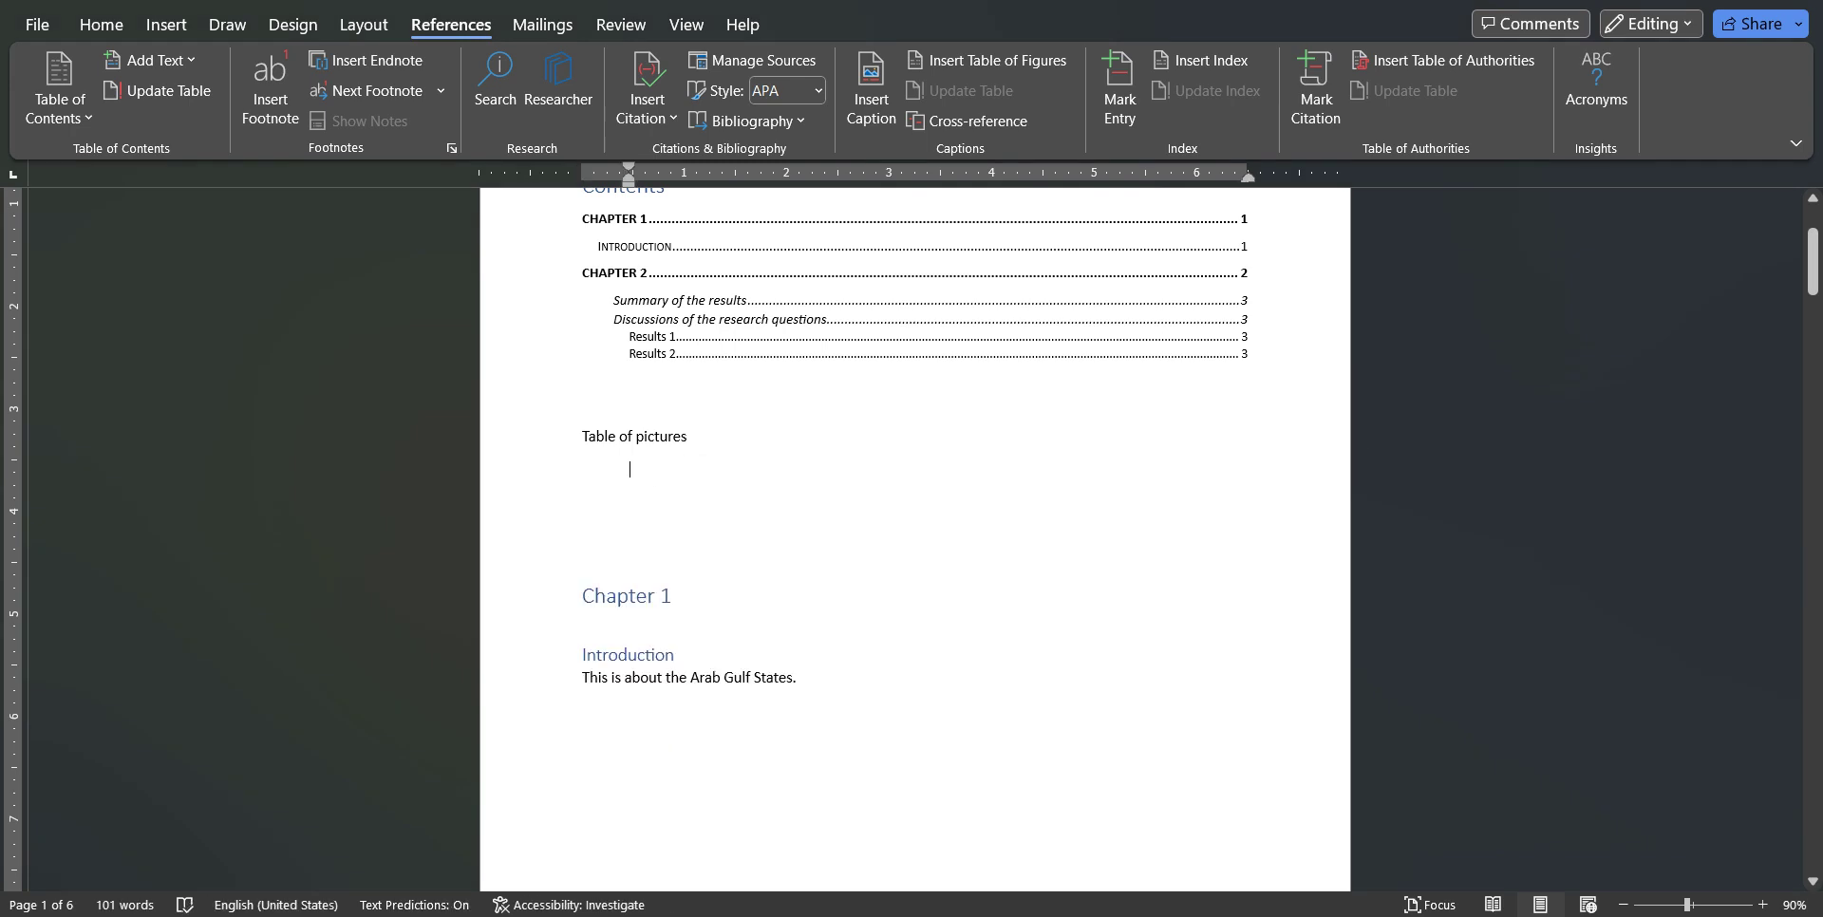
pyautogui.moveTo(729, 498); pyautogui.dragTo(714, 441)
pyautogui.click(590, 492)
pyautogui.press('BackSpace')
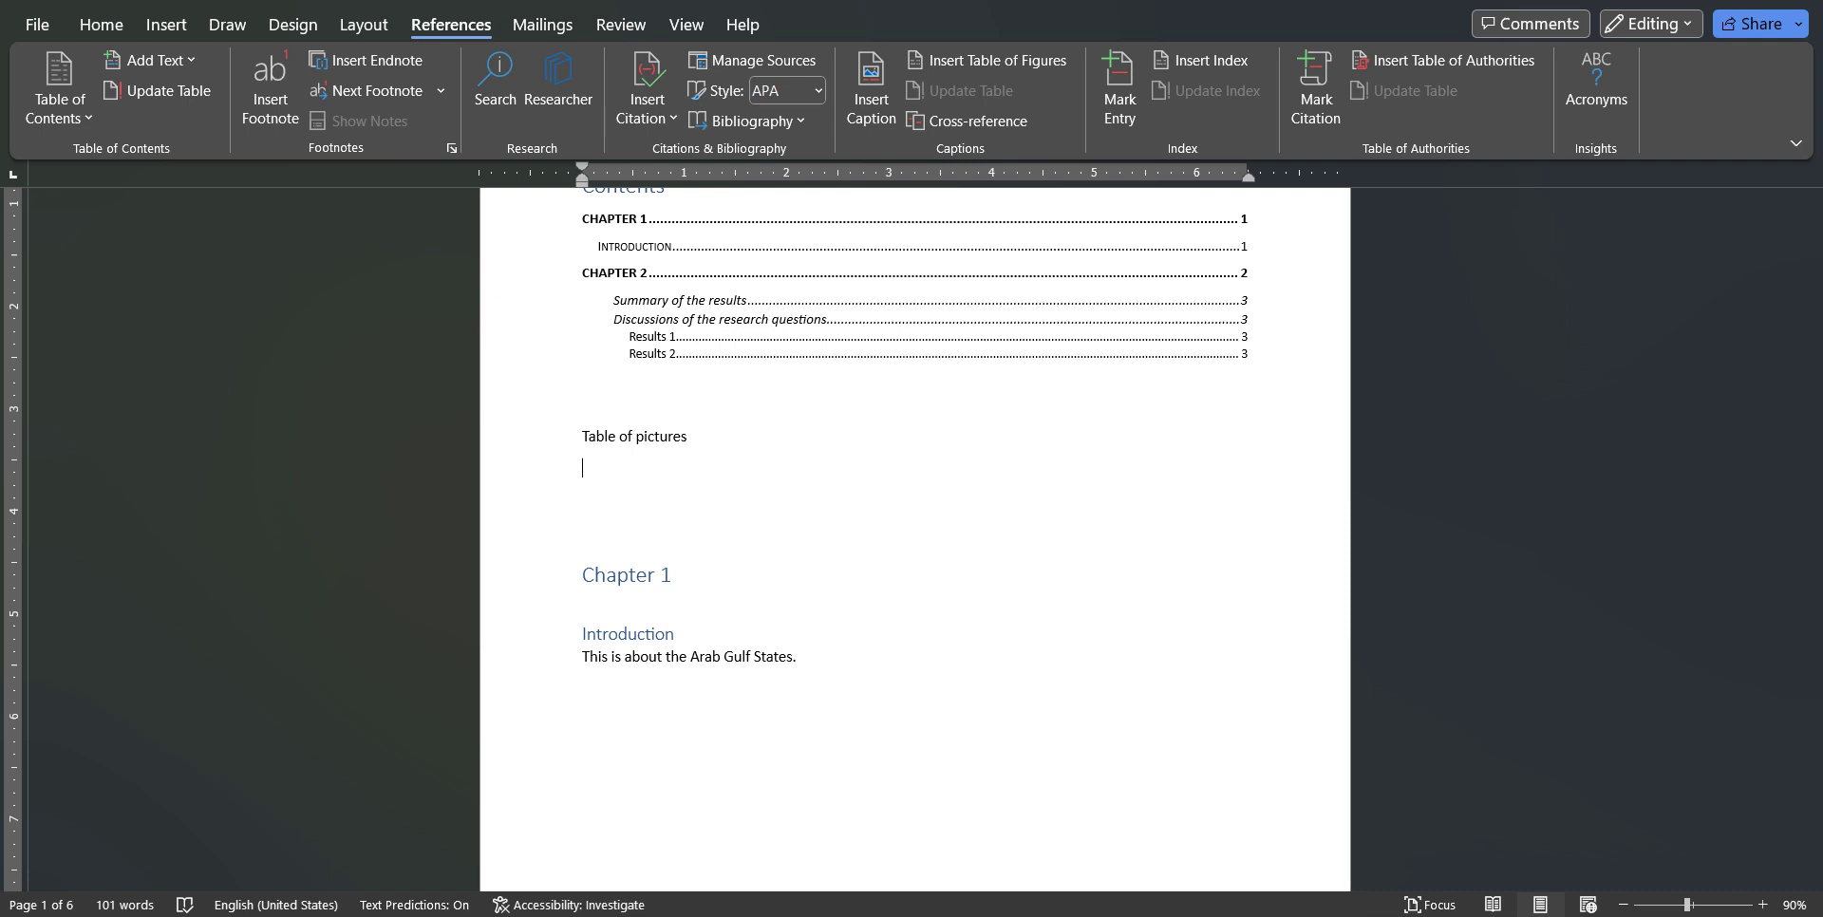
# Start a custom table of contents on the empty line under "Table of pictures" and clear the TOC levels of the heading styles.
pyautogui.click(59, 90)
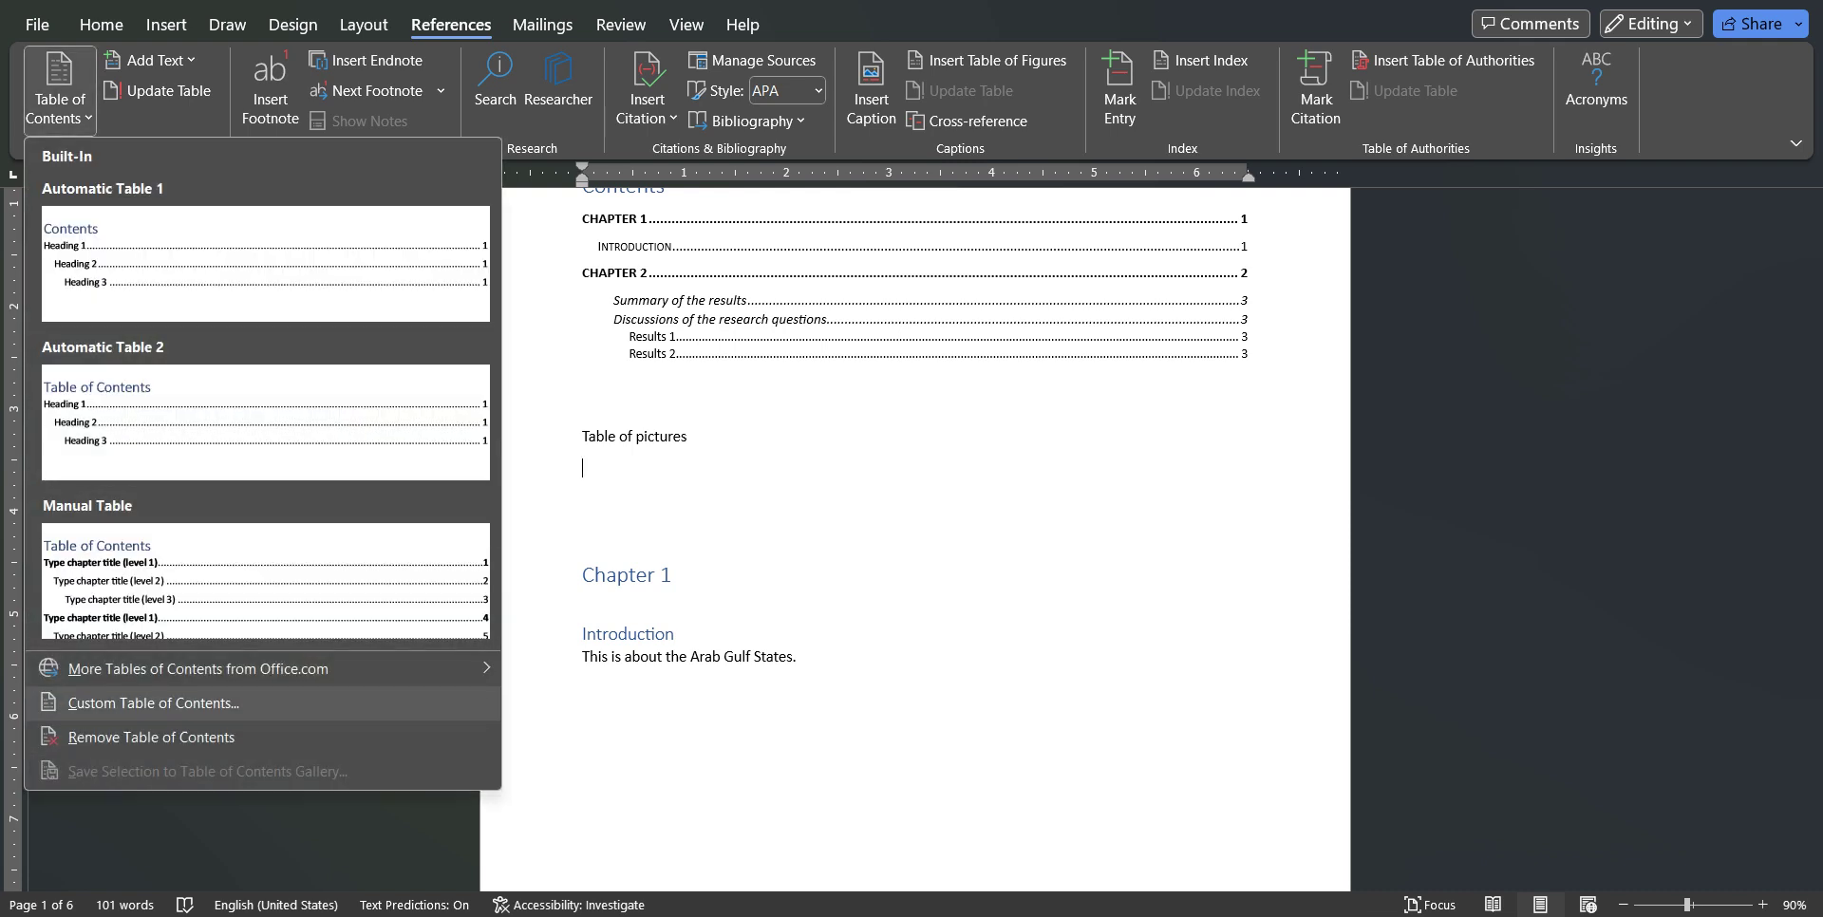
pyautogui.click(142, 700)
pyautogui.click(1076, 624)
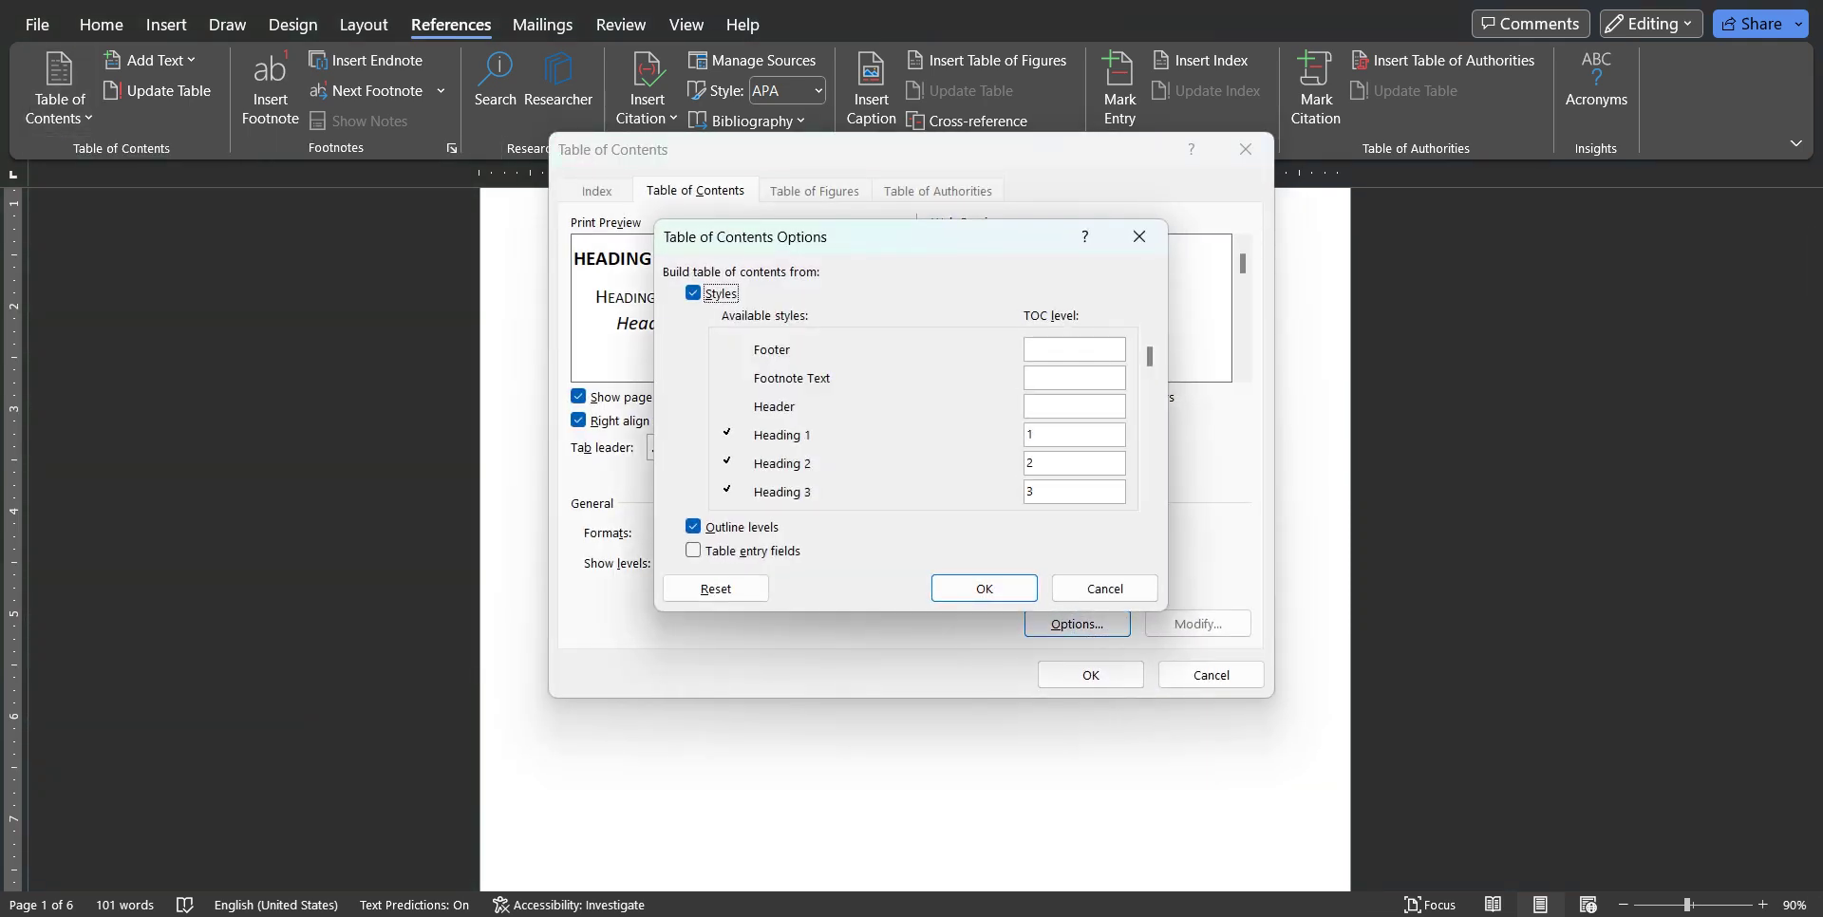
pyautogui.click(1074, 435)
pyautogui.press('BackSpace')
pyautogui.click(1074, 464)
pyautogui.press('BackSpace')
pyautogui.moveTo(1149, 365); pyautogui.dragTo(1149, 454)
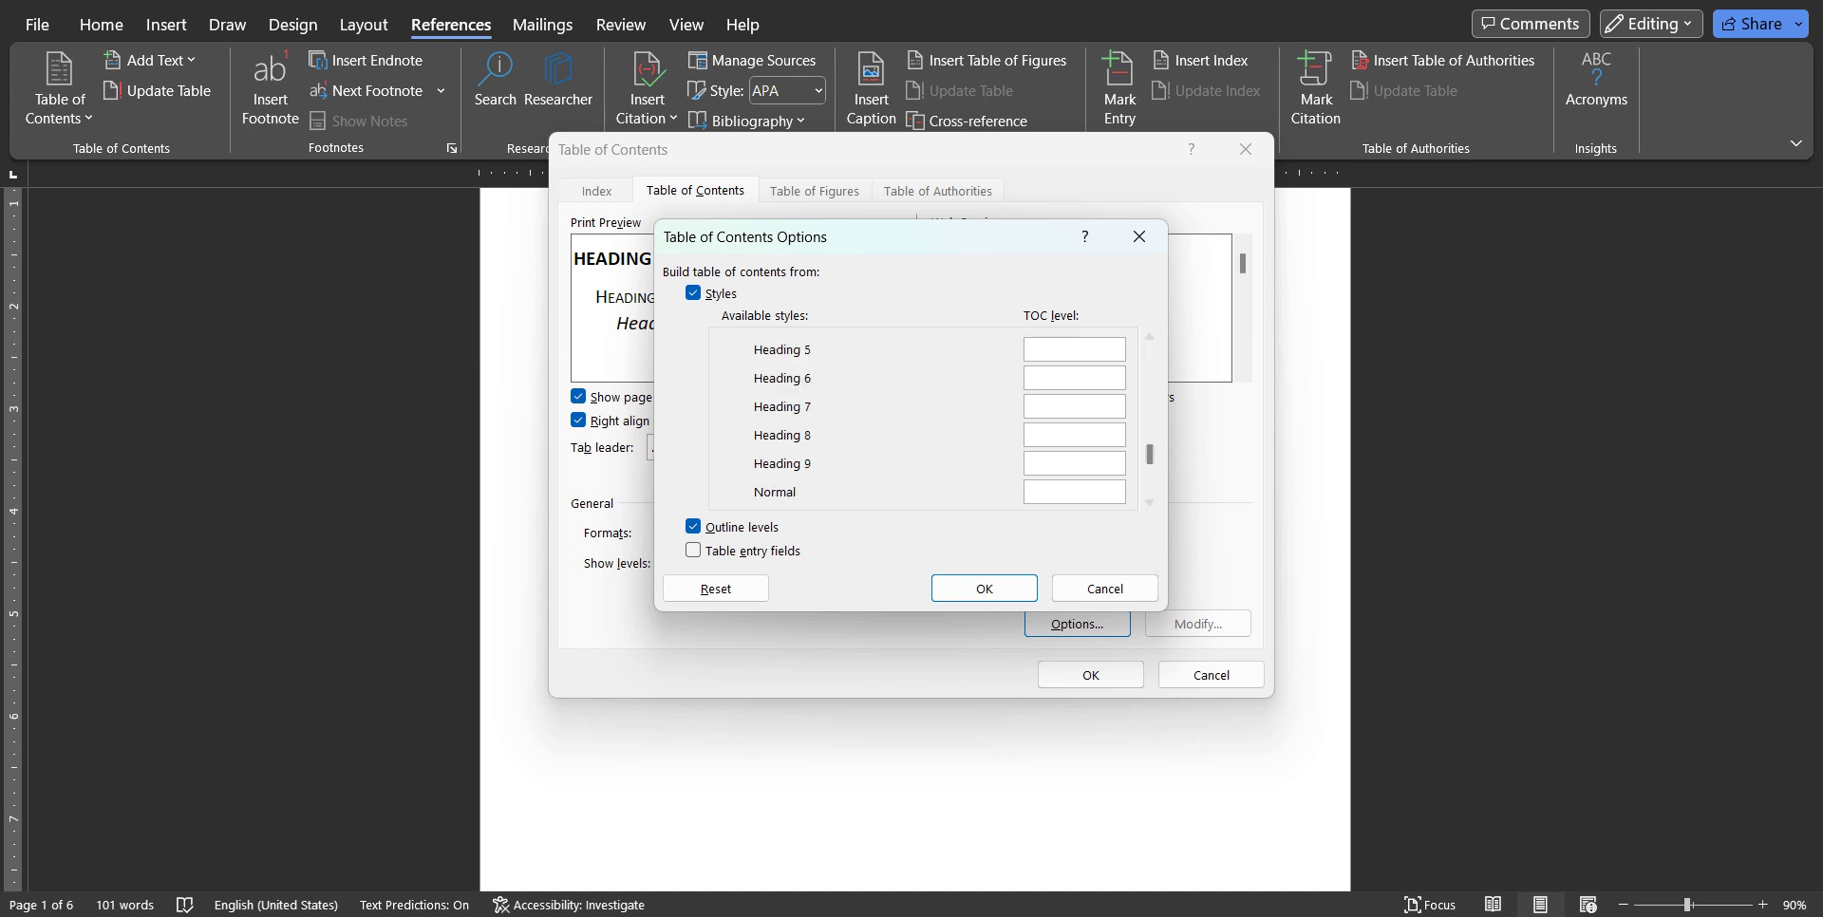
# Give the Pictures style TOC level 1 and insert the table as a separate one, keeping the existing table of contents.
pyautogui.scroll(1, 921, 417)
pyautogui.scroll(-2, 921, 420)
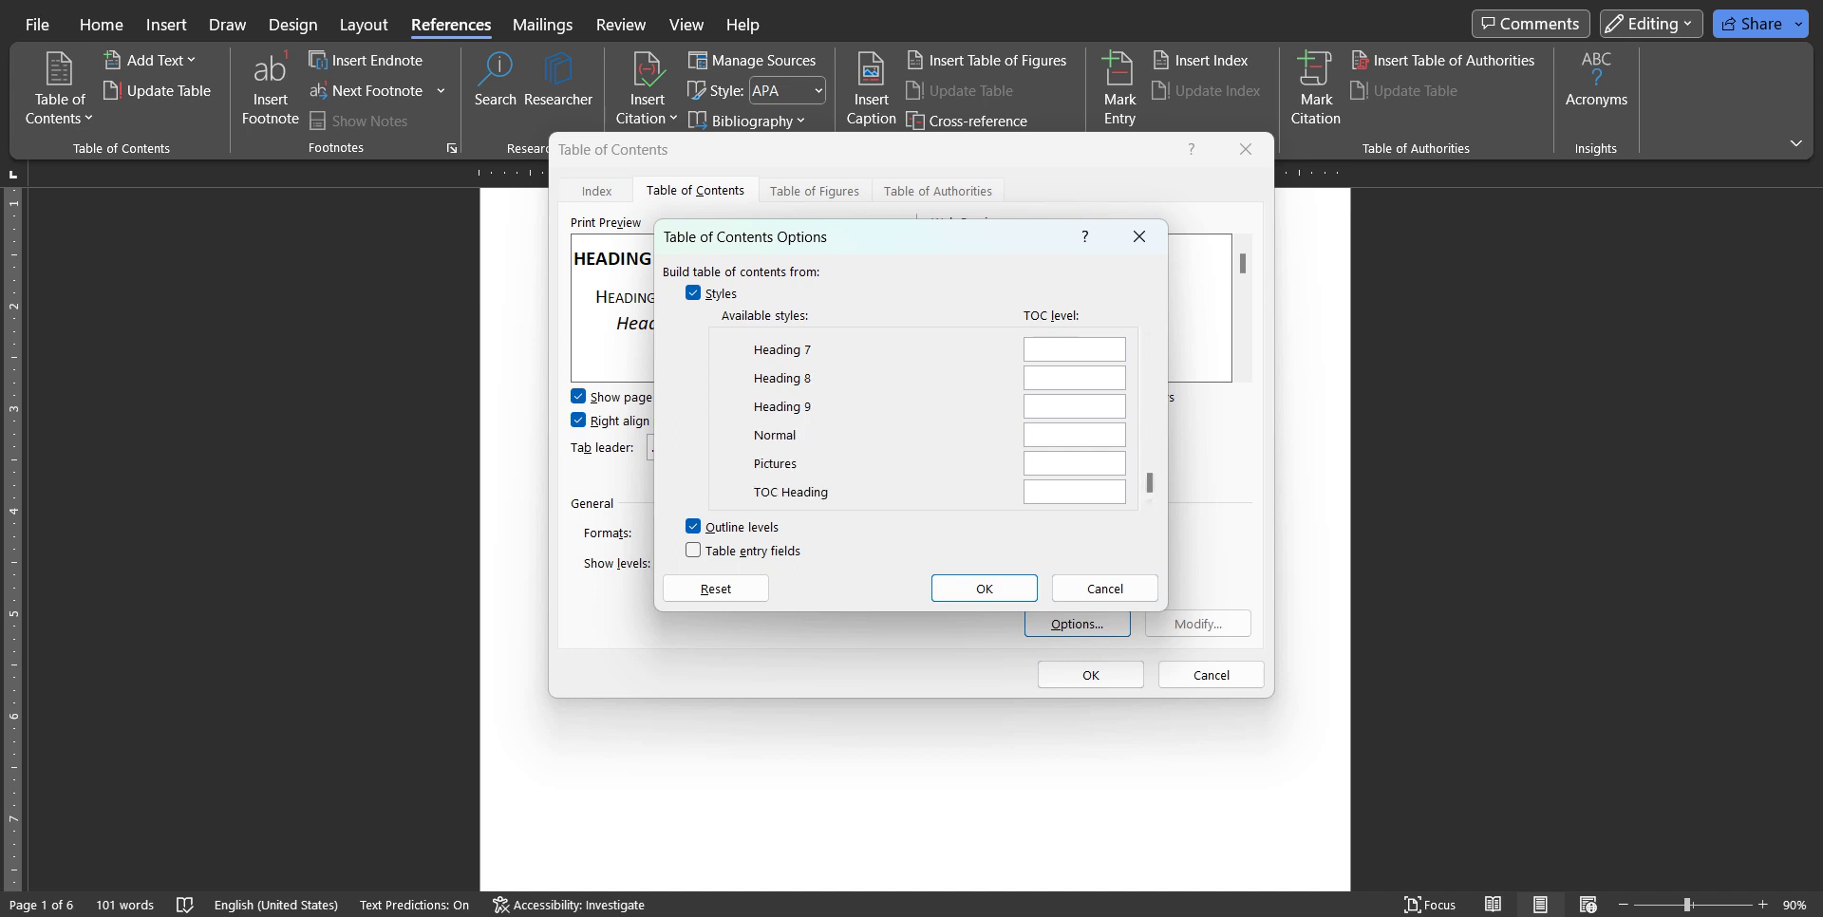
pyautogui.write('1')
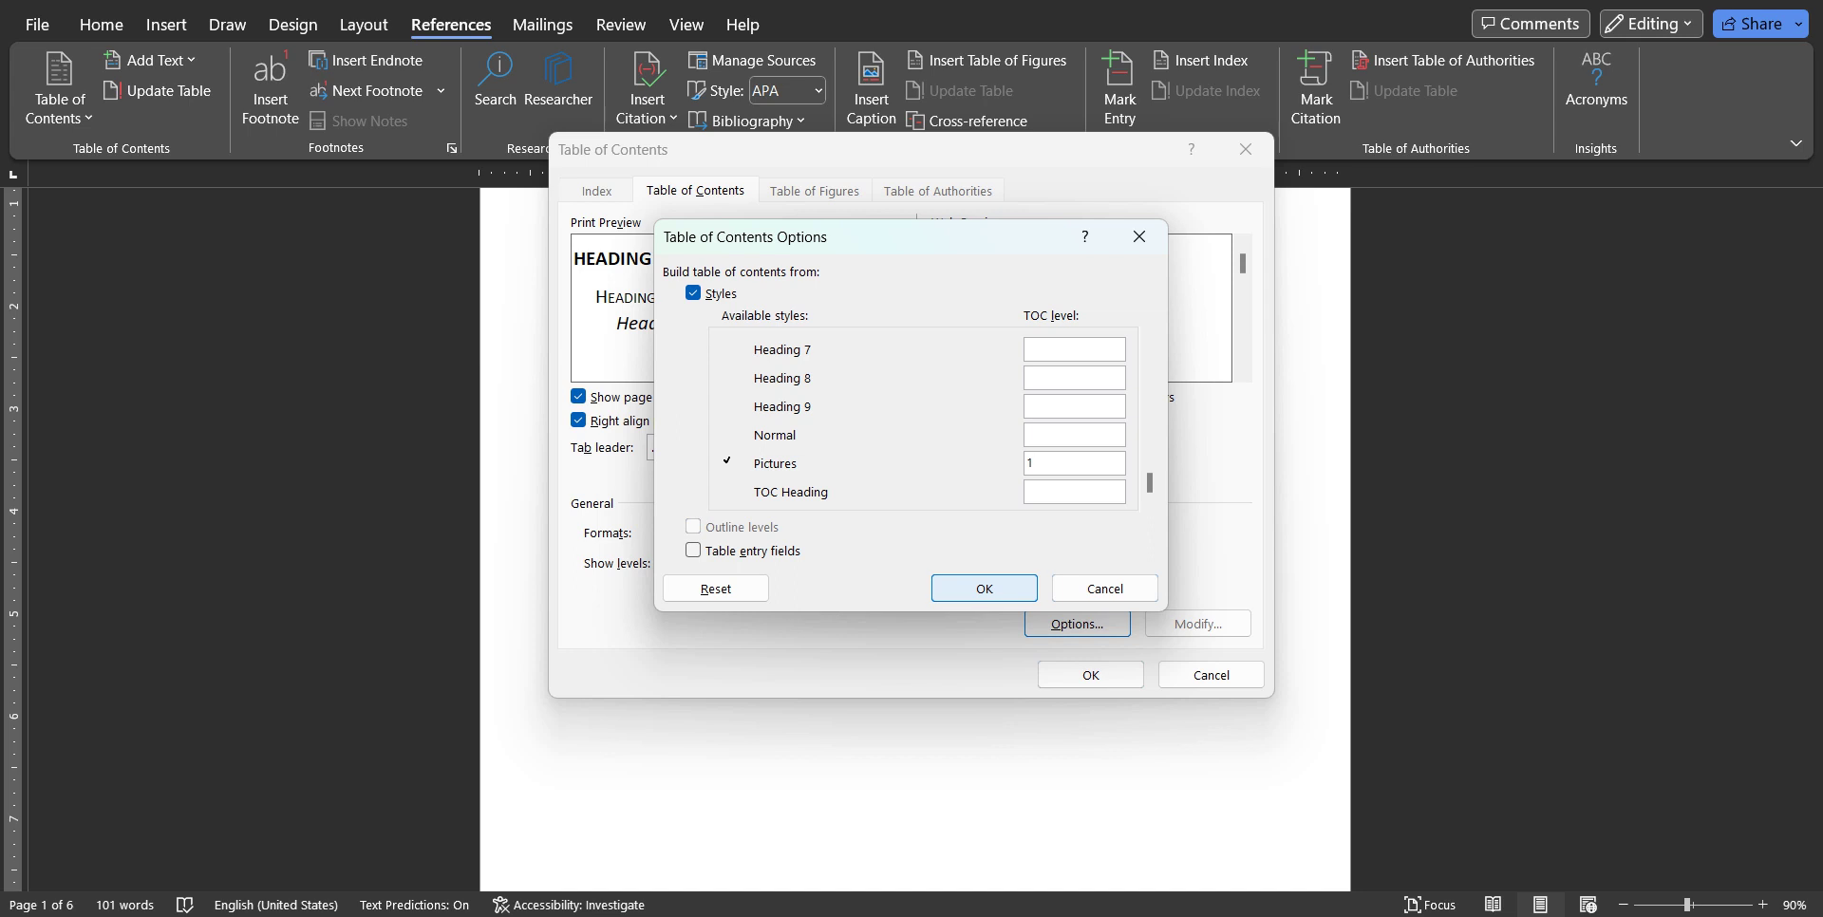
pyautogui.click(984, 589)
pyautogui.click(1090, 674)
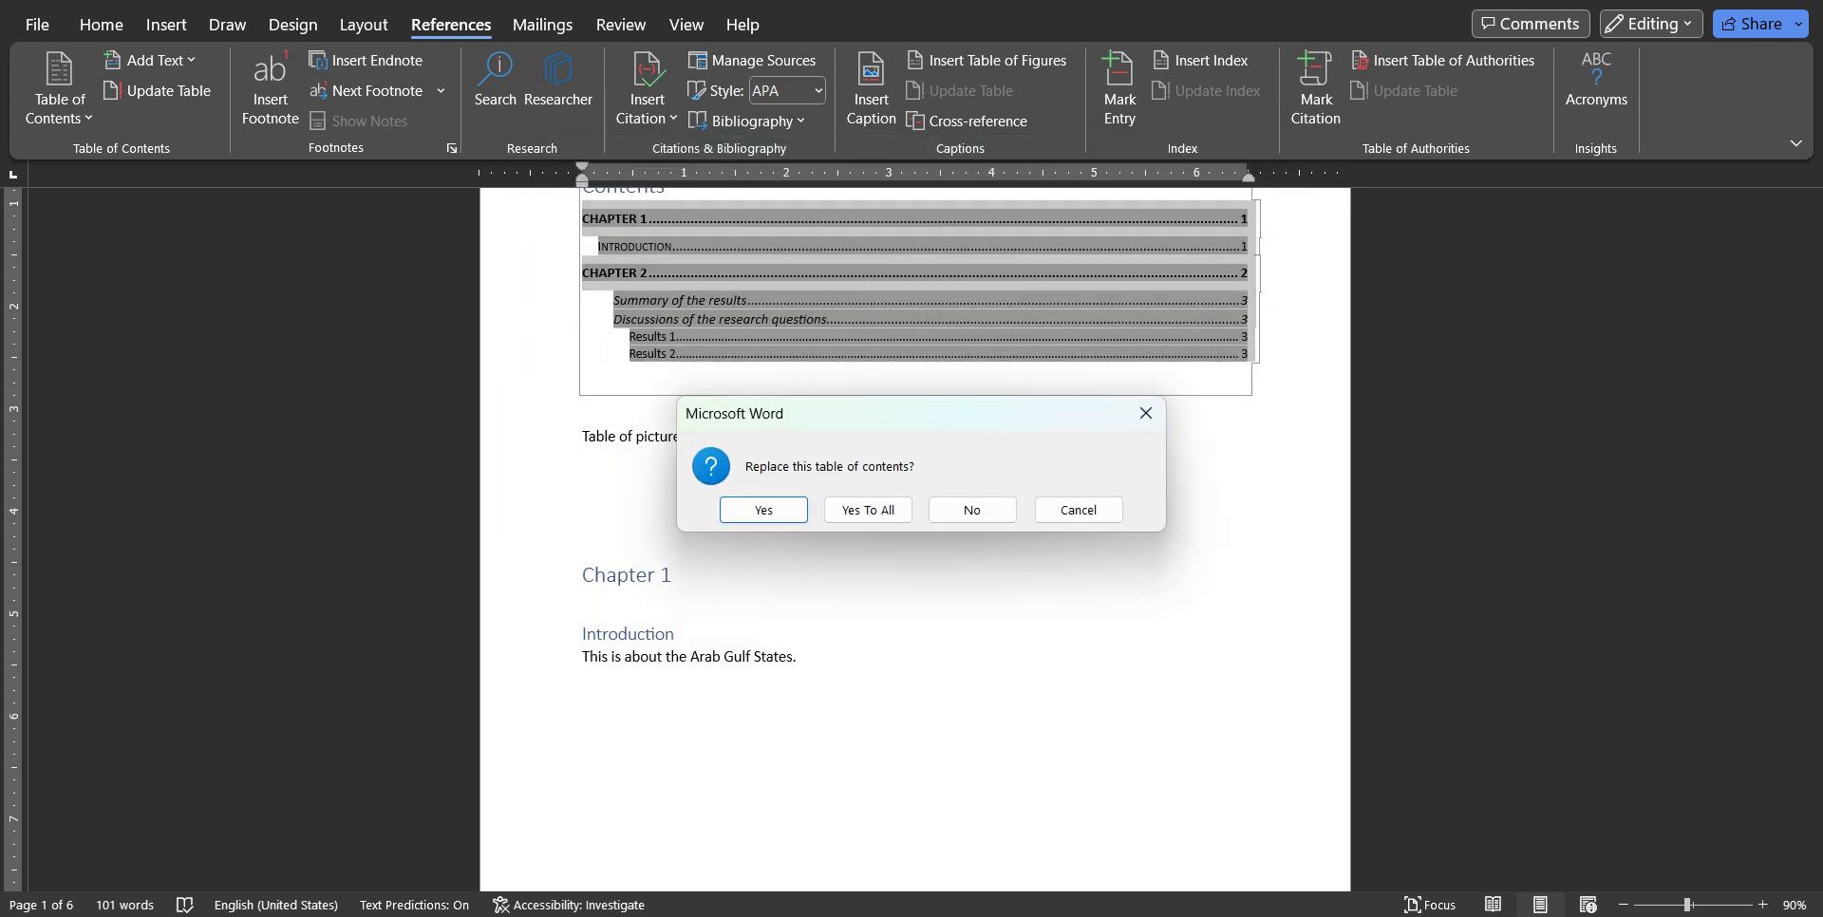
pyautogui.click(972, 510)
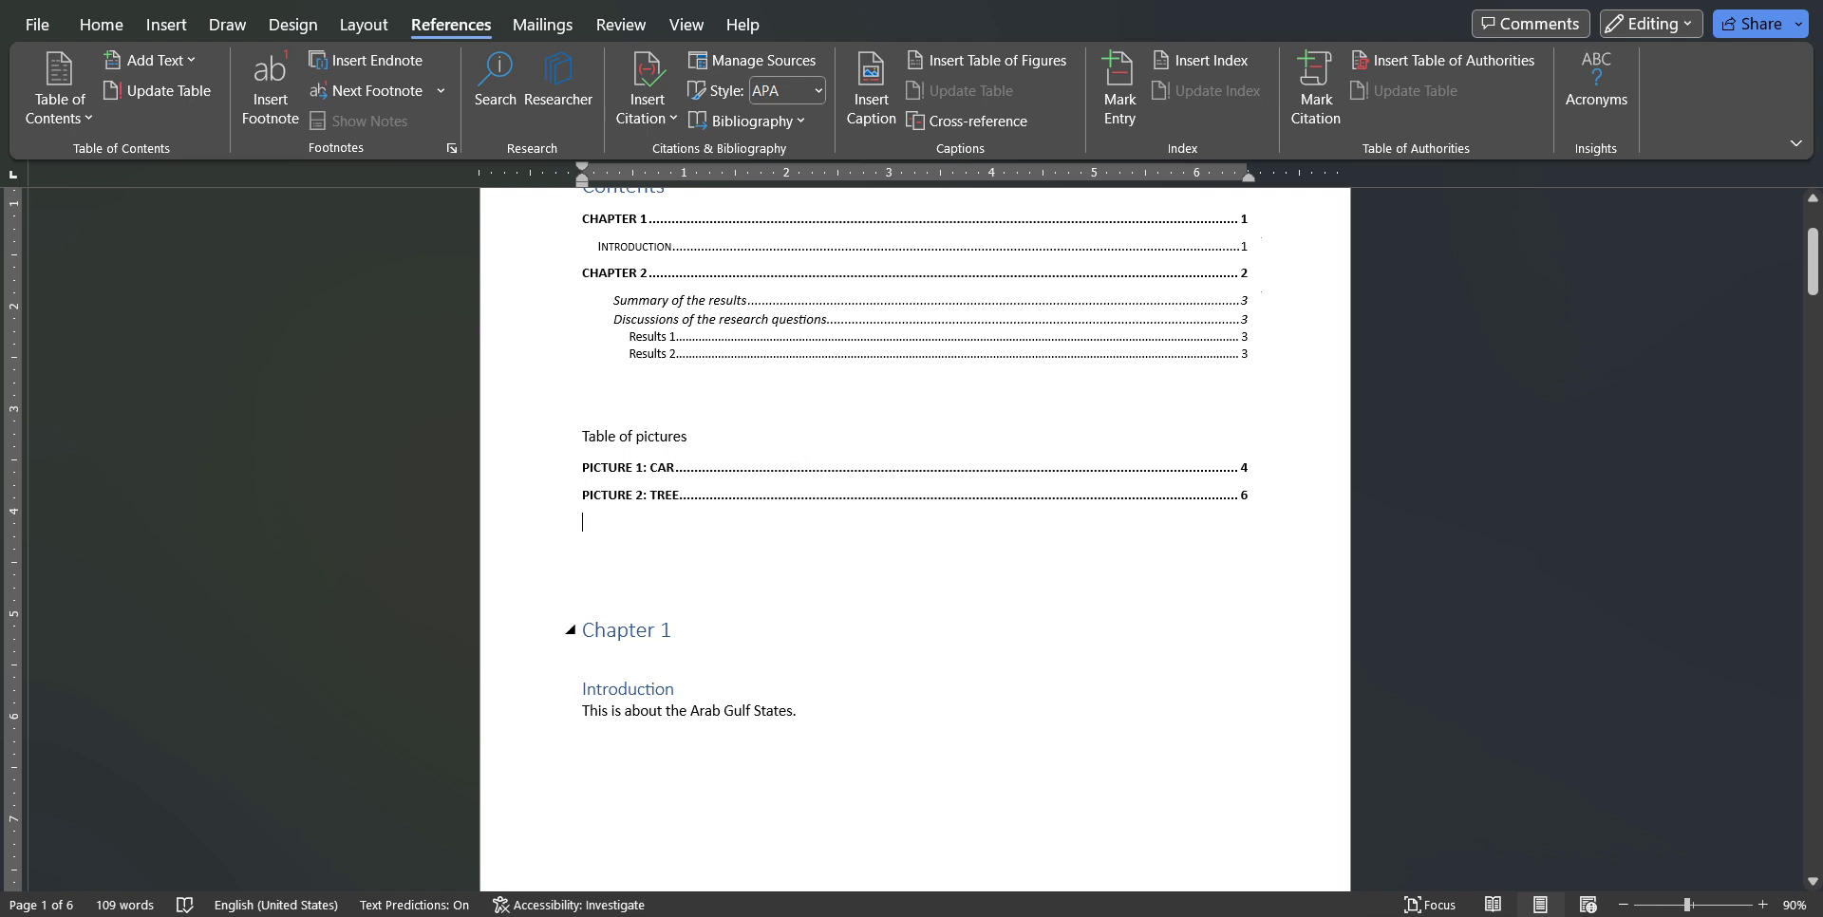
# Add the title "Table of Maps" above Chapter 1, followed by empty lines.
pyautogui.scroll(-1, 914, 531)
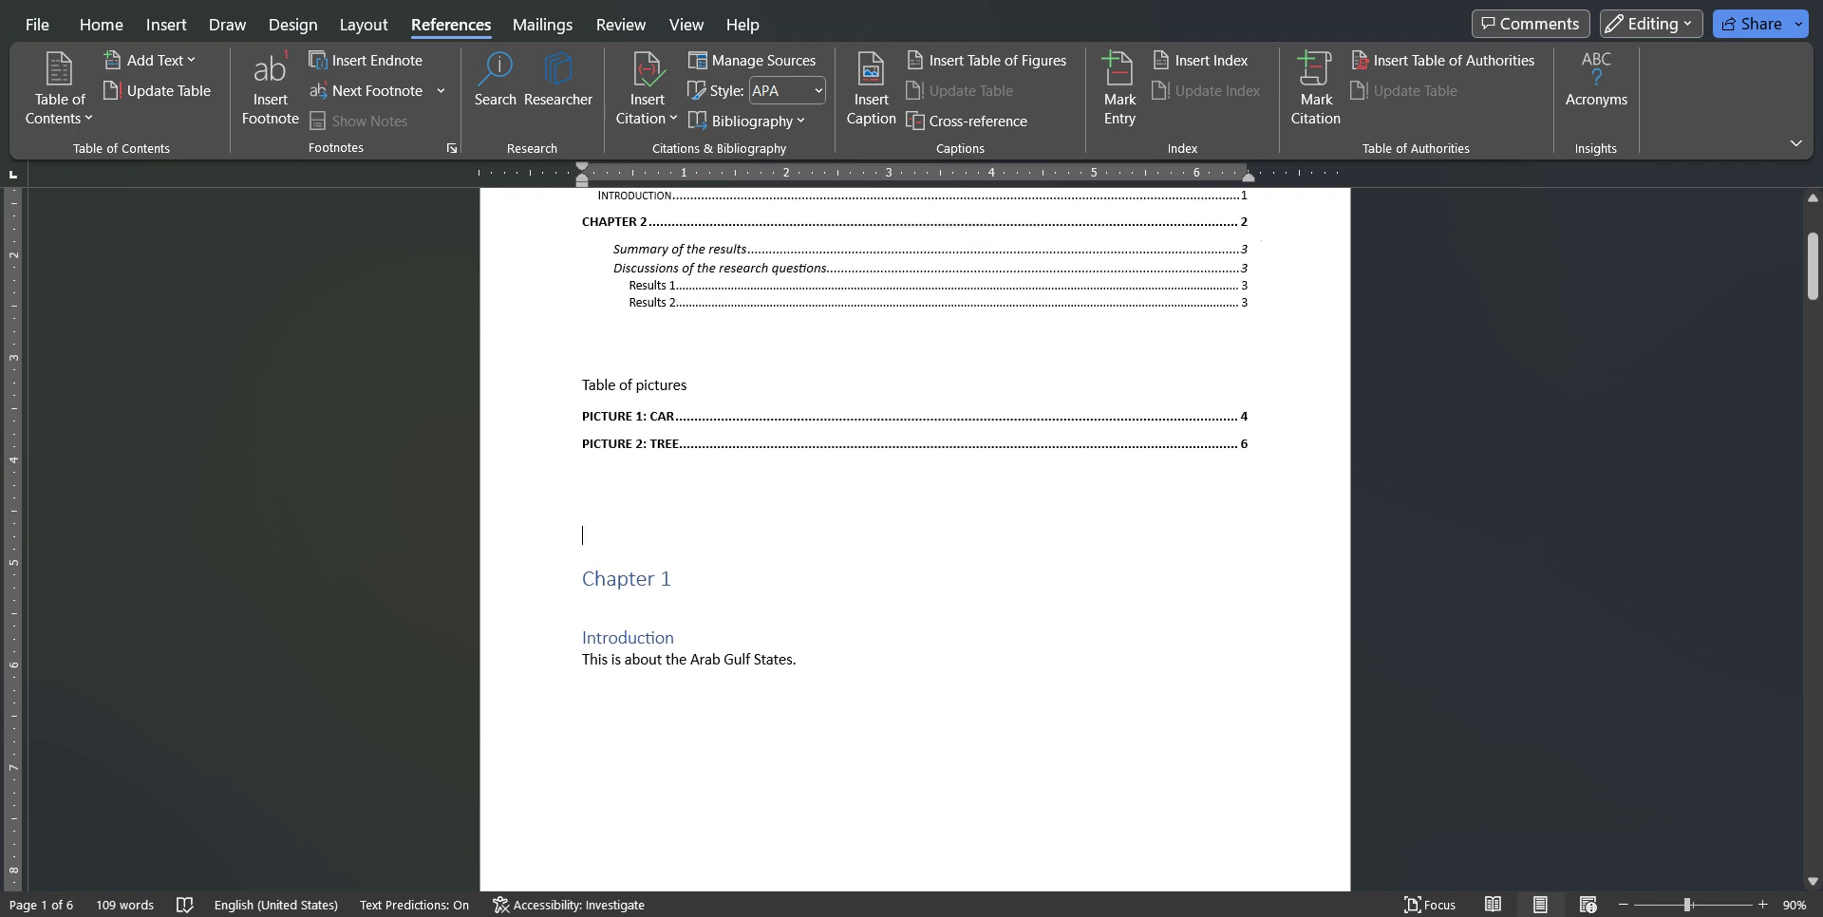
pyautogui.write('Ta')
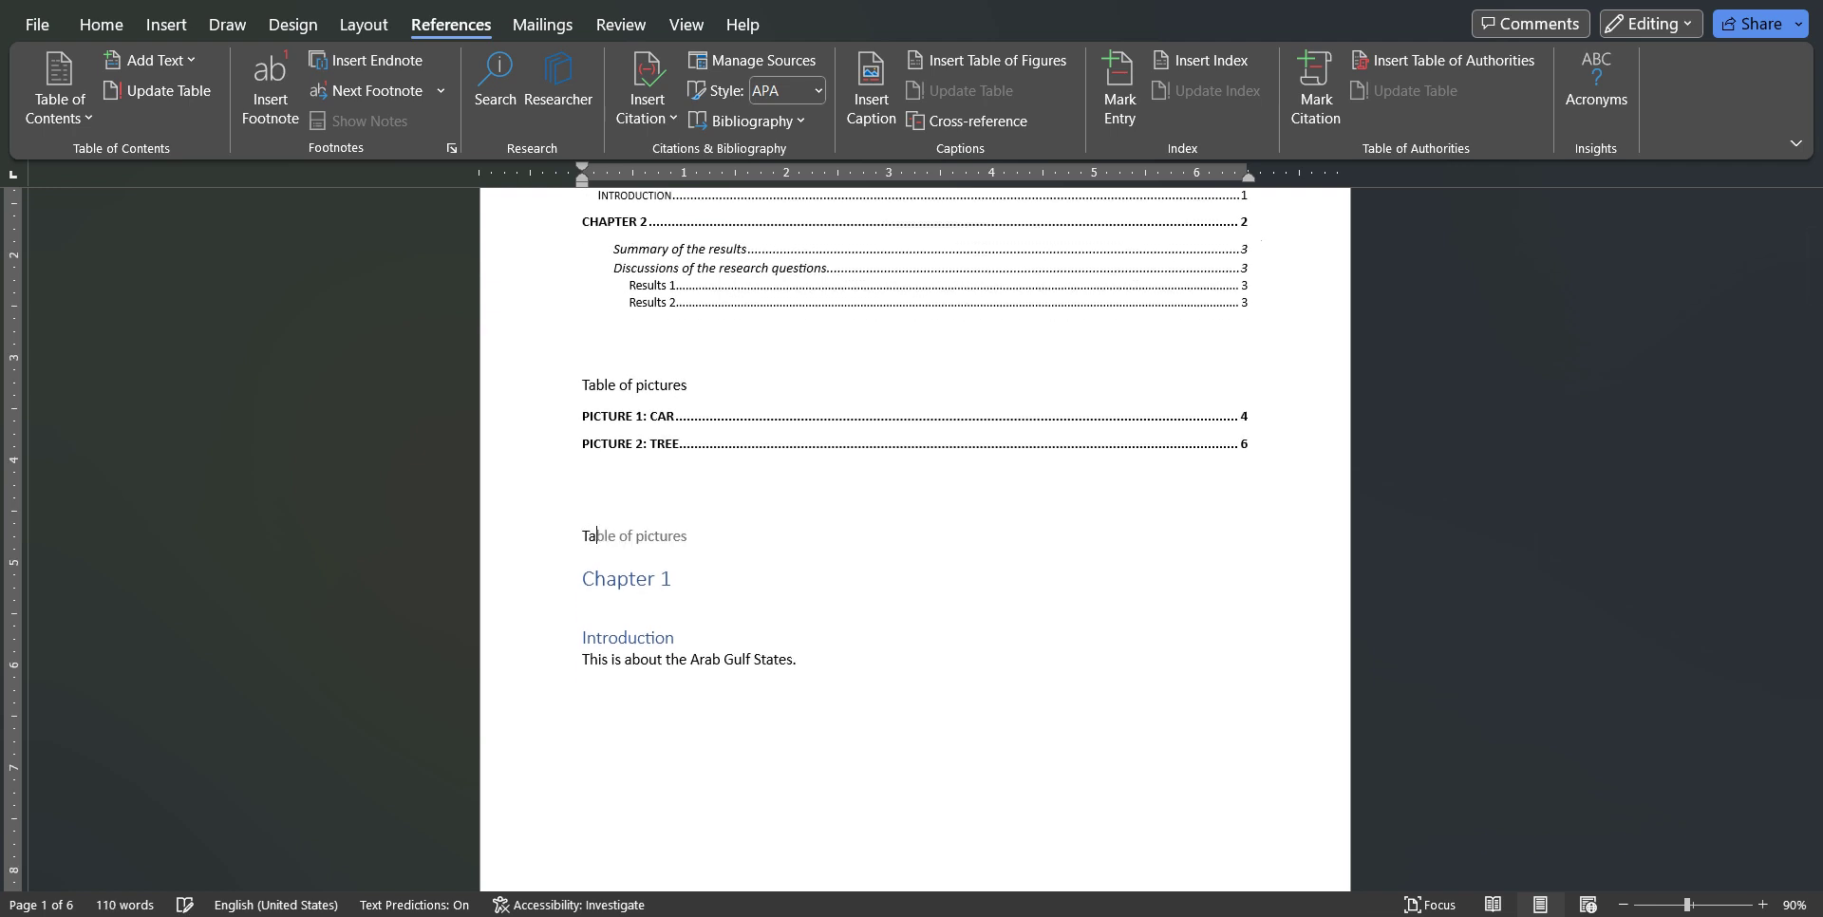
pyautogui.write('ble of Maps')
pyautogui.press('Return')
pyautogui.press('Return')
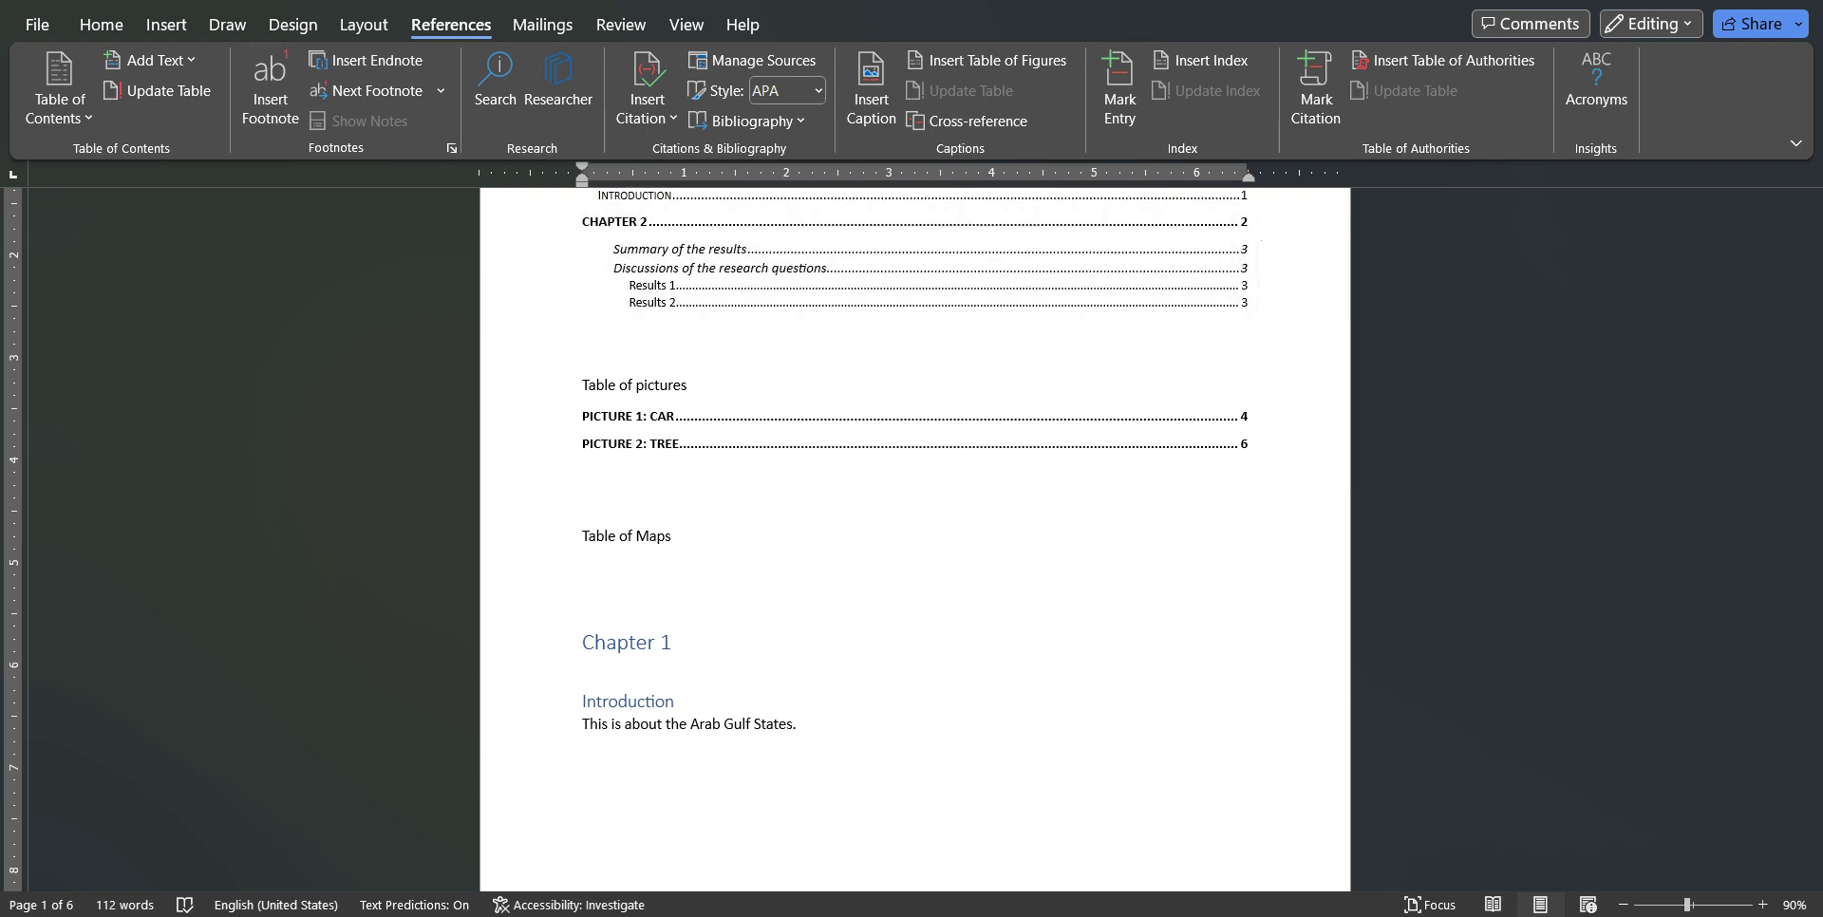
# Create a new paragraph style named Maps.
pyautogui.click(102, 24)
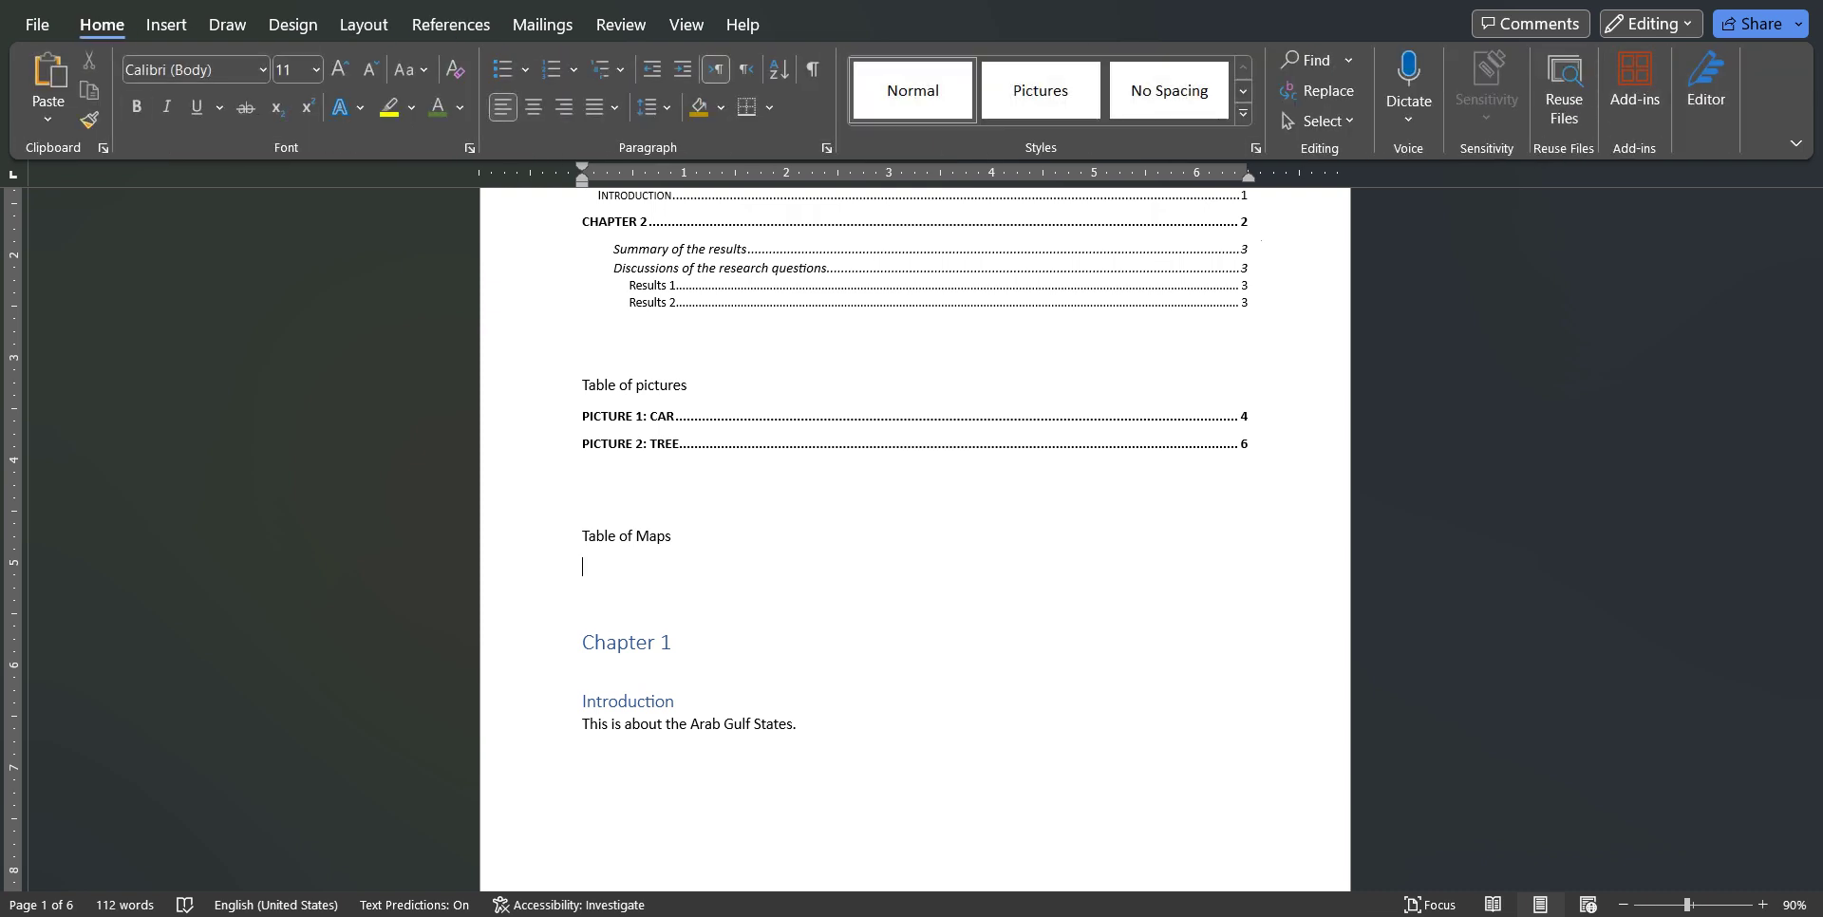
pyautogui.click(1243, 113)
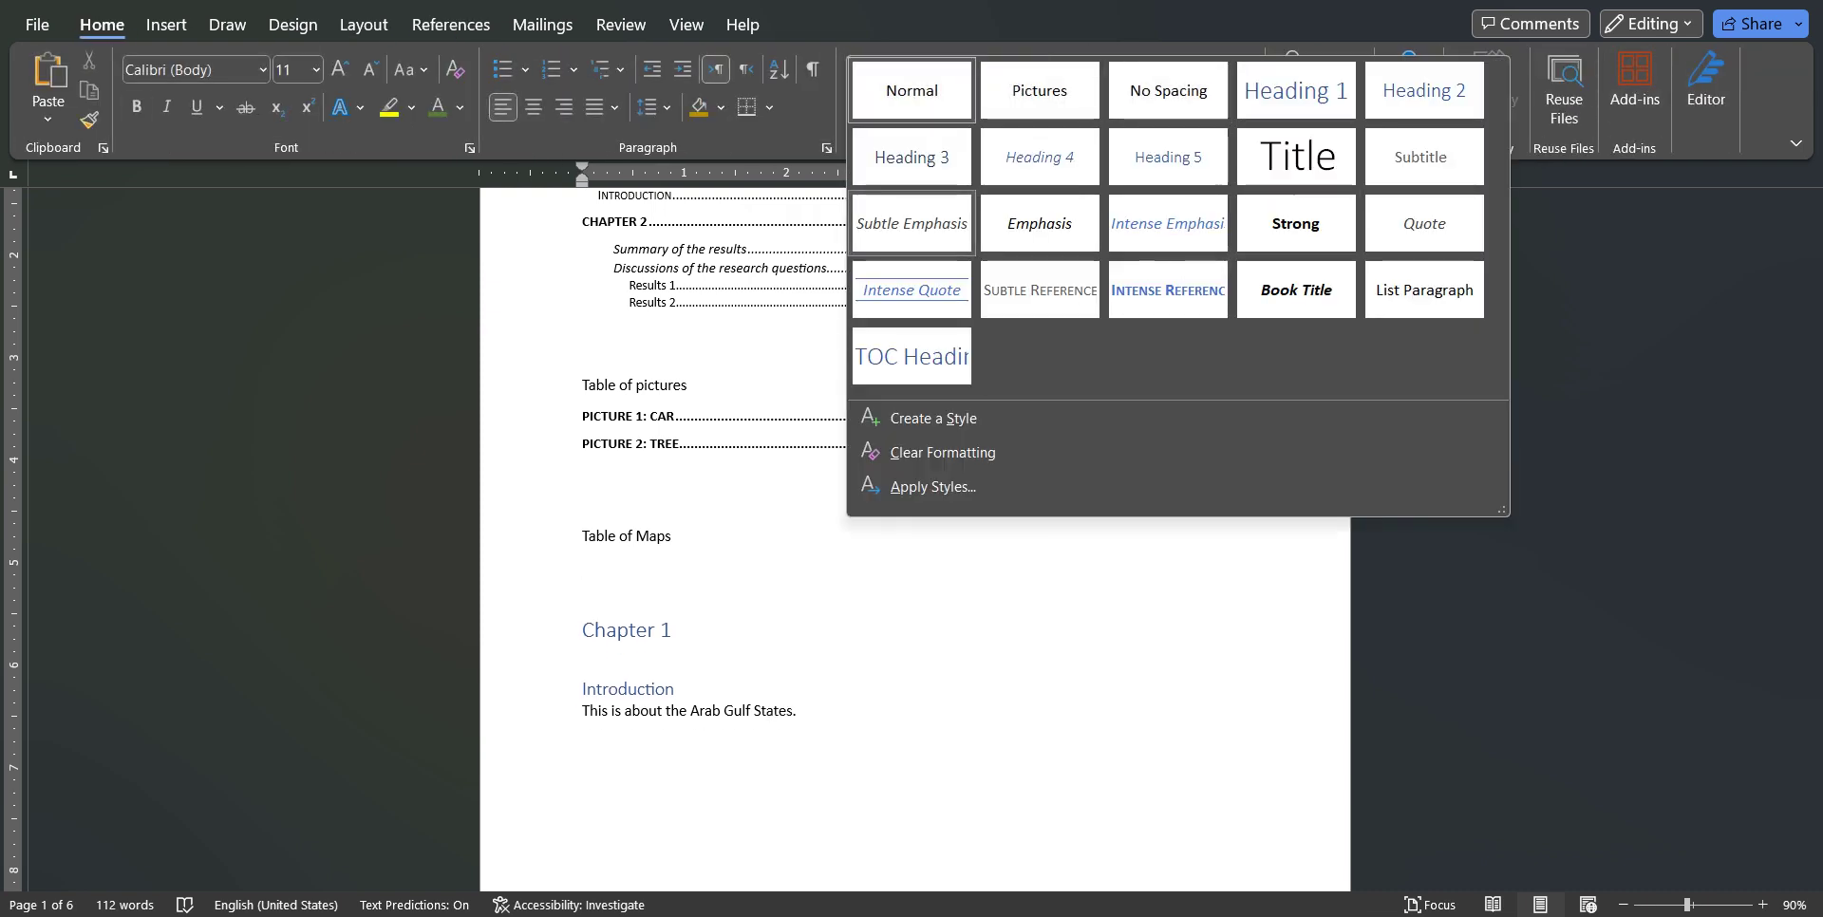
pyautogui.click(933, 418)
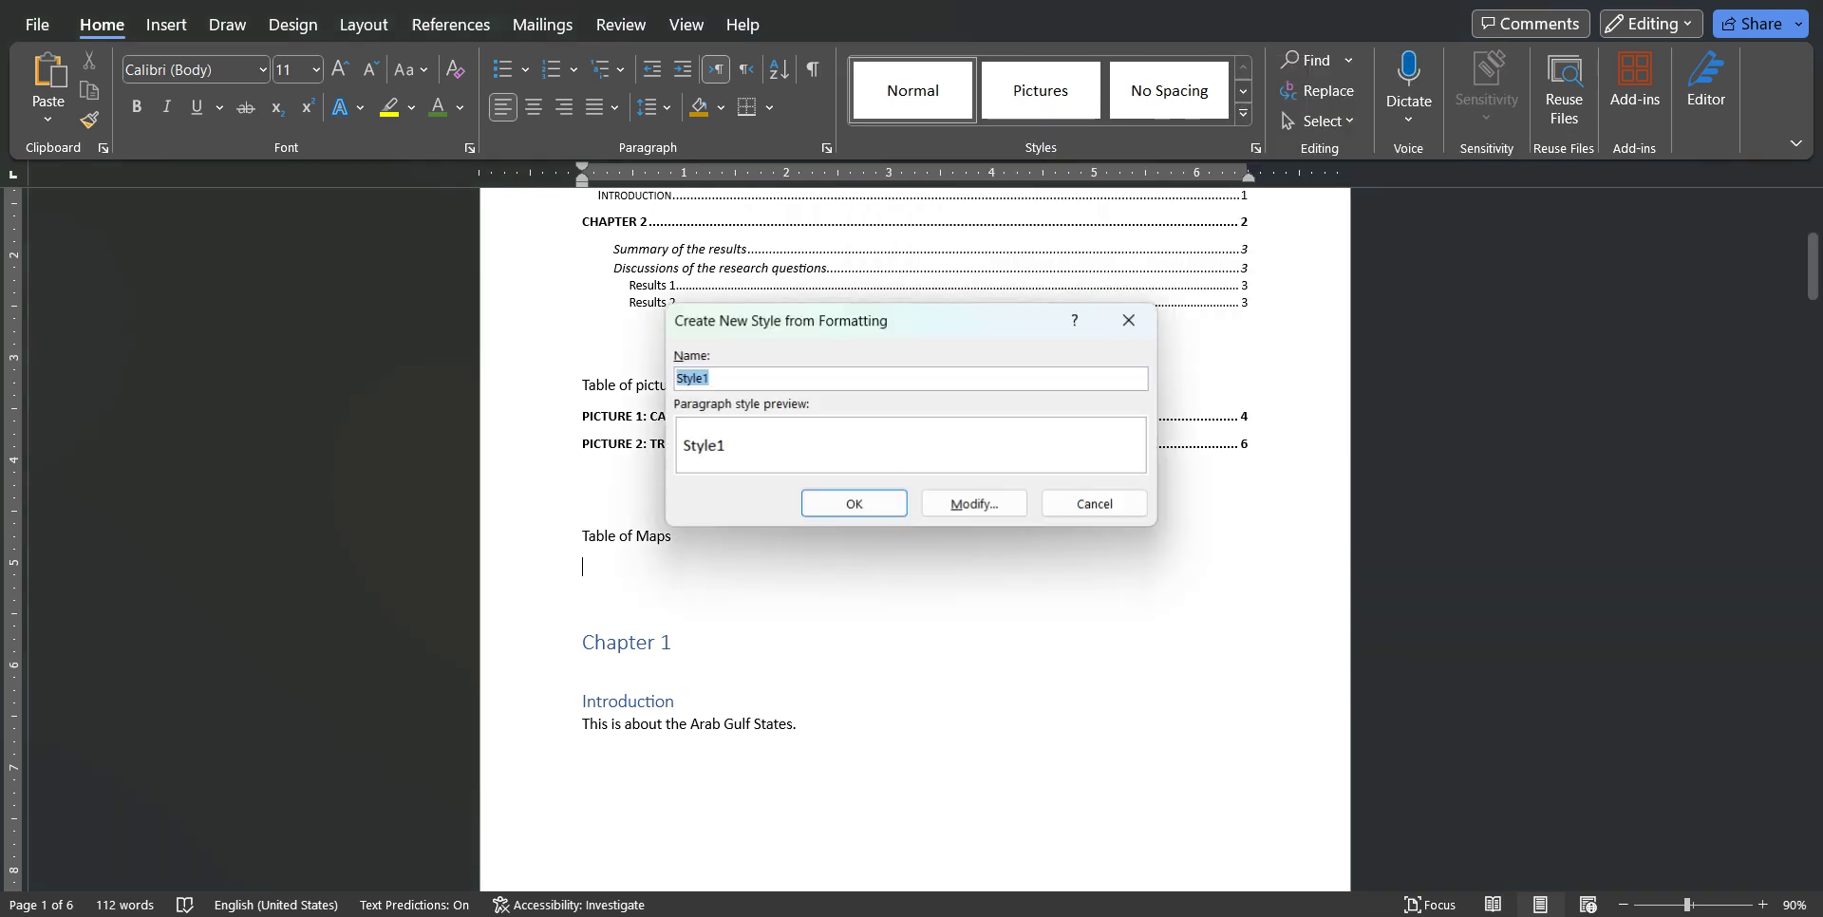
pyautogui.write('Maps')
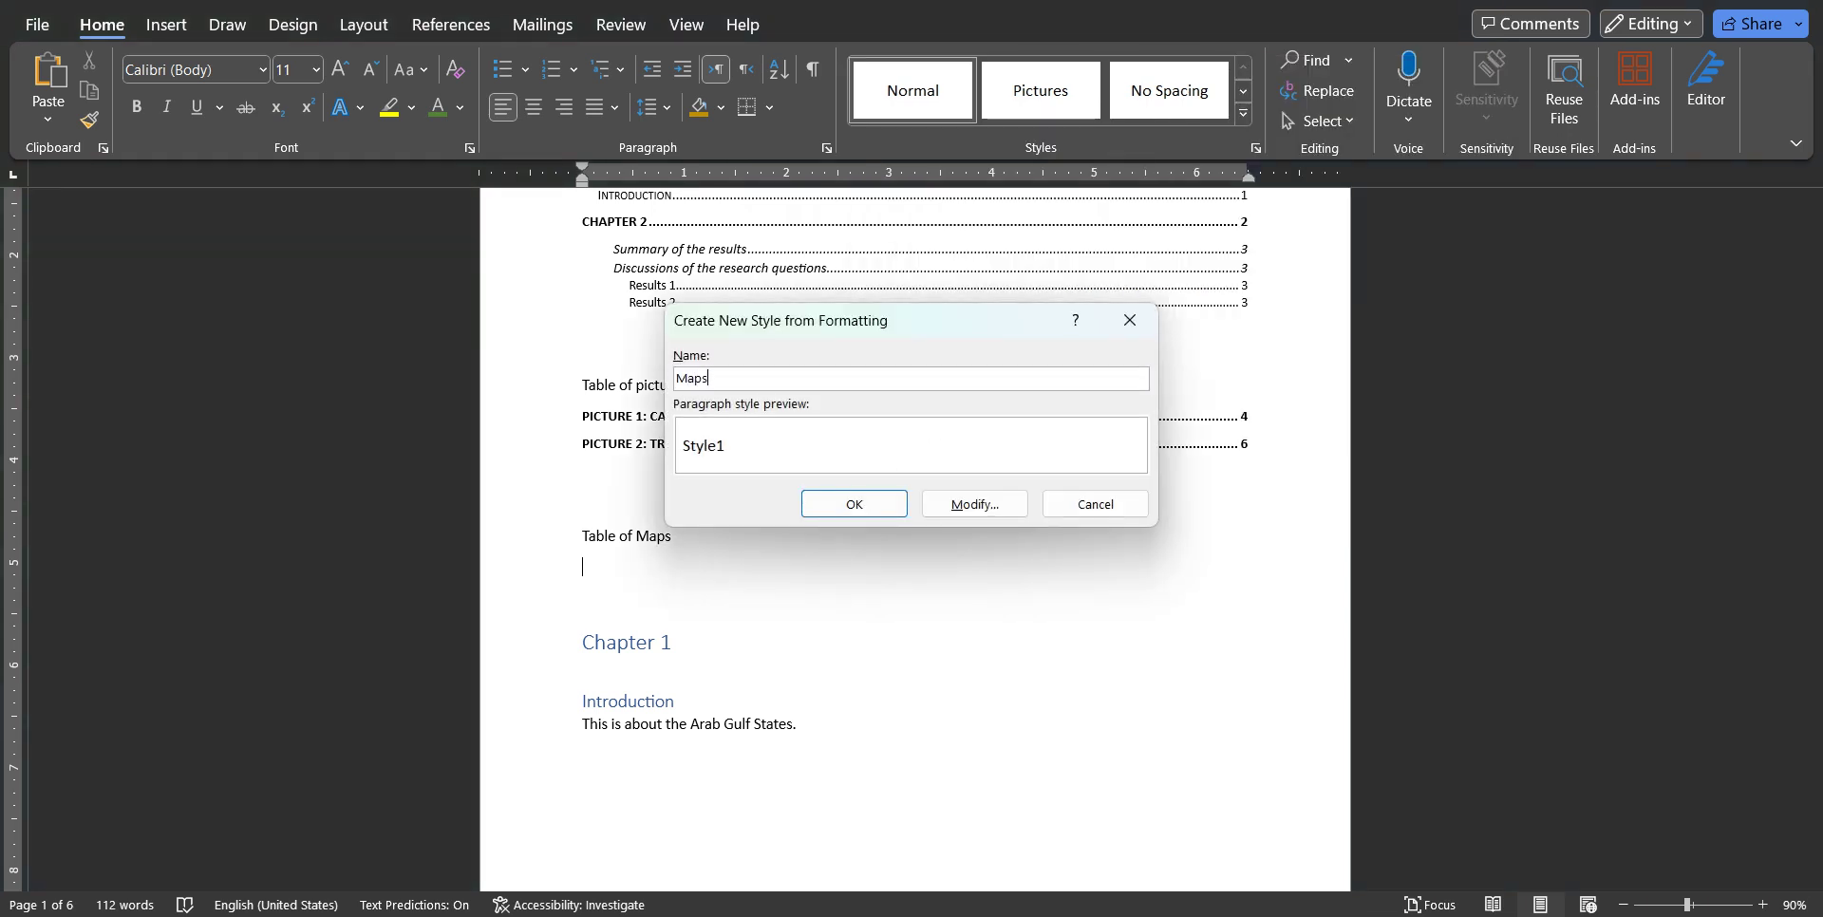
pyautogui.press('Return')
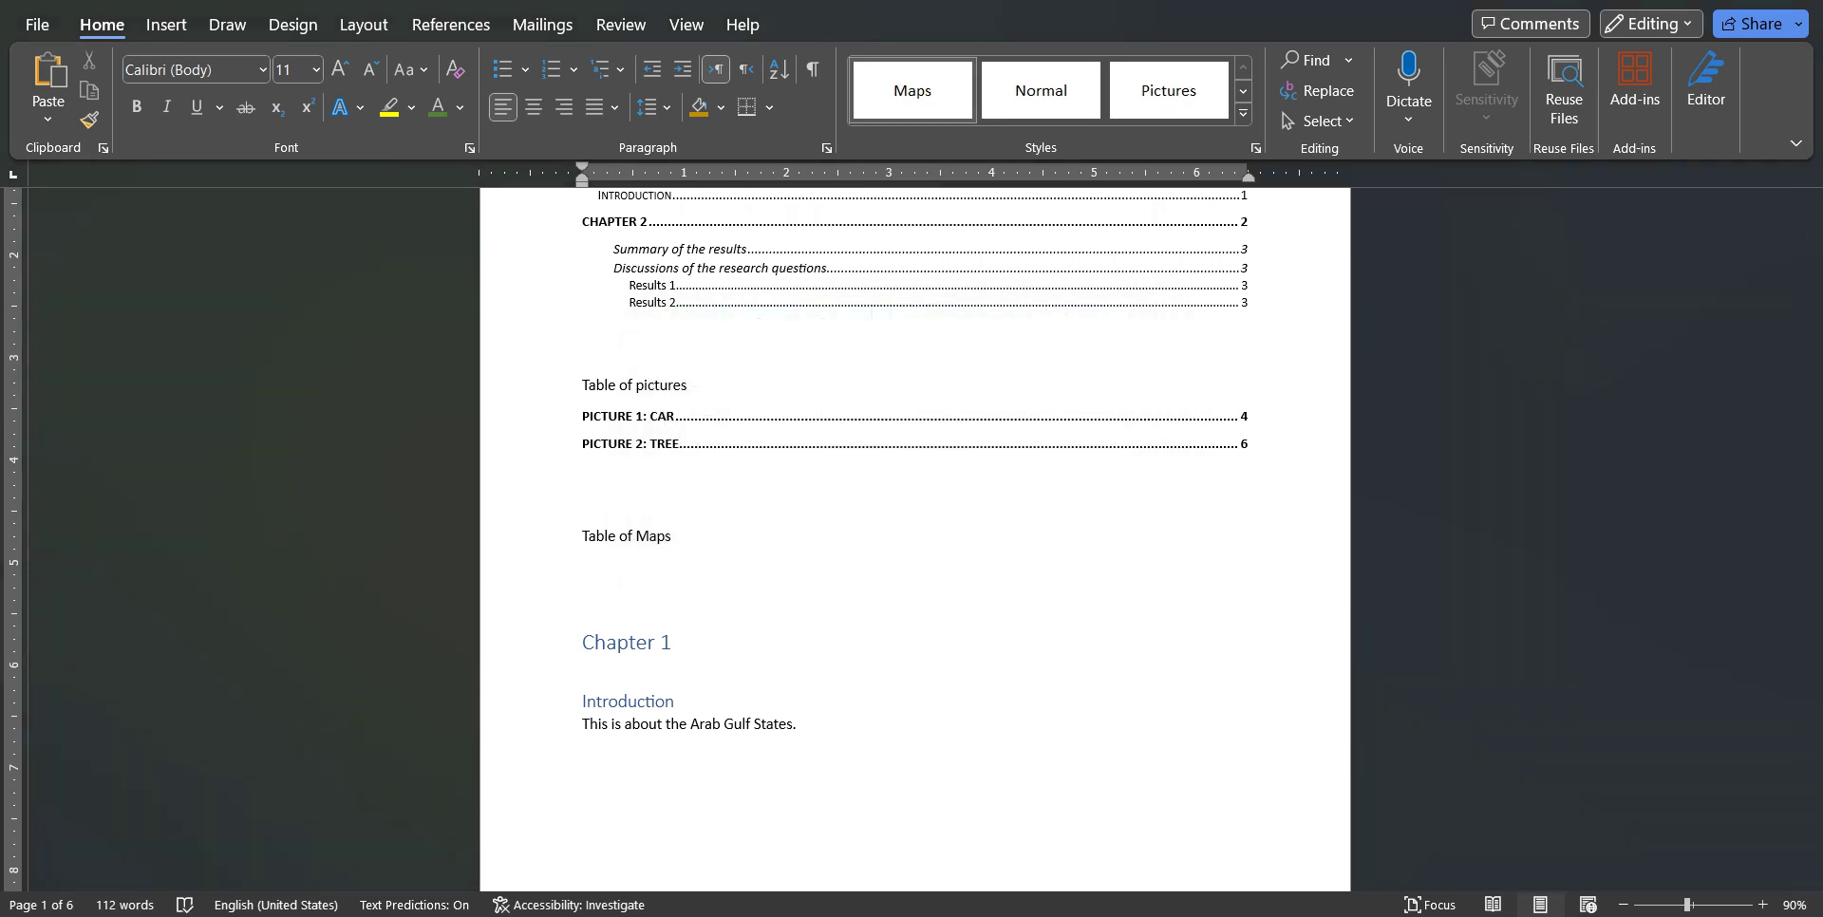
# Apply the Maps style to the map captions "Map1: Oman" and "Map 2: The Gulf States".
pyautogui.scroll(-5, 915, 539)
pyautogui.scroll(-10, 915, 539)
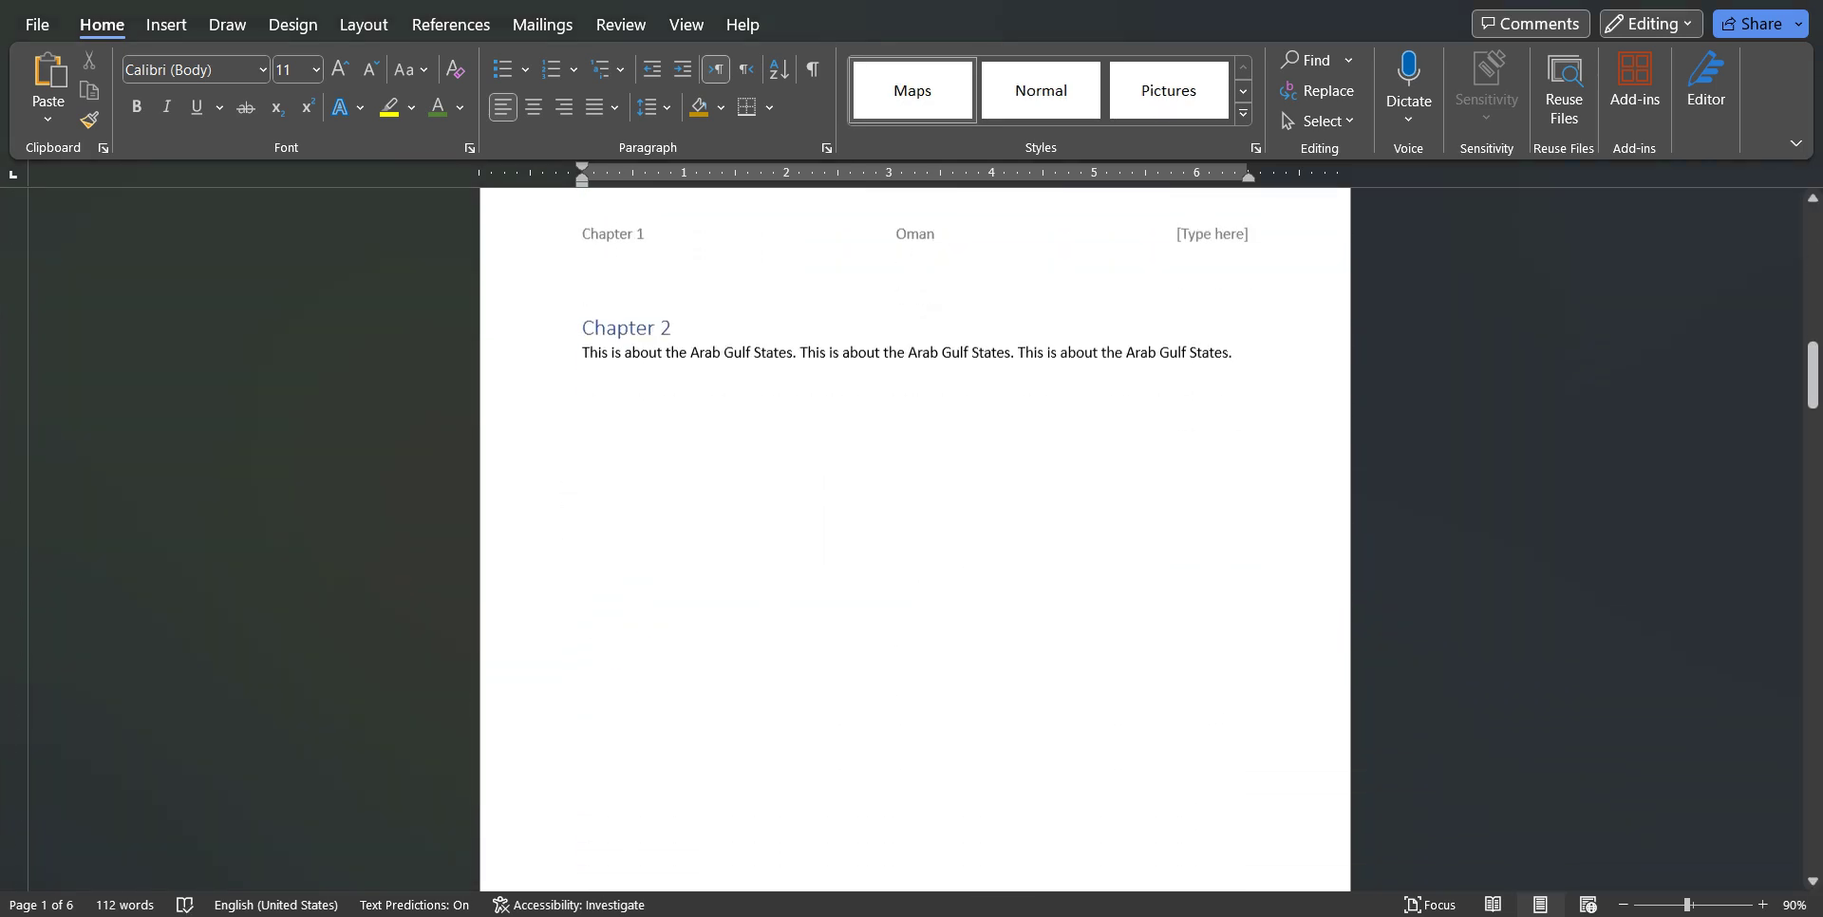
pyautogui.scroll(-15, 915, 539)
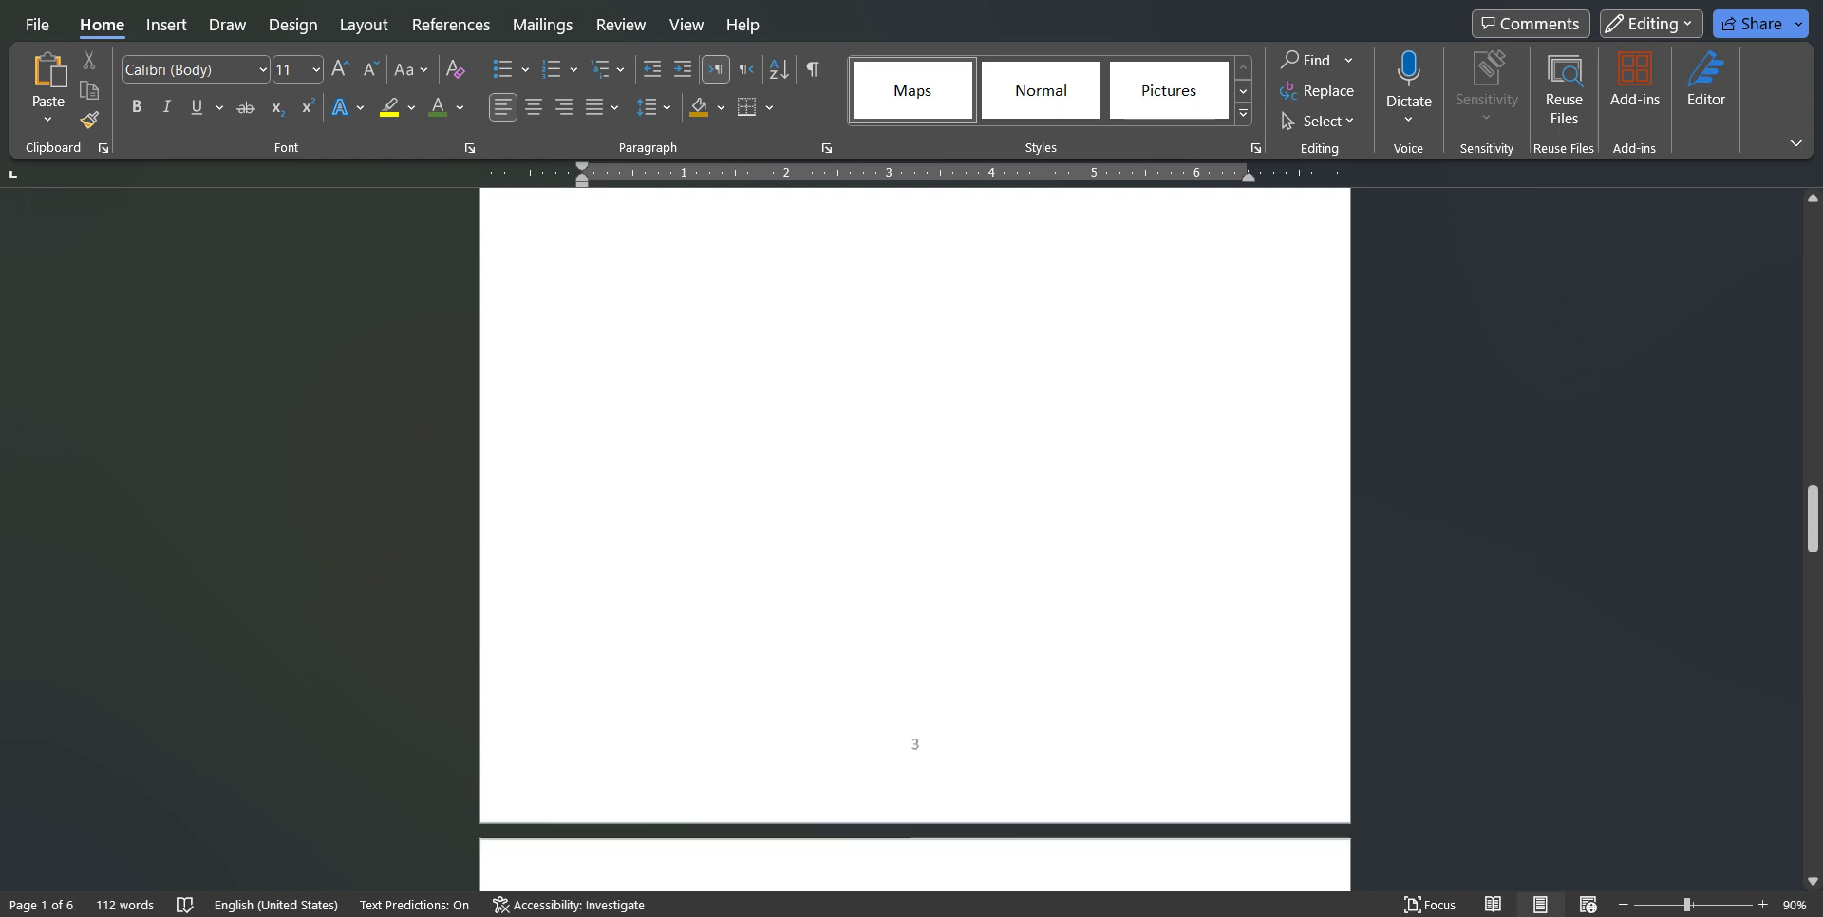
pyautogui.scroll(-10, 915, 539)
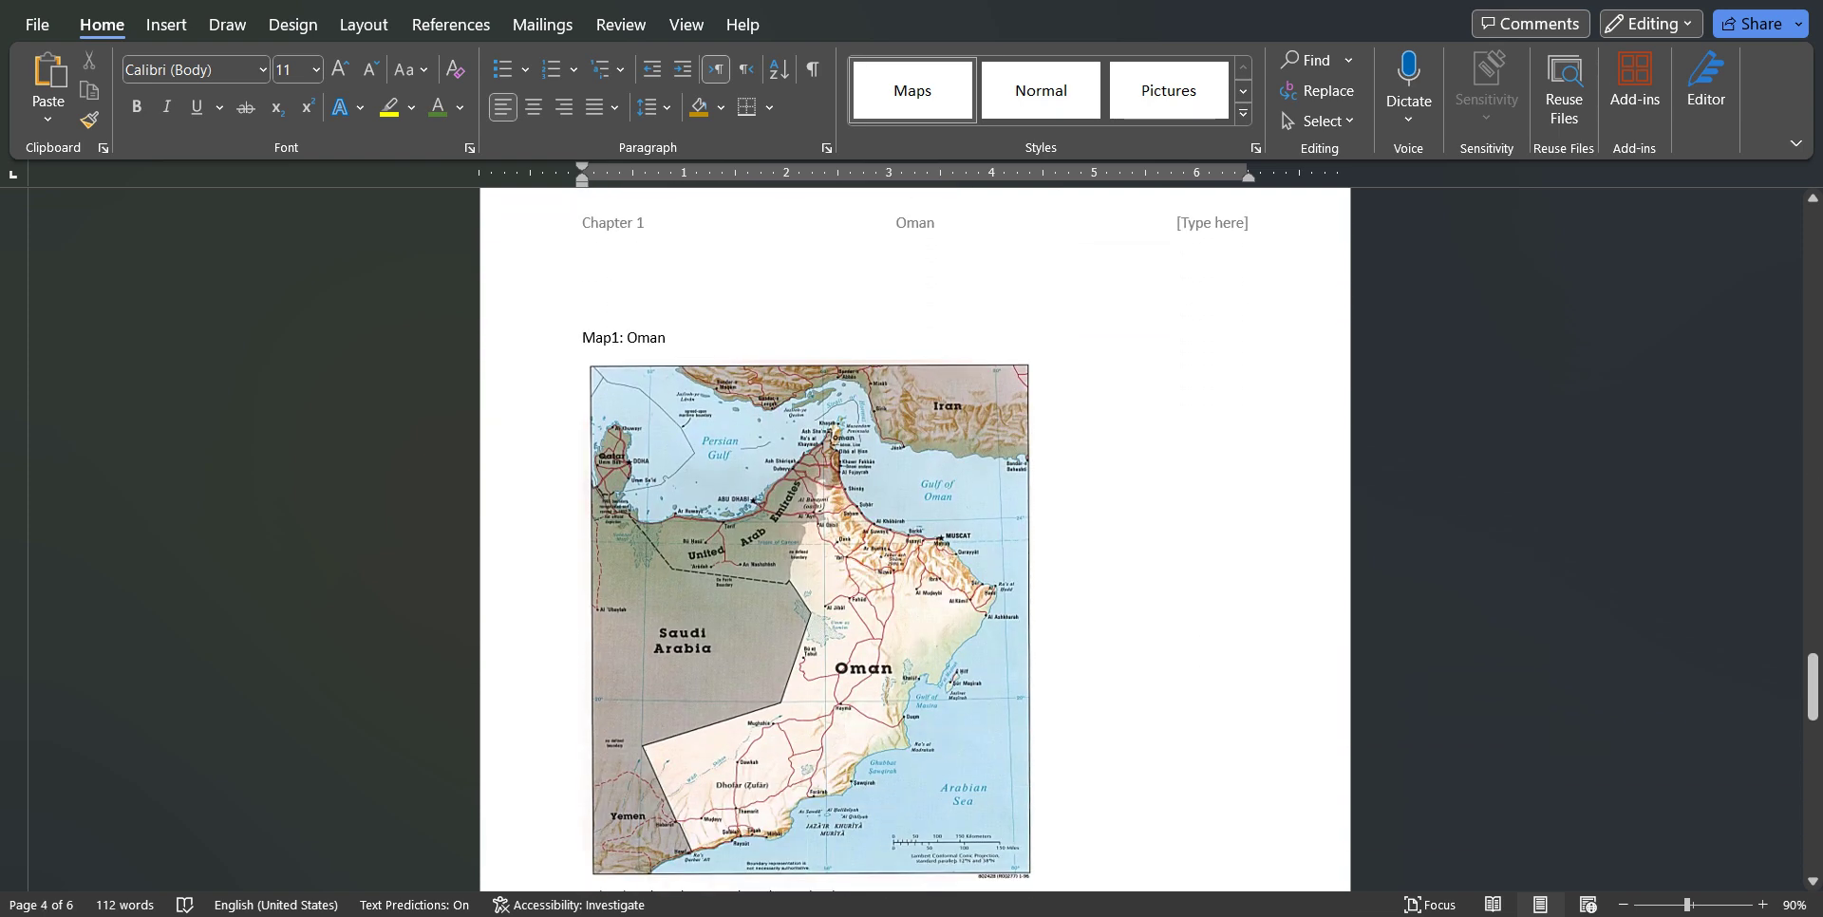
pyautogui.click(548, 340)
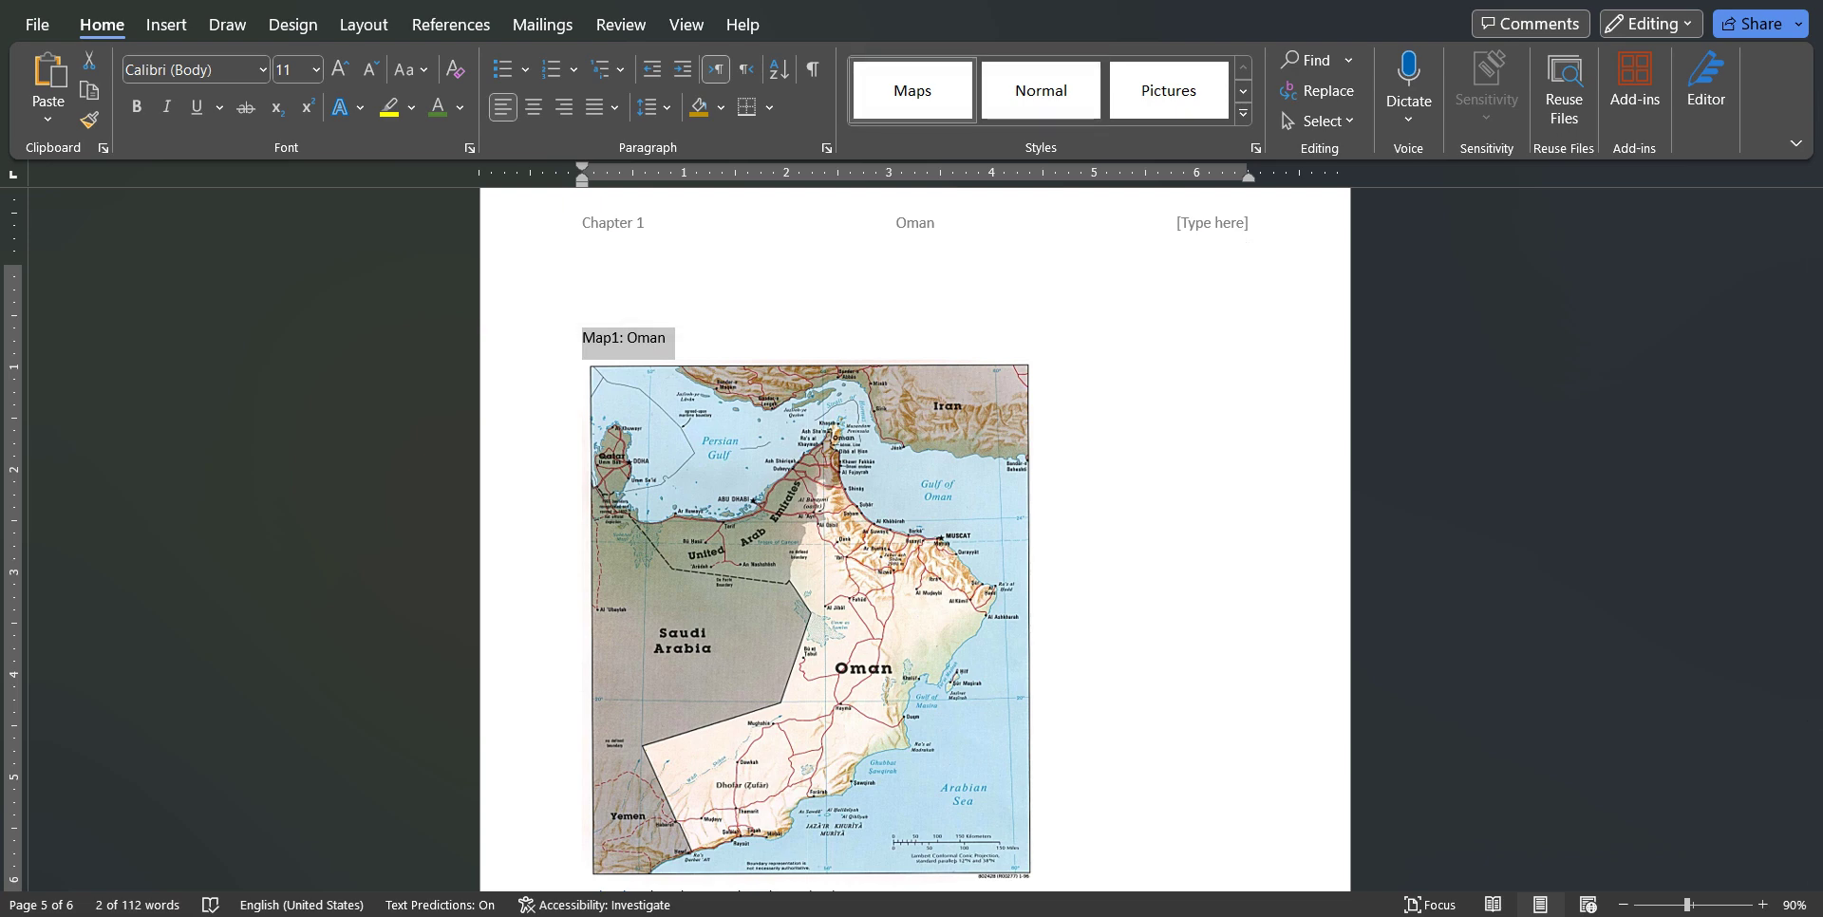
pyautogui.scroll(-15, 916, 539)
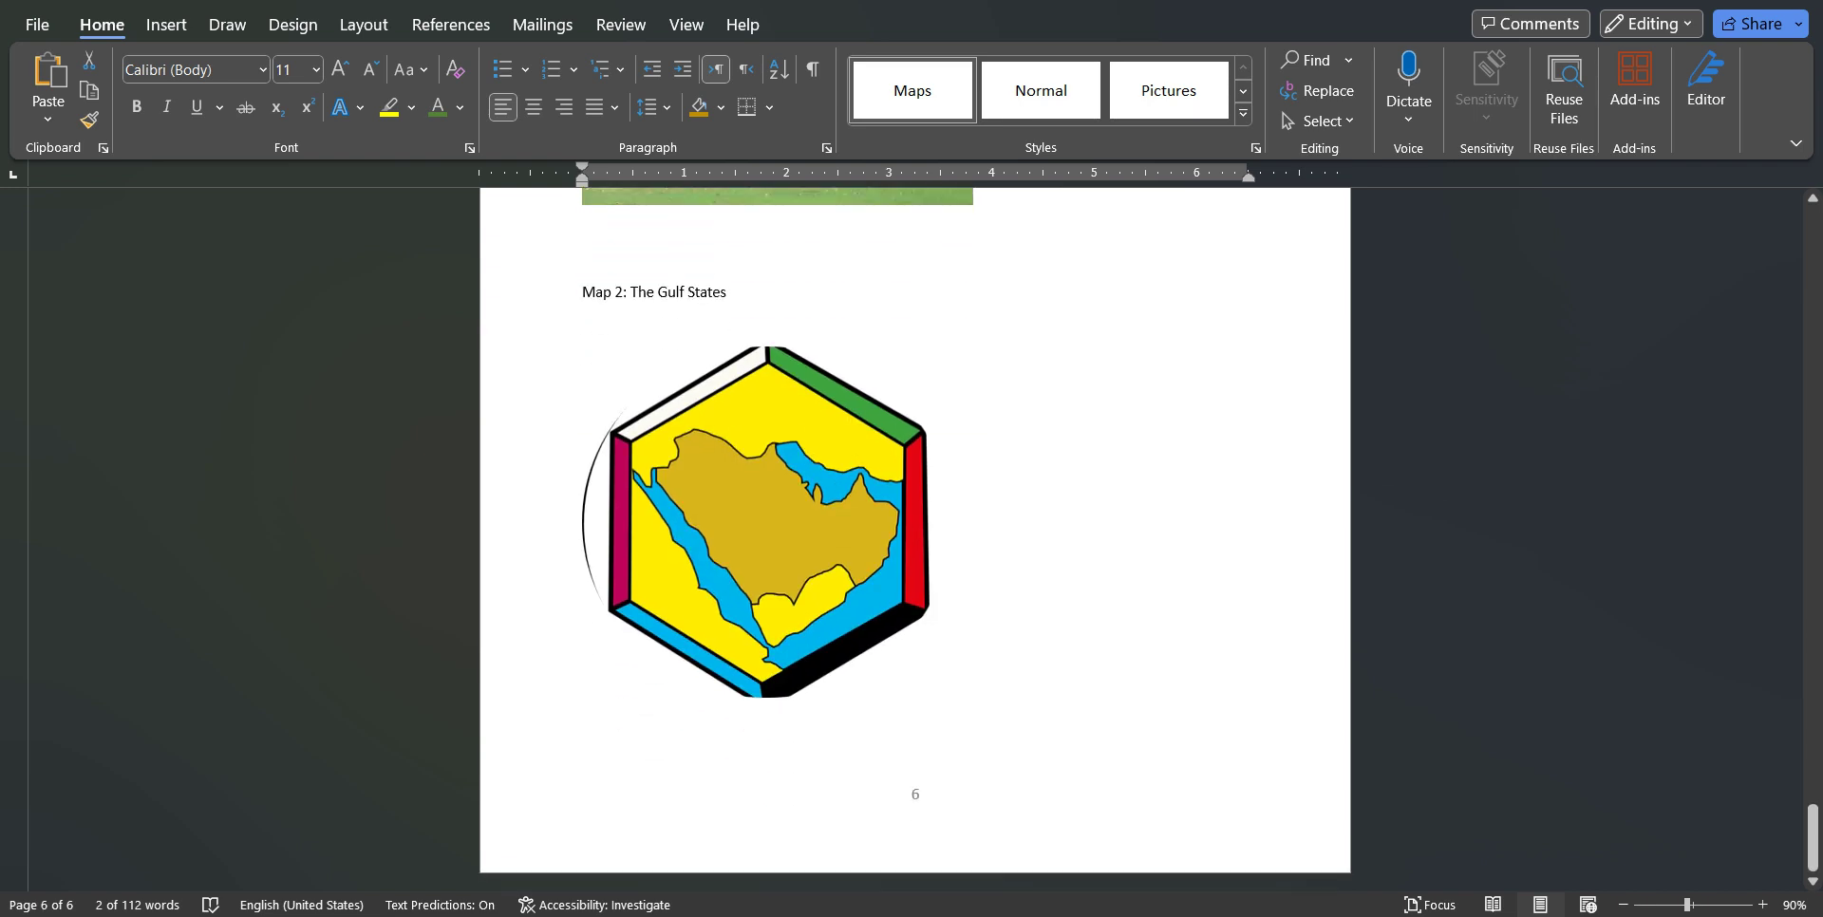
pyautogui.click(554, 294)
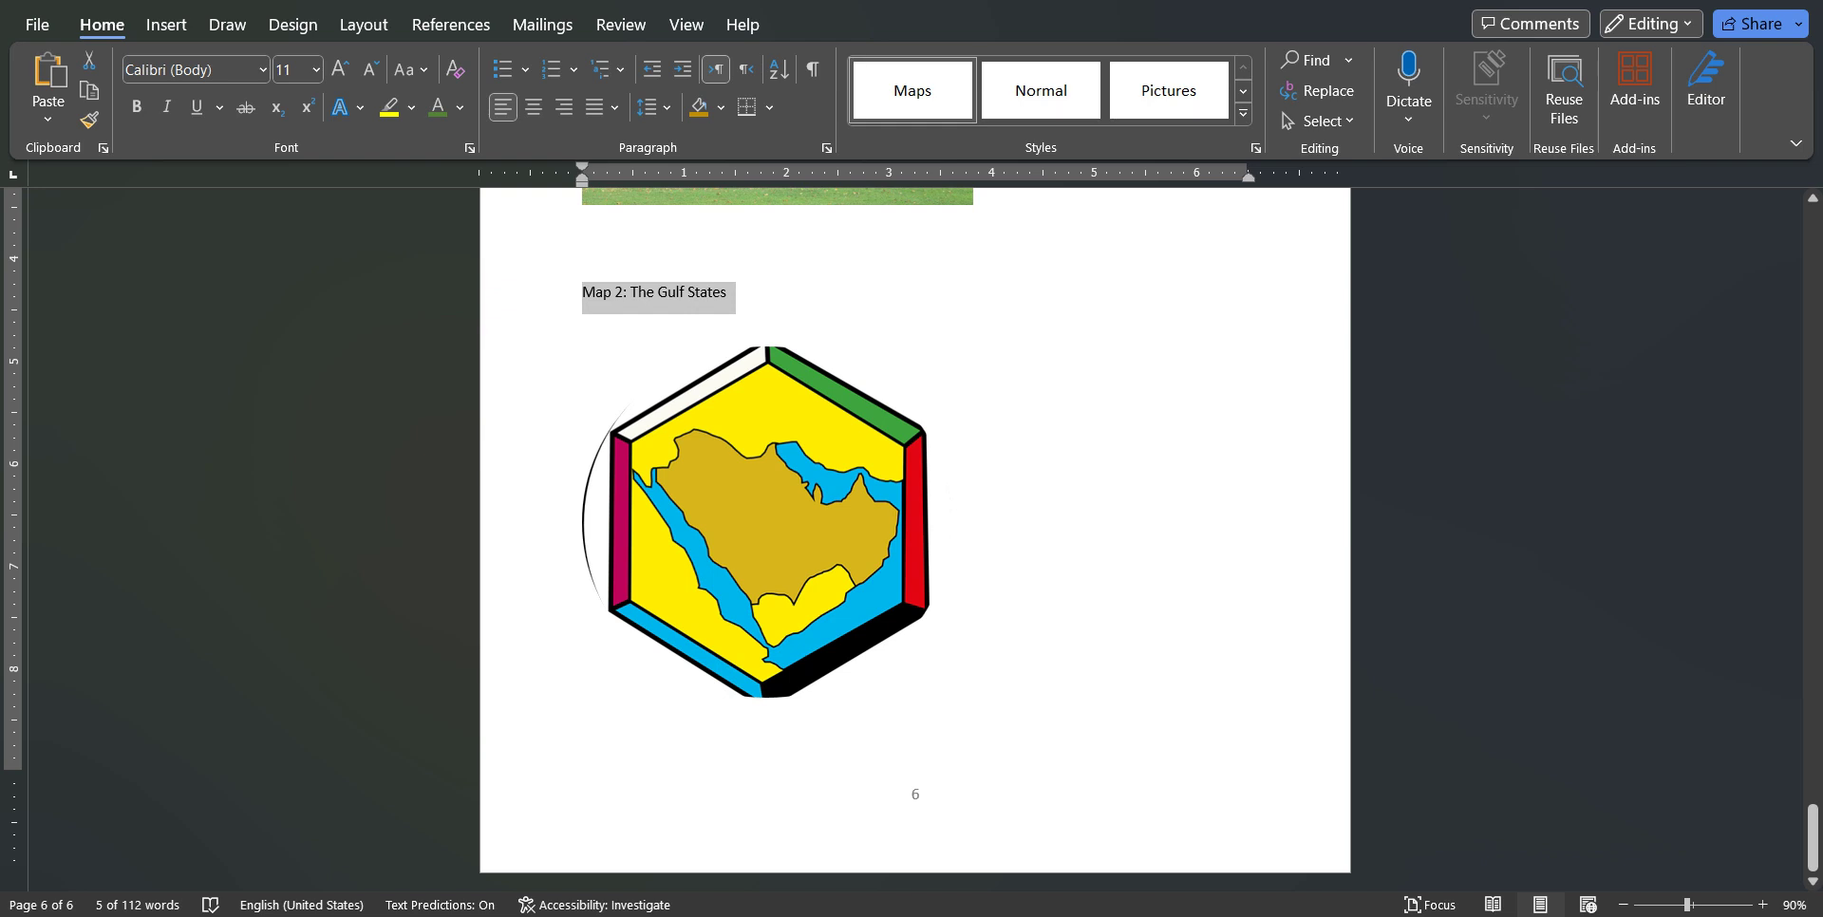
# Start a custom table of contents on the empty line under "Table of Maps" and clear the heading styles' TOC levels.
pyautogui.moveTo(1813, 837); pyautogui.dragTo(1812, 261)
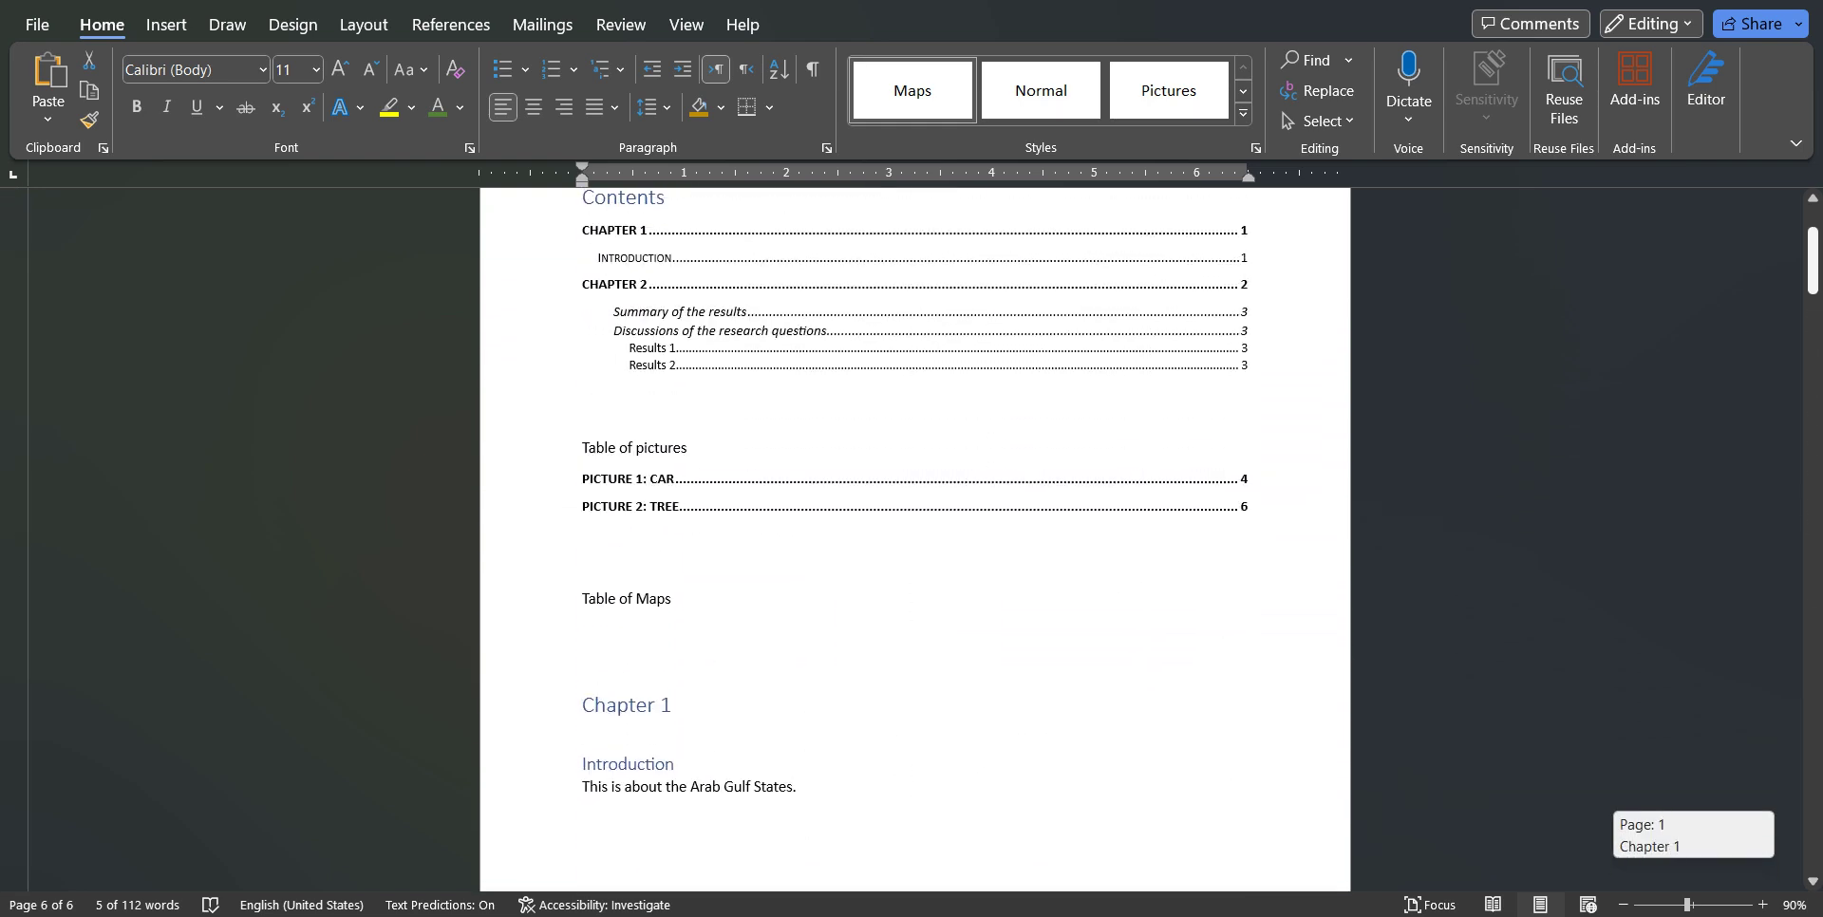
pyautogui.click(584, 629)
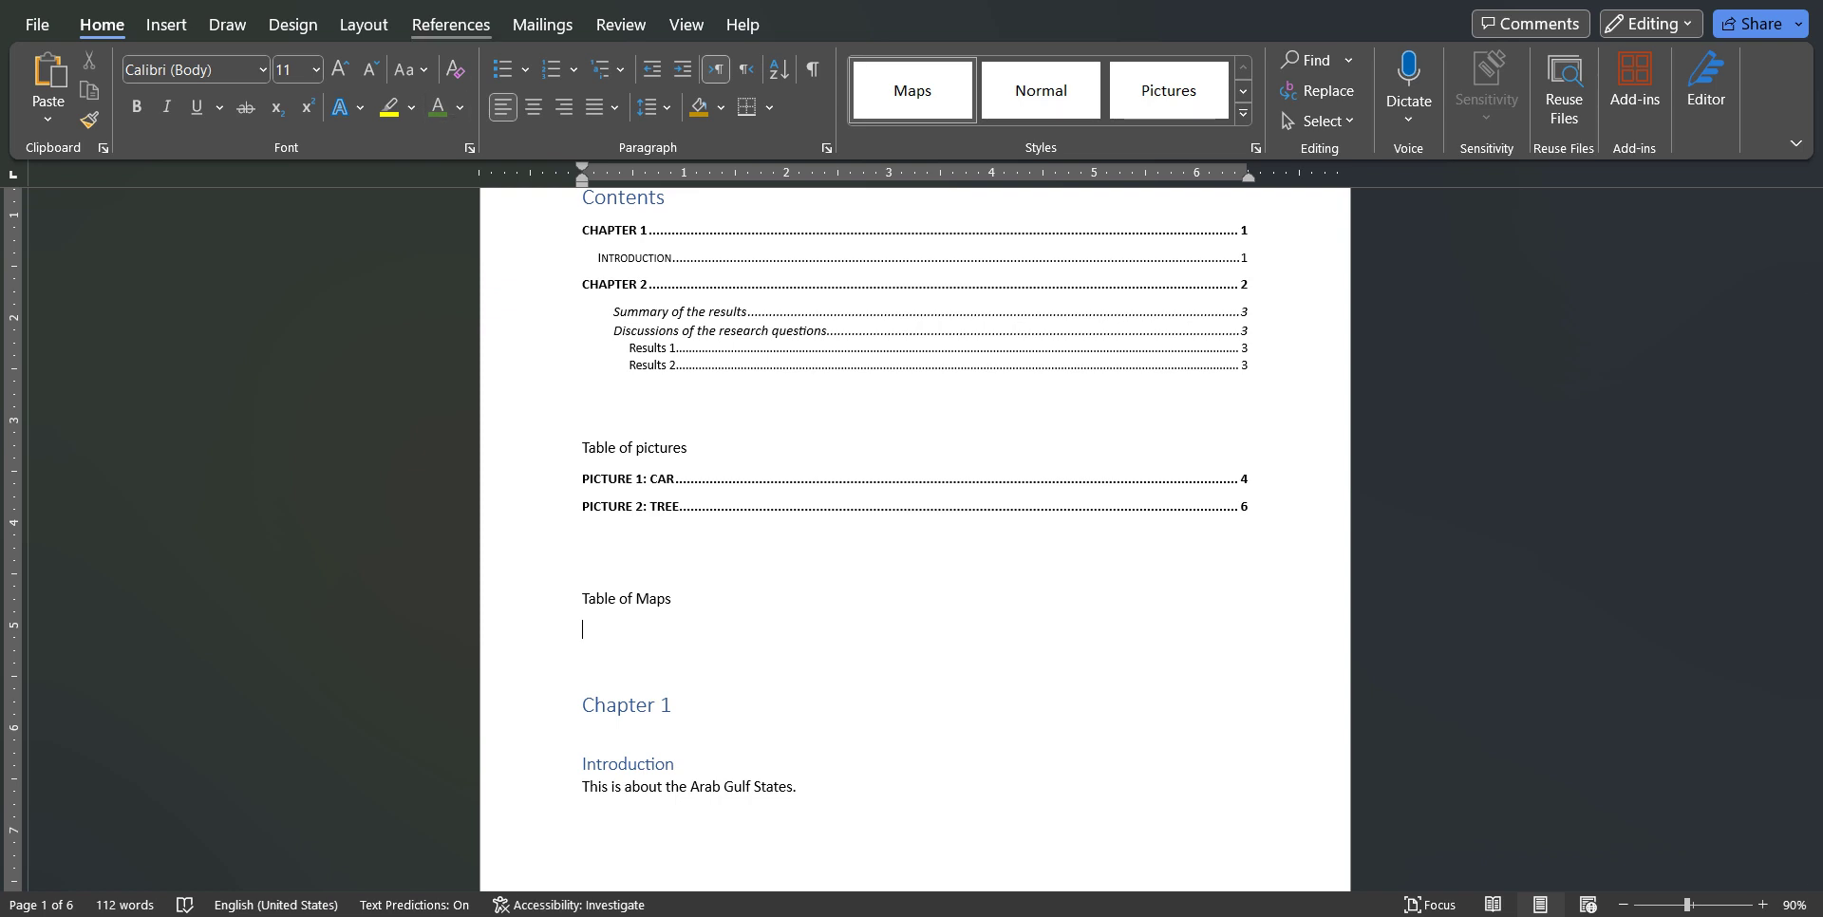
pyautogui.click(451, 25)
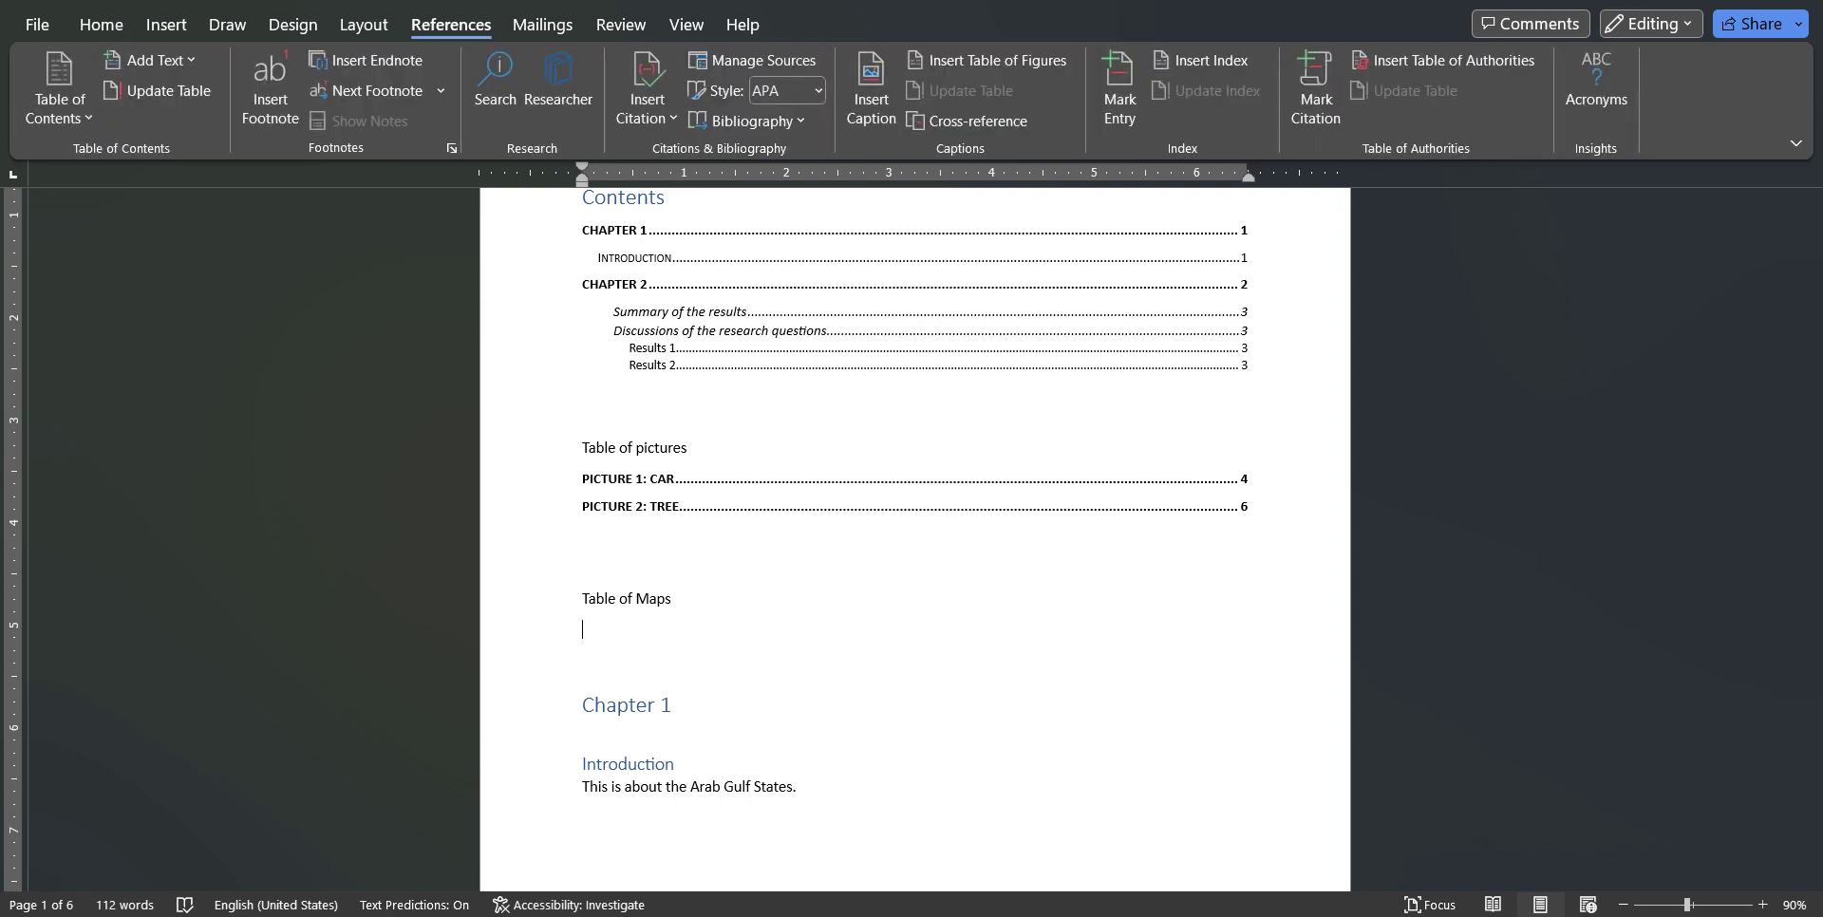
pyautogui.click(59, 90)
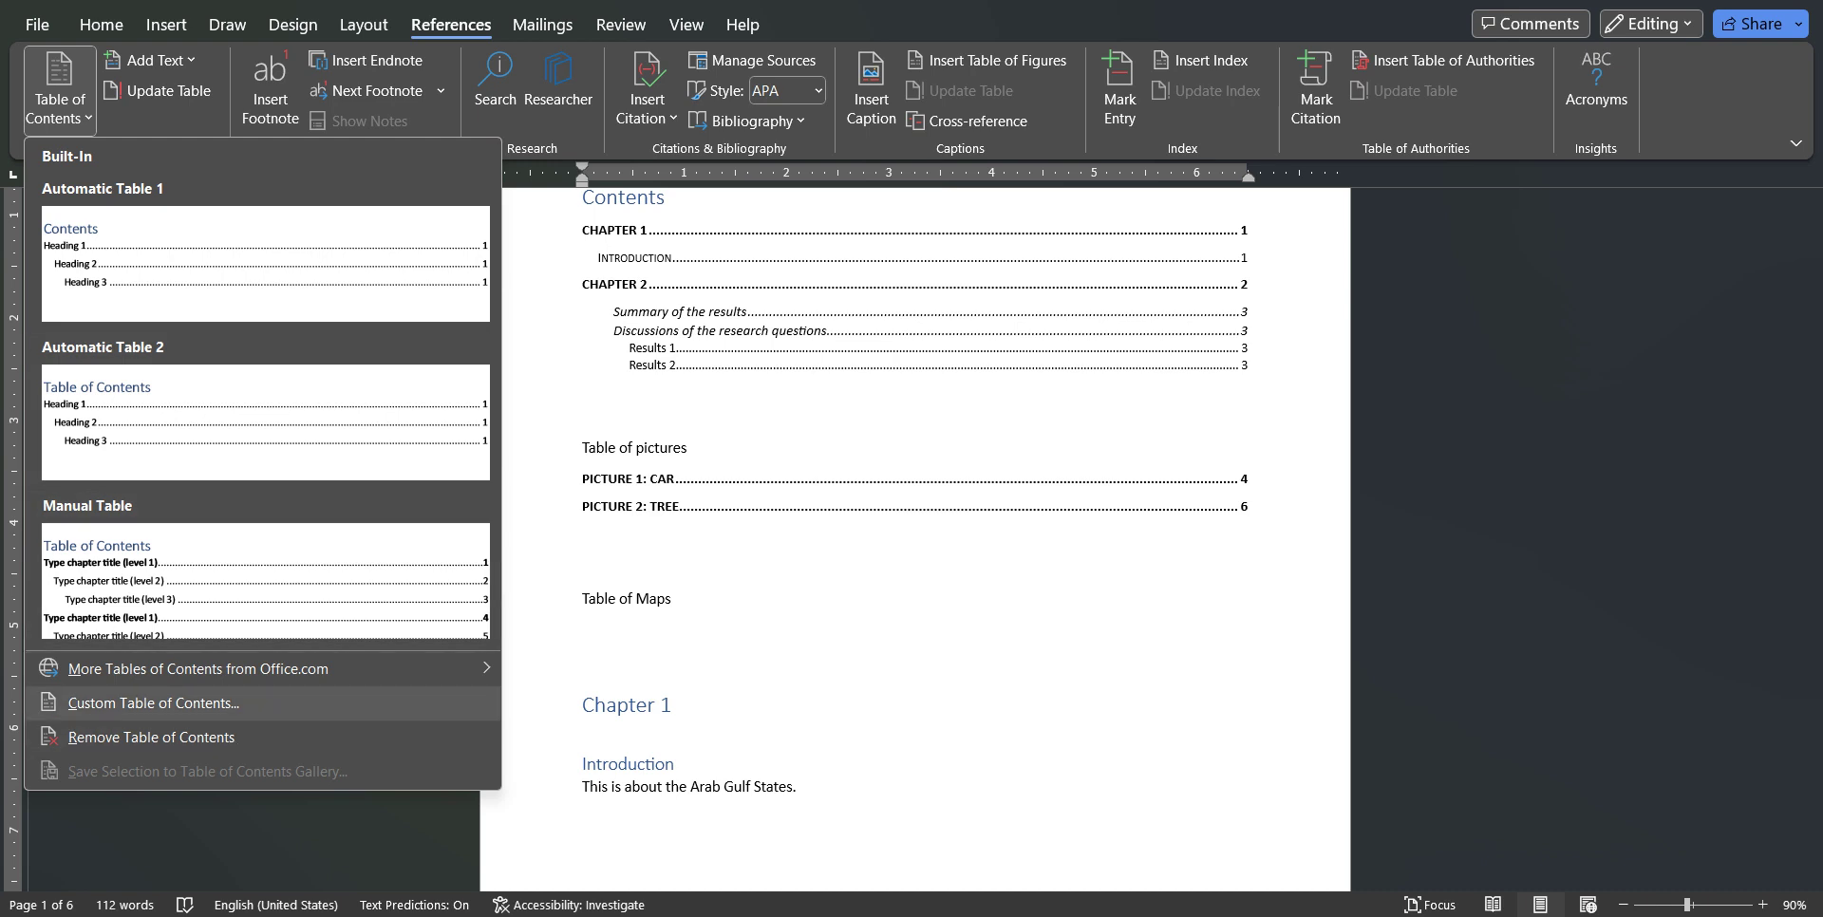
pyautogui.click(152, 702)
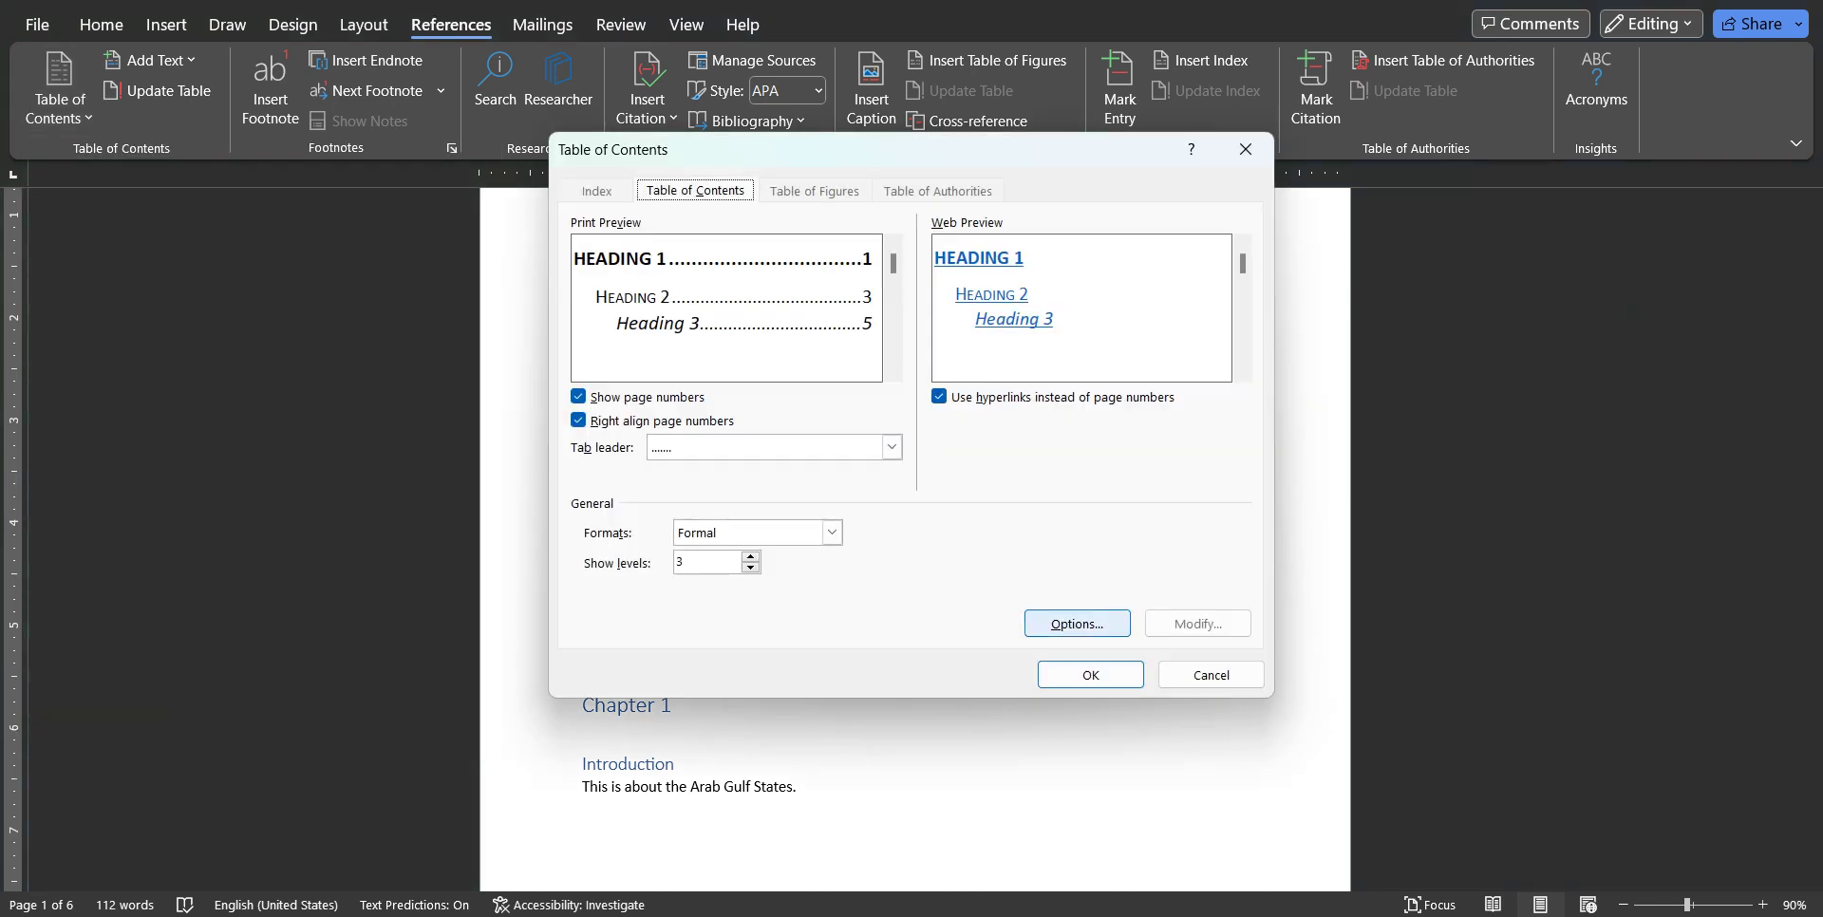
pyautogui.click(1077, 624)
pyautogui.click(1036, 434)
pyautogui.press('BackSpace')
pyautogui.press('BackSpace')
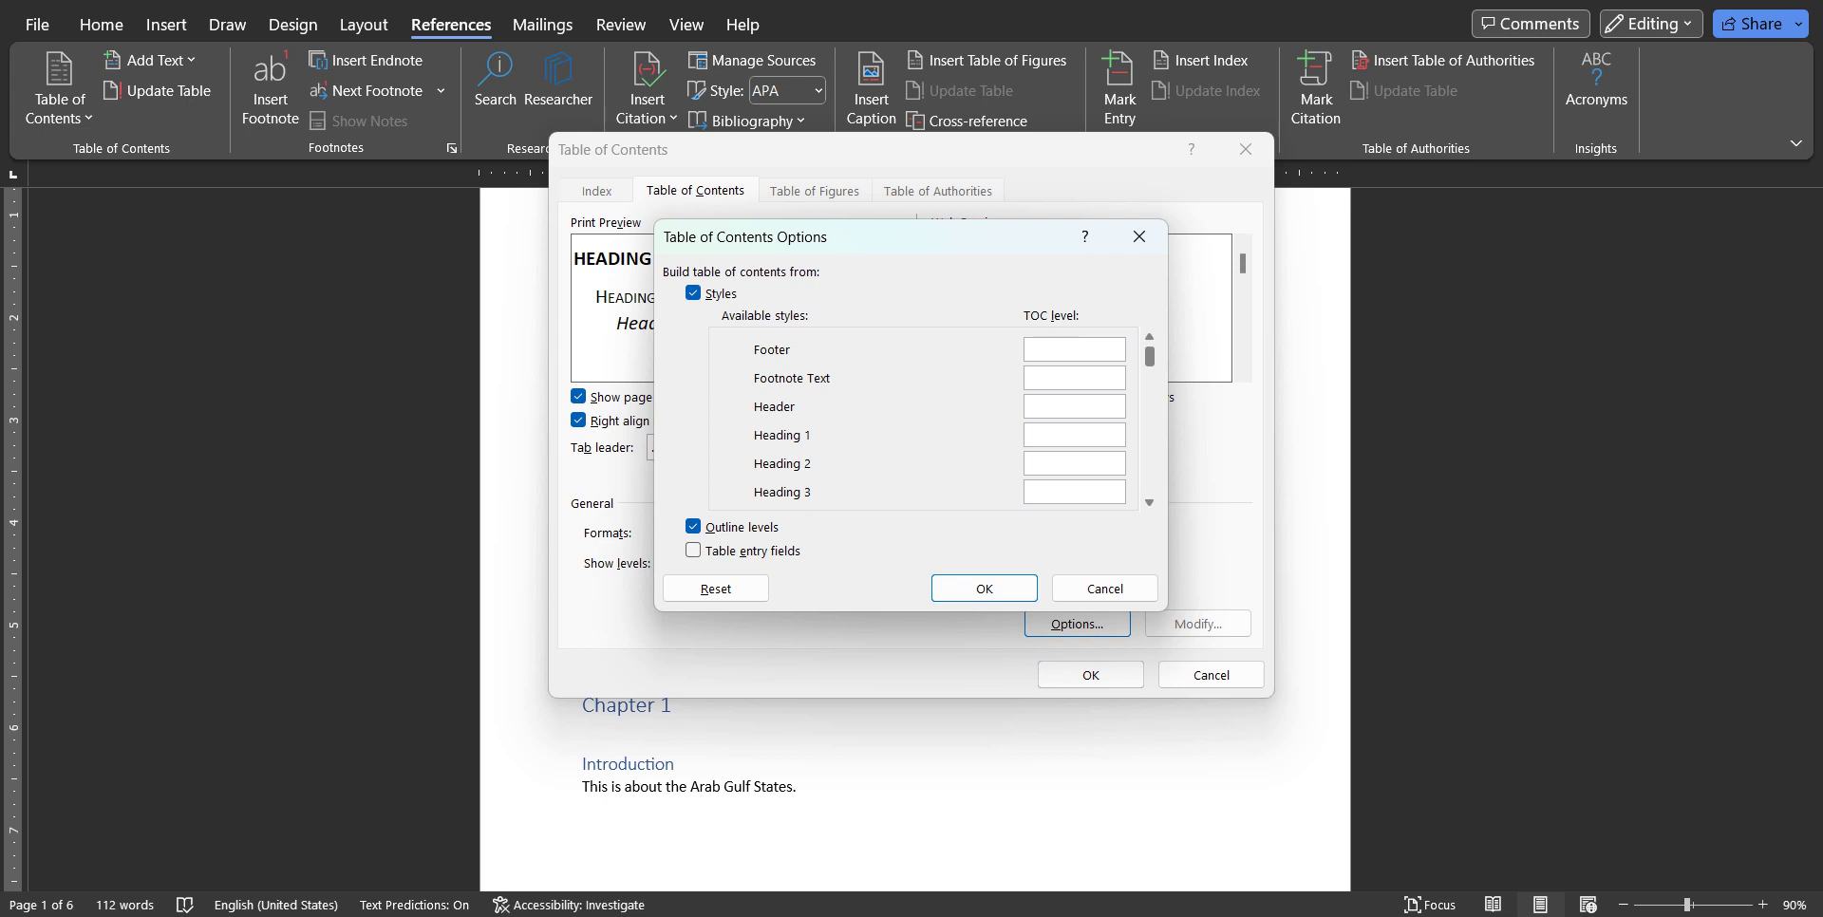
# Give the Maps style TOC level 1 and insert the table without replacing the existing tables.
pyautogui.moveTo(1149, 357); pyautogui.dragTo(1150, 382)
pyautogui.moveTo(1149, 383); pyautogui.dragTo(1150, 482)
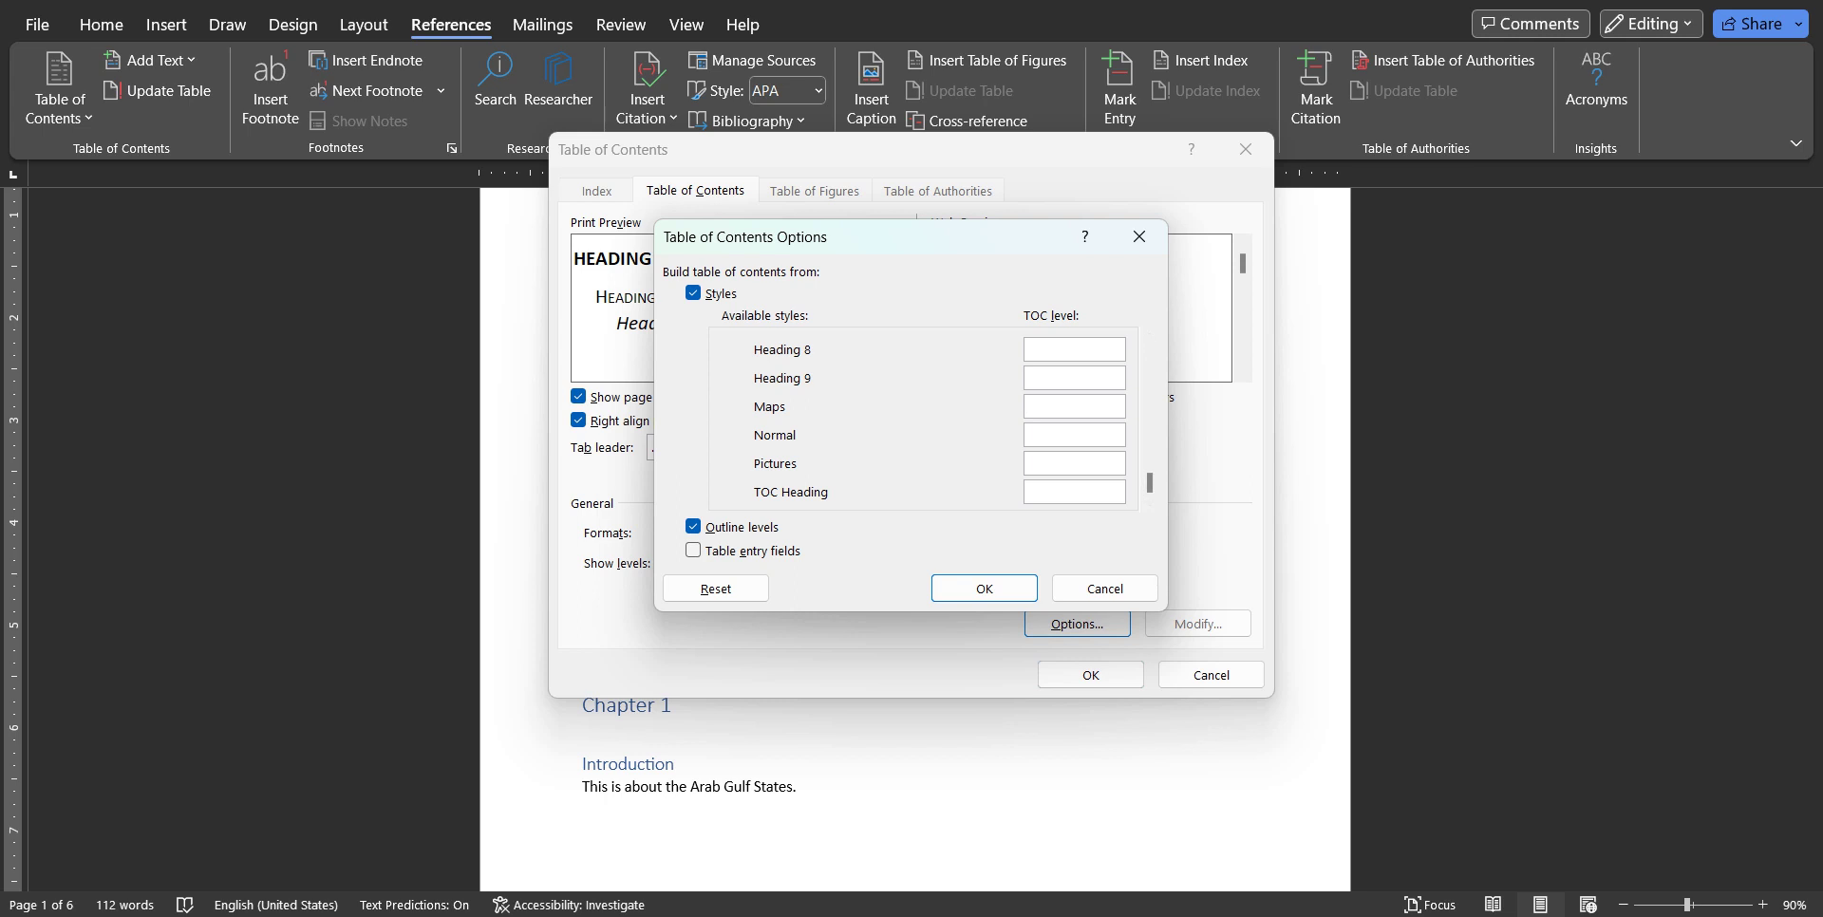
pyautogui.write('1')
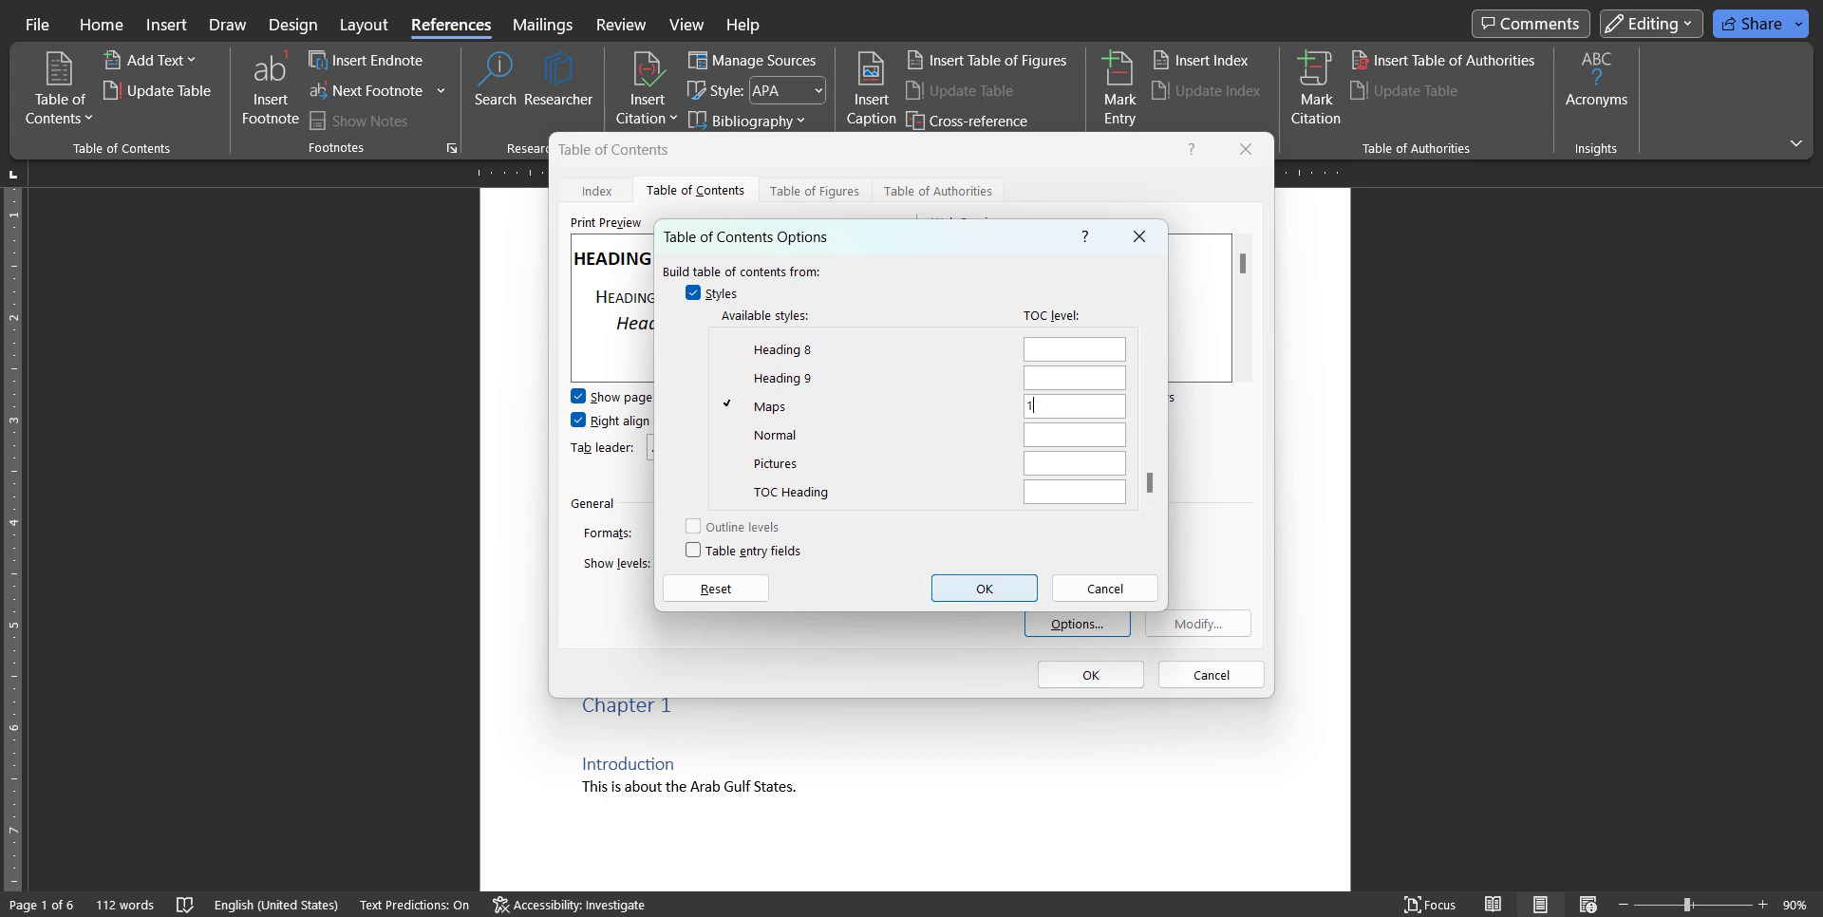
pyautogui.click(984, 588)
pyautogui.click(1090, 675)
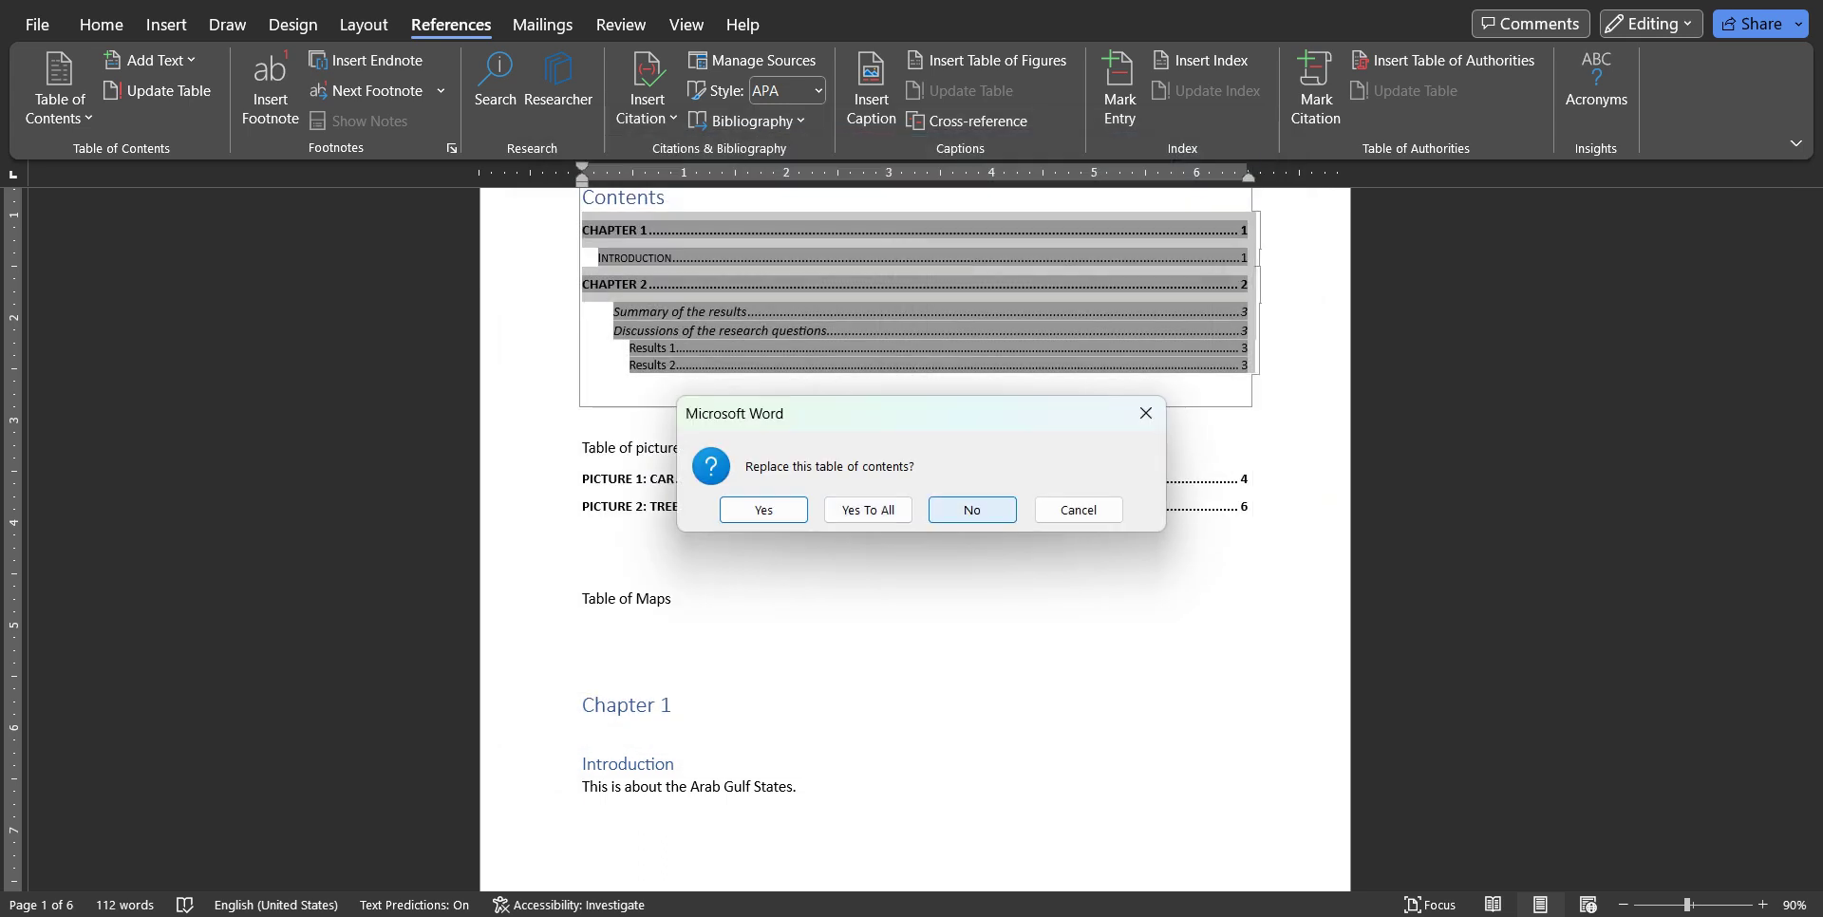
pyautogui.click(971, 510)
# Insert a page break on the empty line above the "Map1: Oman" caption.
pyautogui.scroll(-2, 911, 532)
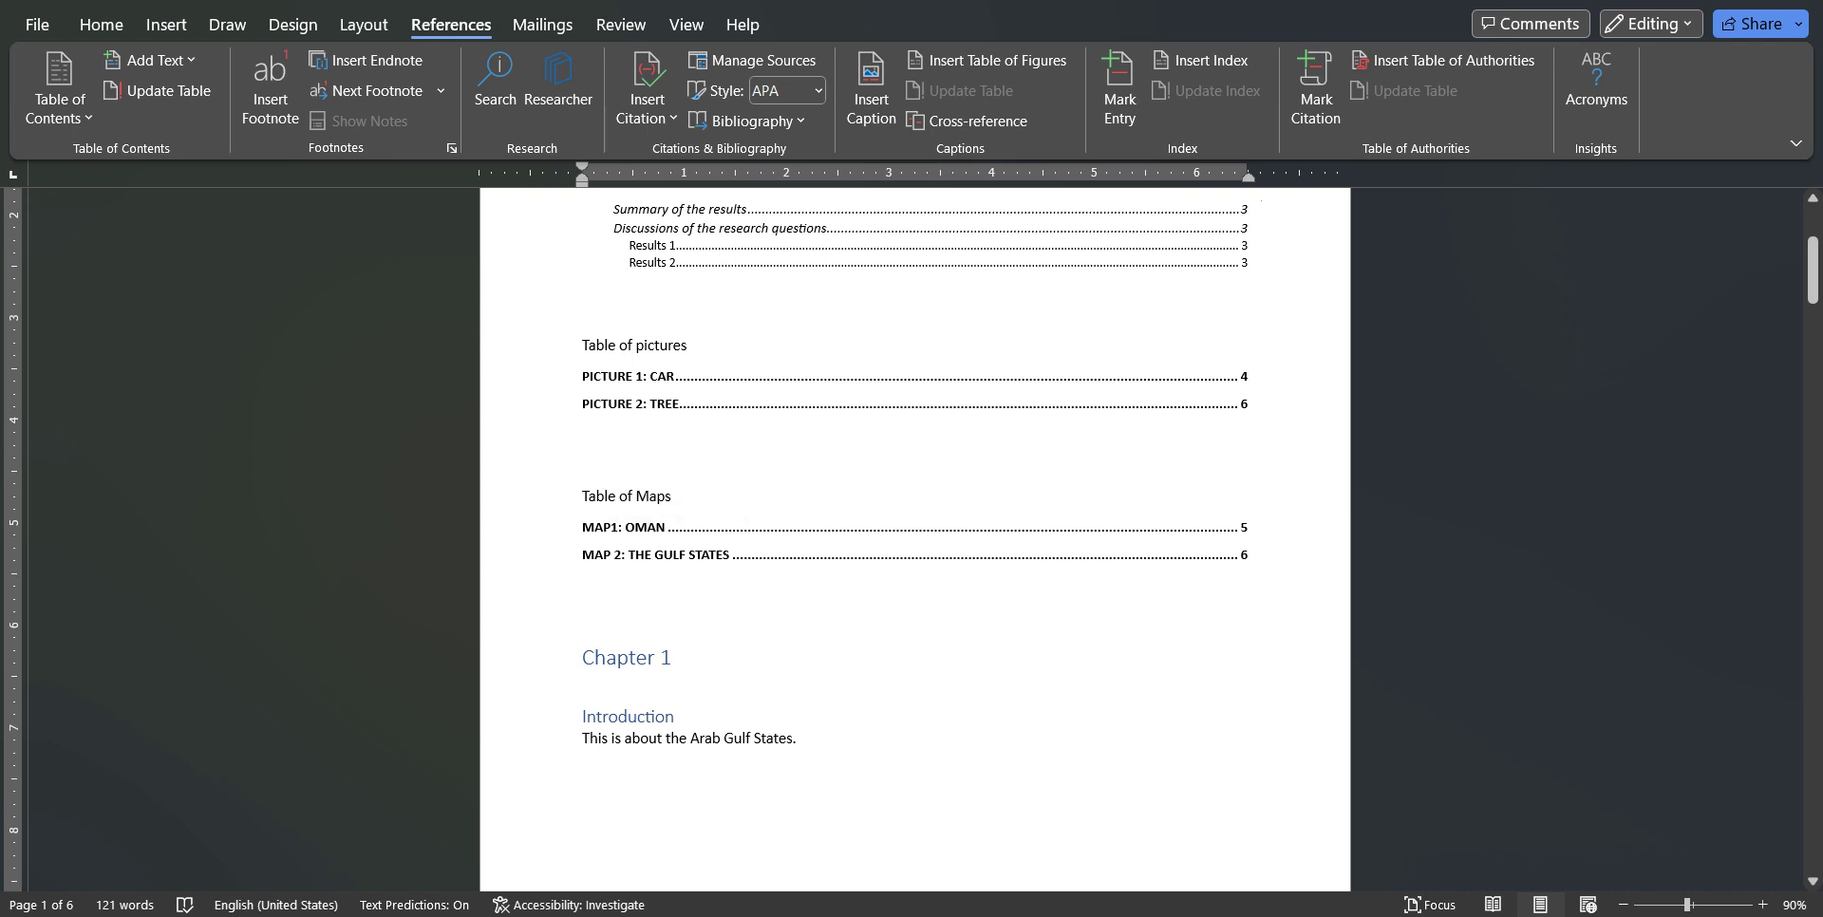
pyautogui.scroll(-8, 914, 539)
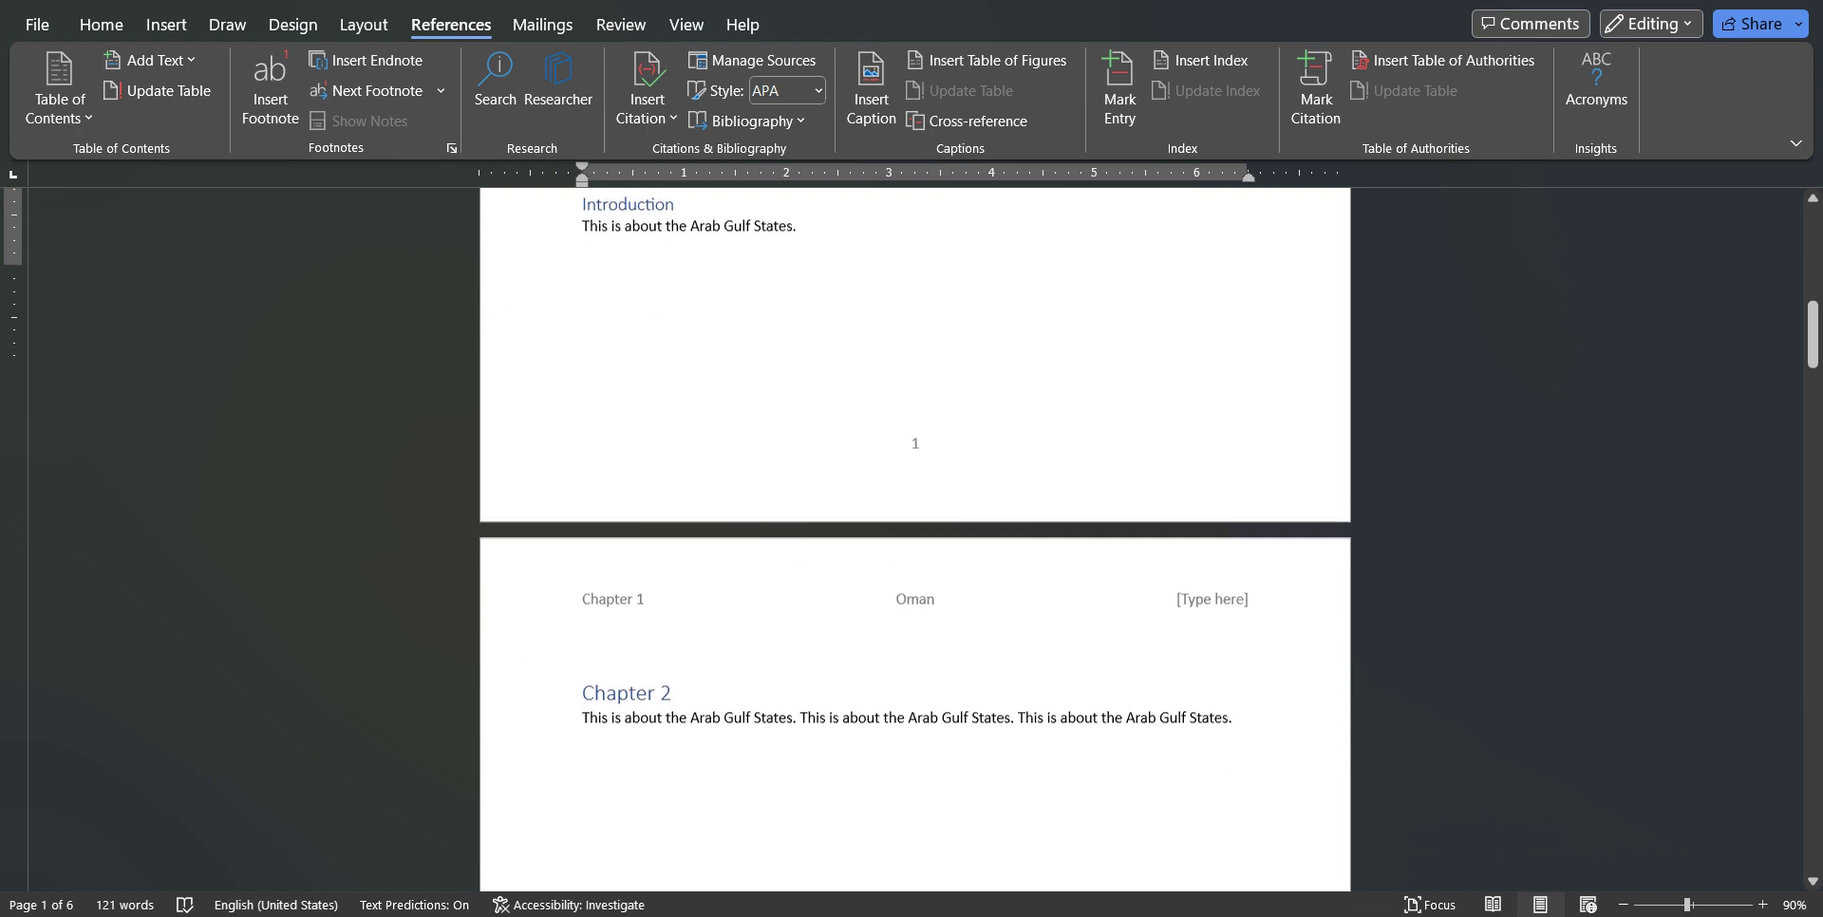
pyautogui.moveTo(1812, 335); pyautogui.dragTo(1813, 661)
pyautogui.click(582, 543)
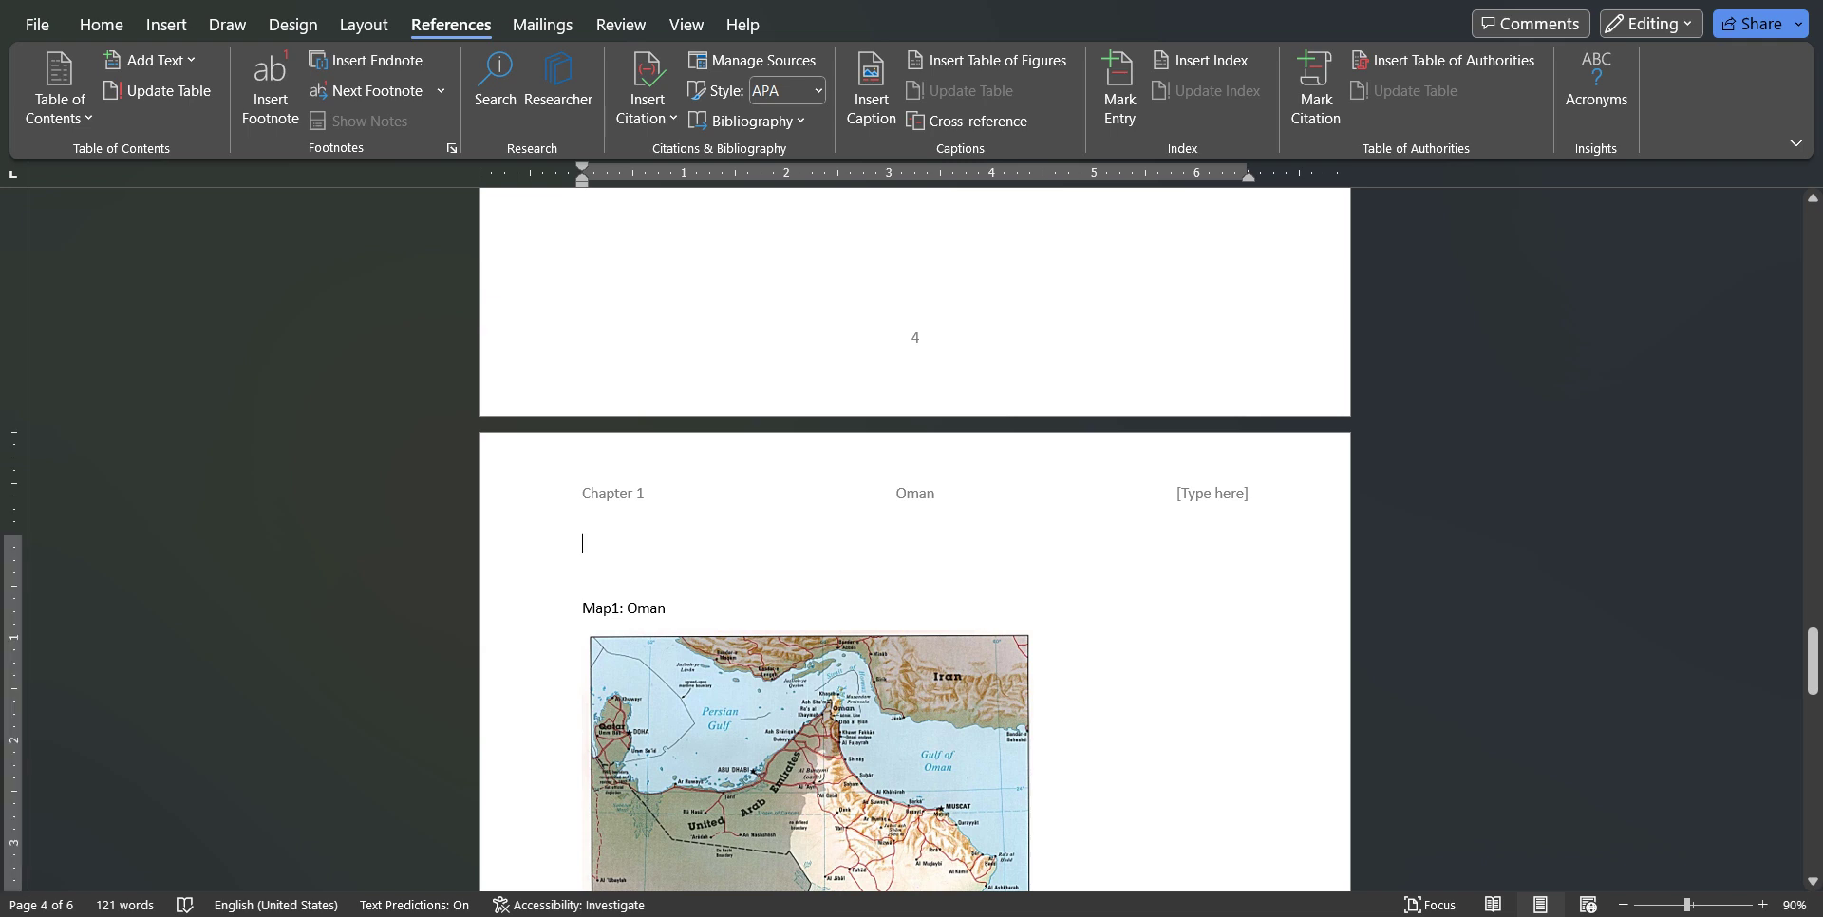
pyautogui.hotkey('ctrl', 'Return')
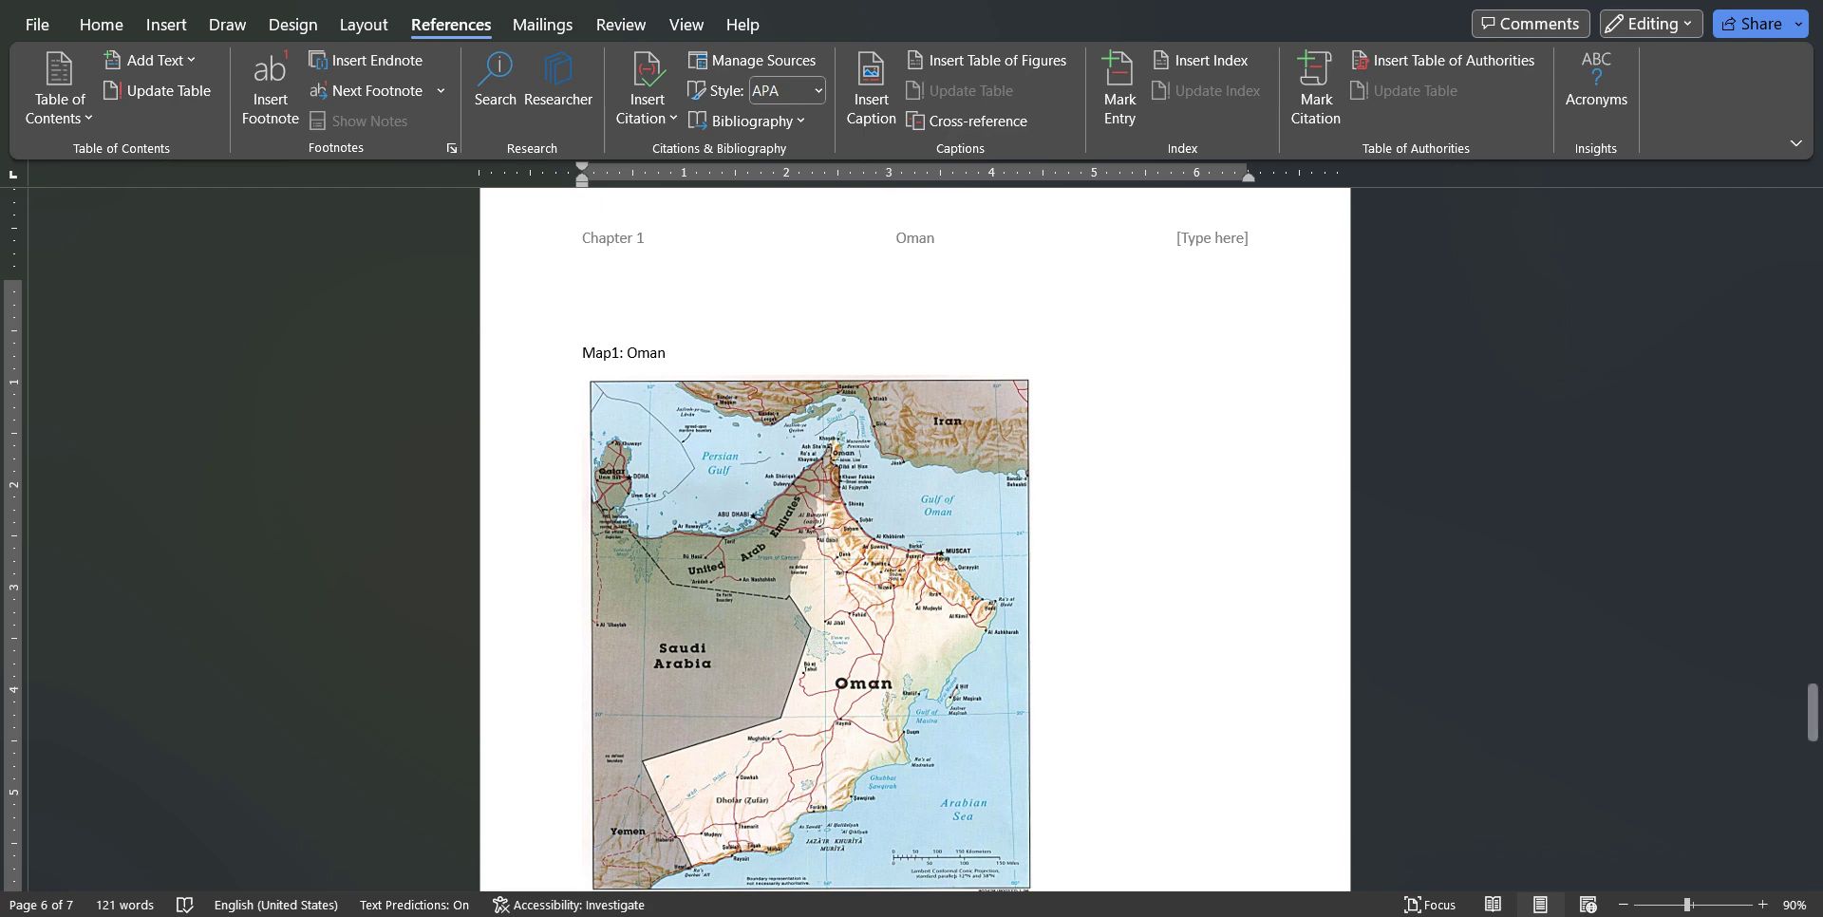
# Update the table under "Table of Maps", refreshing page numbers only.
pyautogui.moveTo(1812, 712); pyautogui.dragTo(1812, 251)
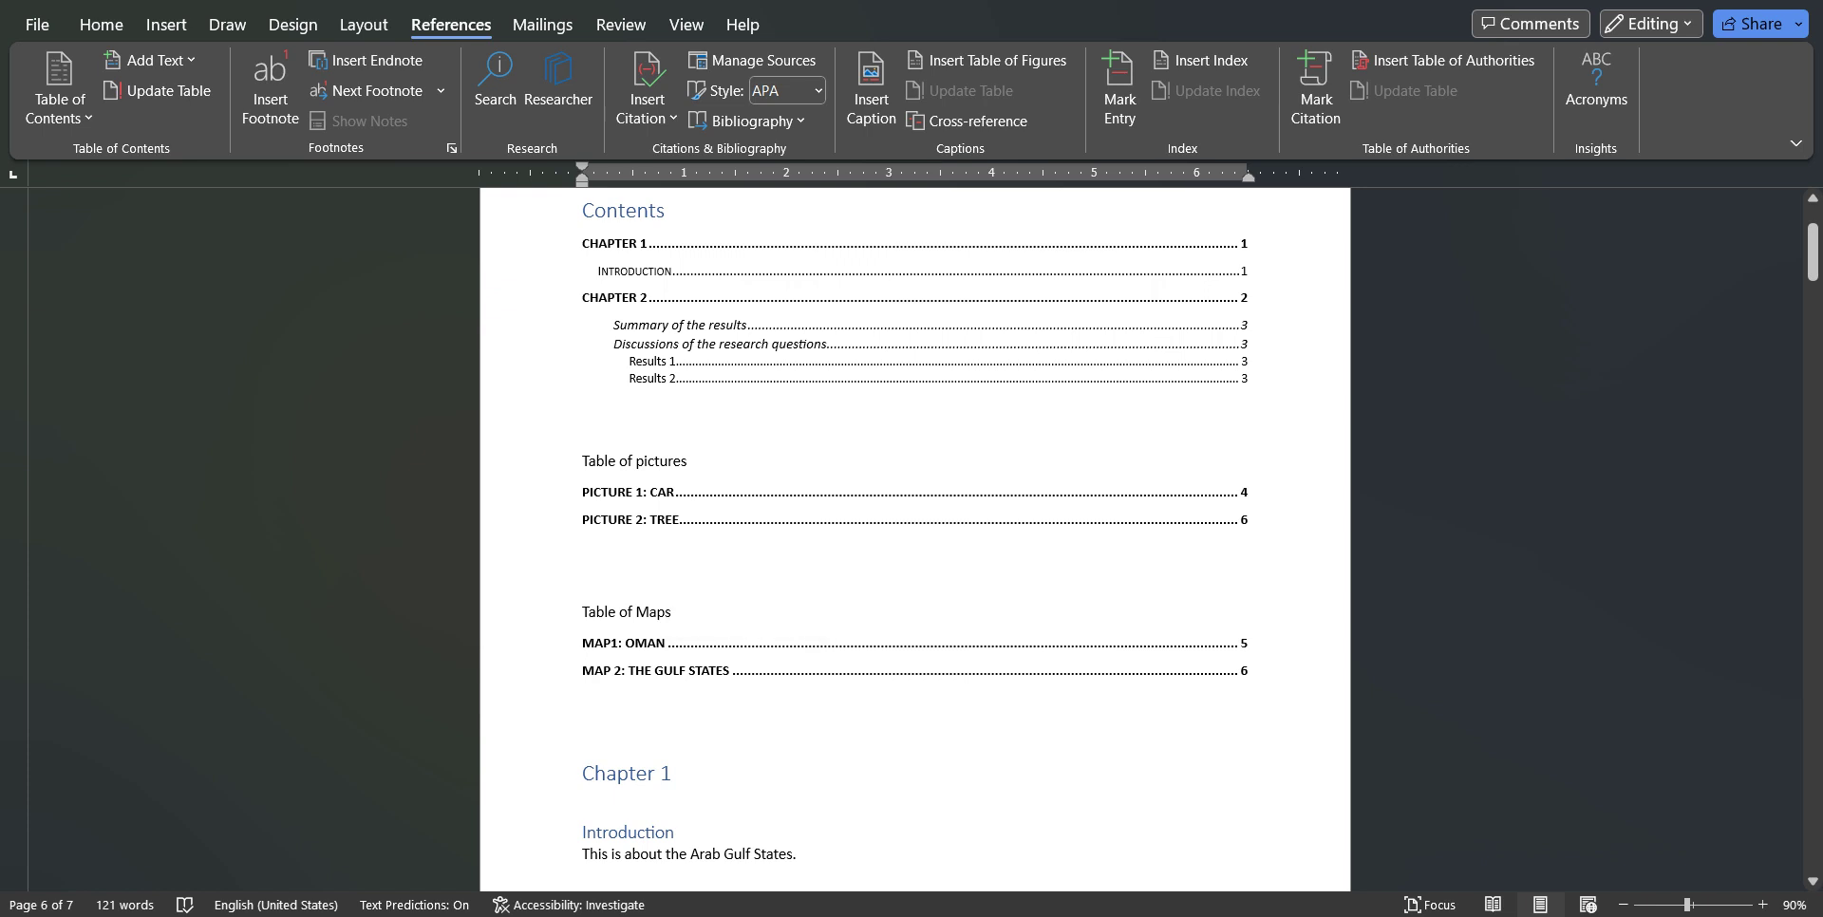
pyautogui.click(667, 644)
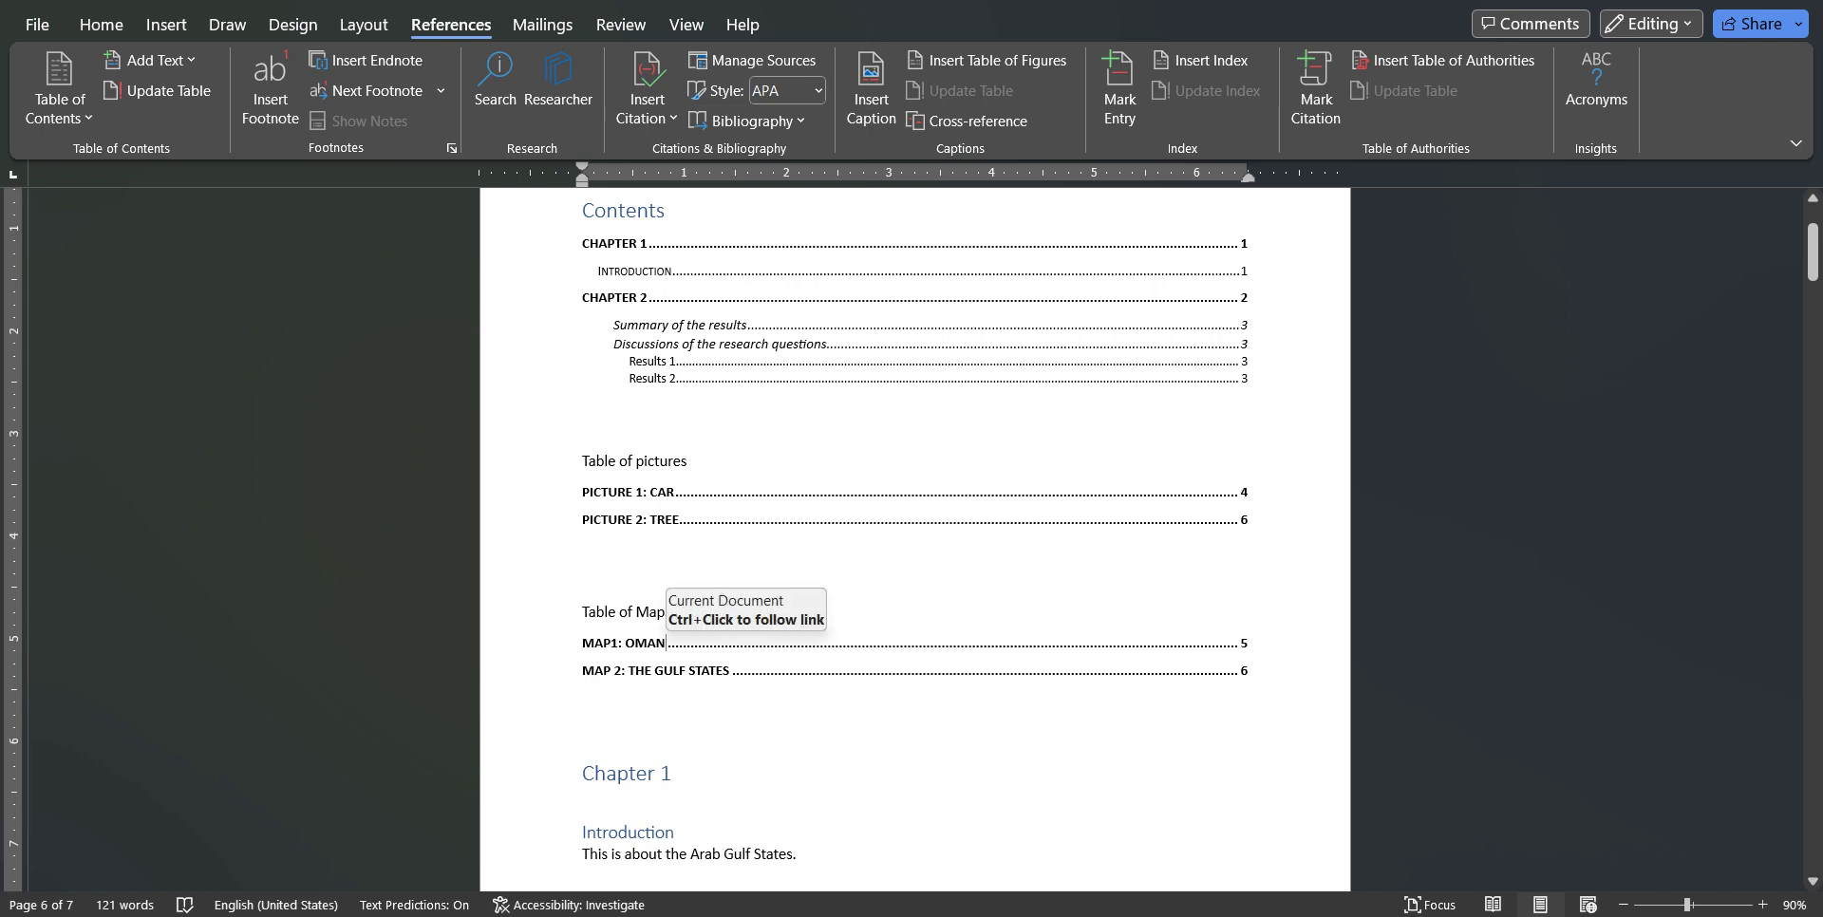
pyautogui.rightClick(814, 655)
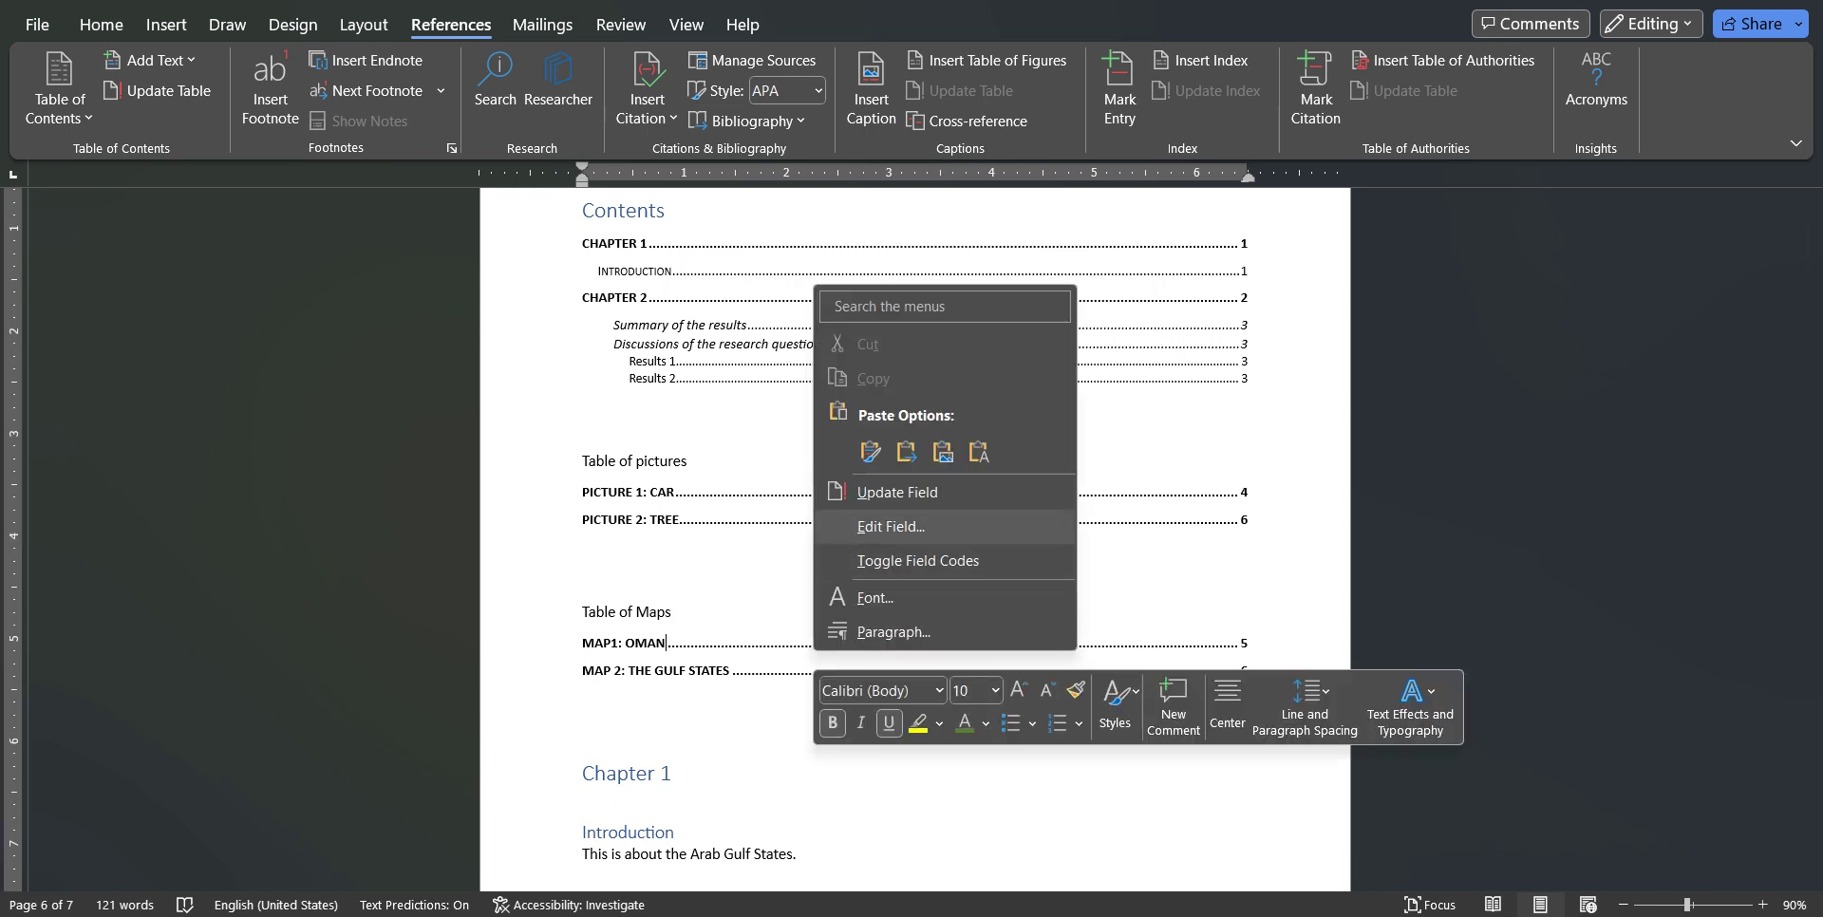
pyautogui.click(897, 491)
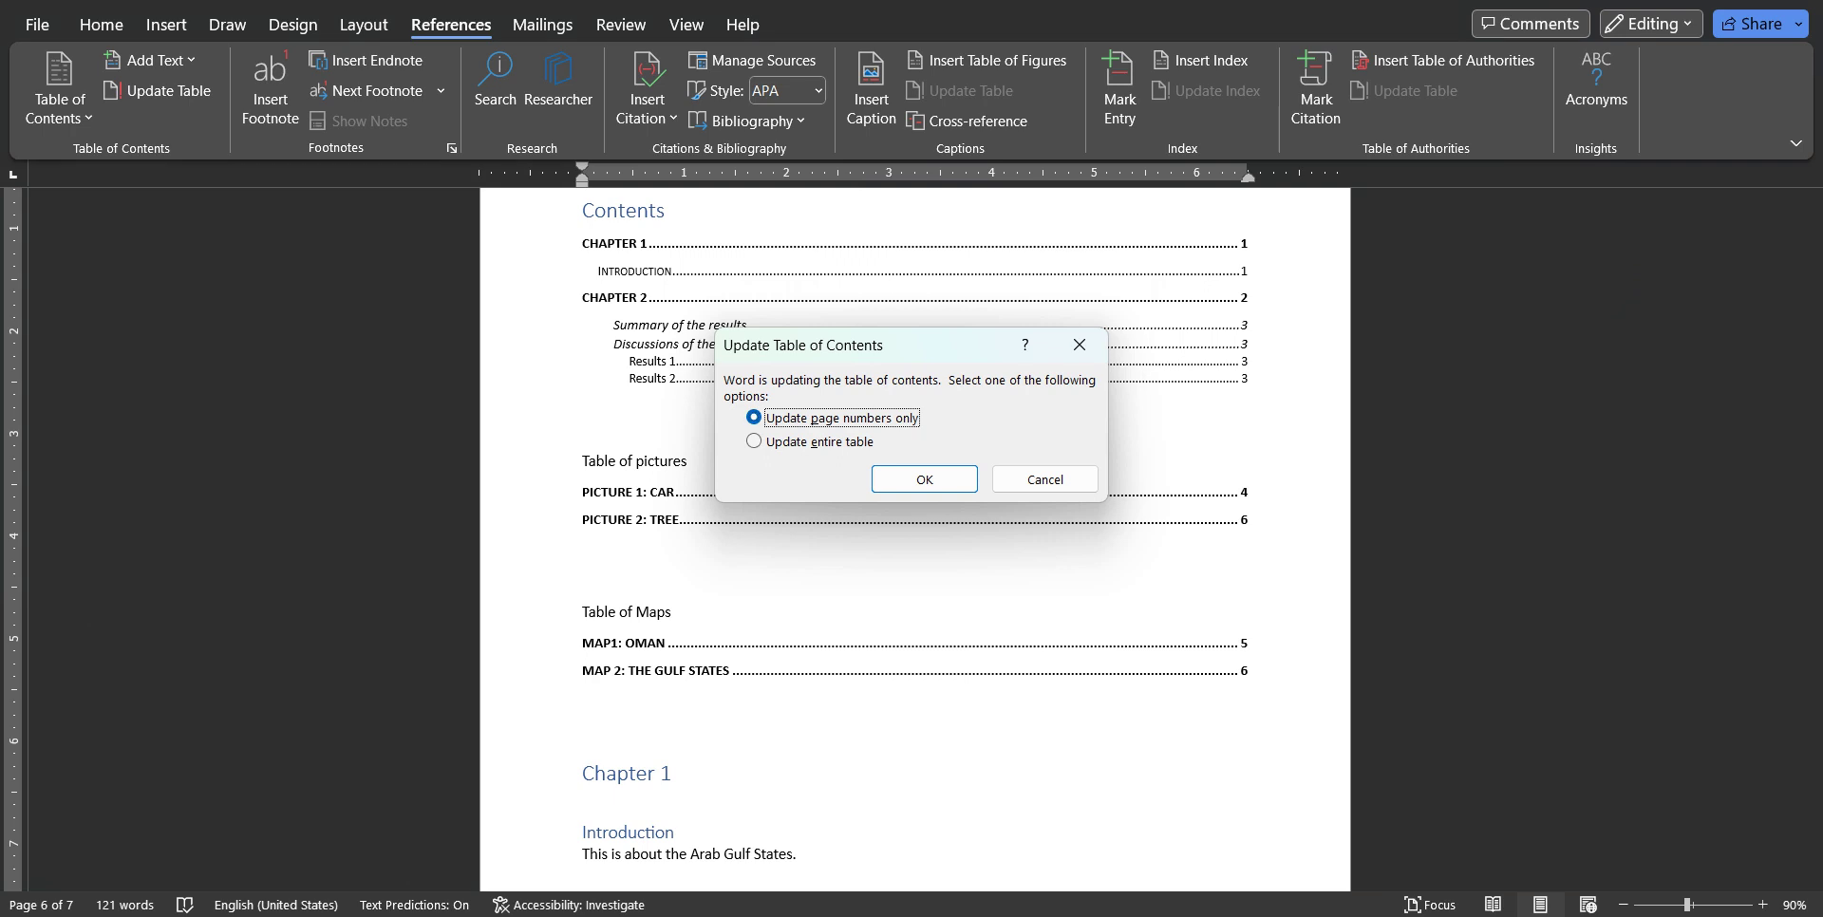
pyautogui.press('Return')
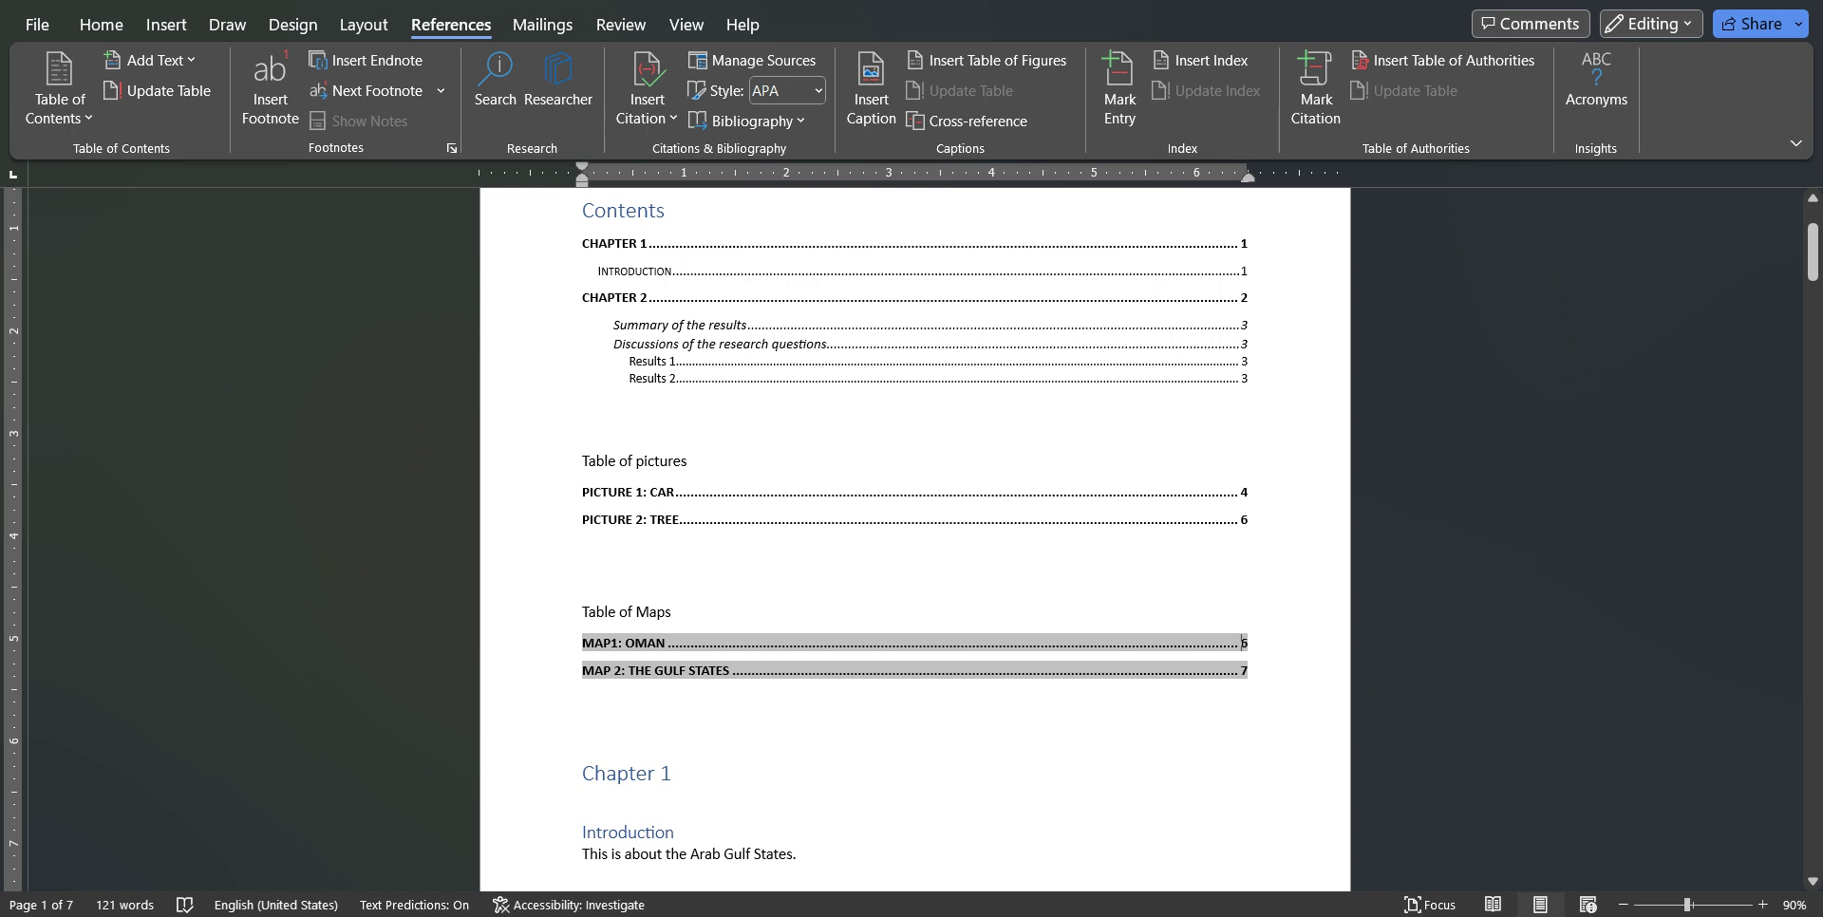
pyautogui.click(584, 546)
pyautogui.scroll(3, 915, 540)
pyautogui.scroll(-6, 915, 539)
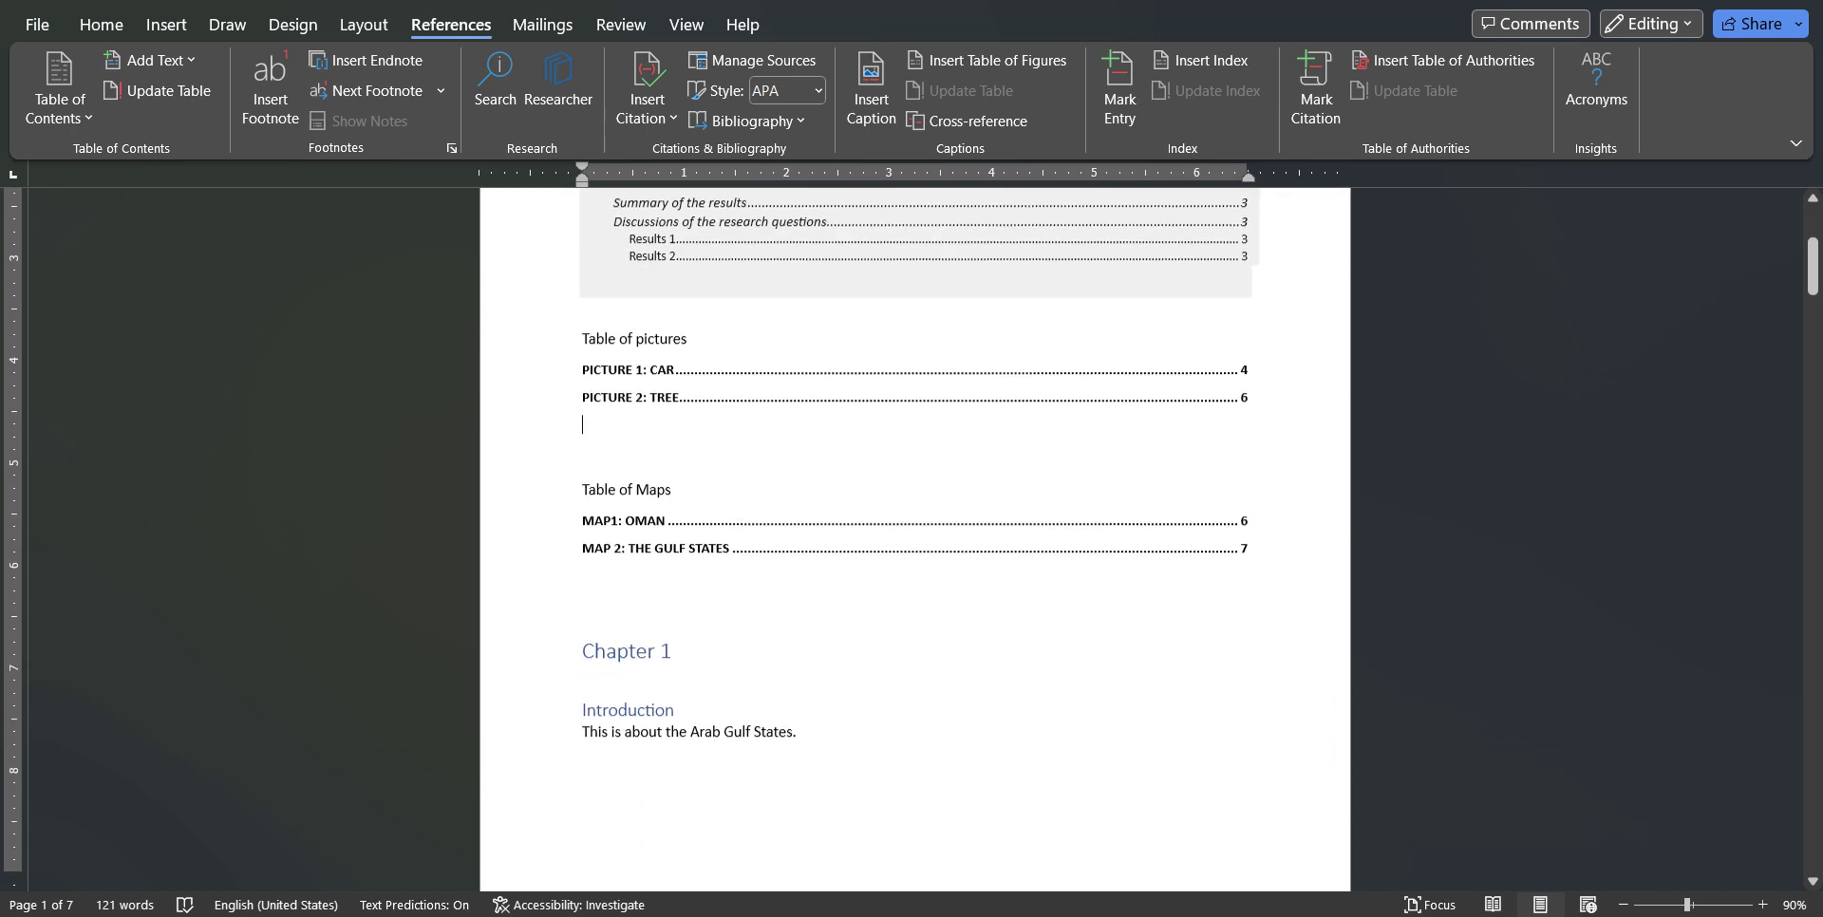